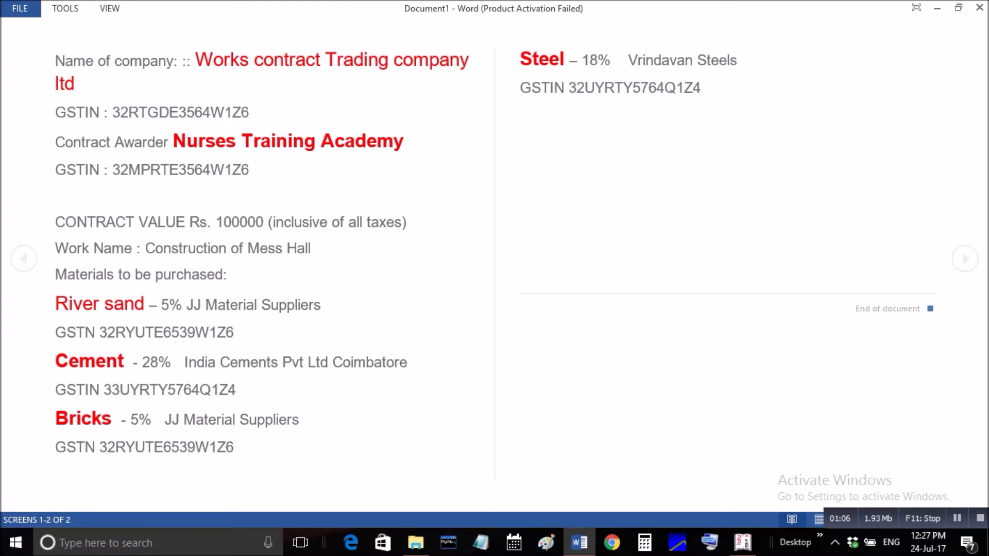
Start a new company in Tally.ERP 9 and name it Works Contract Trading Company Ltd, copying the name from the Word document
click(742, 542)
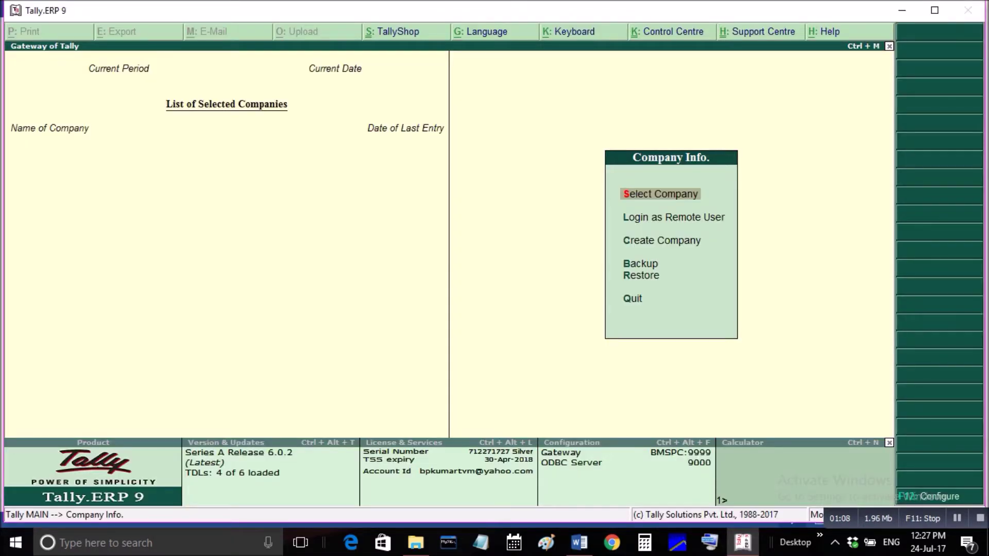
key(c)
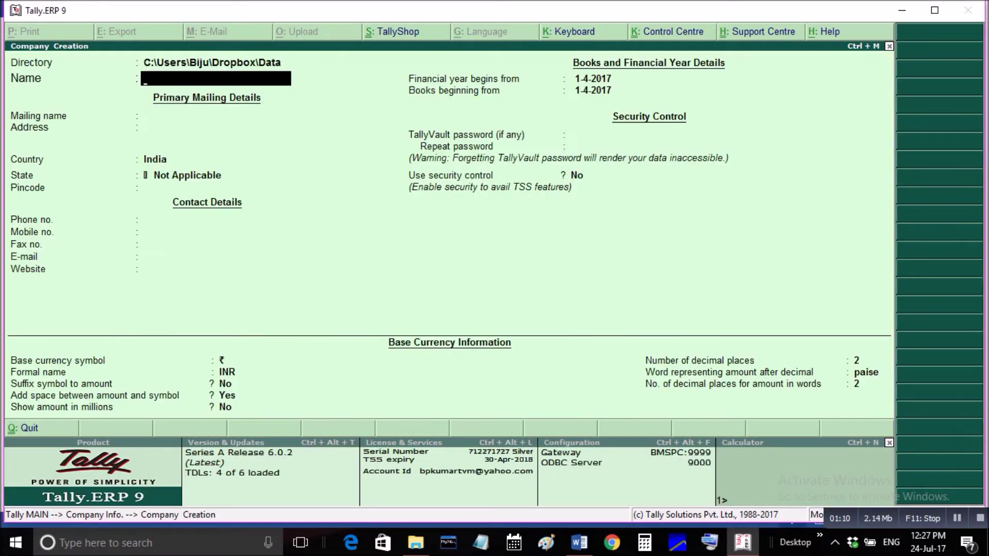
click(579, 542)
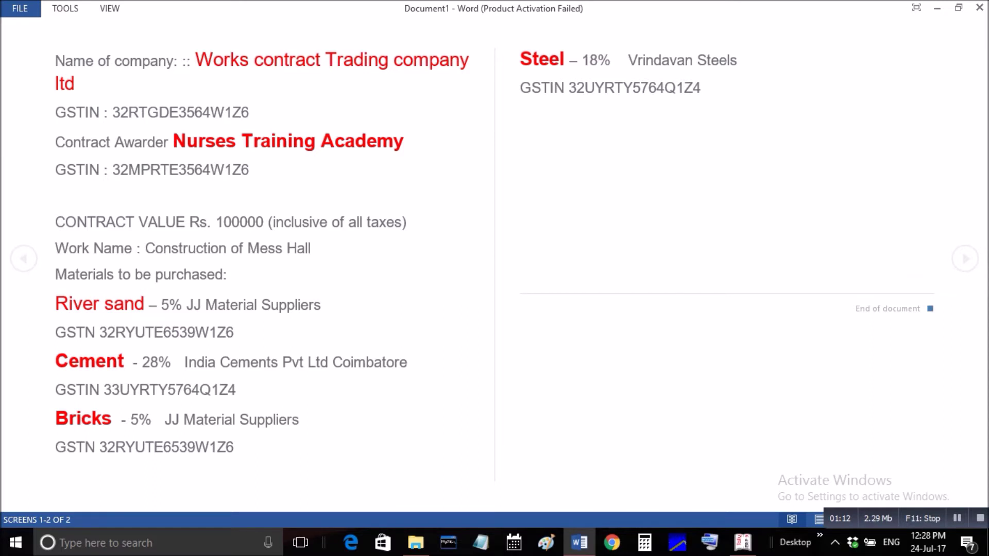
drag(195, 61, 81, 83)
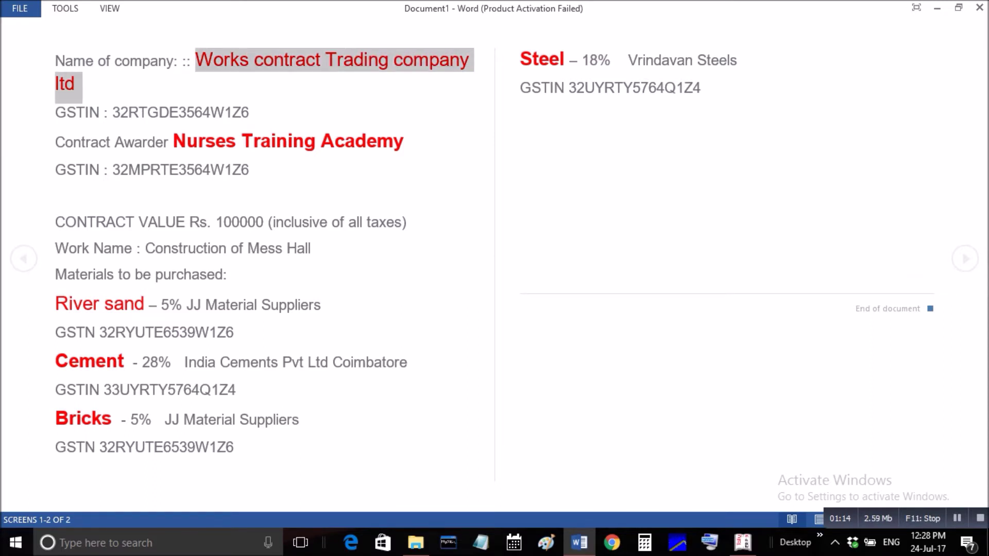
right_click(430, 63)
click(453, 72)
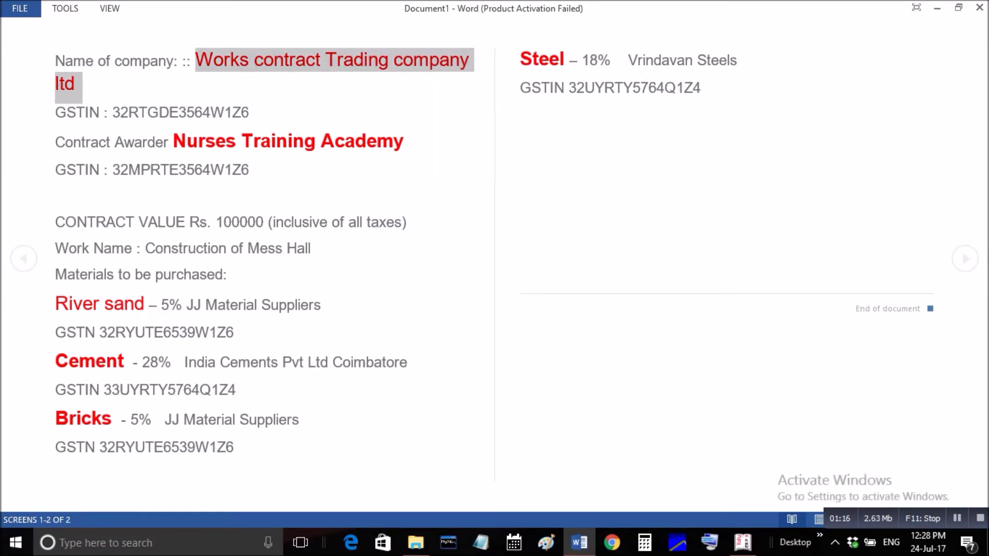
click(742, 542)
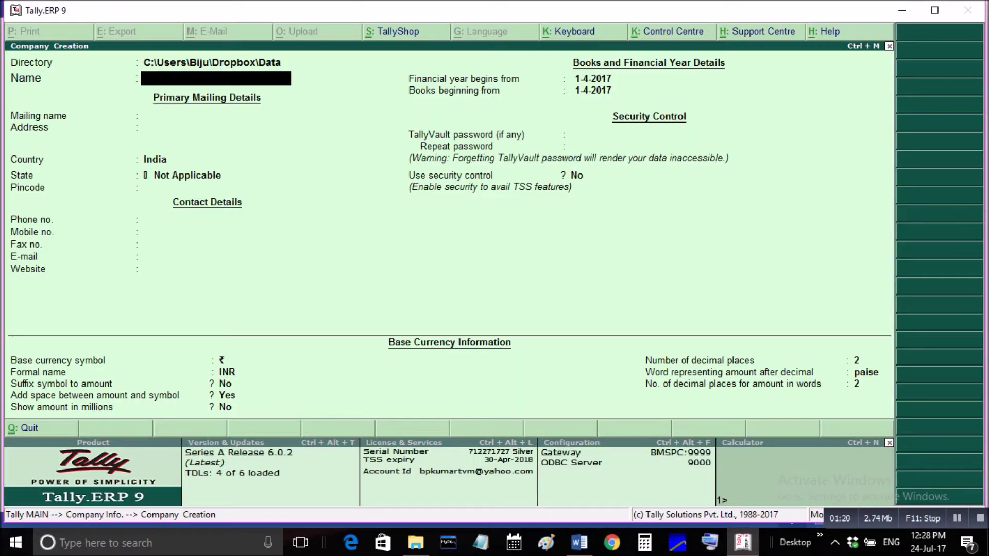
key(ctrl+alt+v)
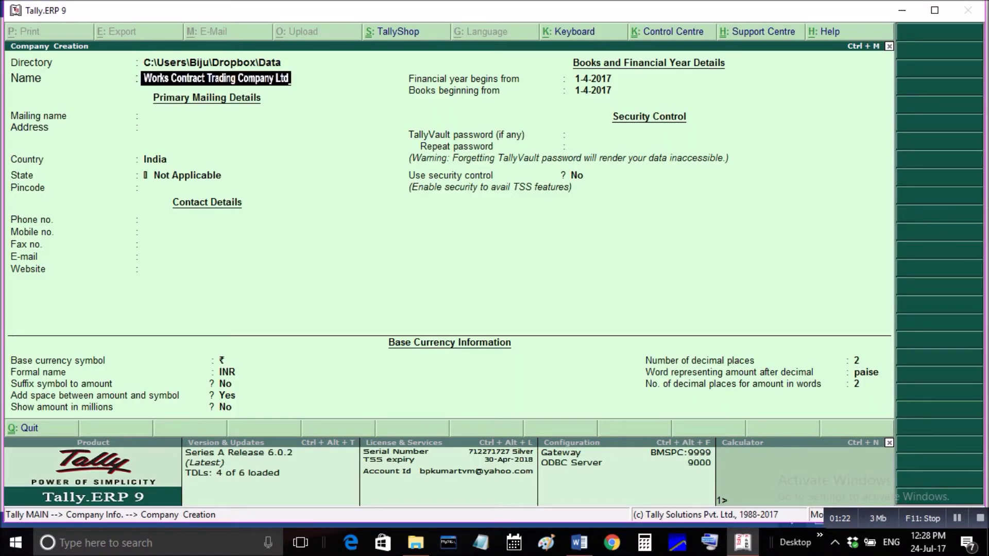
Accept the same mailing name, leave the address blank, keep India as the country and choose Kerala as the state
key(Return)
key(Return)
key(Return)
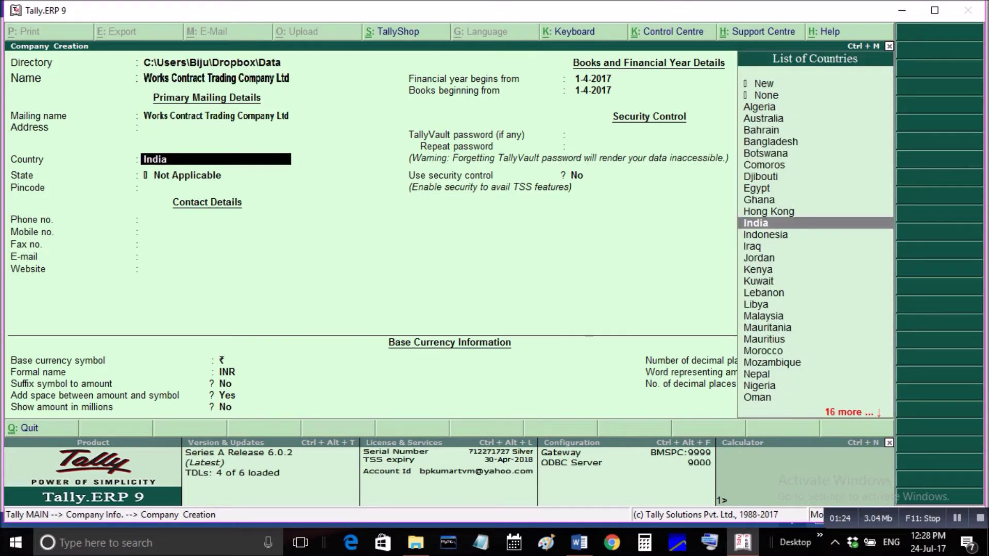
key(Return)
text(K)
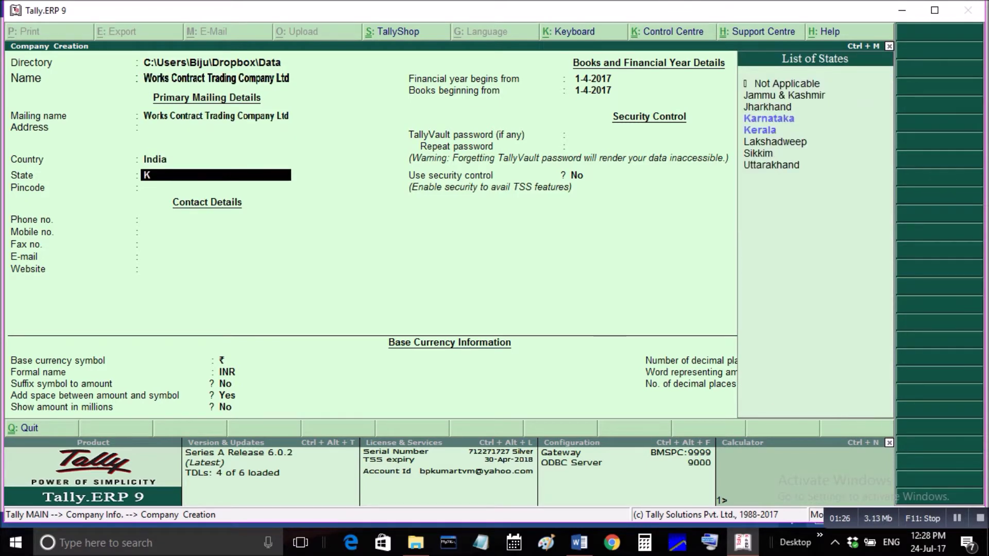
text(e)
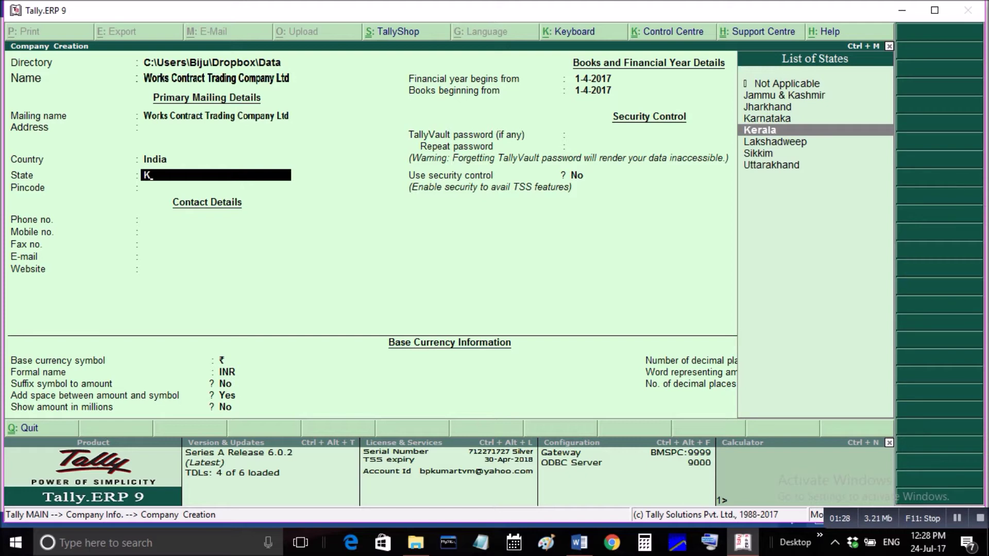
key(Return)
Leave the contact details empty, set the books to begin from 1-7-2017, and save the company without passwords or security control
key(Return)
key(Return)
key(Return)
key(Return)
key(Return)
key(Return)
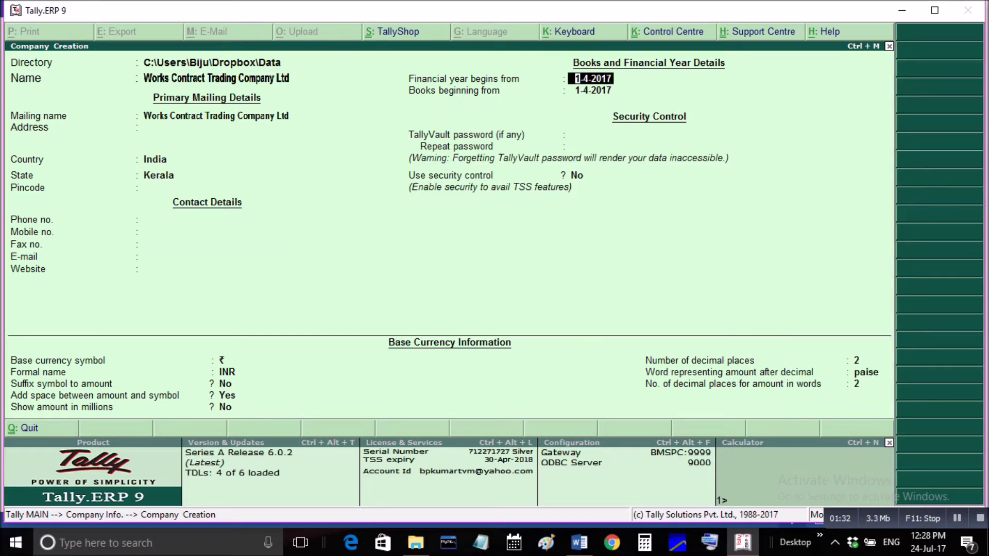
key(Return)
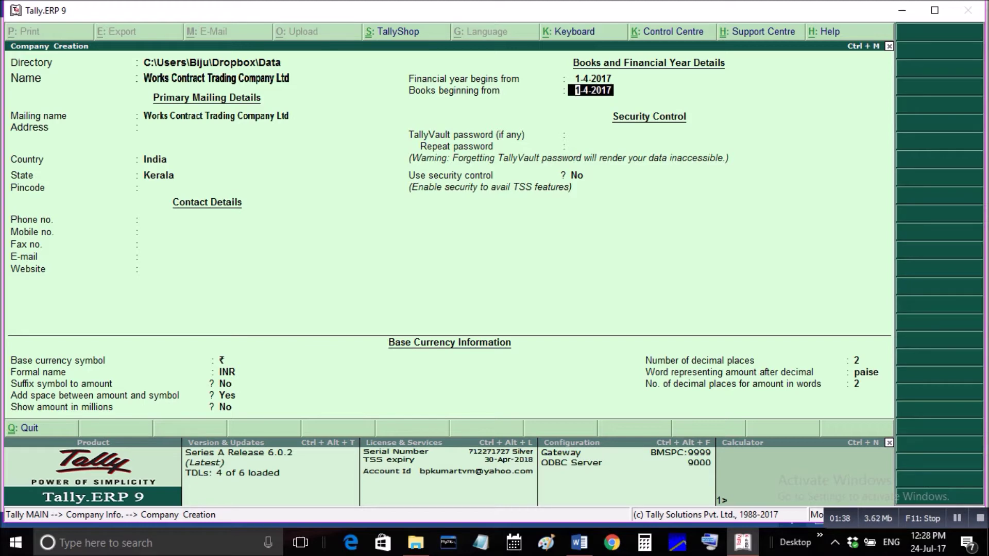
text(1.7.17)
key(Return)
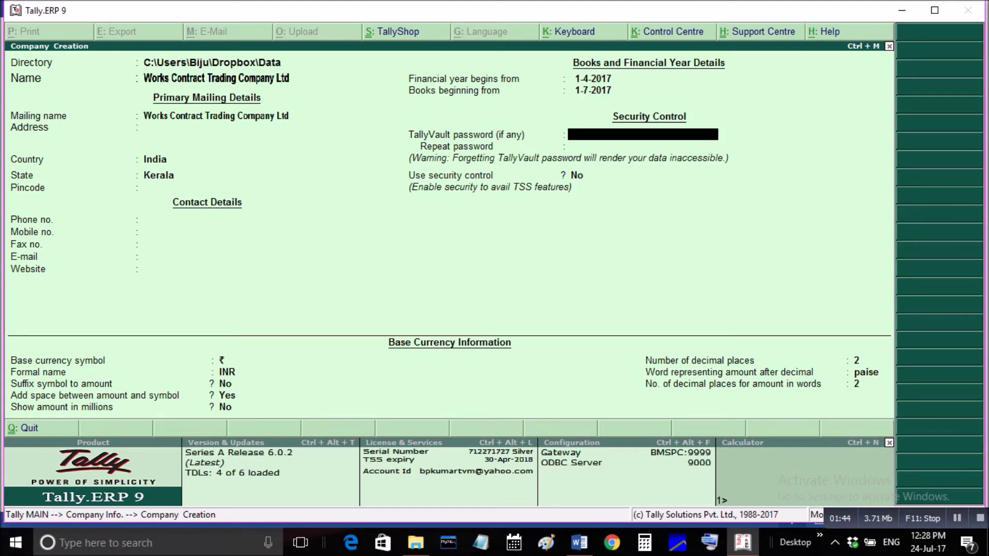
key(Return)
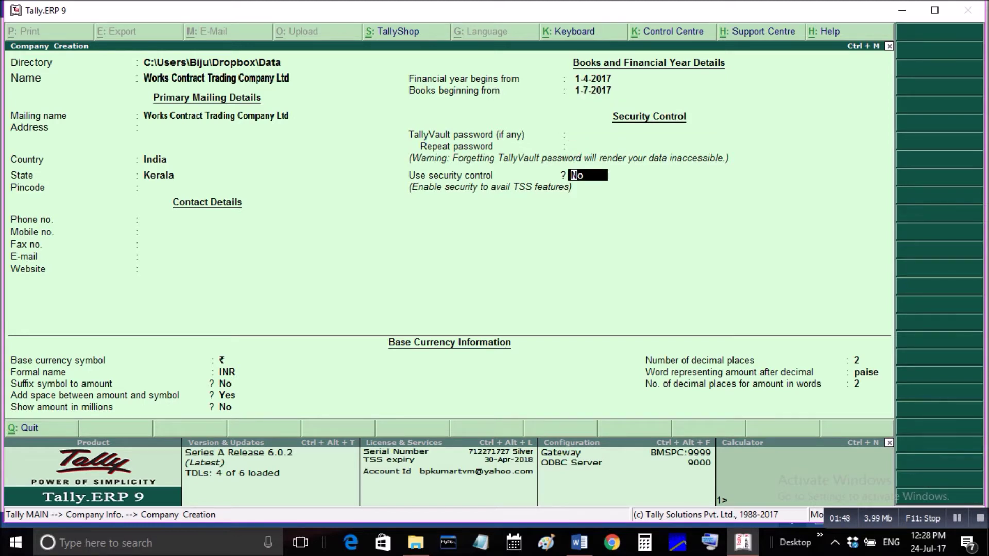
key(ctrl+a)
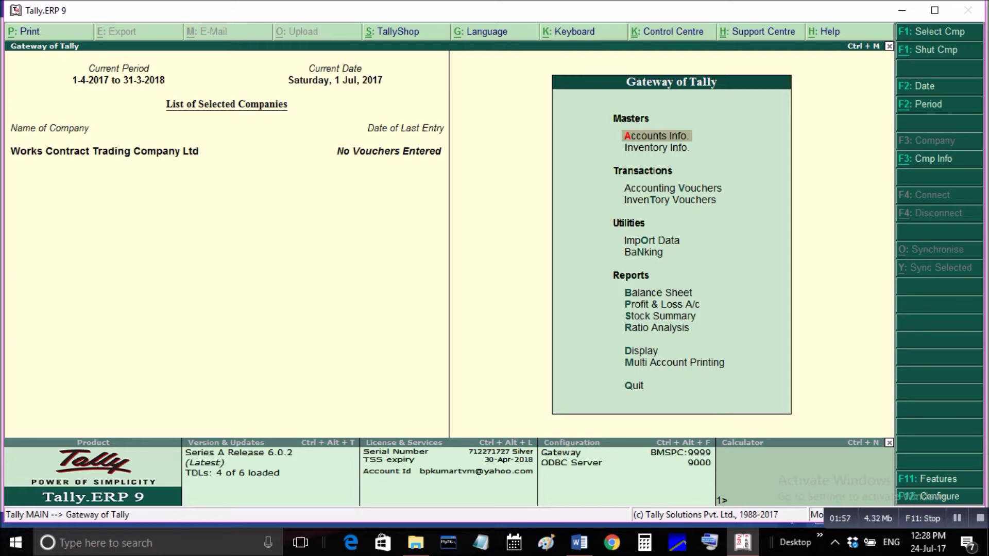
Enable Goods and Services Tax in the company's statutory features and open its GST details, keeping state Kerala and registration type Regular
key(F11)
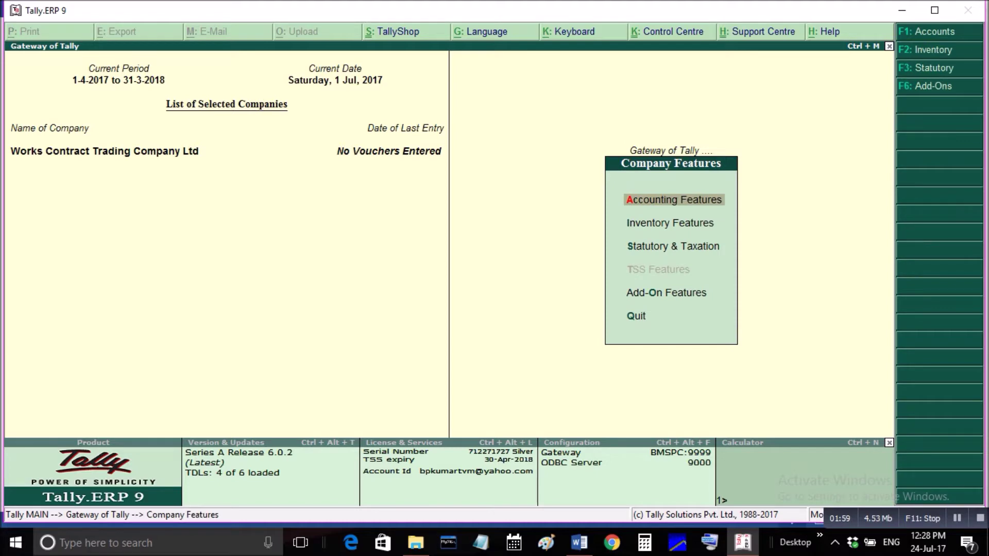
key(F3)
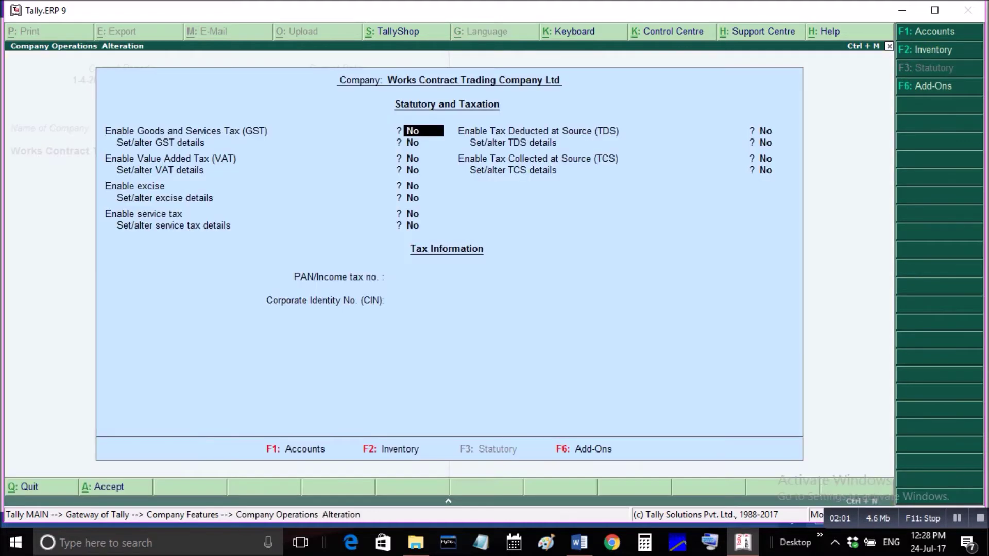
text(y)
key(Return)
text(y)
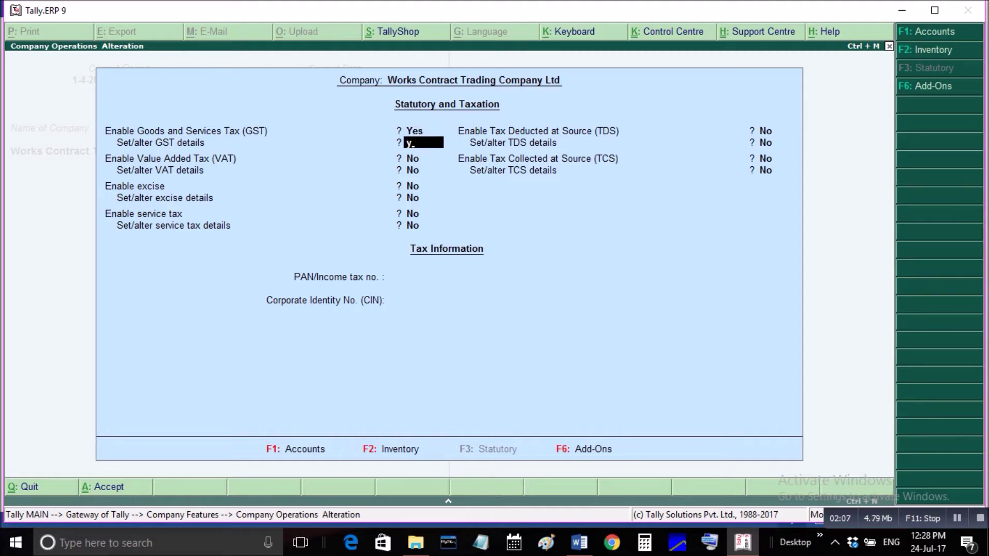
key(Return)
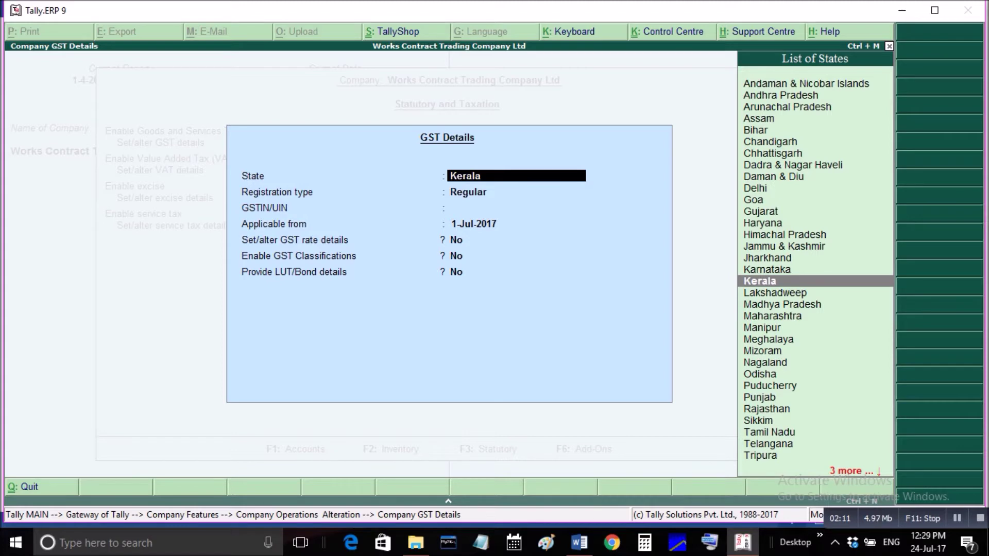
key(Return)
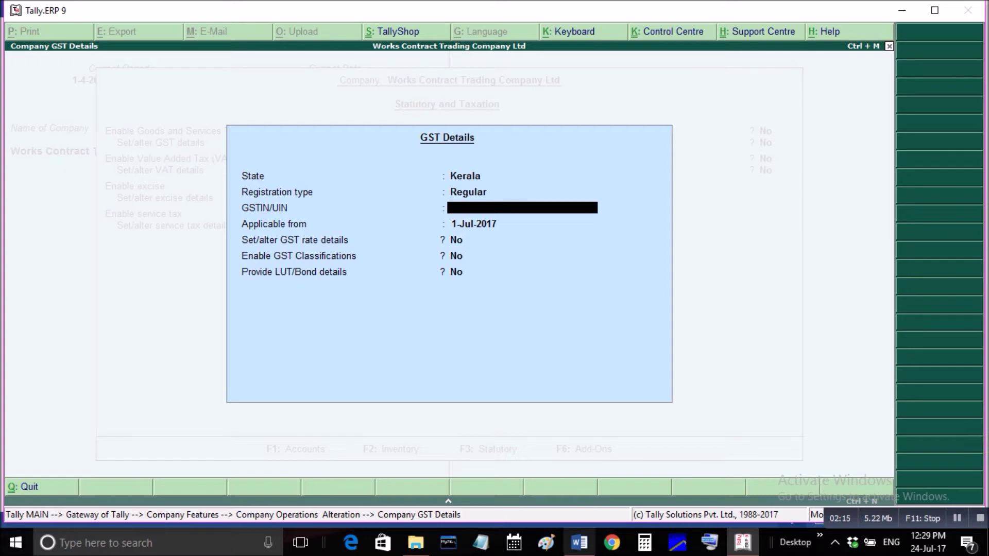
Copy the company's own GSTIN from the Word document into the GSTIN/UIN field of the GST details
key(alt+Tab)
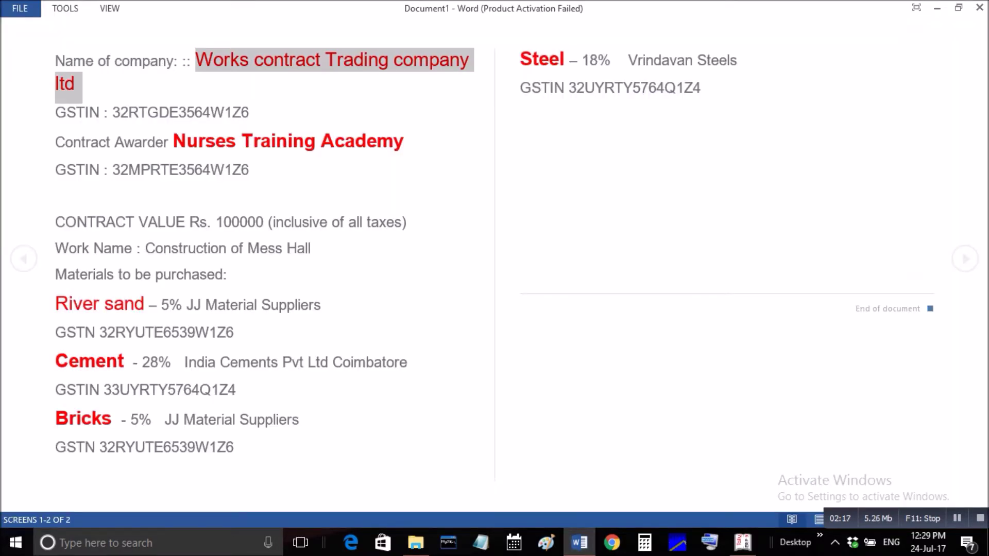
click(113, 113)
drag(112, 113, 249, 112)
right_click(243, 112)
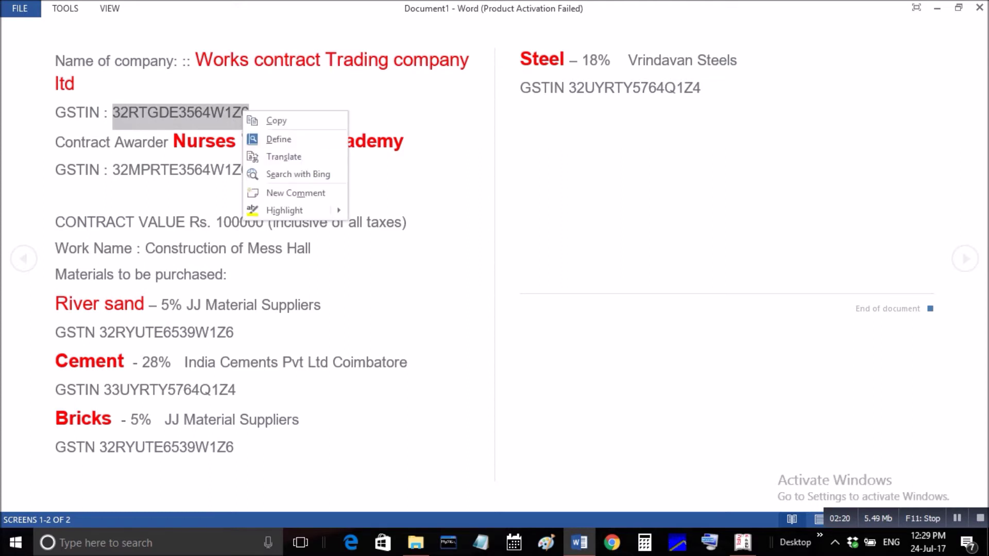
click(276, 120)
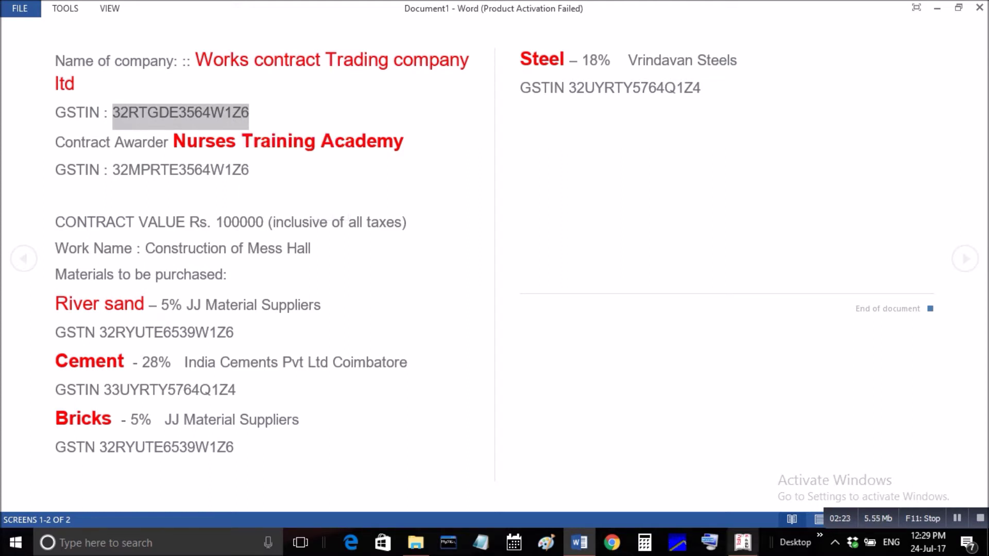
click(743, 543)
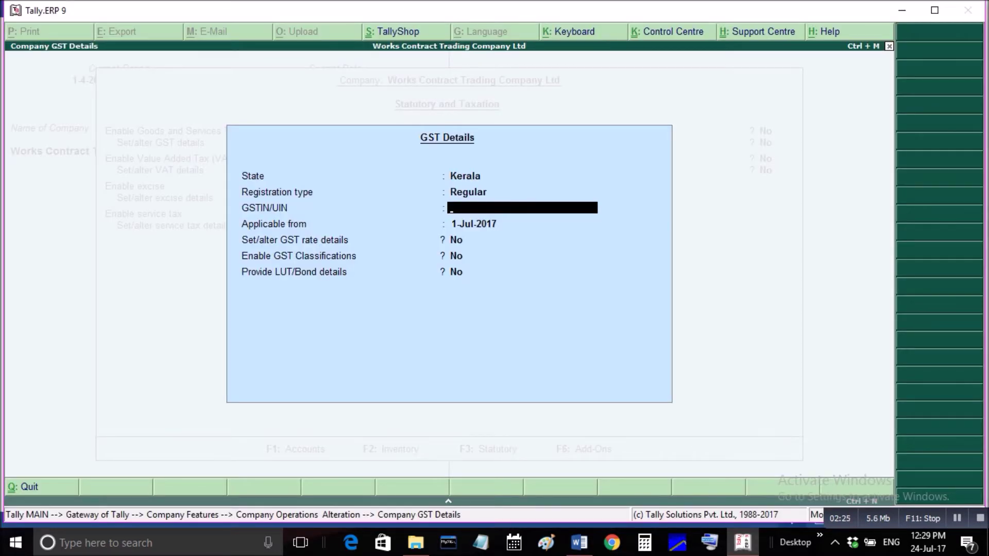
key(ctrl+alt+v)
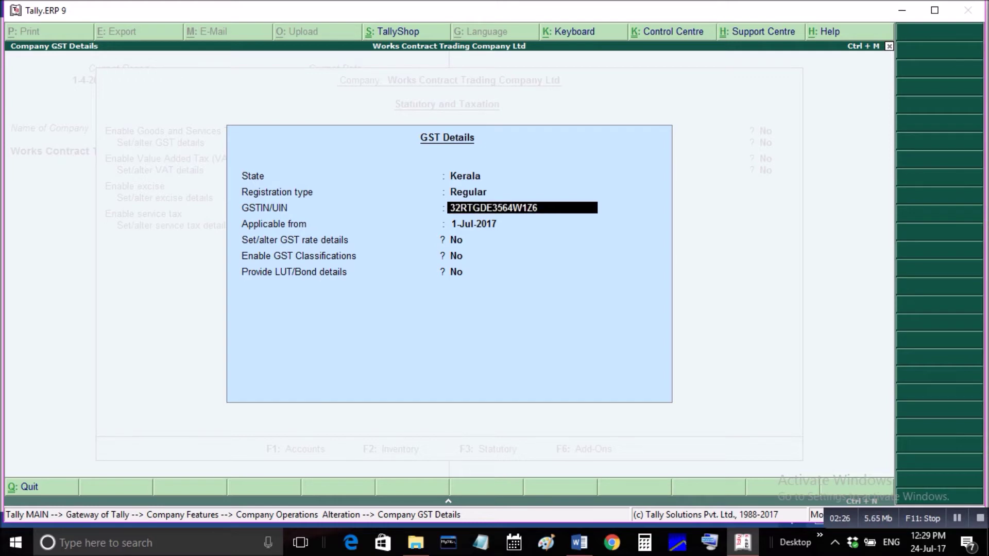
key(Return)
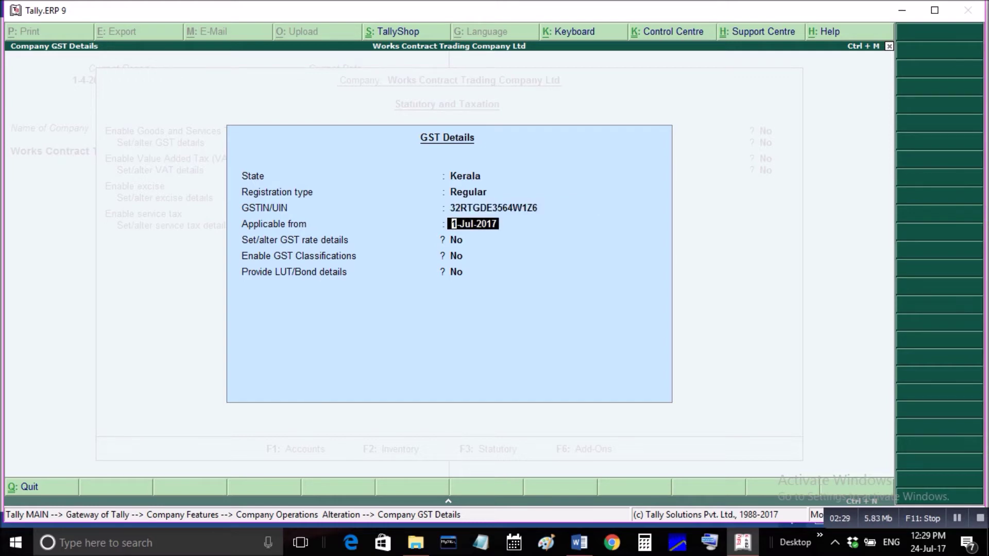
Keep 1-Jul-2017 as the applicable date and No for the rate, classification and LUT/Bond options, and accept the GST details
key(Return)
key(Return)
key(Return)
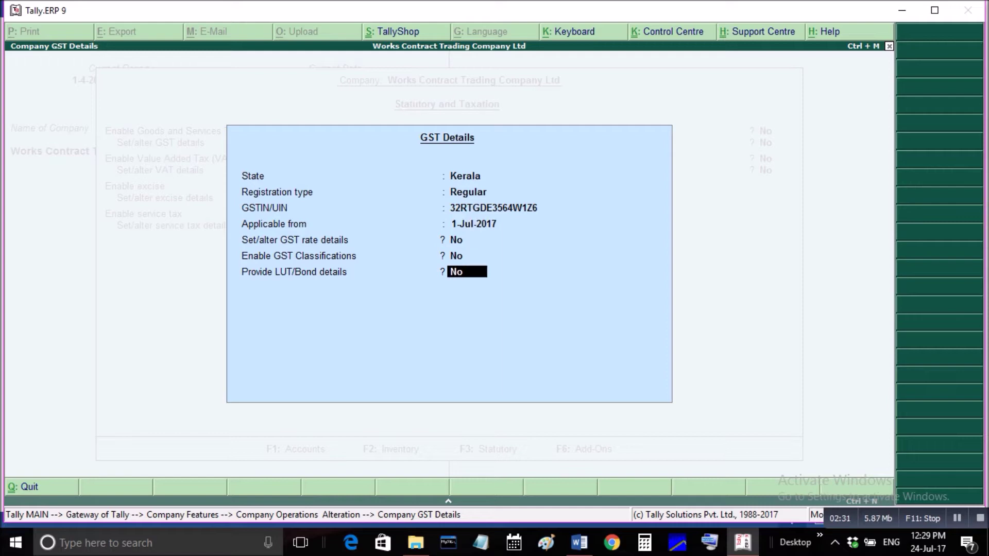
key(Return)
key(Return)
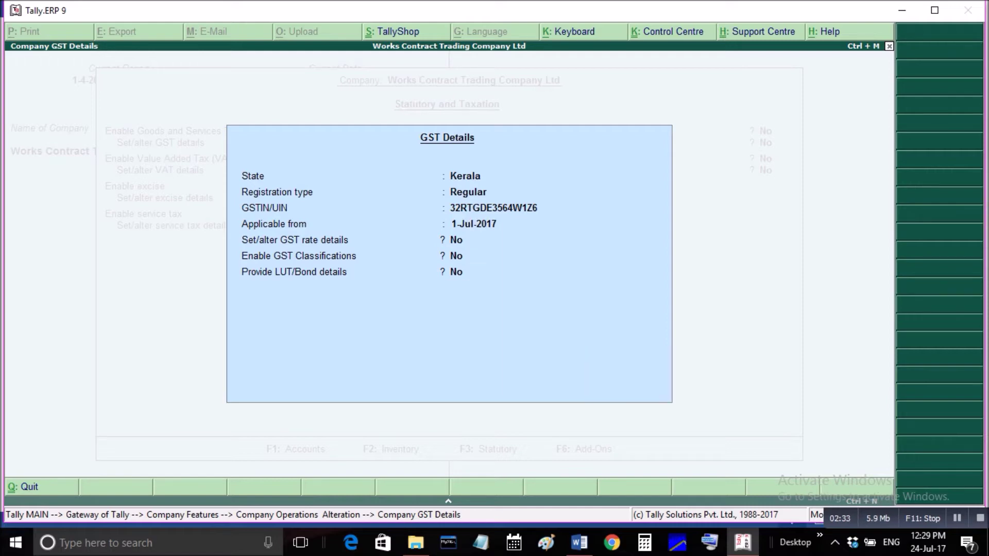
Fill the PAN/Income tax number with the copied GSTIN minus its first two and last three characters, and save the statutory settings
key(Return)
key(Return)
key(Return)
key(Return)
key(Return)
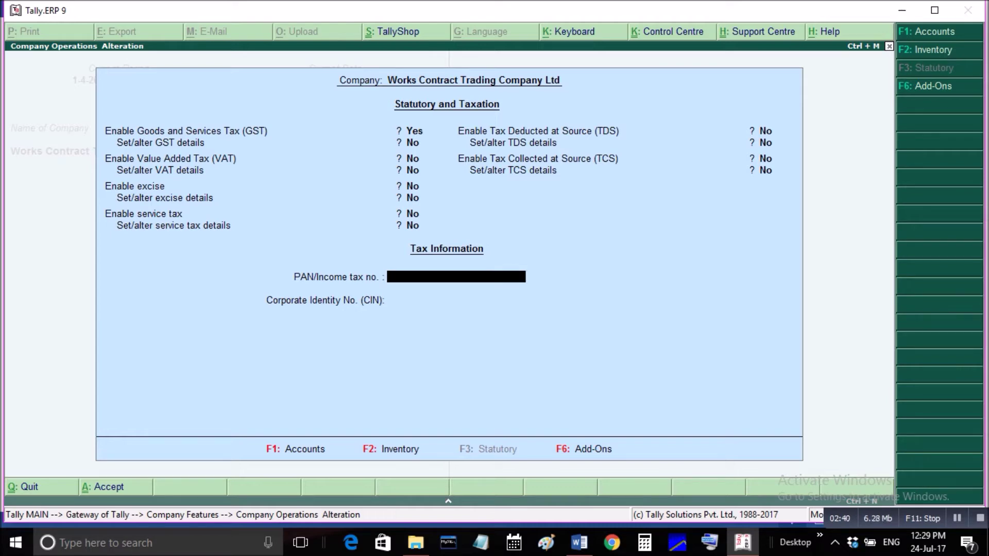
key(ctrl+alt+v)
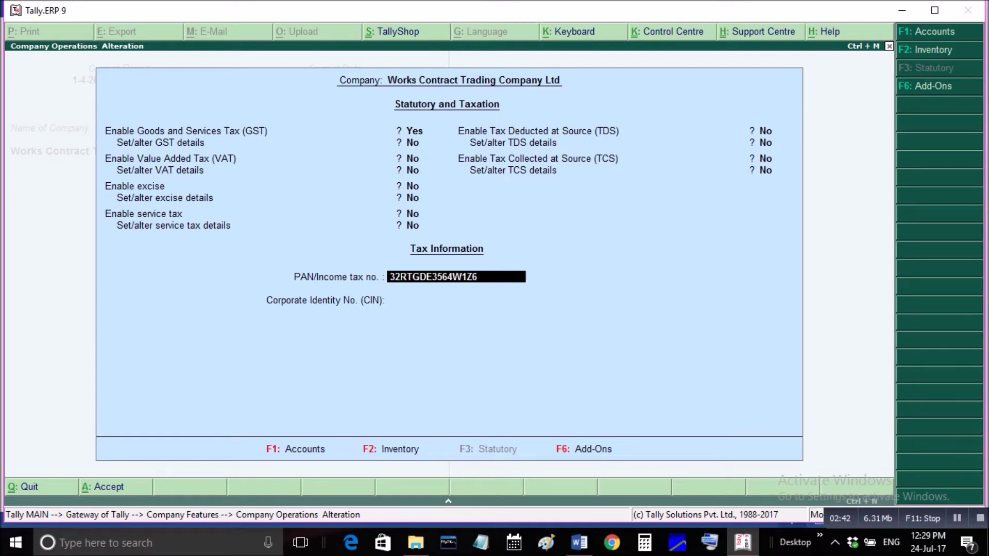
key(BackSpace)
key(BackSpace)
key(BackSpace)
key(Home)
key(Delete)
key(Delete)
key(Return)
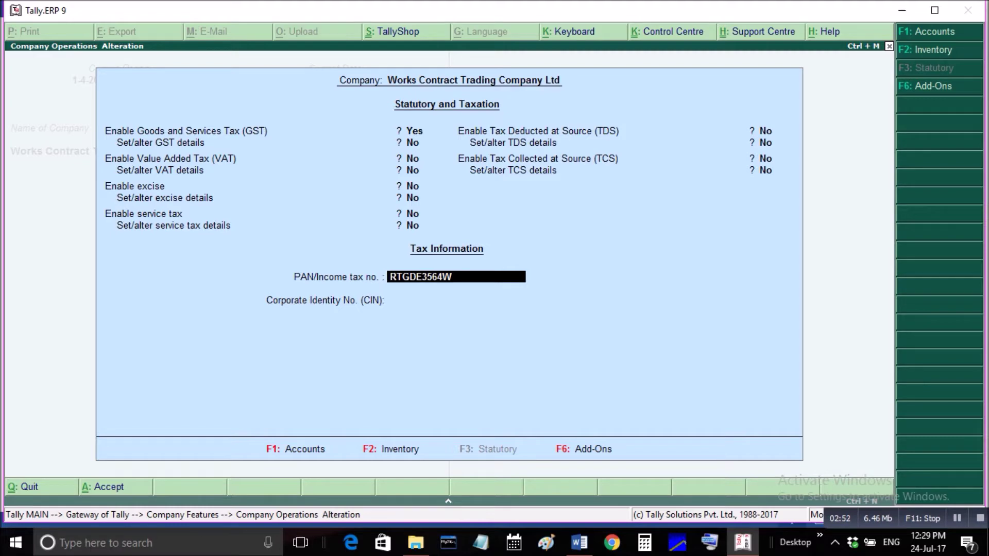
key(Return)
key(Return)
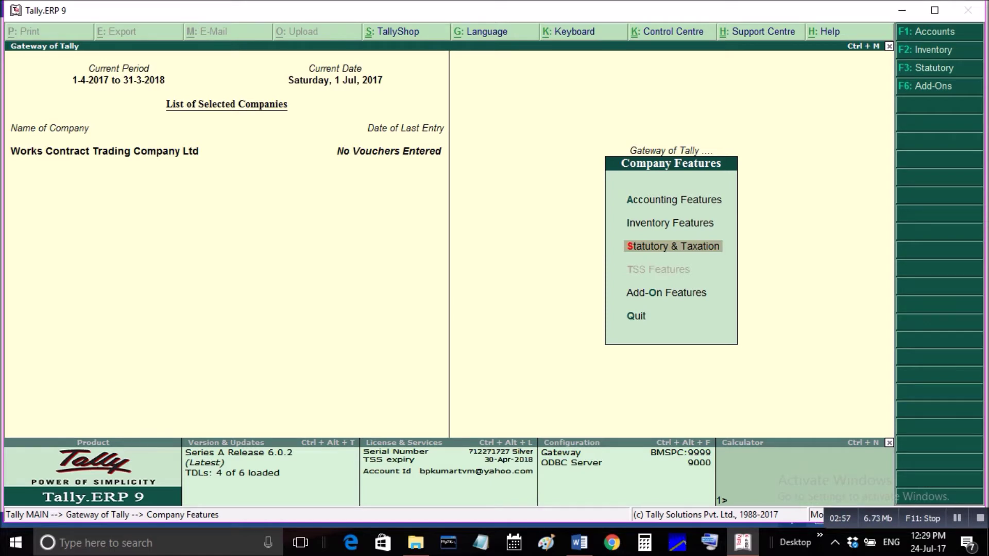
key(Escape)
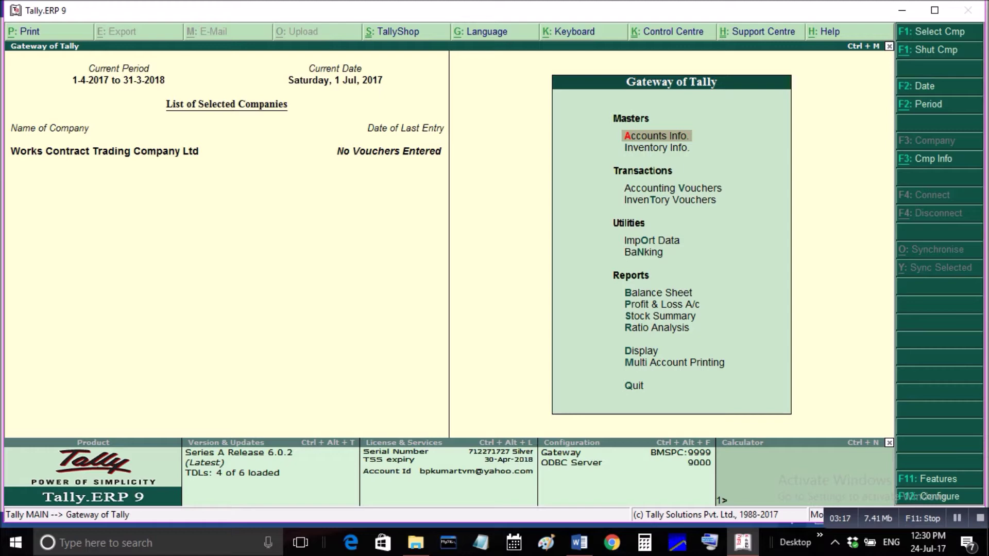
Start a new single ledger named Purchase and place it under the Purchase Accounts group
key(Return)
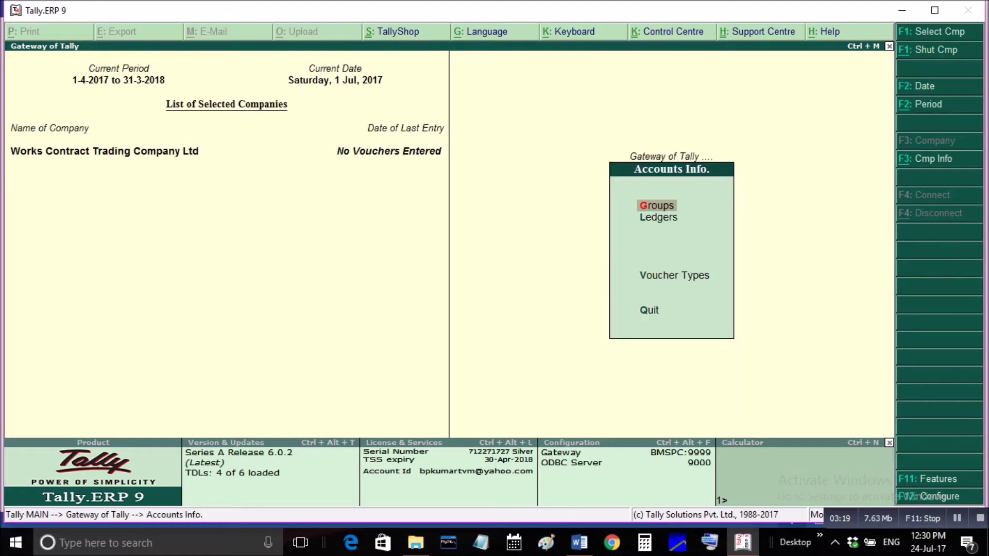
key(l)
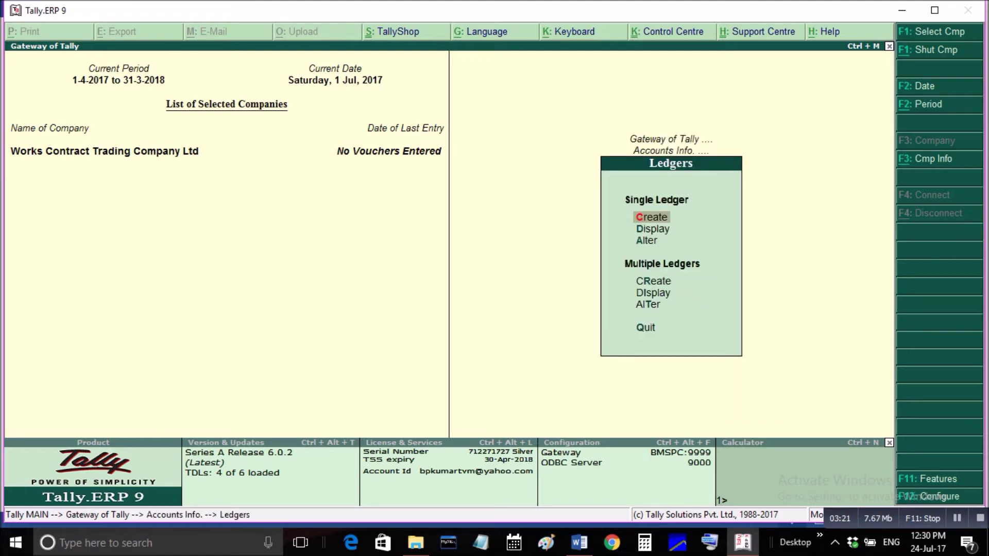
key(Return)
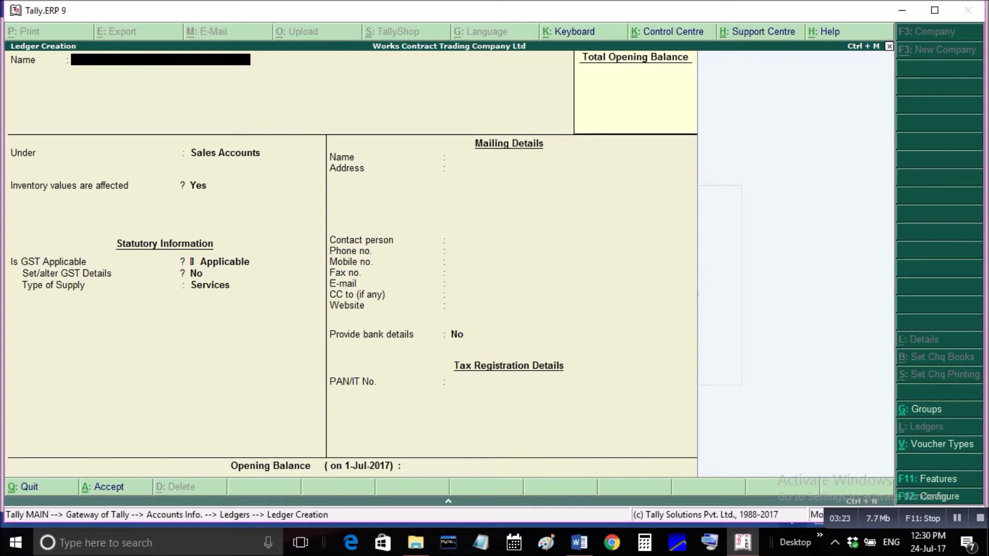
text(Purchase)
key(Return)
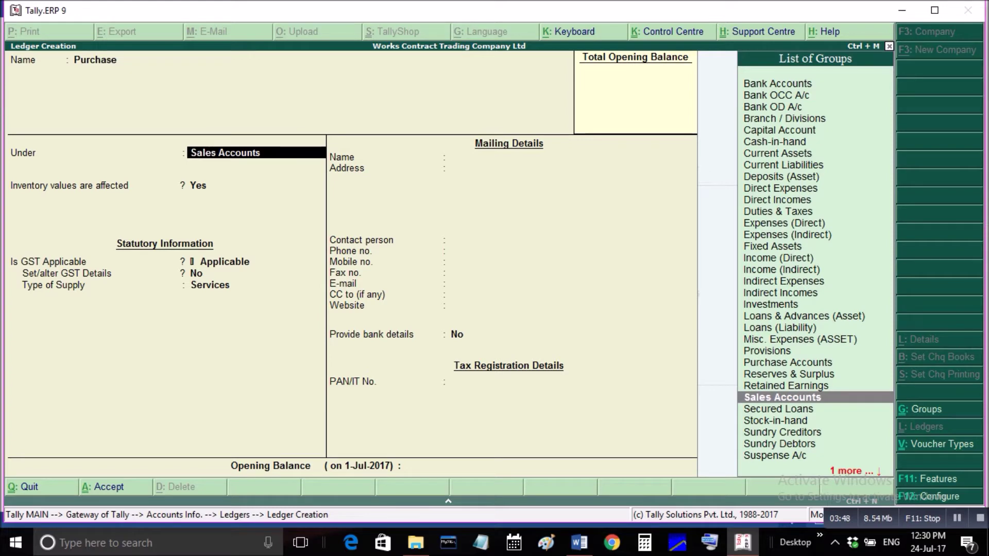
text(Pu)
key(Return)
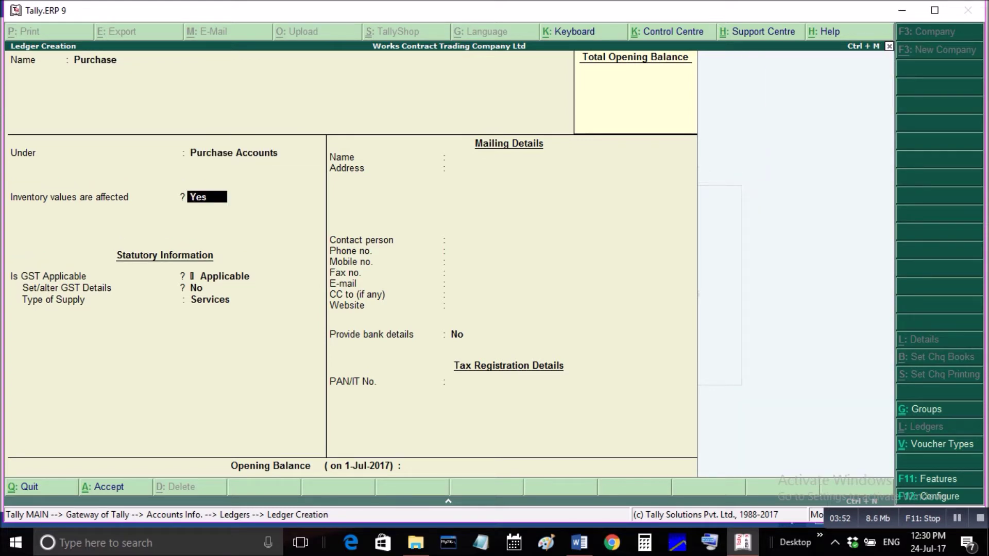
Keep inventory values affected at Yes and GST Applicable, set the Purchase ledger's type of supply to Goods, and save it
key(Return)
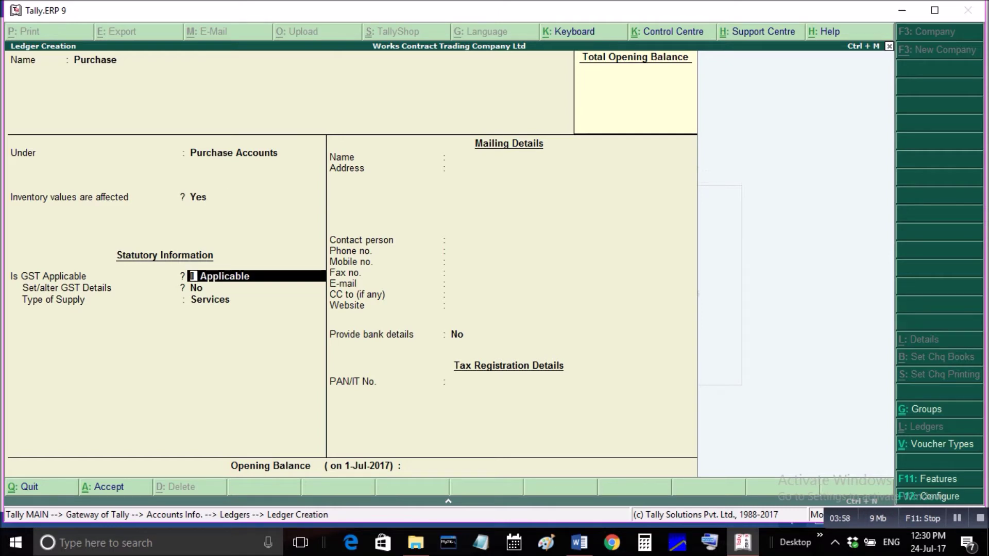
key(Return)
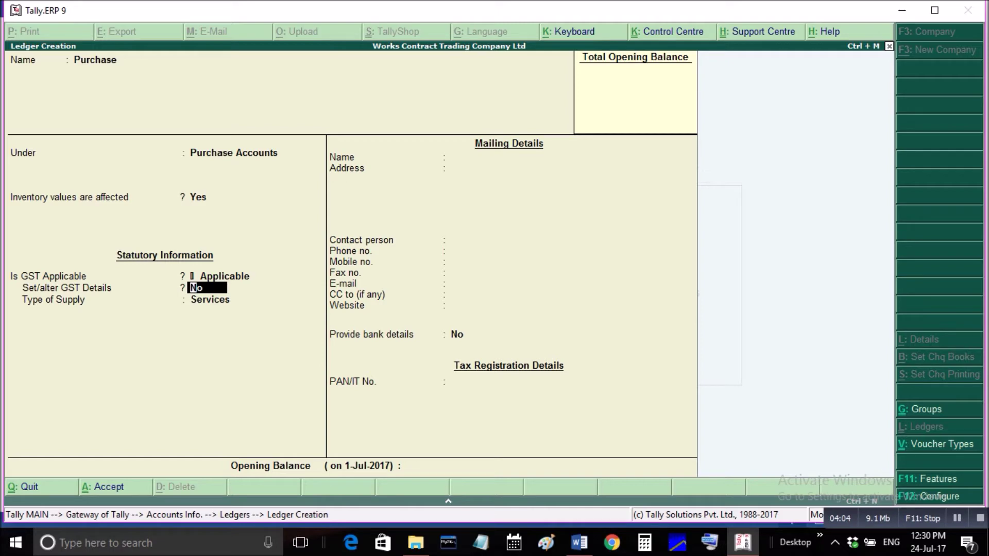
key(Return)
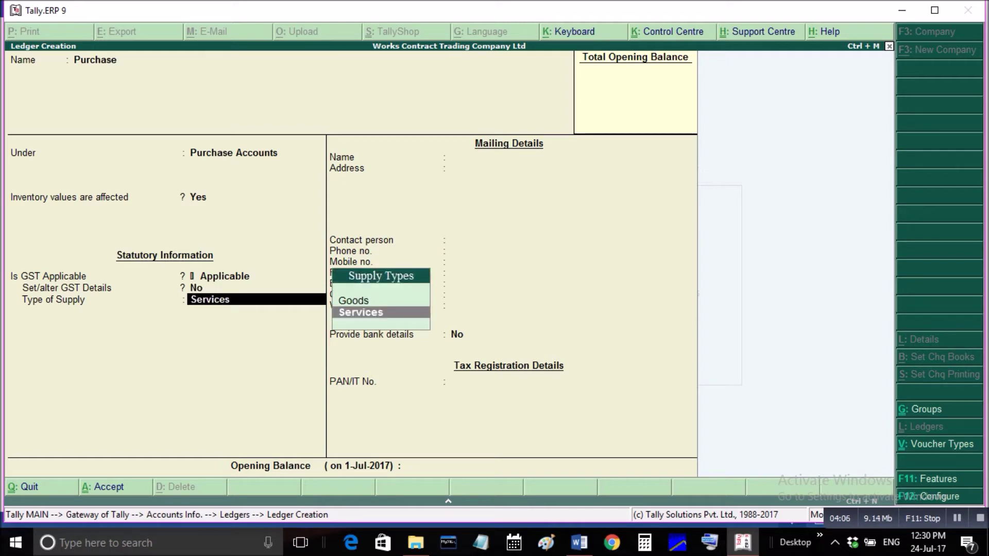
key(Up)
key(Return)
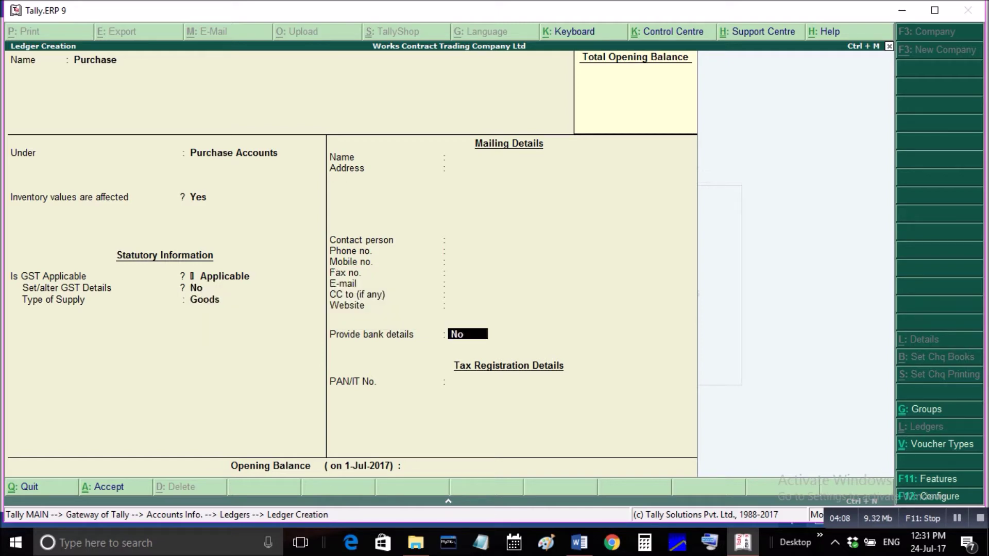
key(ctrl+a)
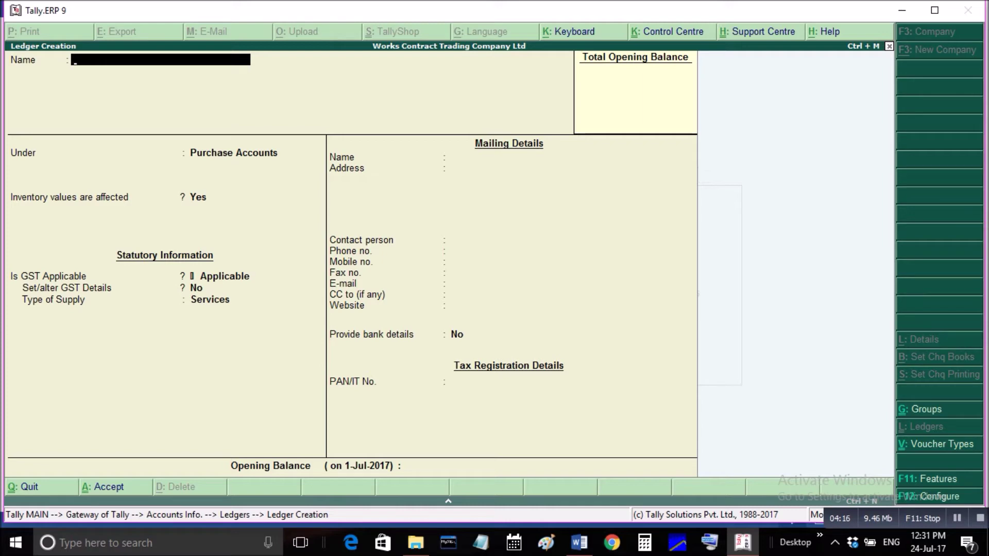
Enter a CGST ledger under Duties & Taxes with duty type GST and tax type Central Tax
text(CGST)
key(Return)
text(du)
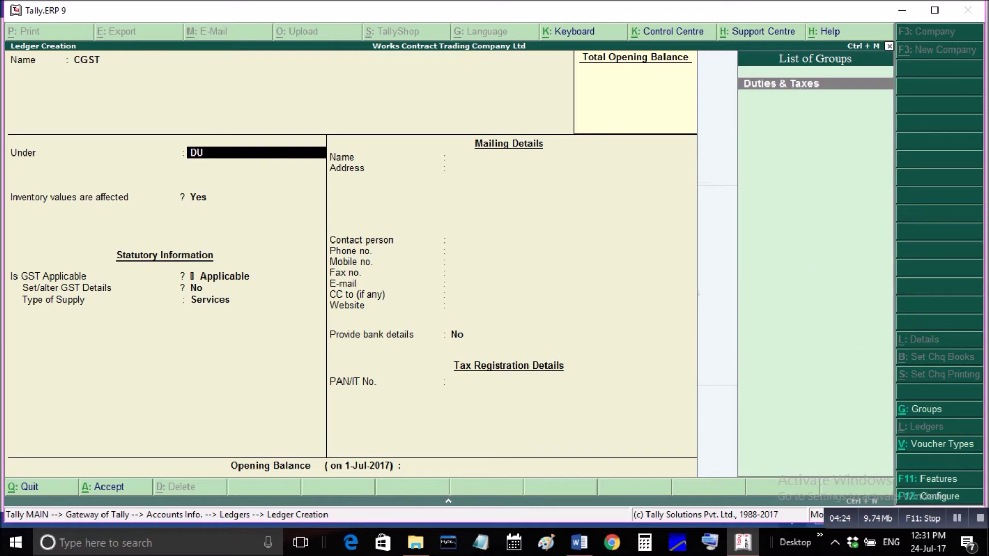
key(Return)
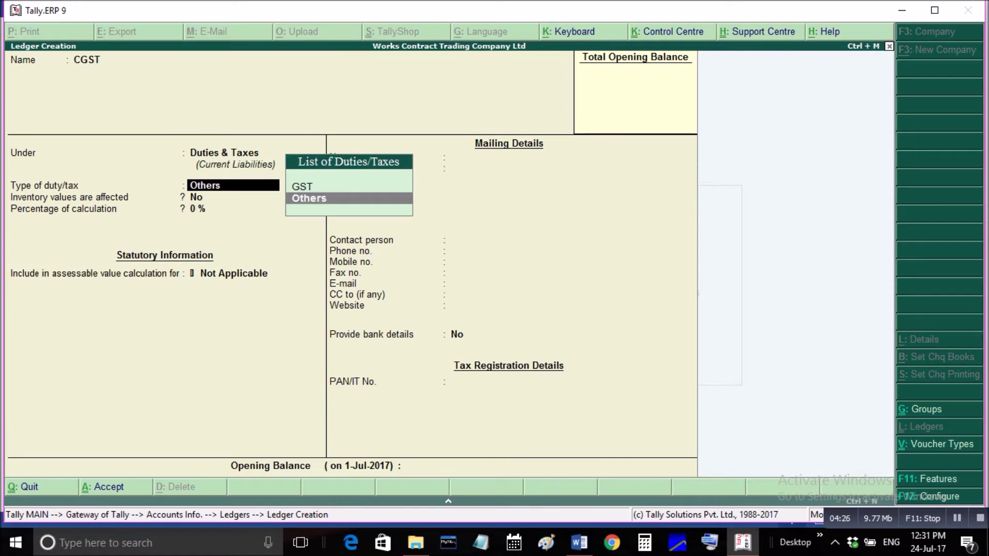
key(Up)
key(Return)
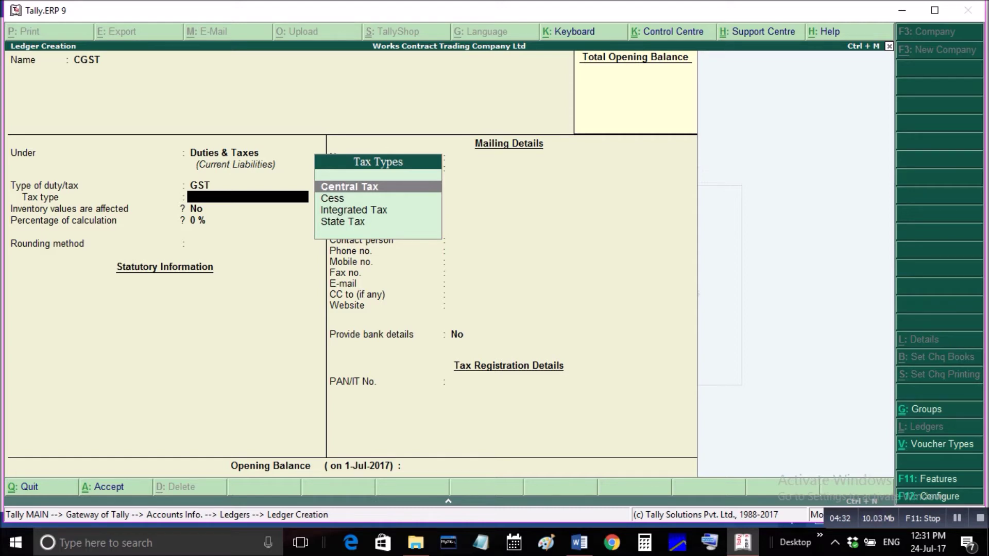
key(Return)
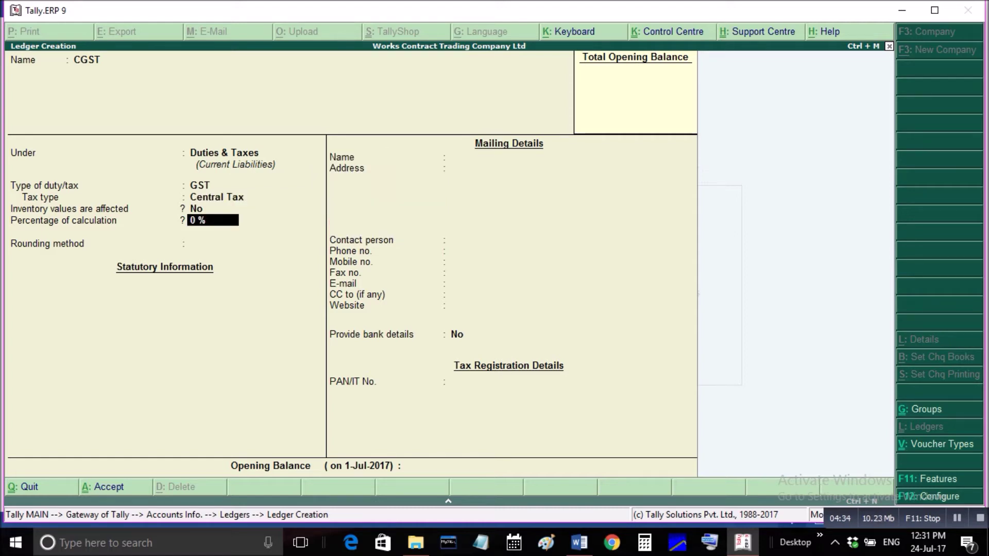
Keep the CGST ledger's calculation at 0 %, choose Not Applicable as the rounding method, and save the ledger
key(Return)
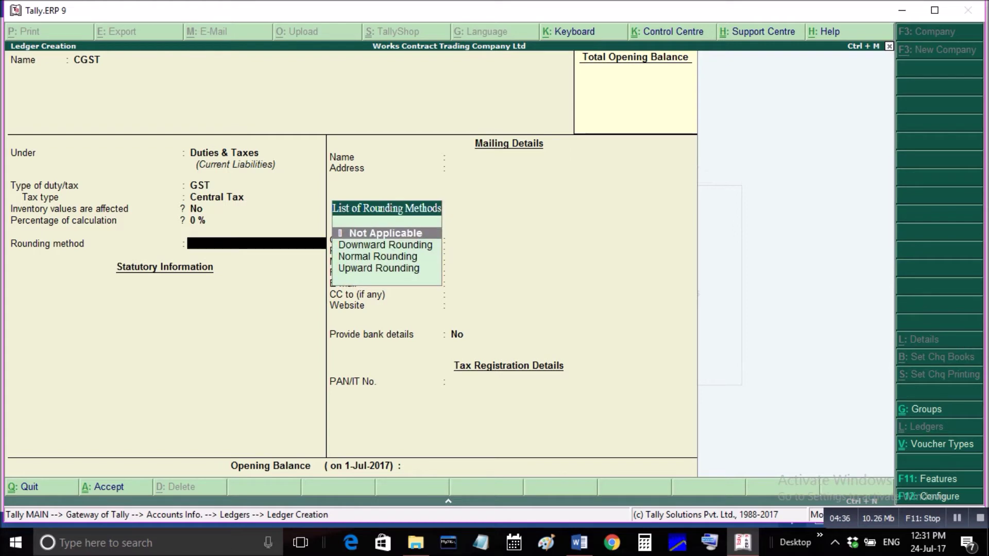
key(Return)
key(Return)
key(Return)
key(Return)
Enter an SGST ledger under Duties & Taxes with duty type GST and tax type State Tax
text(SGST)
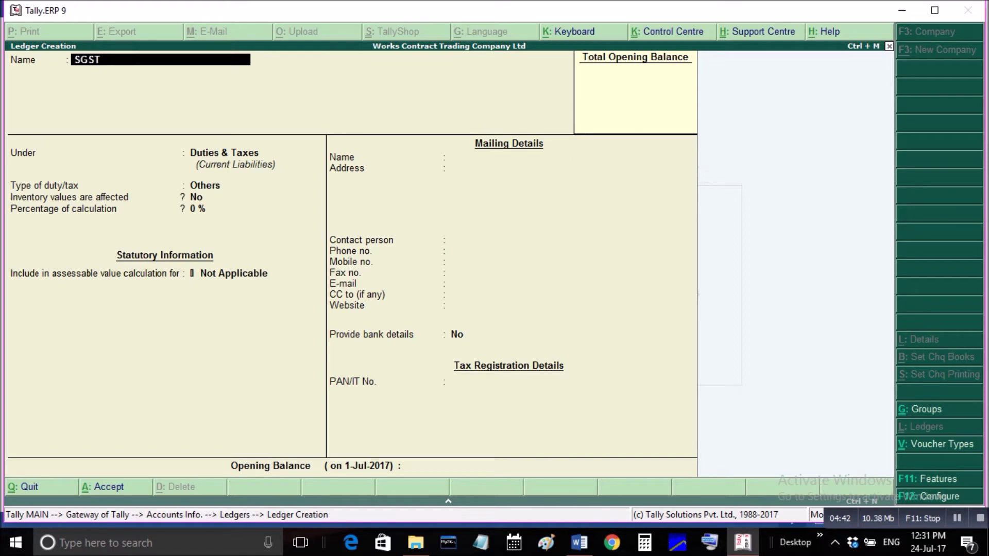
key(Return)
key(Return)
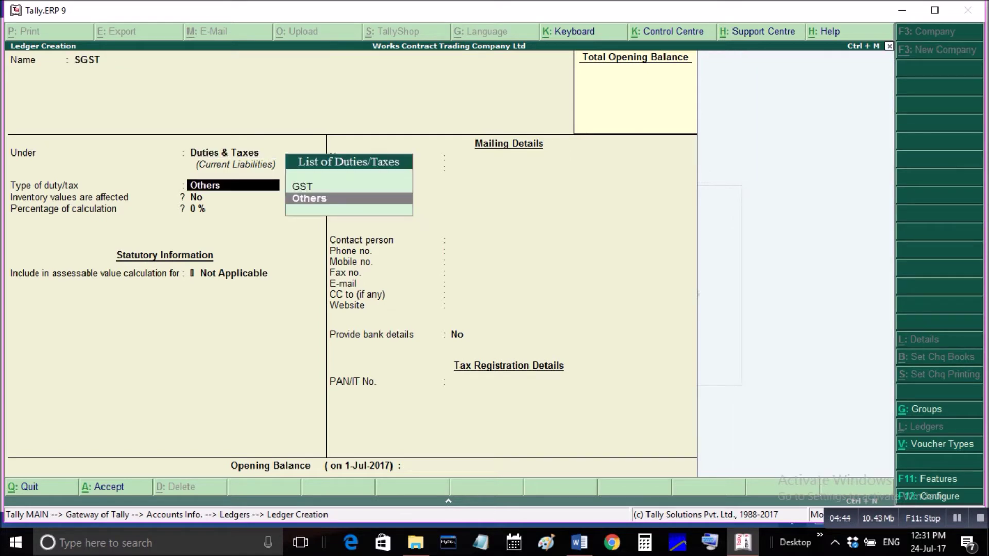
key(Up)
key(Return)
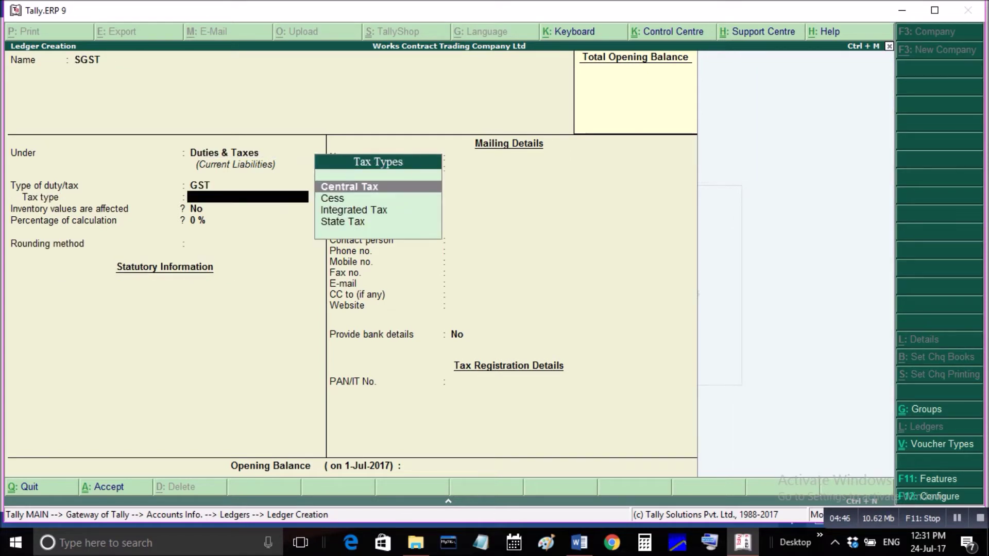
key(Down)
key(Down)
key(Down)
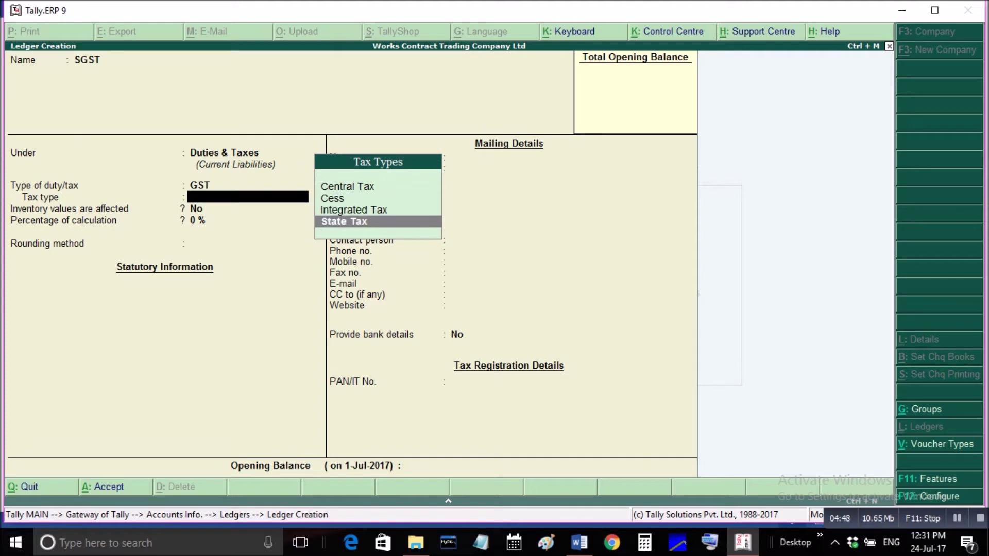
key(Return)
Keep the SGST ledger's calculation at 0 %, choose Not Applicable as the rounding method, and save the ledger
key(Return)
key(Return)
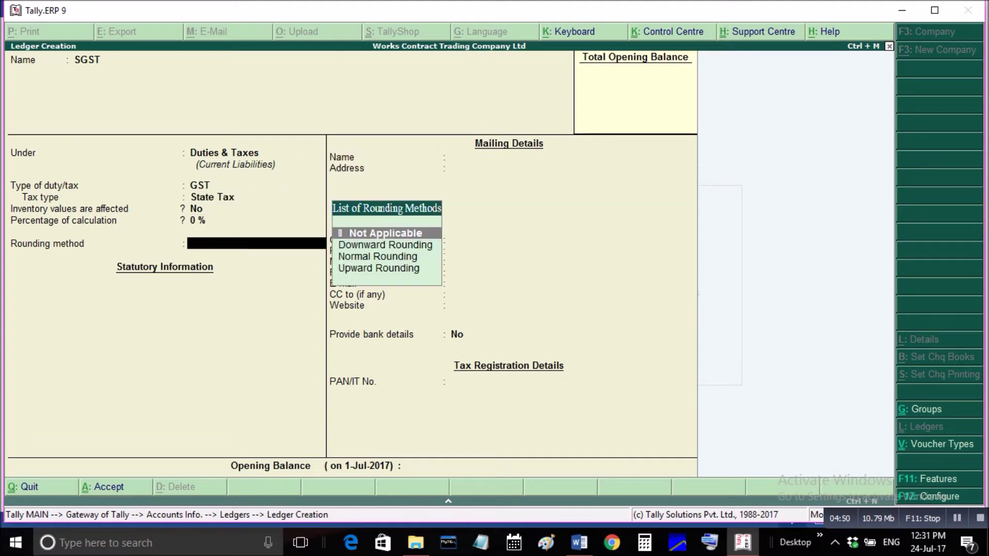
key(Return)
key(Return)
key(Return)
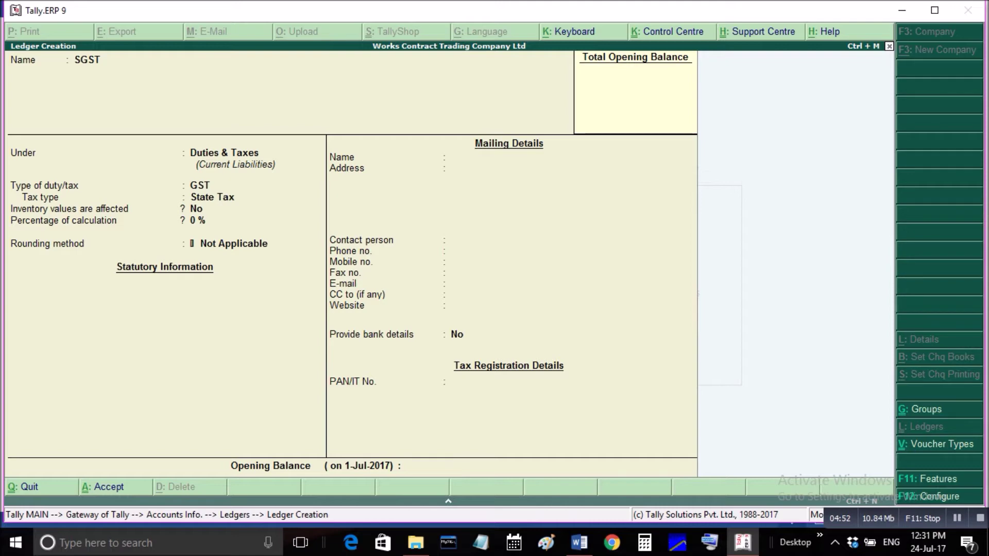
Enter an IGST ledger under Duties & Taxes with duty type GST and tax type Integrated Tax
text(IGST)
key(Return)
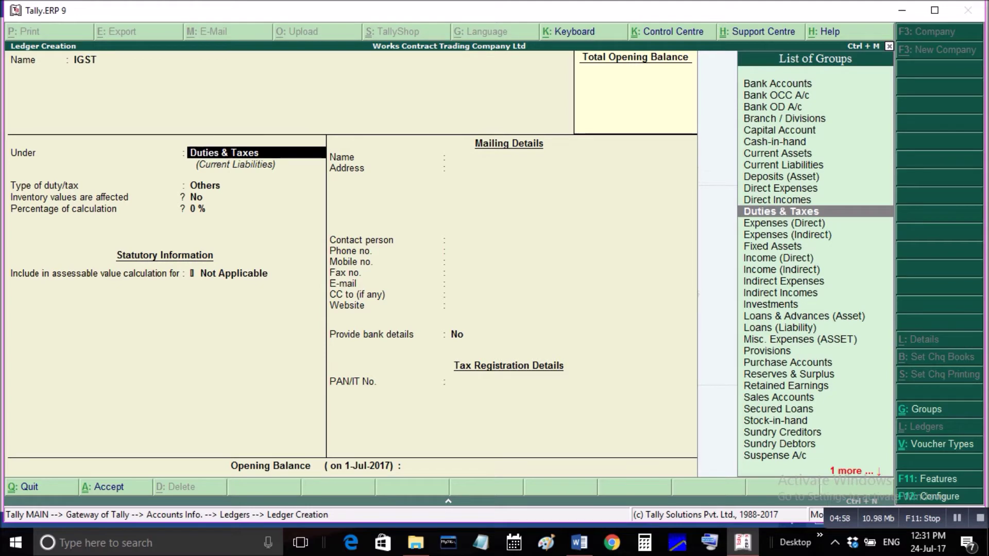
key(Return)
key(Up)
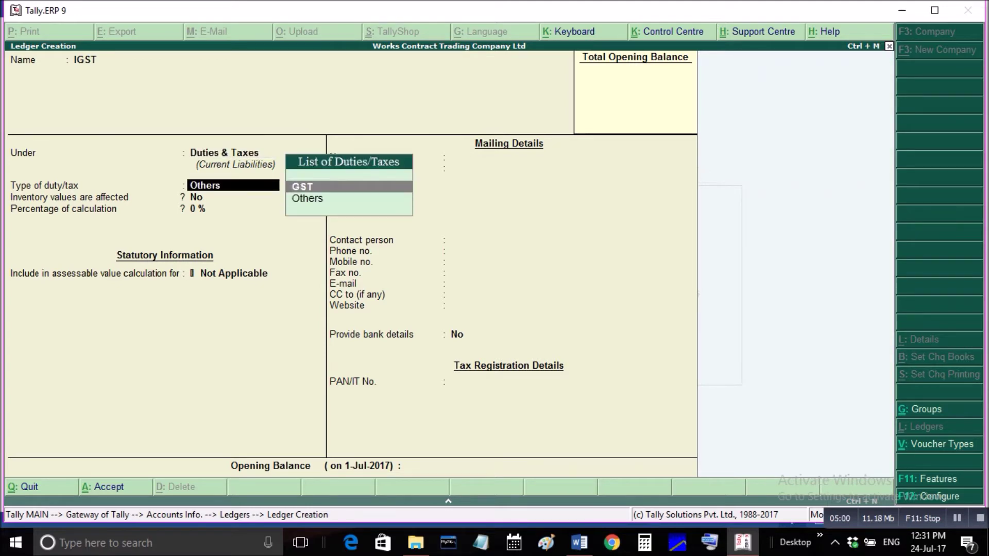
key(Return)
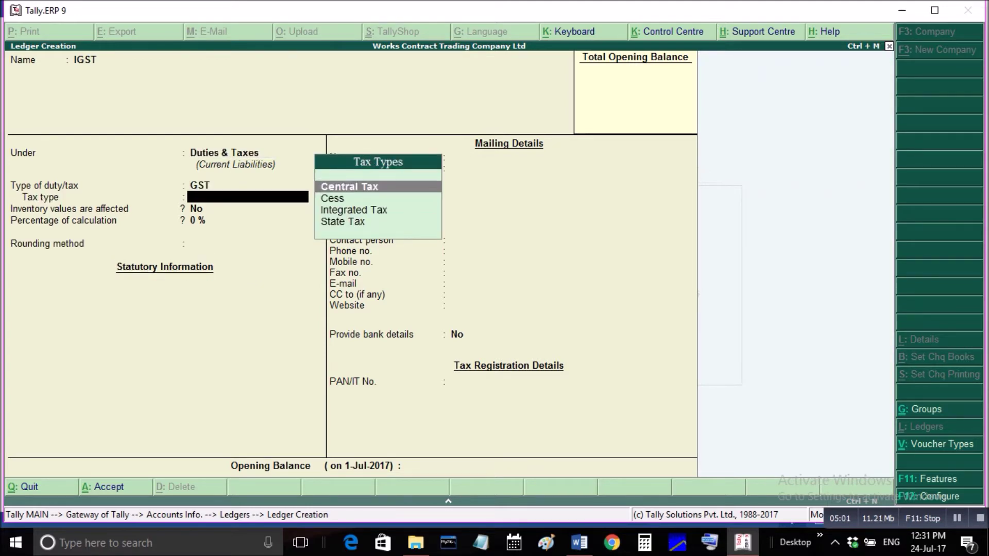
key(Down)
key(Down)
key(Return)
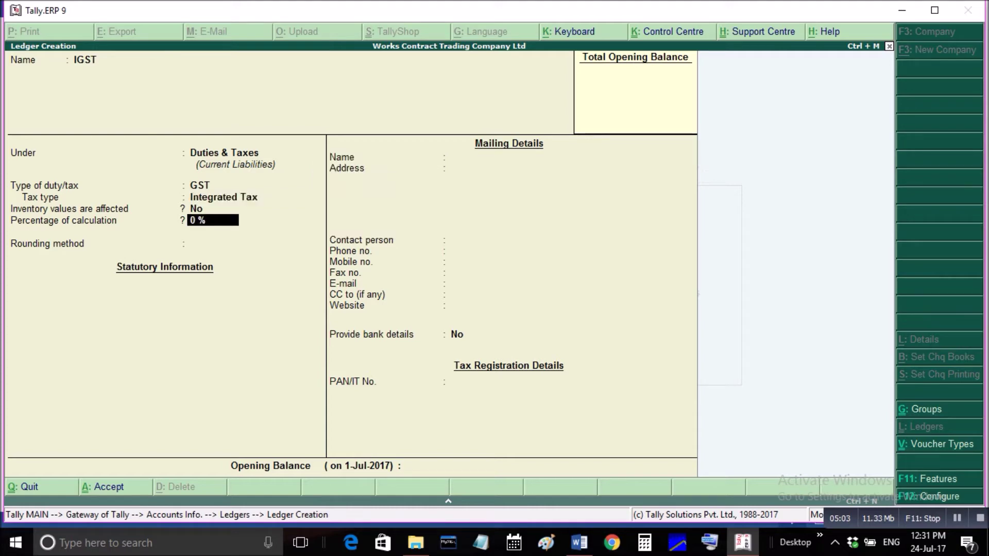
Save the IGST ledger with 0 % calculation and rounding method Not Applicable, and return to the Gateway of Tally
key(Return)
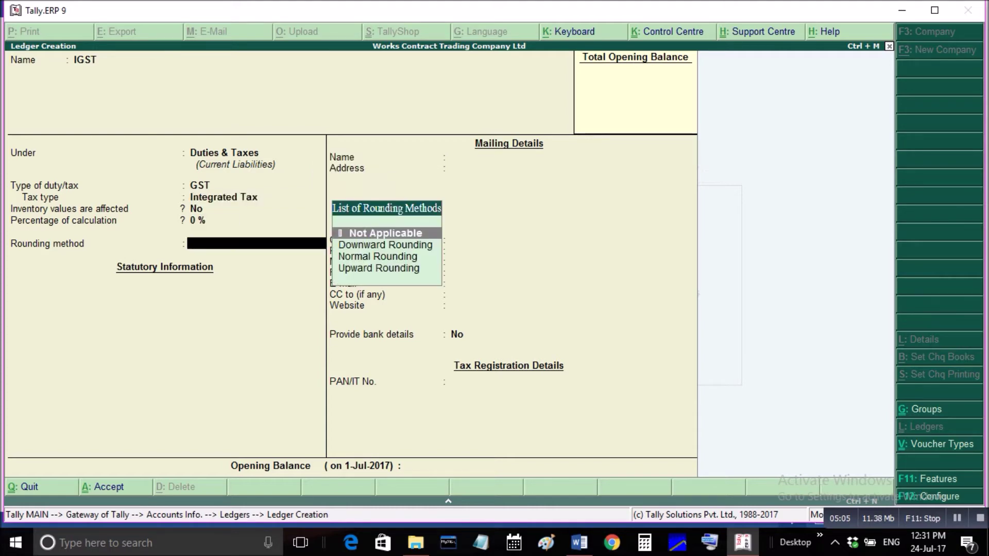
key(Return)
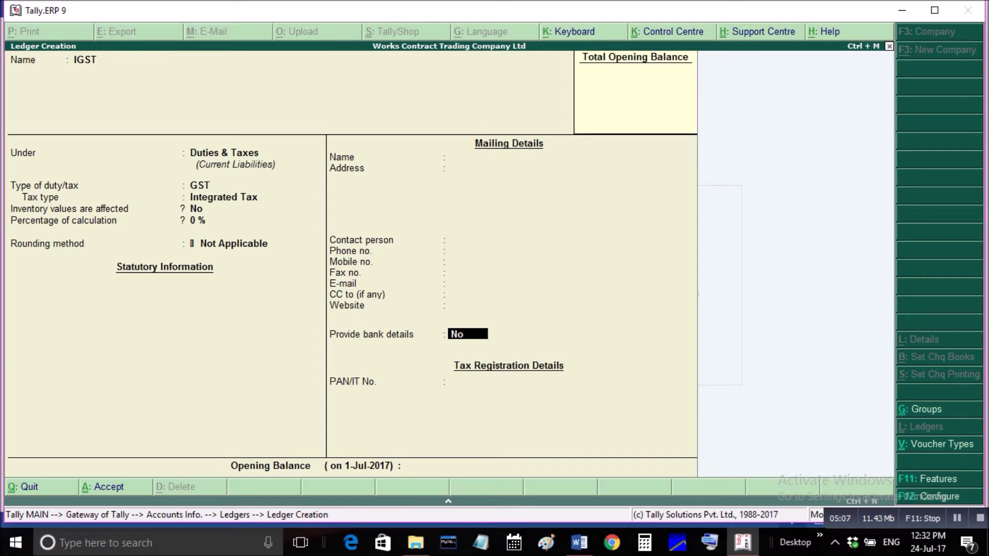
key(Return)
key(Return)
key(Return)
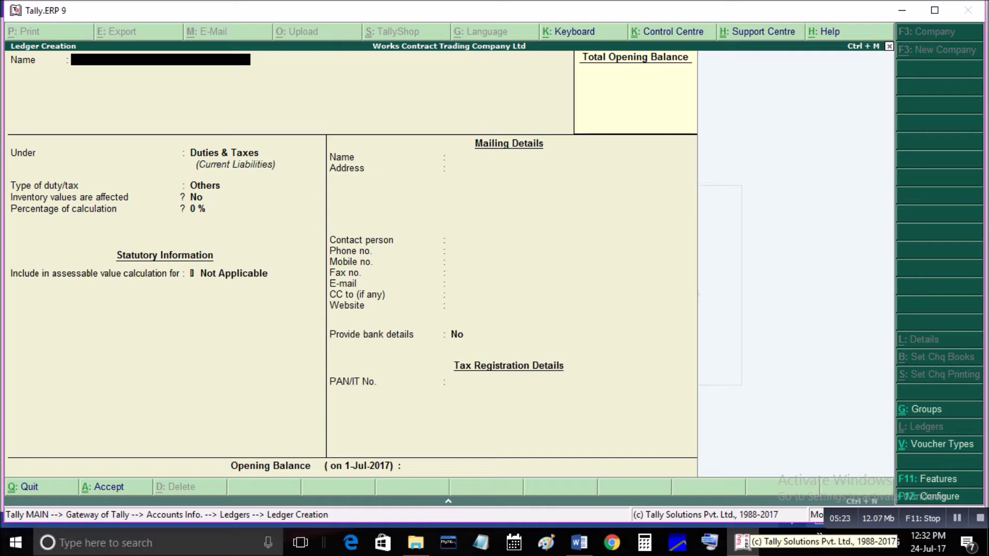
key(Escape)
key(Return)
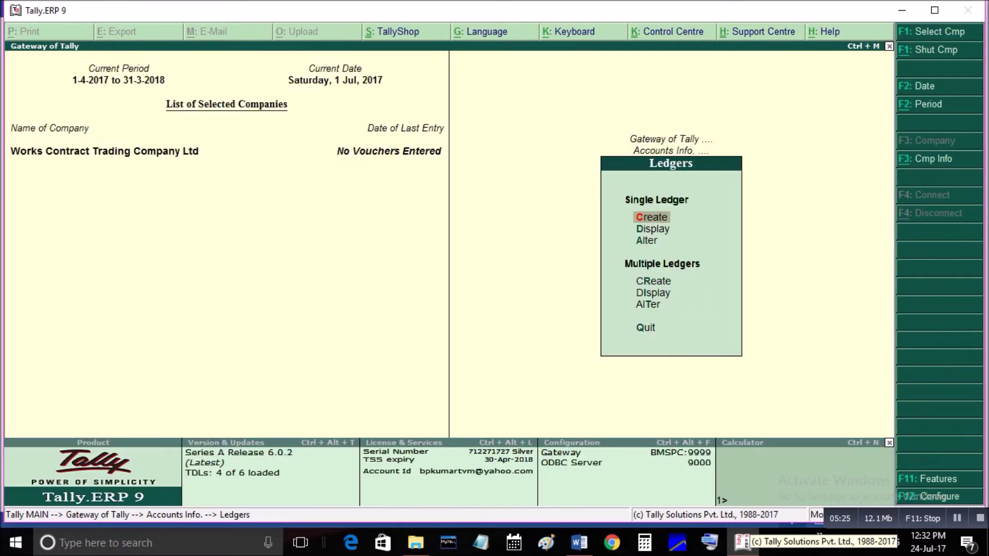
key(Escape)
key(Escape)
key(Escape)
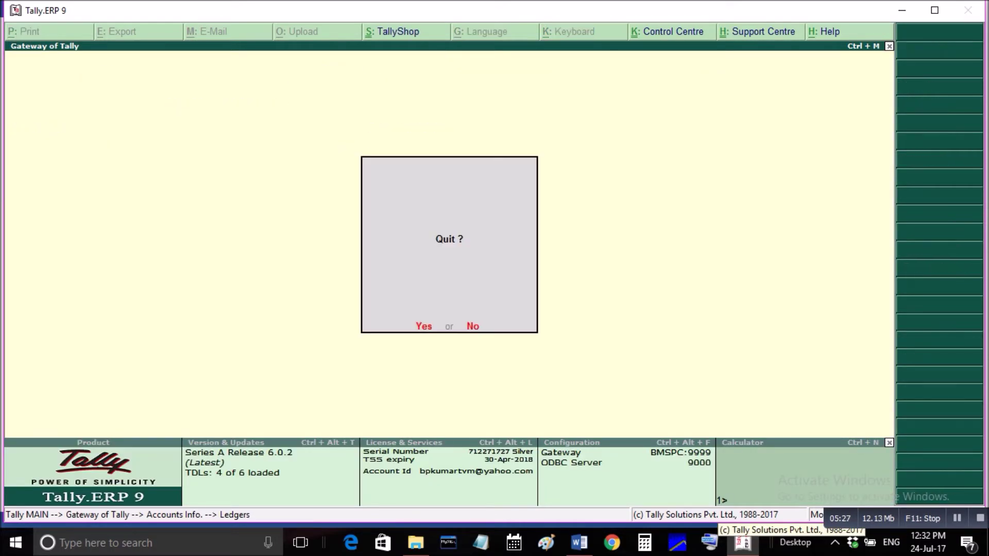
key(Escape)
Enable maintaining multiple godowns in the company's inventory features, save the settings, and return to the Gateway of Tally
key(F11)
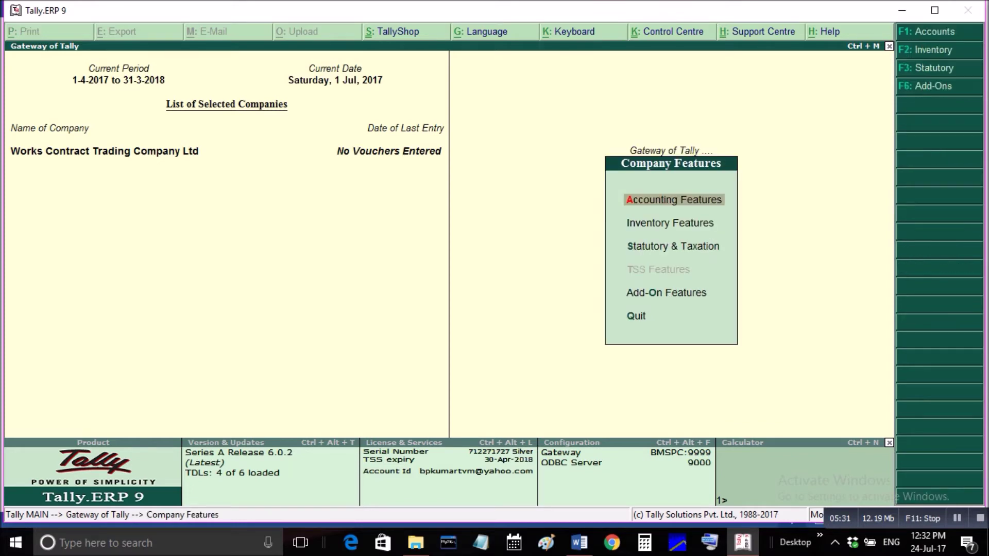
key(F2)
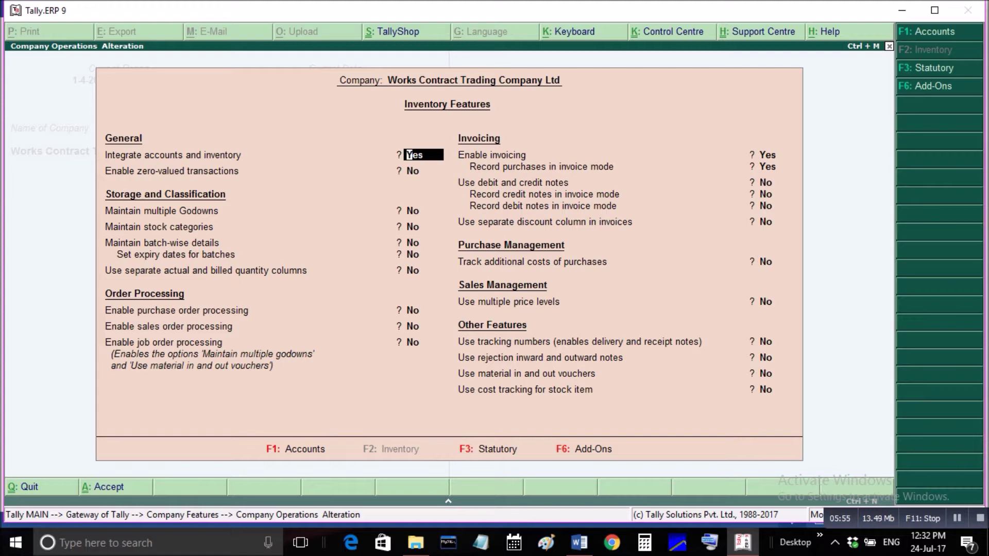
key(Return)
key(Return)
key(y)
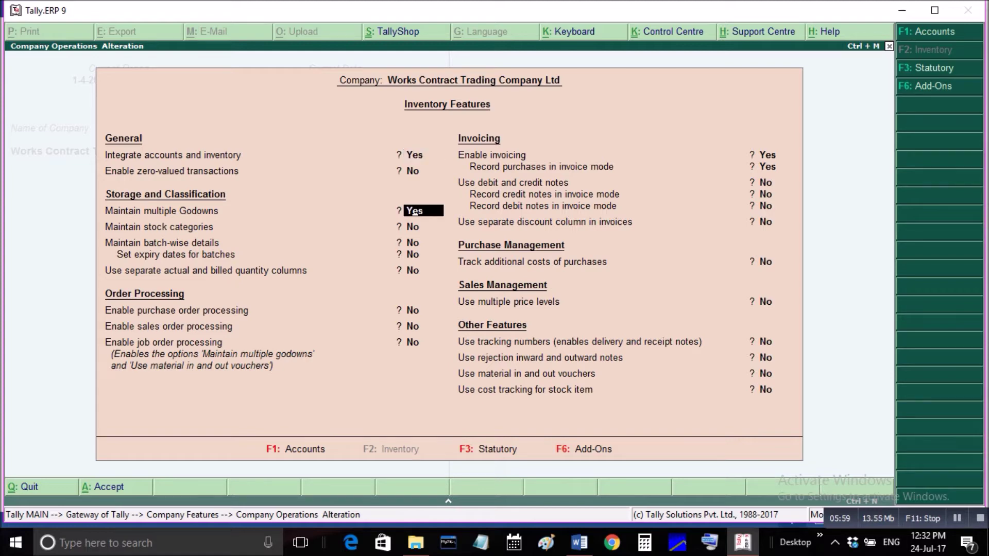
key(ctrl+a)
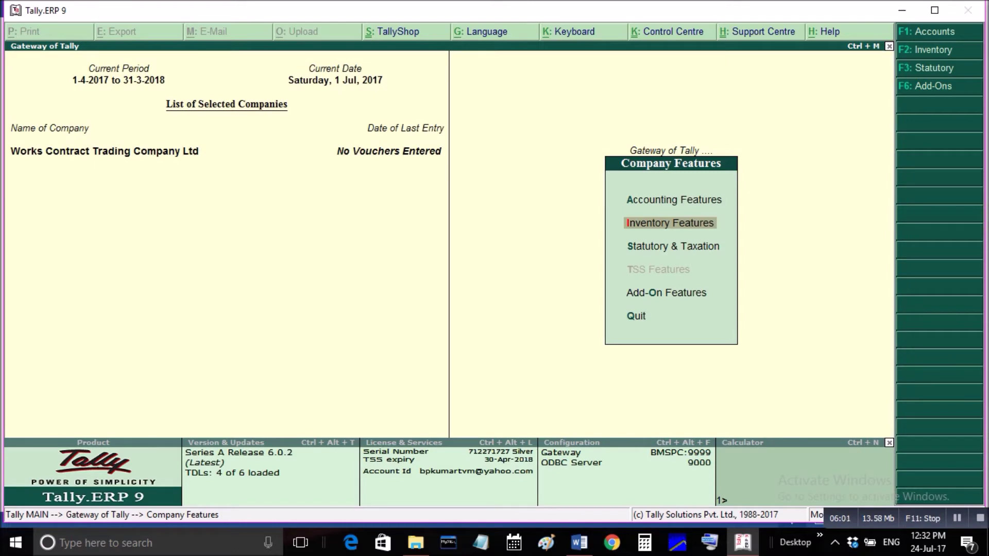
key(Escape)
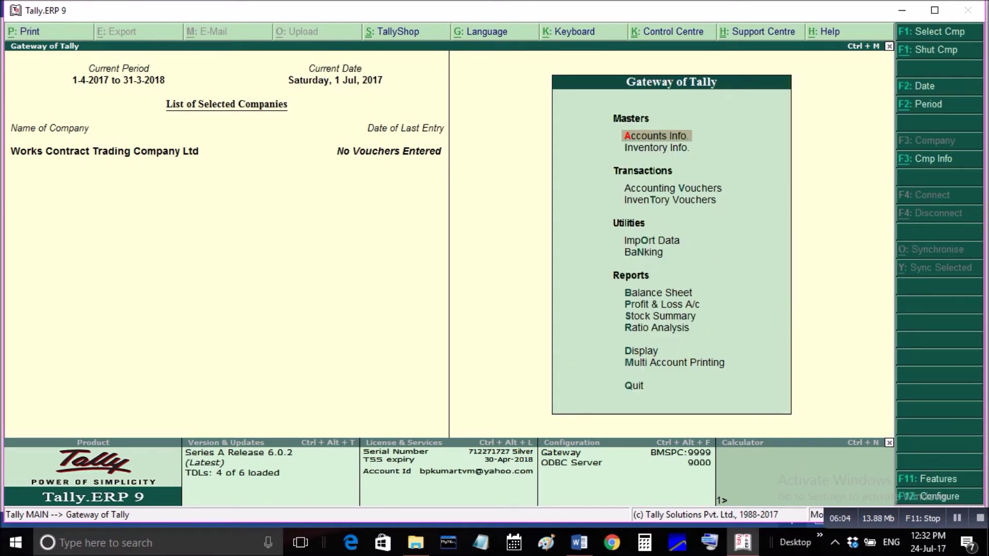
Rename the Main Location godown as Main Store, keep its other settings, and save it
key(Down)
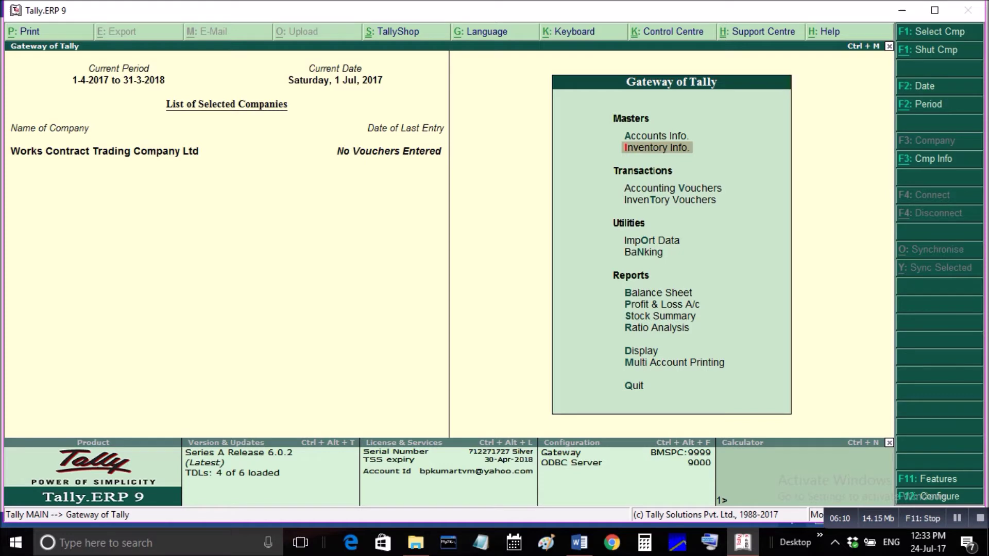
key(Return)
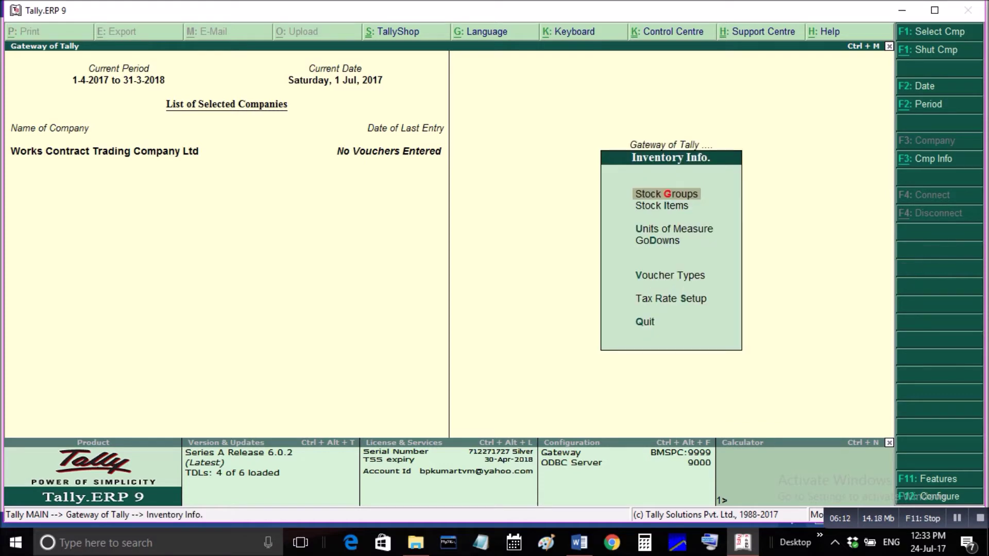
key(Down)
key(Down)
key(Down)
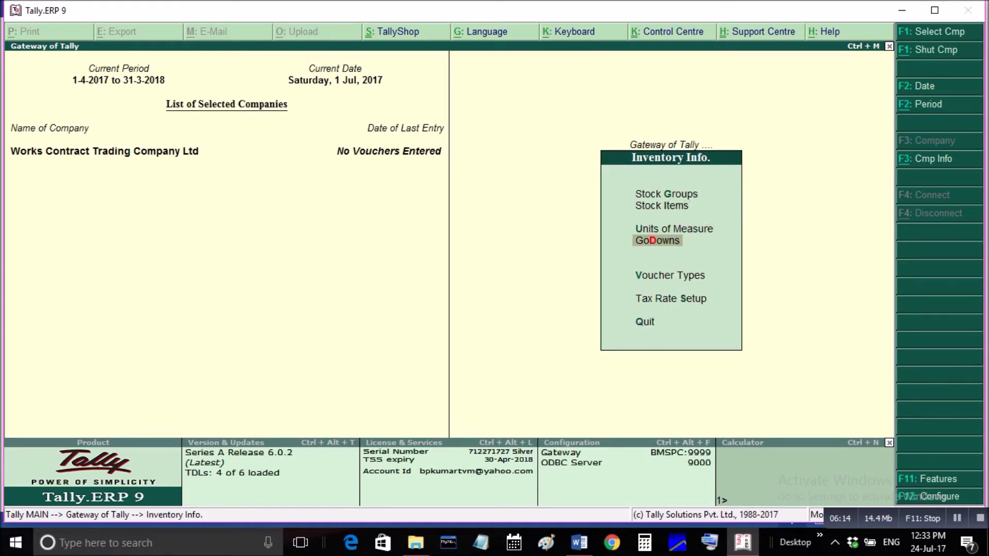
key(Return)
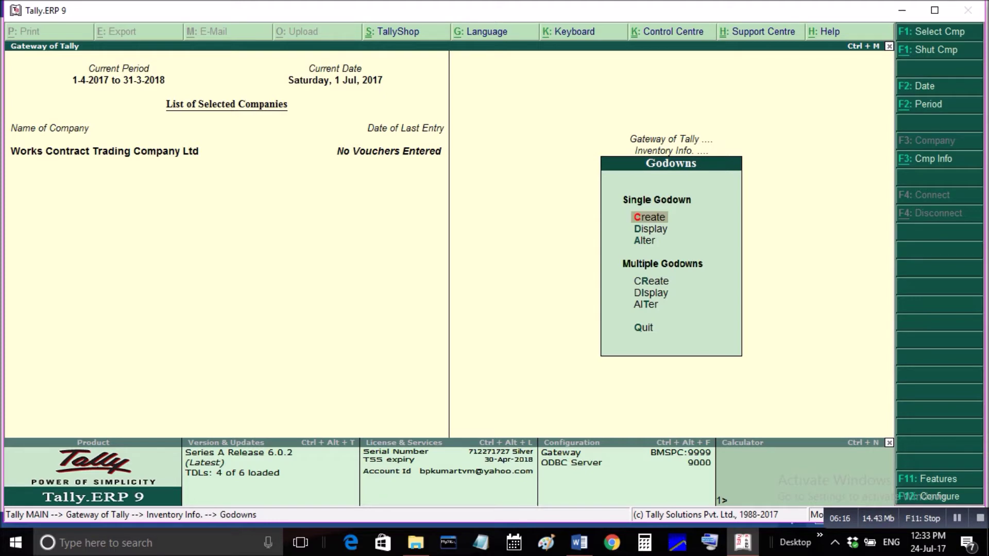
key(Down)
key(Down)
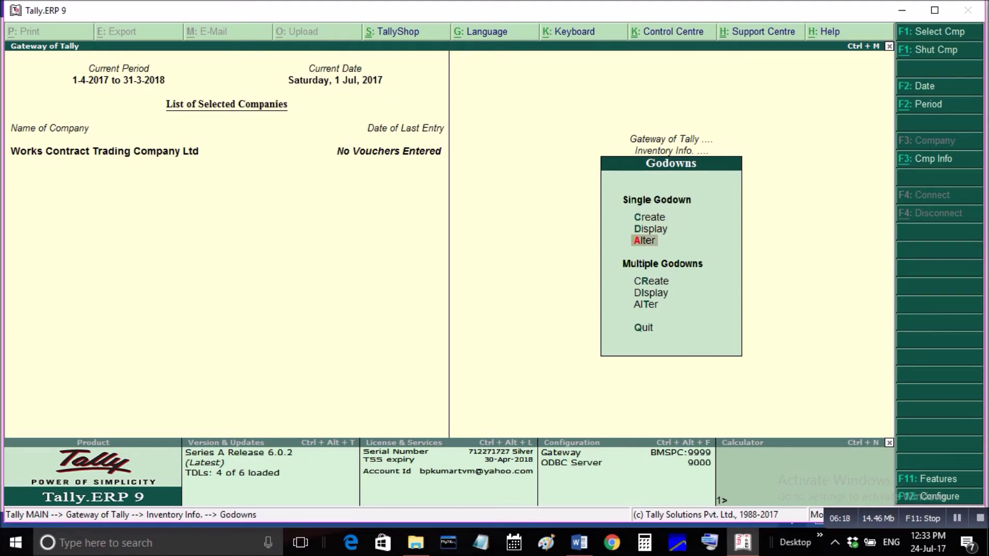
key(Return)
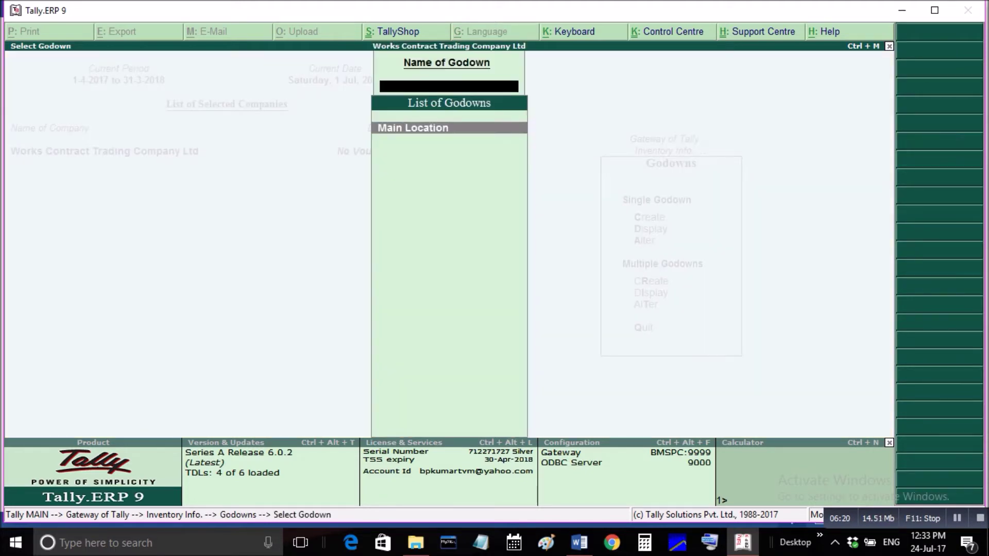
key(Return)
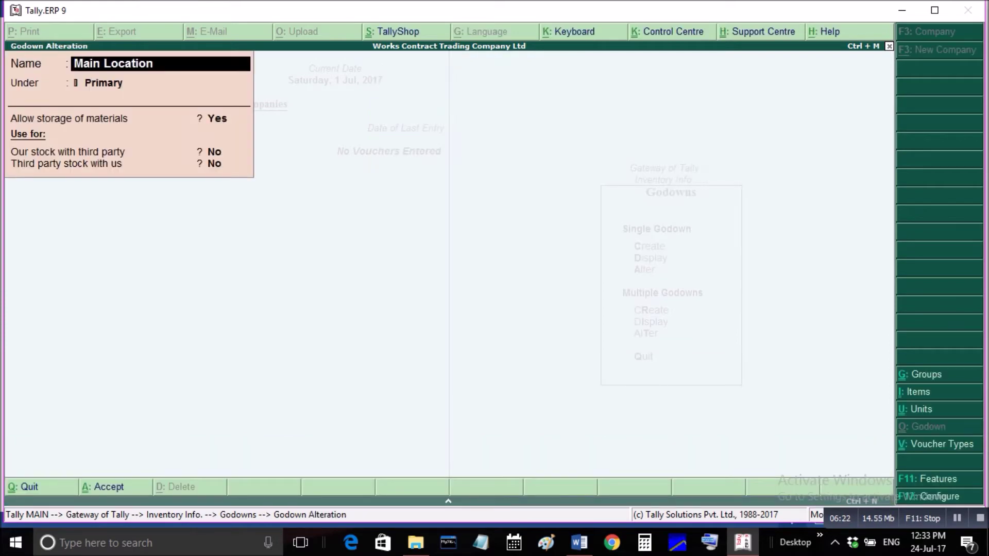
key(BackSpace)
key(BackSpace)
key(BackSpace)
key(BackSpace)
key(BackSpace)
key(BackSpace)
key(BackSpace)
key(BackSpace)
text(Store)
key(Return)
key(Return)
key(Return)
key(Return)
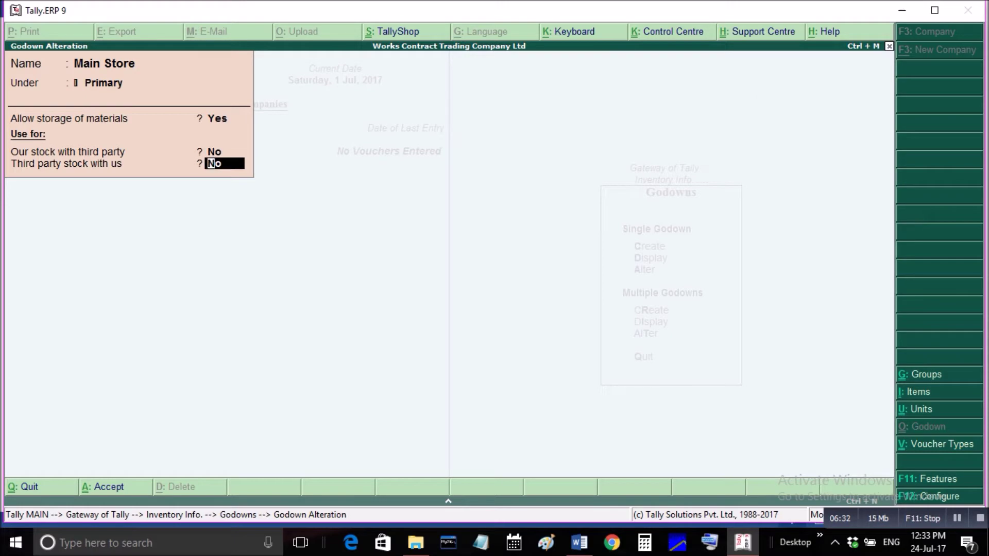
key(Return)
key(Return)
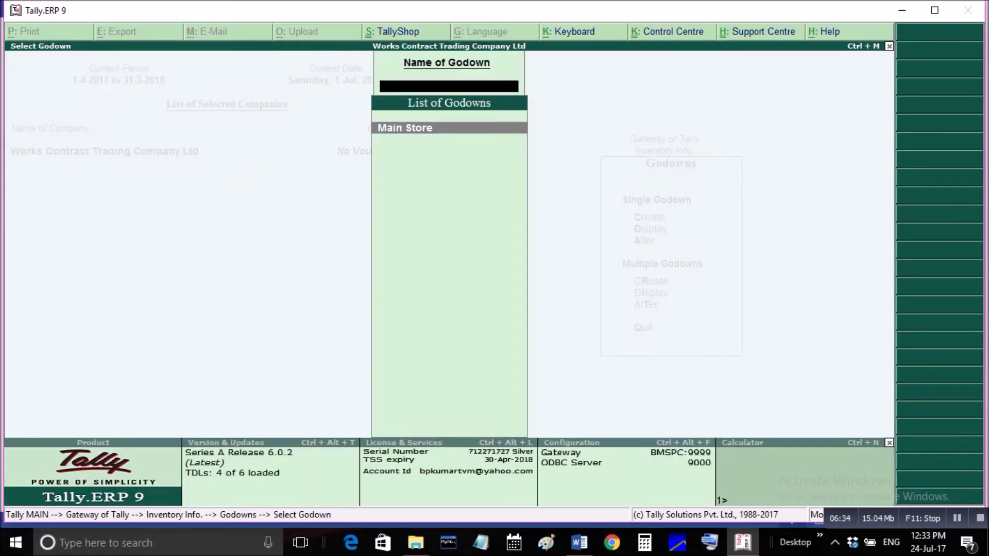
key(Escape)
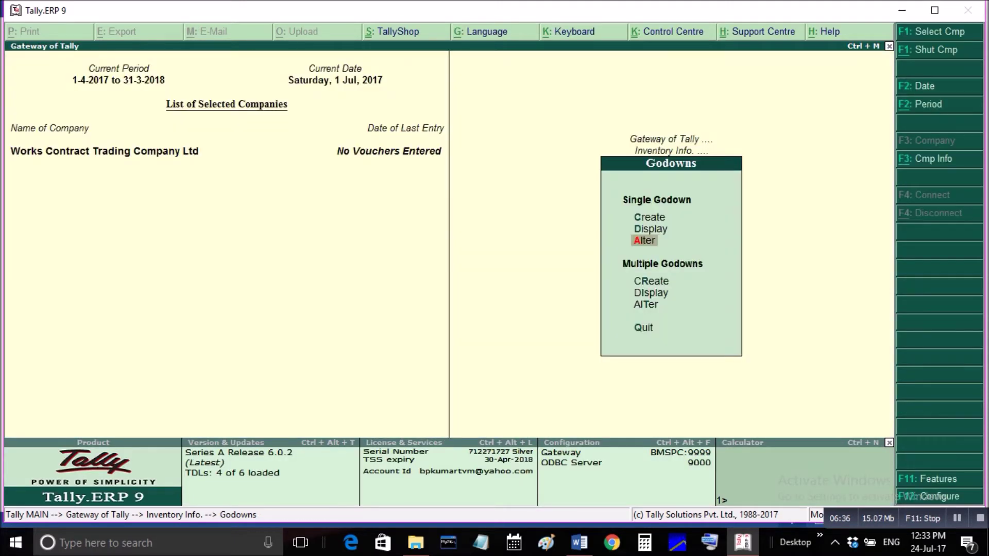
Create a godown named Nurses Academy under Primary that allows storage of materials, save it, and return to the inventory masters
key(Up)
key(Up)
key(Return)
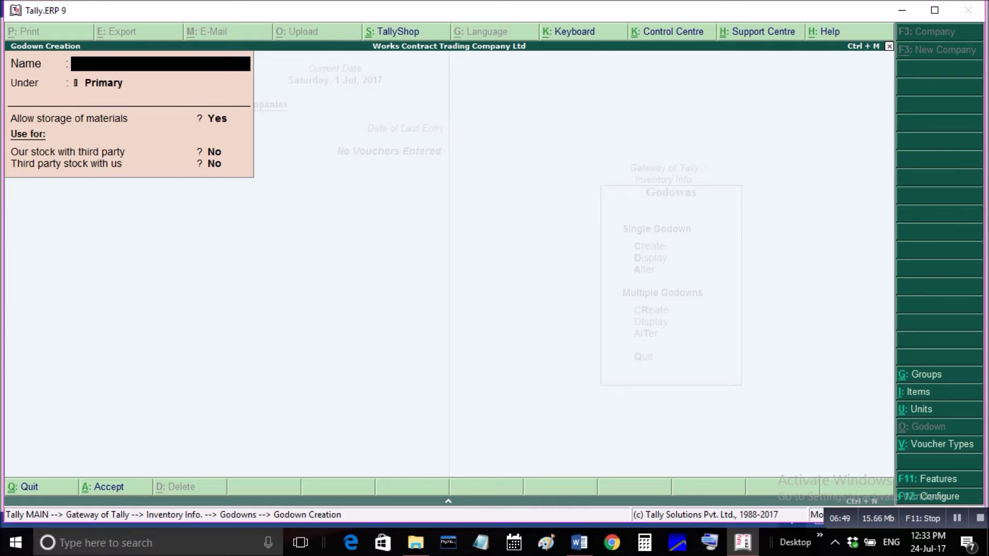
text(N)
text(urses)
text( a)
text(cad)
text(emy)
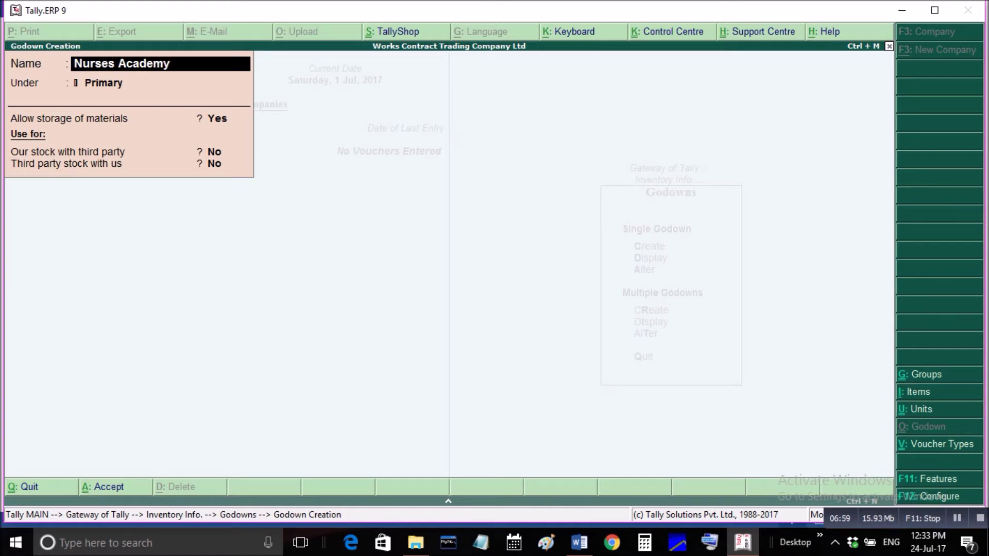
key(Return)
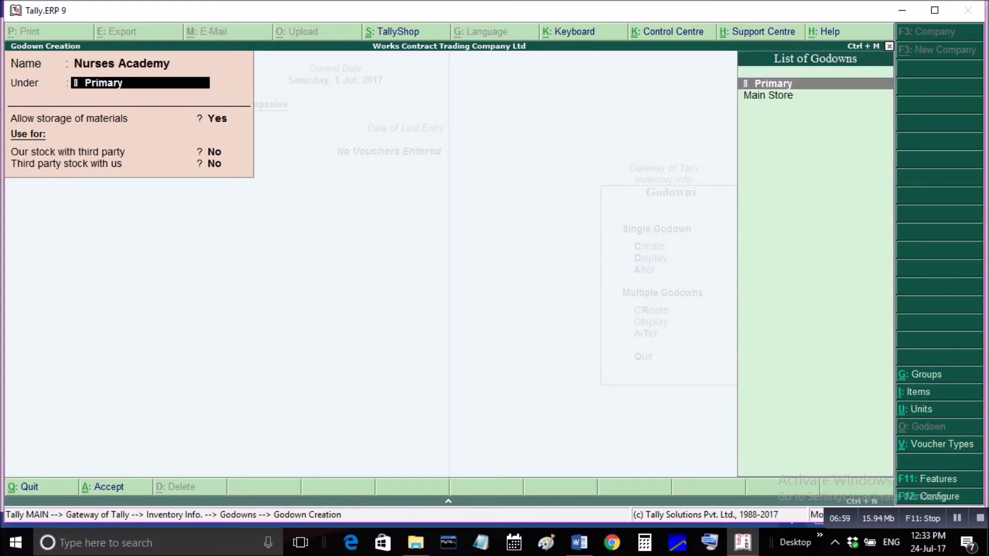
key(Return)
key(Return)
key(Return)
key(Return)
key(Return)
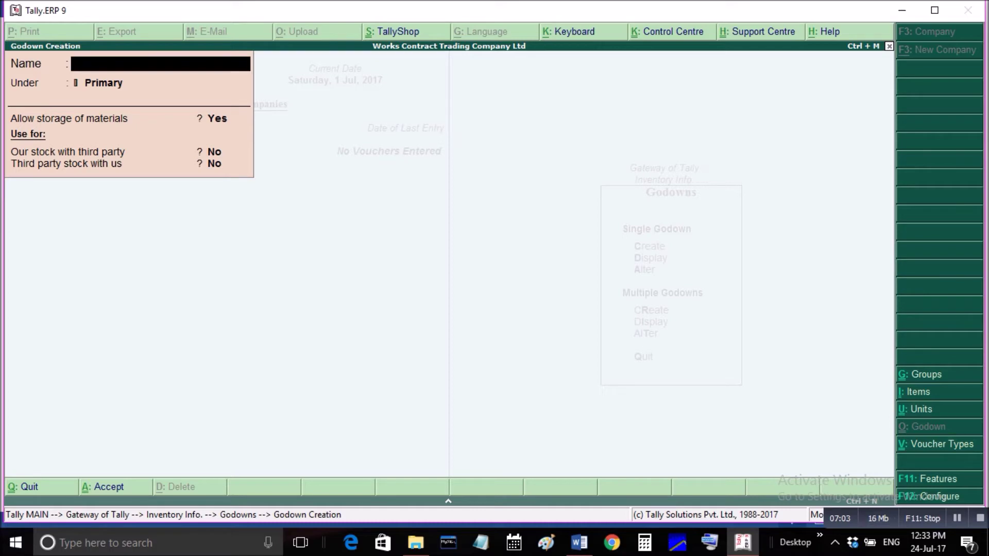
key(Escape)
key(Return)
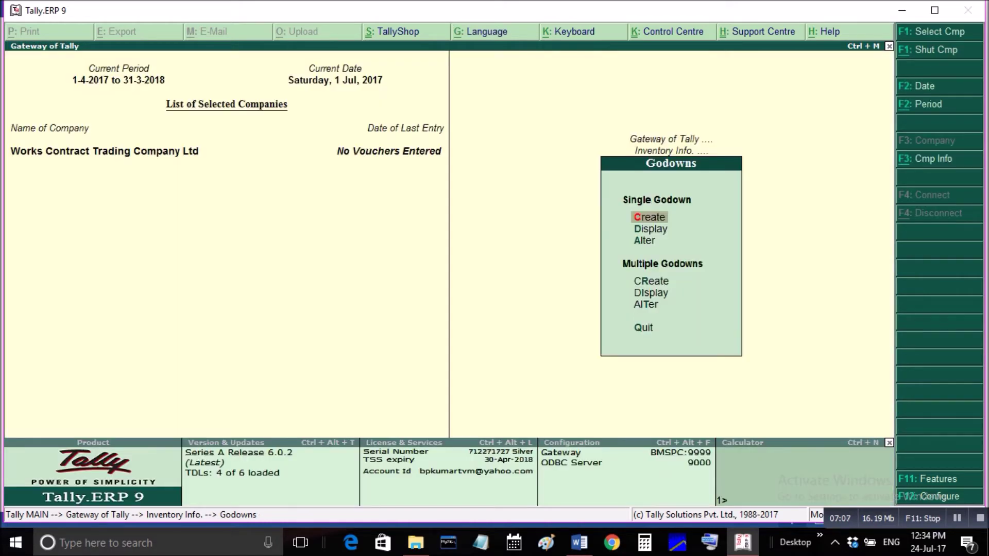
key(Escape)
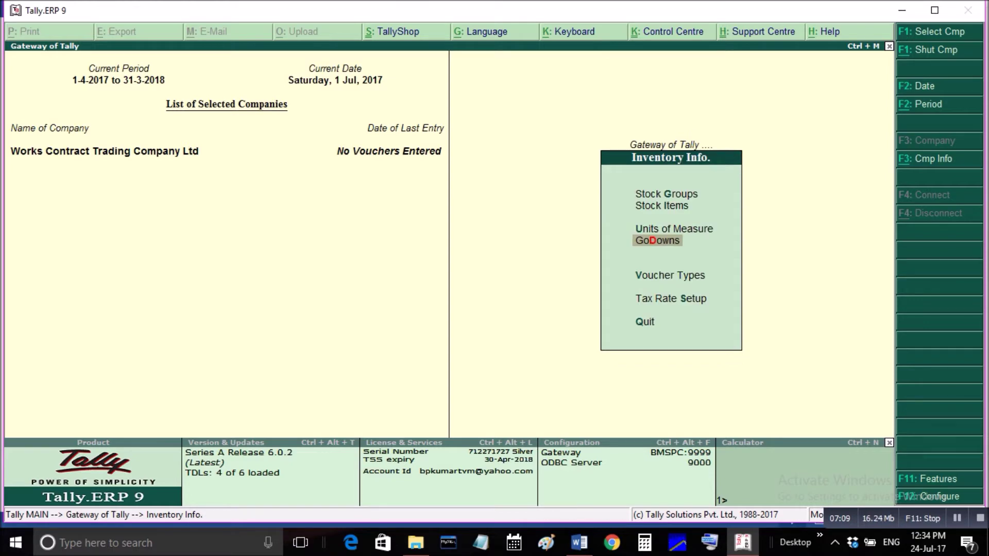
Configure stock item creation with advanced entries, inclusive of tax, descriptions and standard rates all set to No
key(Up)
key(Up)
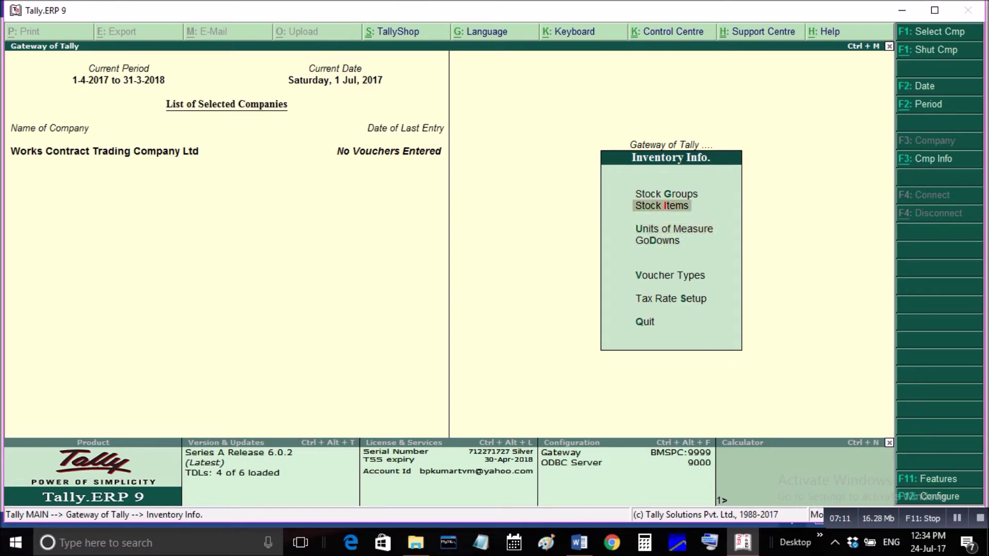
key(Return)
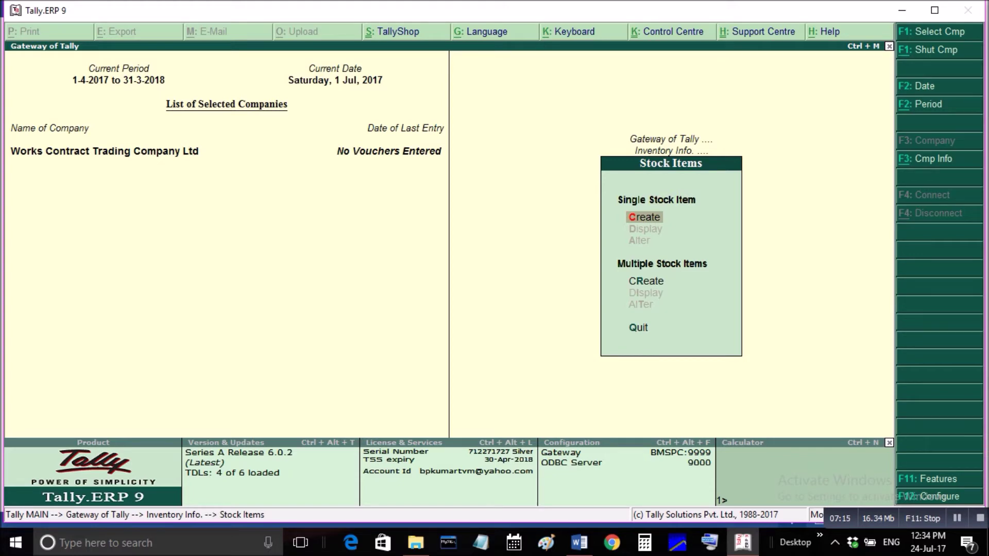
key(Return)
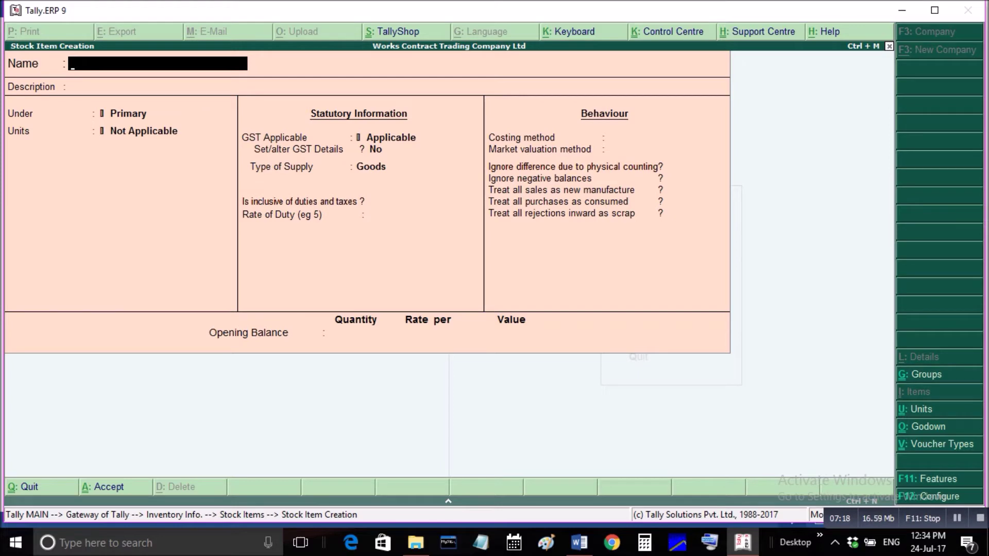
key(F12)
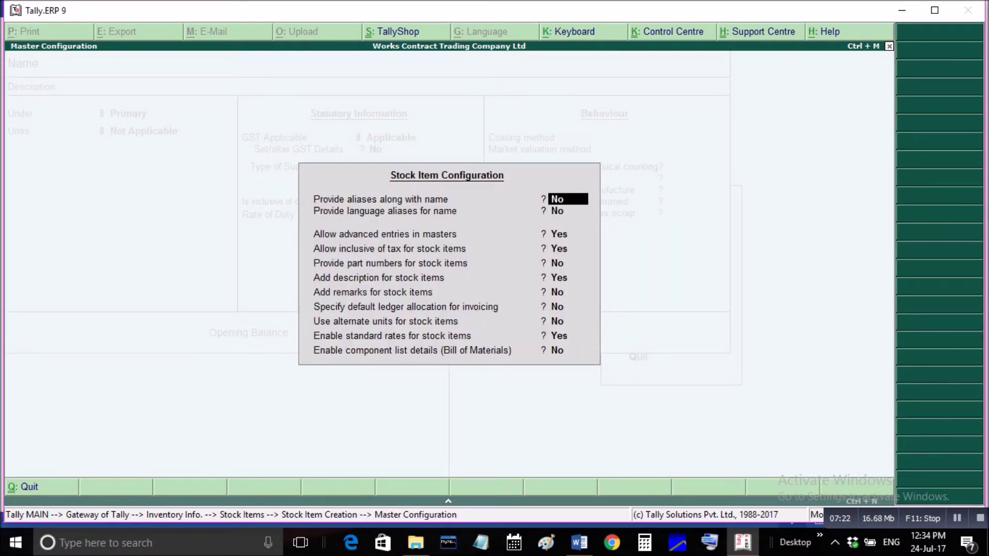
key(Return)
key(Return)
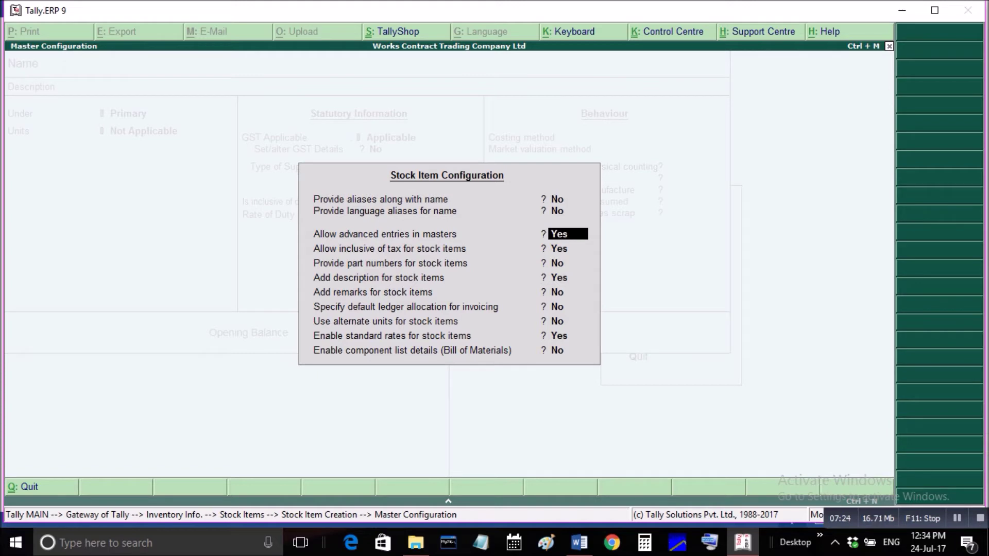
text(n)
key(Return)
text(n)
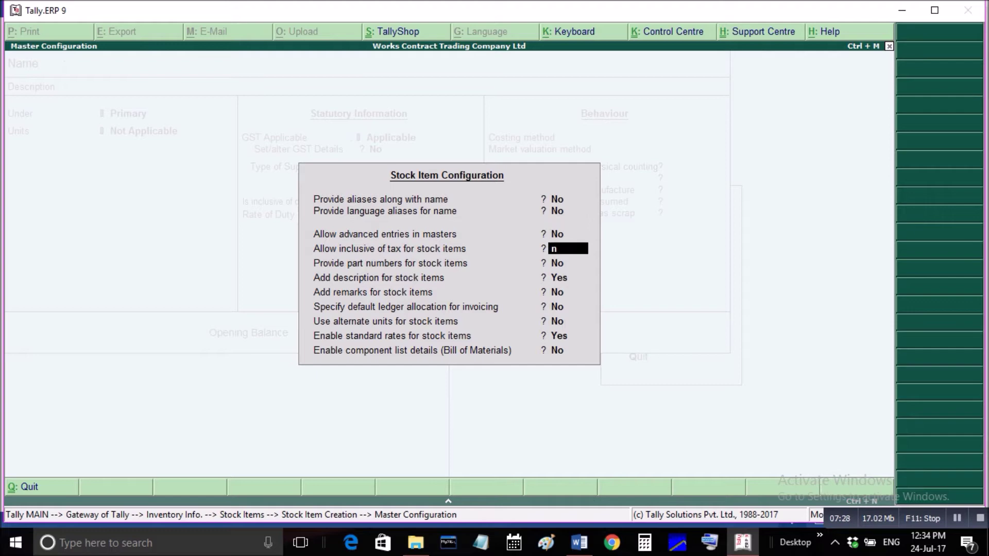
key(Return)
key(Return)
text(n)
key(Return)
key(Return)
key(Return)
key(Return)
text(n)
key(Return)
key(Return)
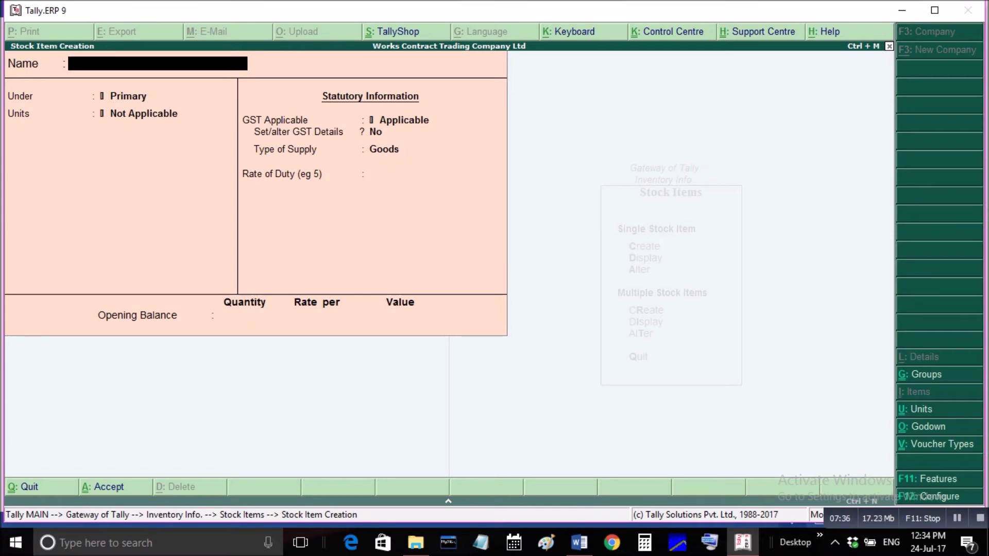
Copy the material name River sand from the Word document and enter it in Tally as a new stock item under Primary
click(579, 542)
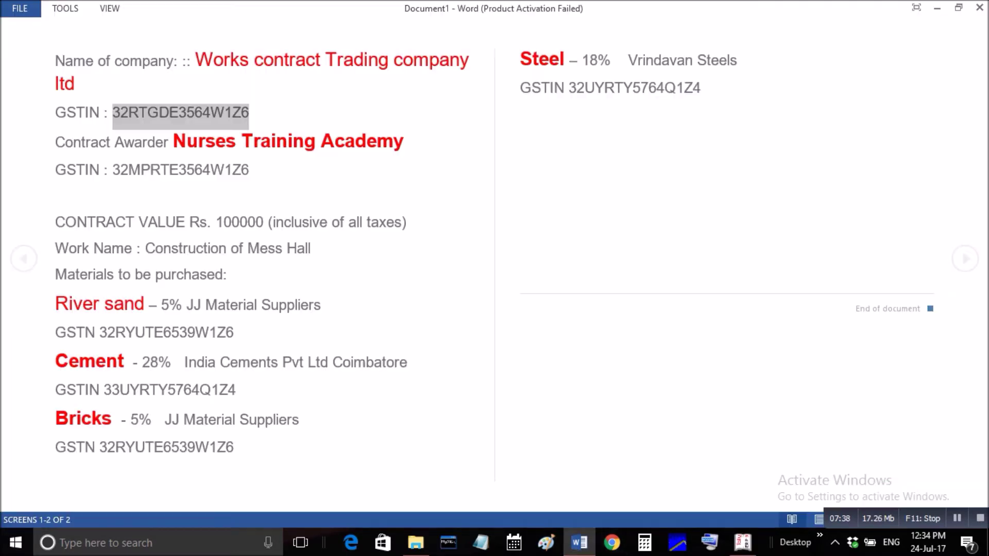
drag(56, 305, 149, 305)
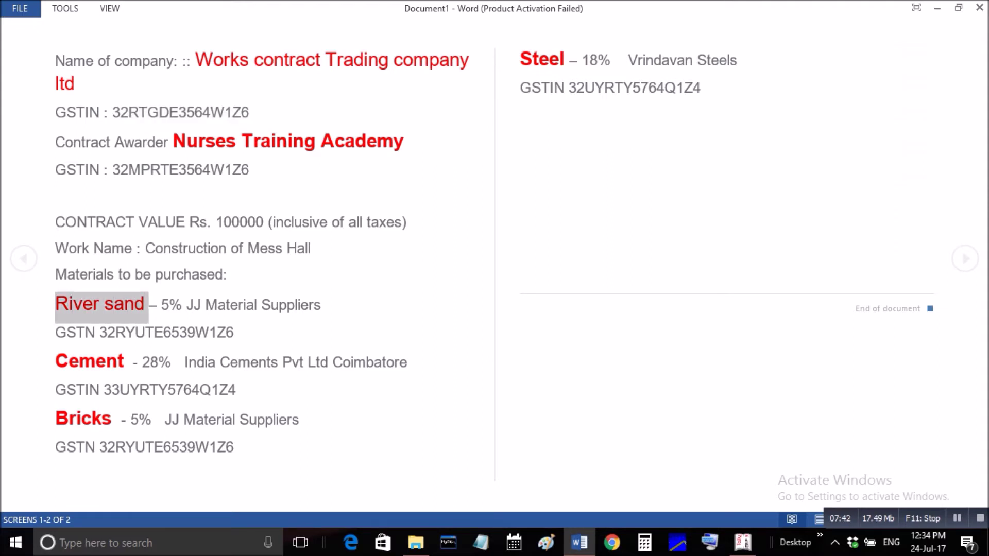
right_click(114, 304)
click(144, 315)
click(742, 542)
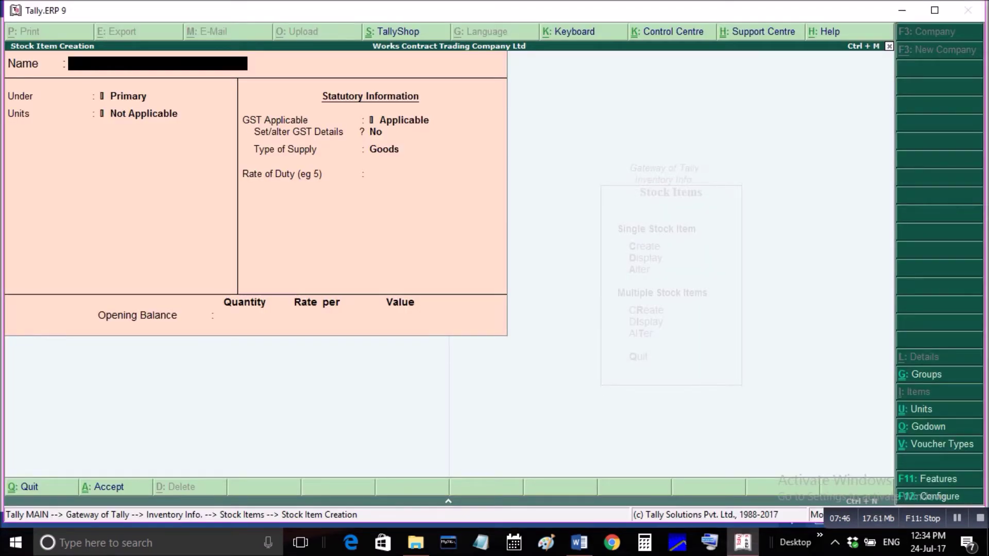
key(ctrl+alt+v)
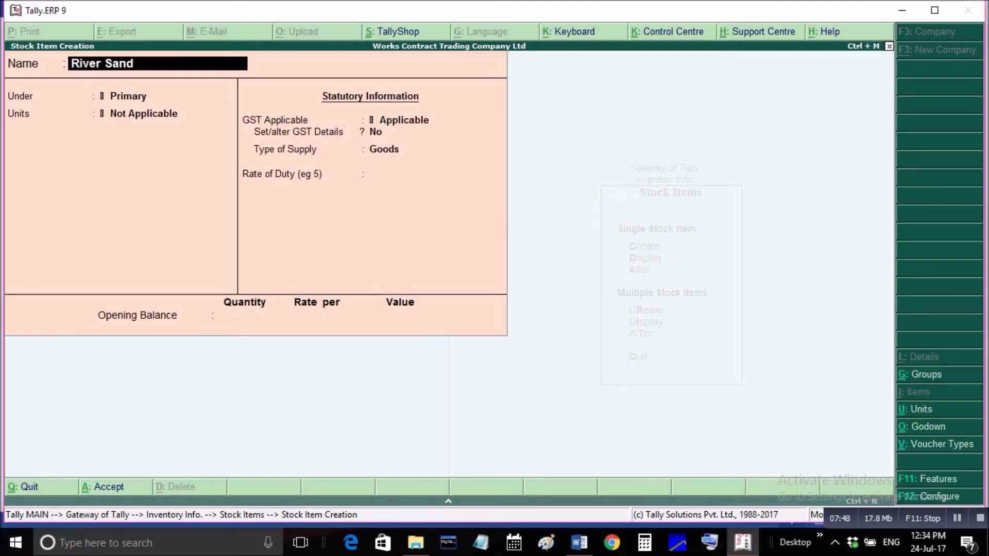
key(Return)
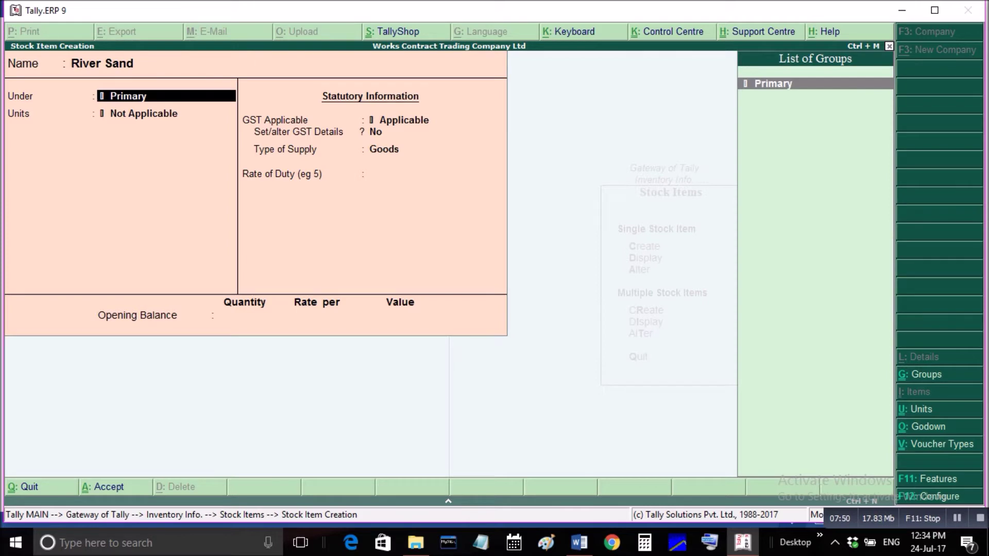
key(Return)
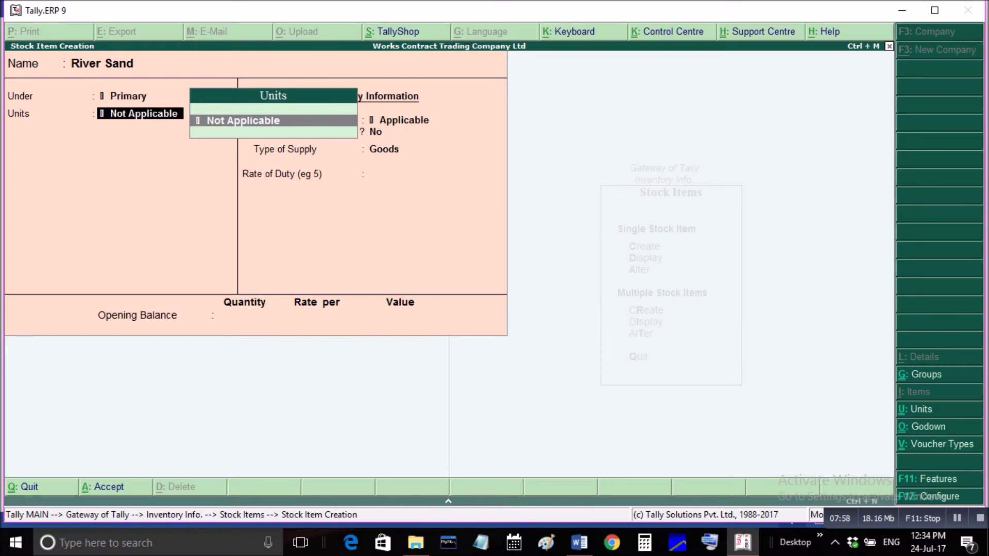
Create a simple unit CFT with formal name Cubic Feet and 0 decimal places, and assign it to River Sand
key(alt+c)
text(CFT)
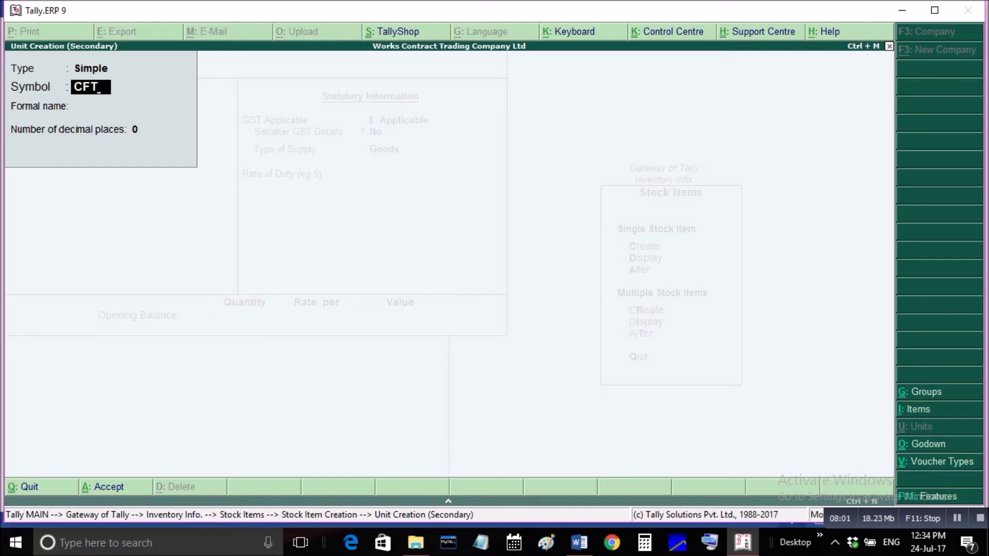
key(Return)
text(Cubic)
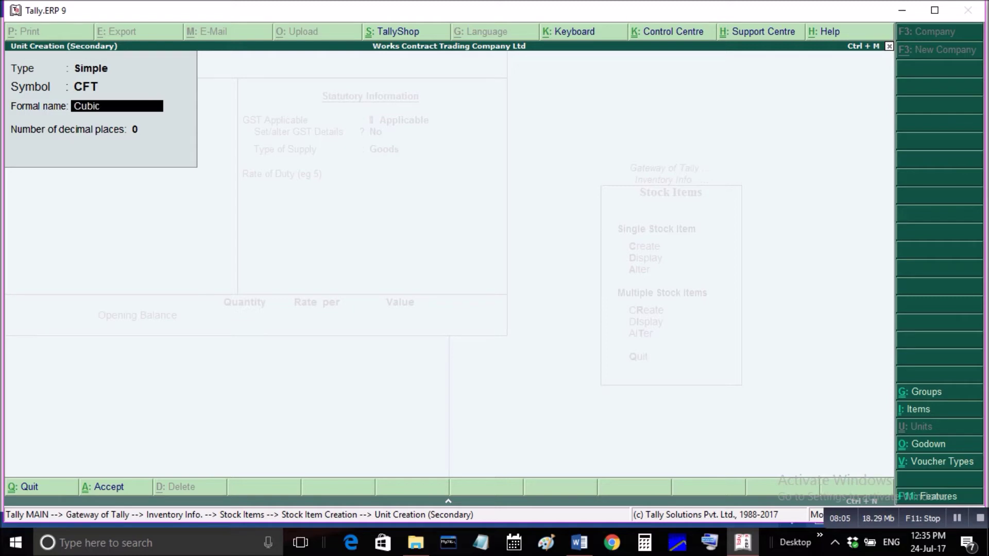
text( Feet)
key(Return)
key(Return)
key(Return)
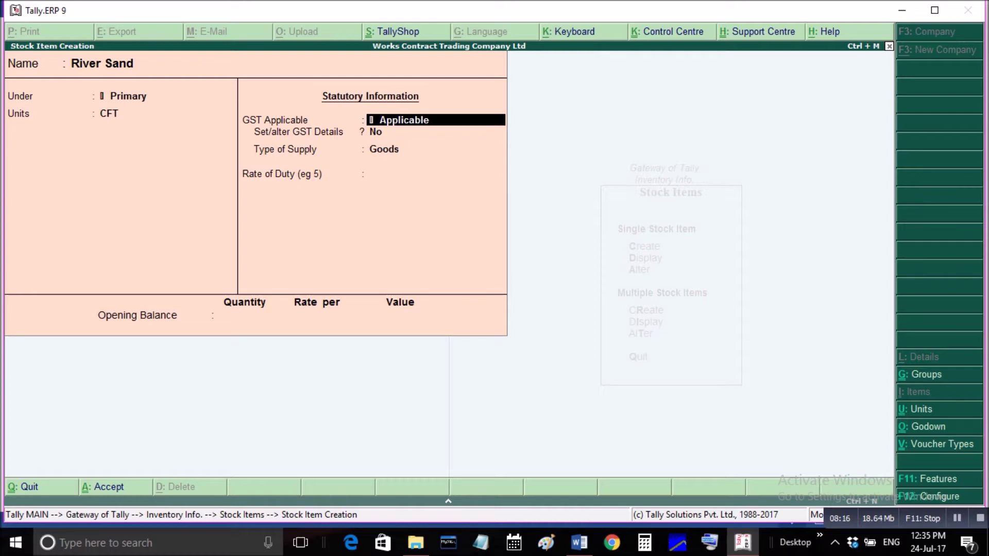
Enable GST details for River Sand, leaving description and HSN/SAC blank, non-GST goods at No and calculation type On Value
key(Return)
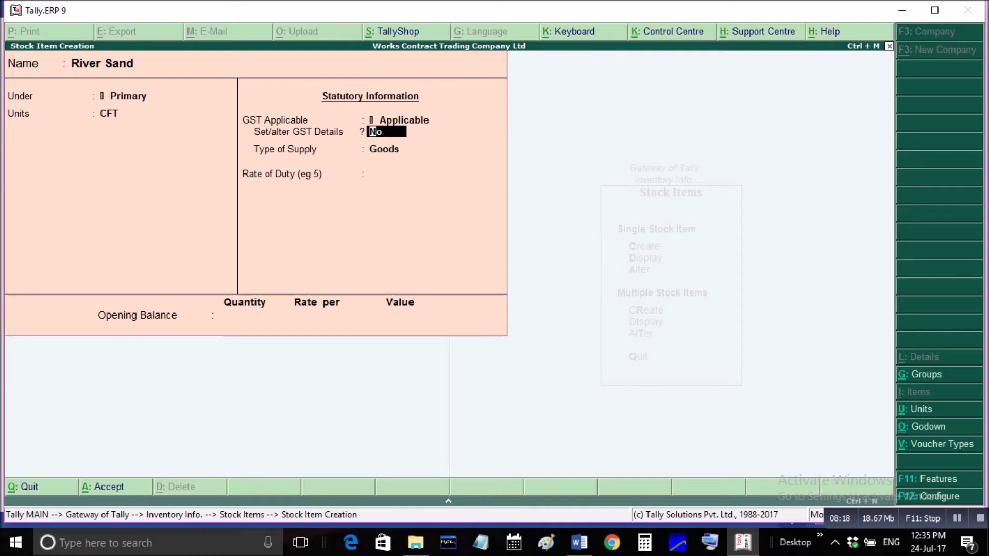
text(y)
key(Return)
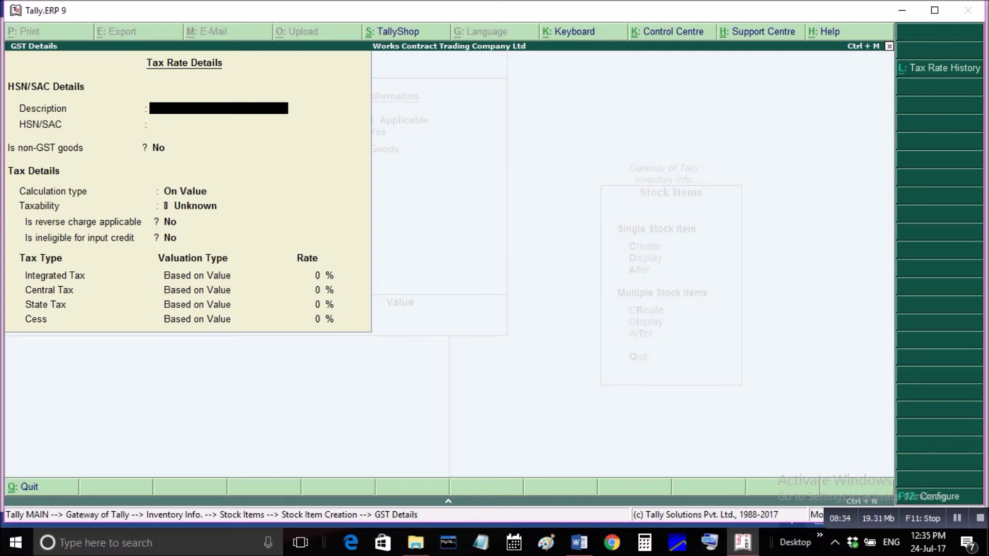
key(Return)
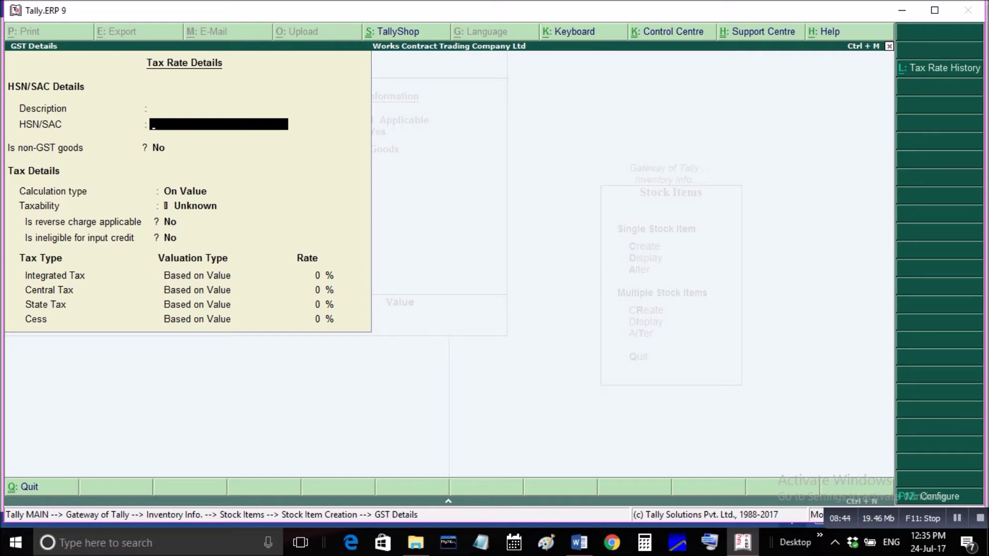
click(165, 148)
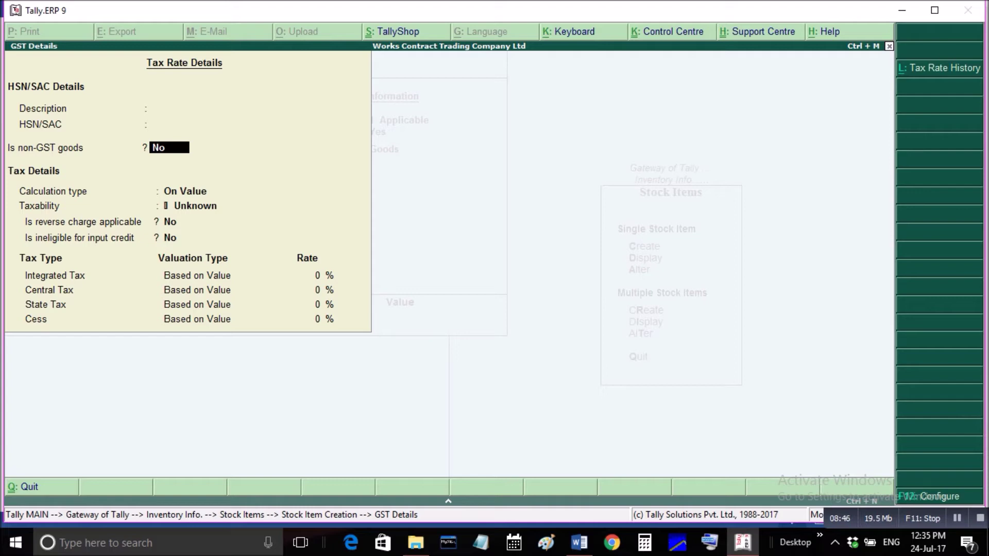
key(Return)
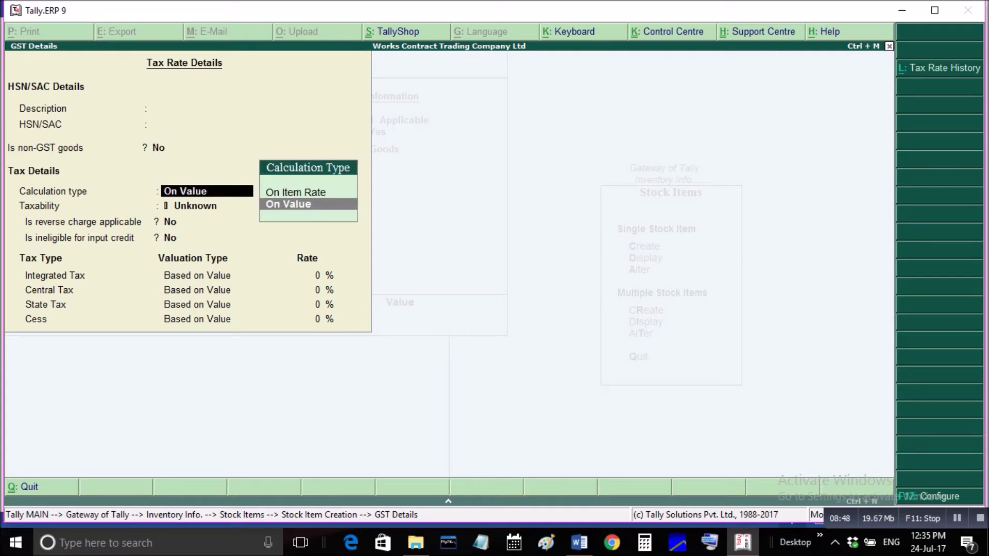
key(Return)
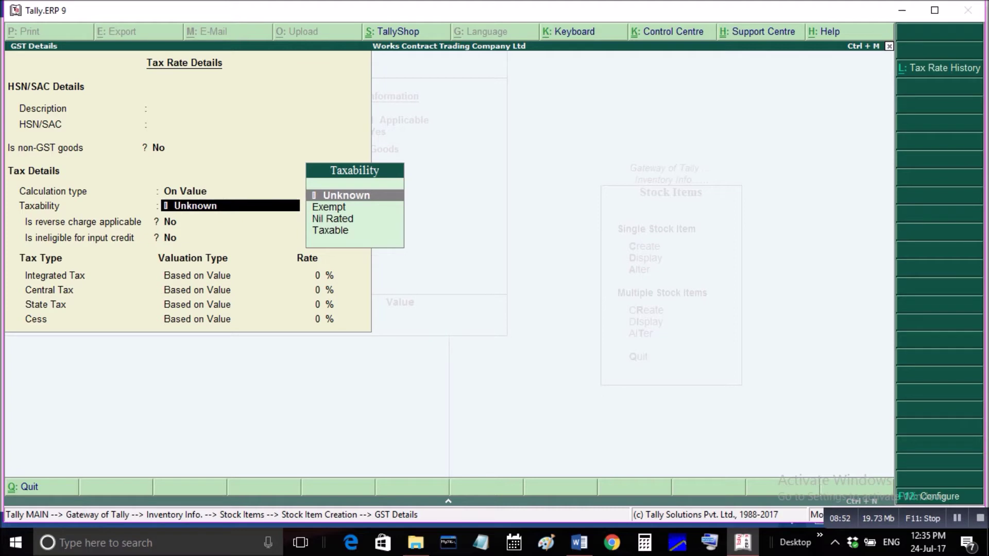
Set River Sand's taxability to Taxable, keeping reverse charge and ineligible for input credit at No
key(Down)
key(Down)
key(Down)
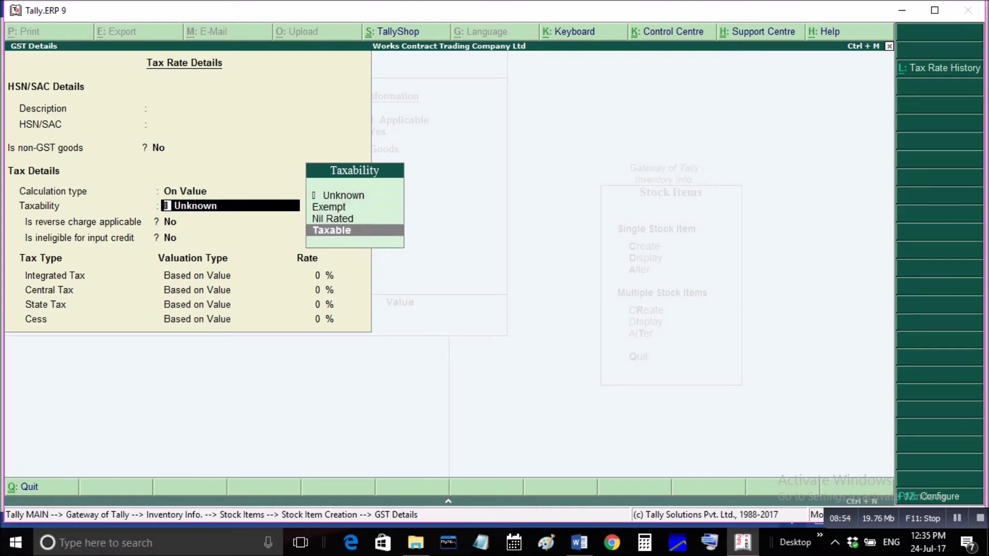
key(Return)
key(Return)
key(Return)
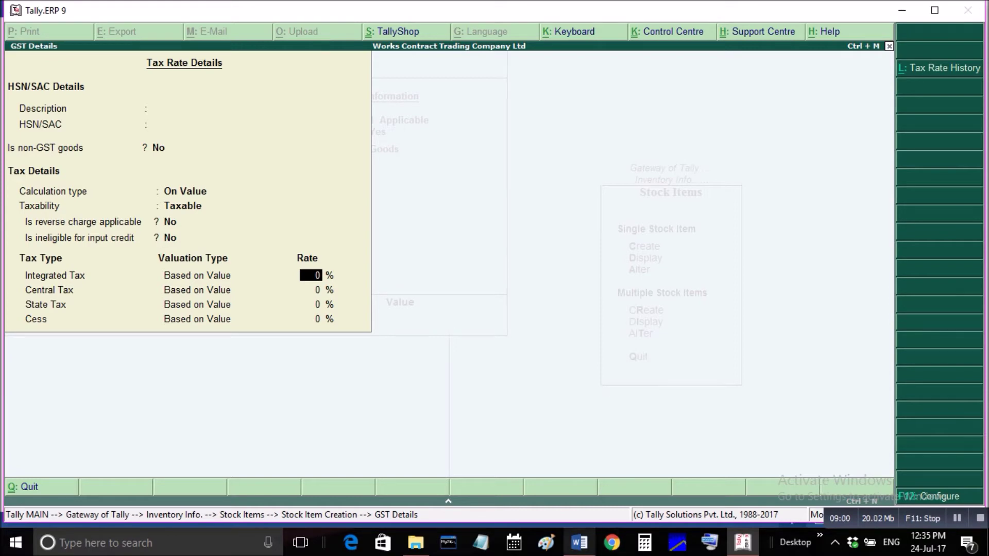
Check River sand's rate in the Word document, set its integrated tax to 5% in Tally, and accept the tax details
key(alt+Tab)
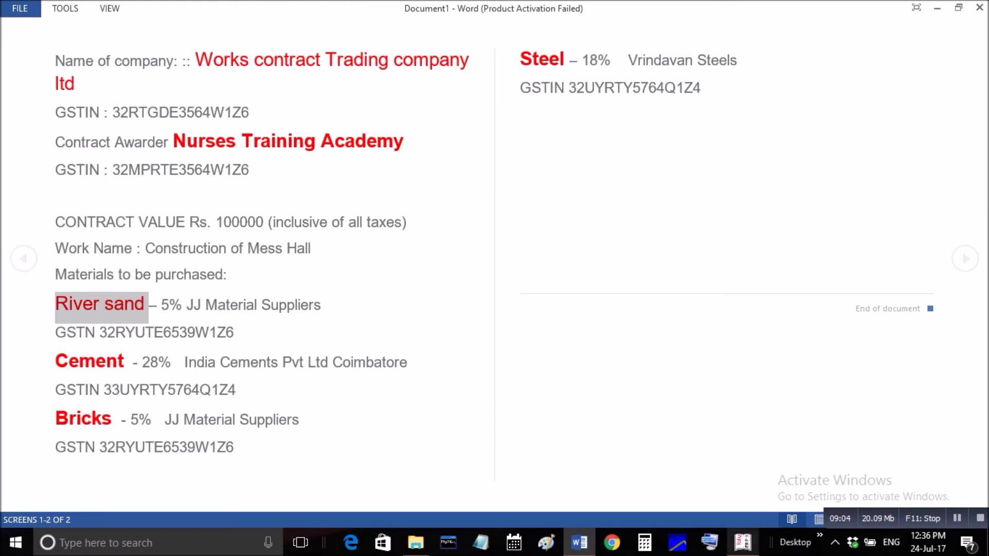
key(alt+Tab)
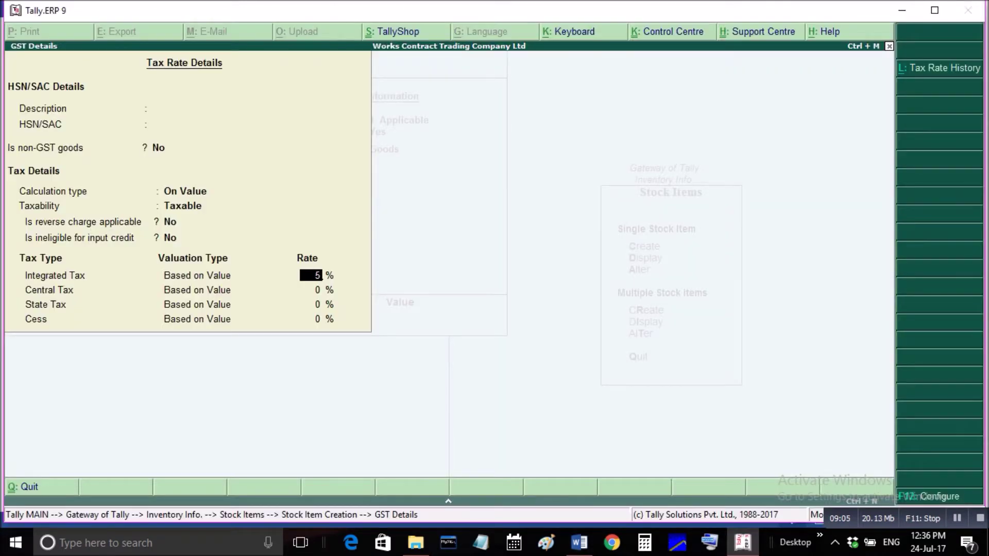
key(Return)
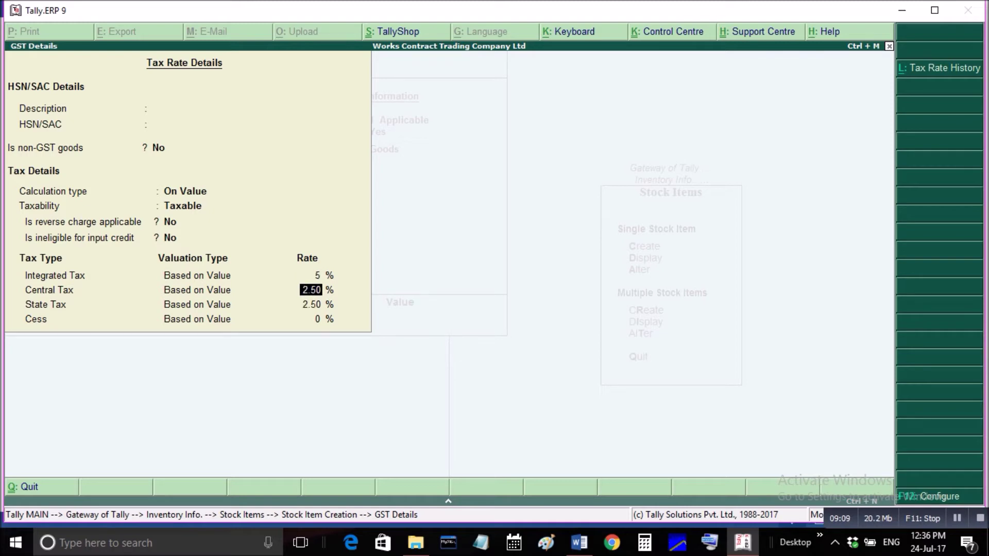
key(Return)
key(Return)
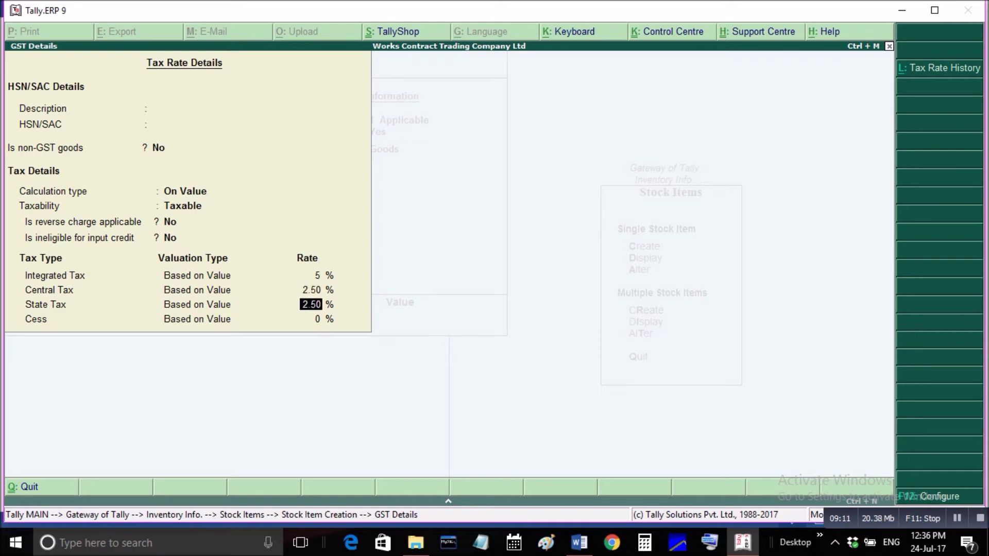
key(Return)
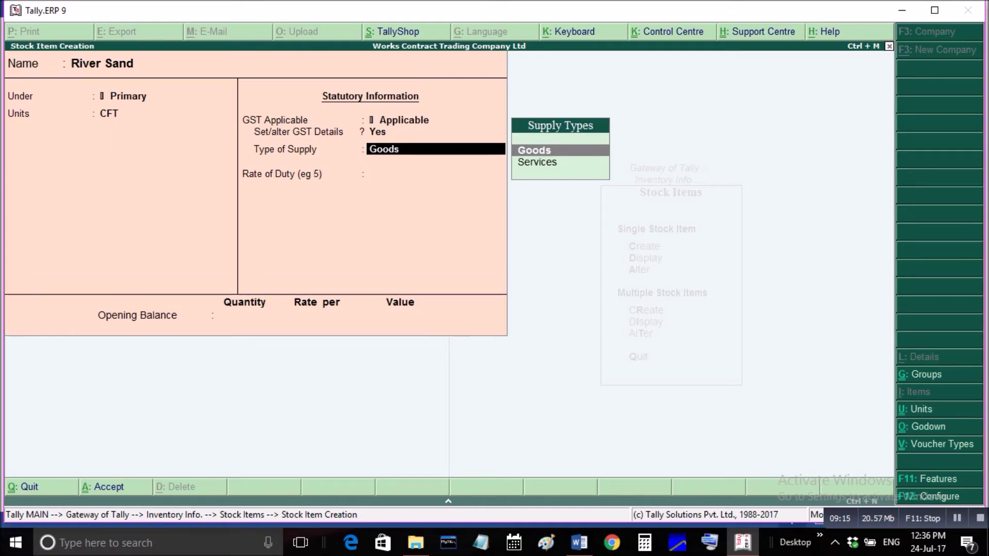
Keep Goods as River Sand's type of supply, leave the opening balance empty, and save the stock item
key(Return)
key(Return)
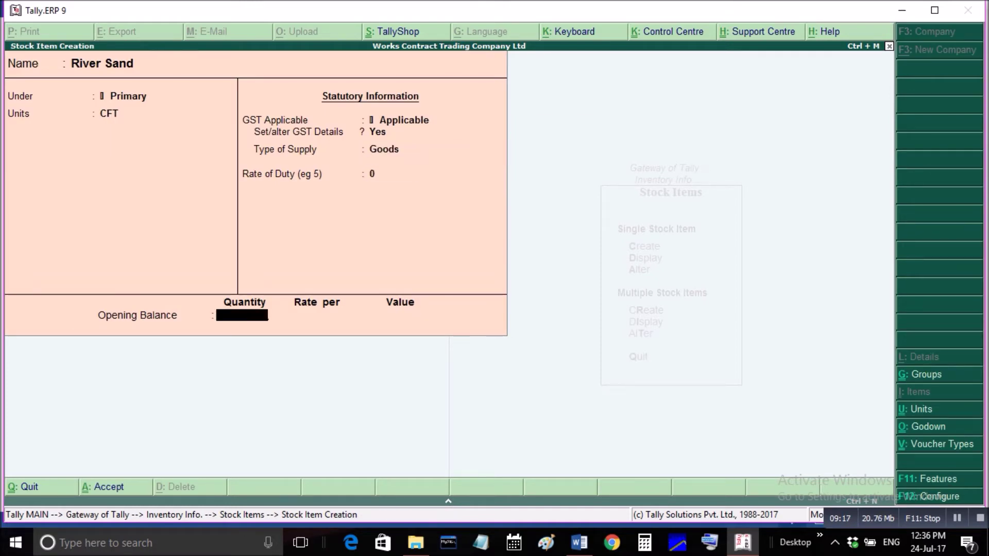
key(Return)
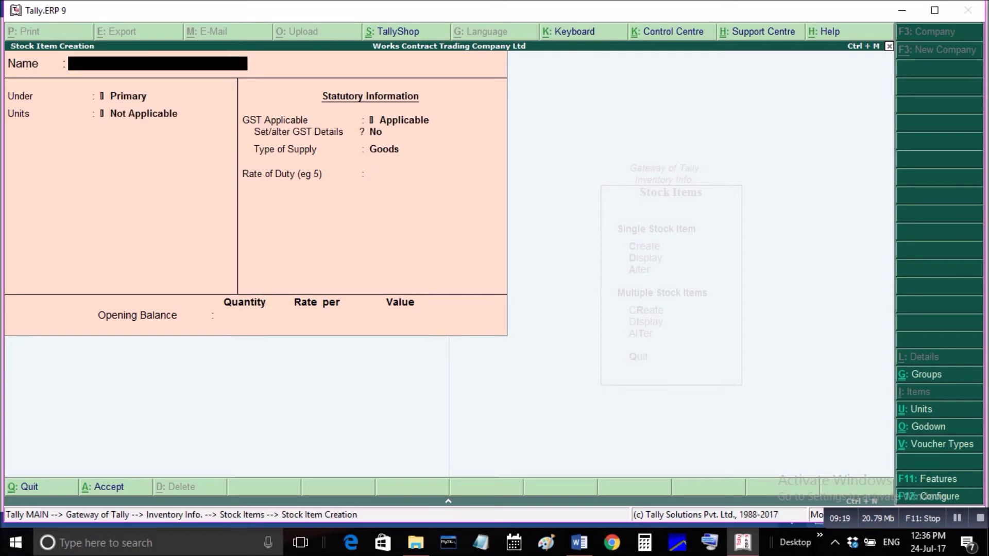
Copy the material name Cement from the Word document and enter it in Tally as a new stock item under Primary
click(579, 542)
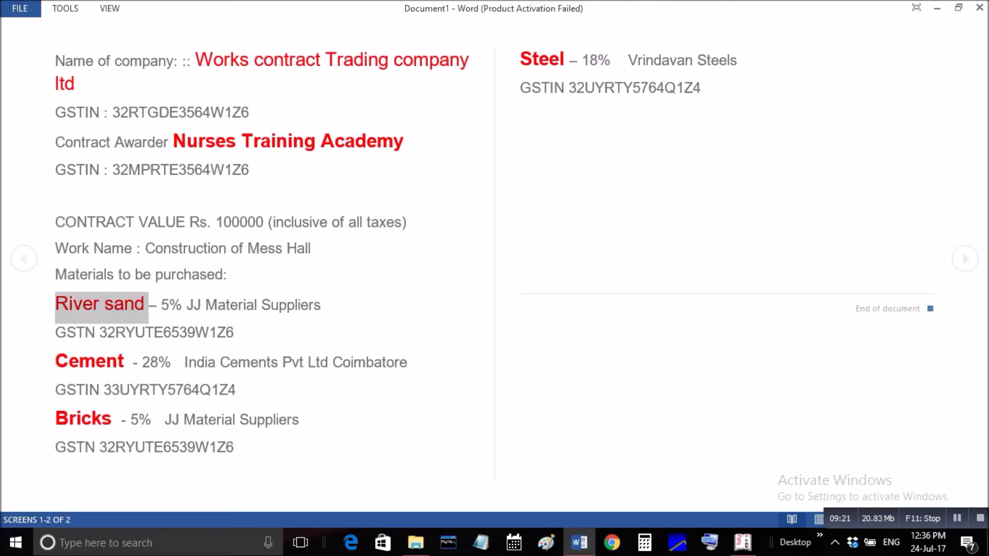
drag(55, 362, 124, 363)
right_click(118, 364)
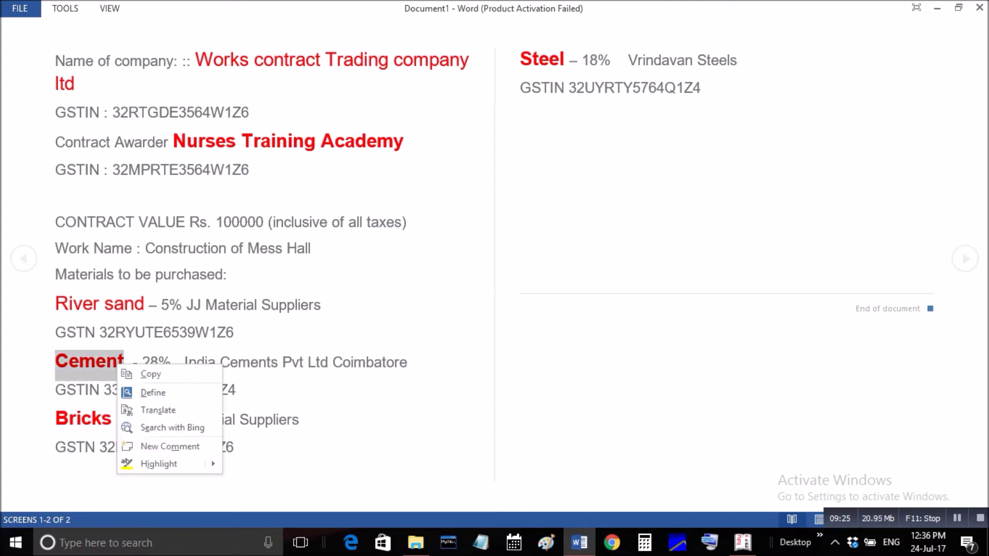
click(151, 374)
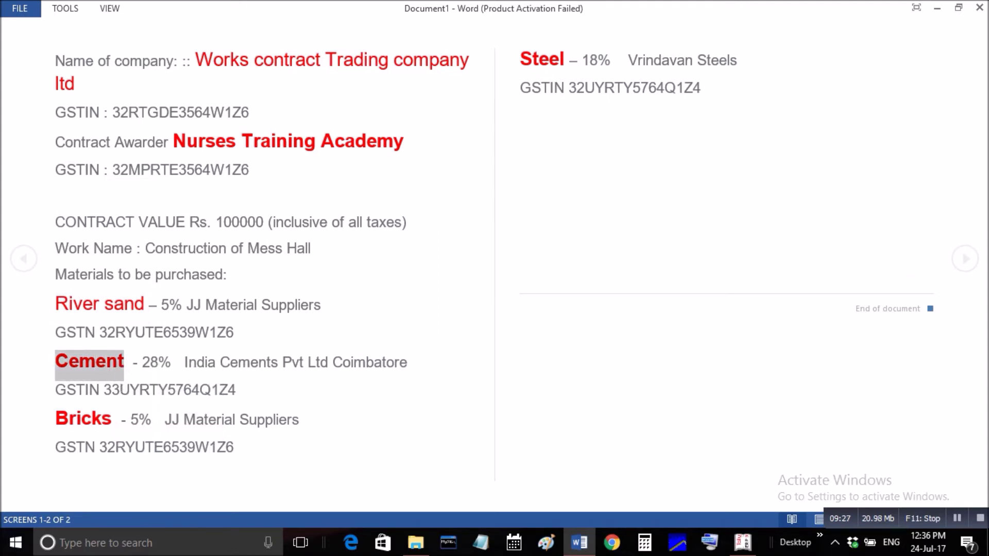
click(742, 543)
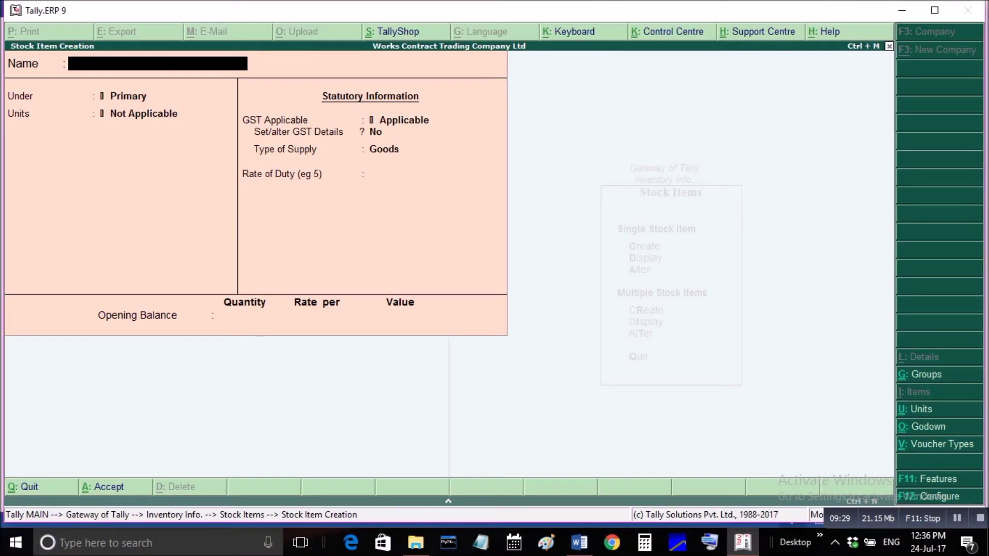
key(ctrl+alt+v)
key(Return)
key(Return)
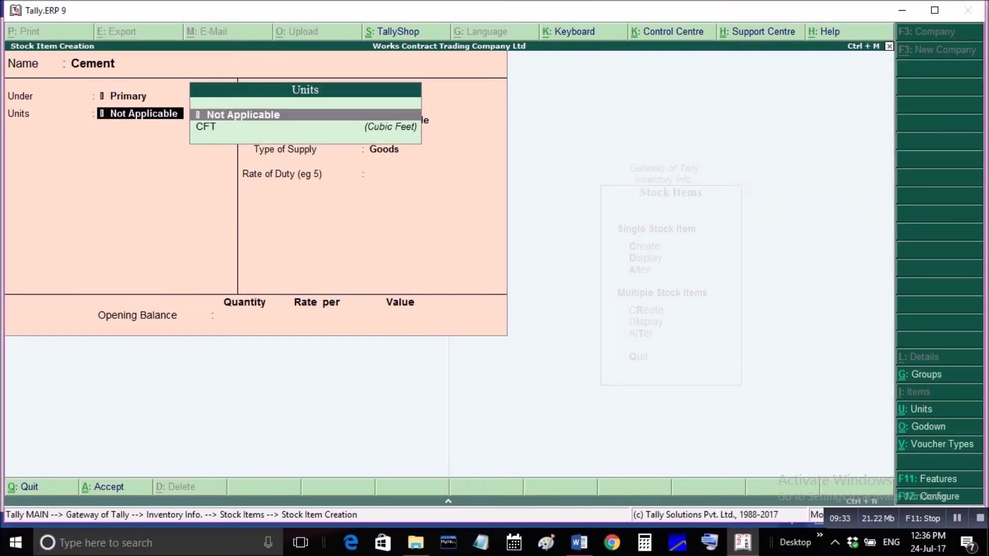
Create a simple unit Bgs with formal name Bags and 0 decimal places, and assign it to Cement
key(alt+c)
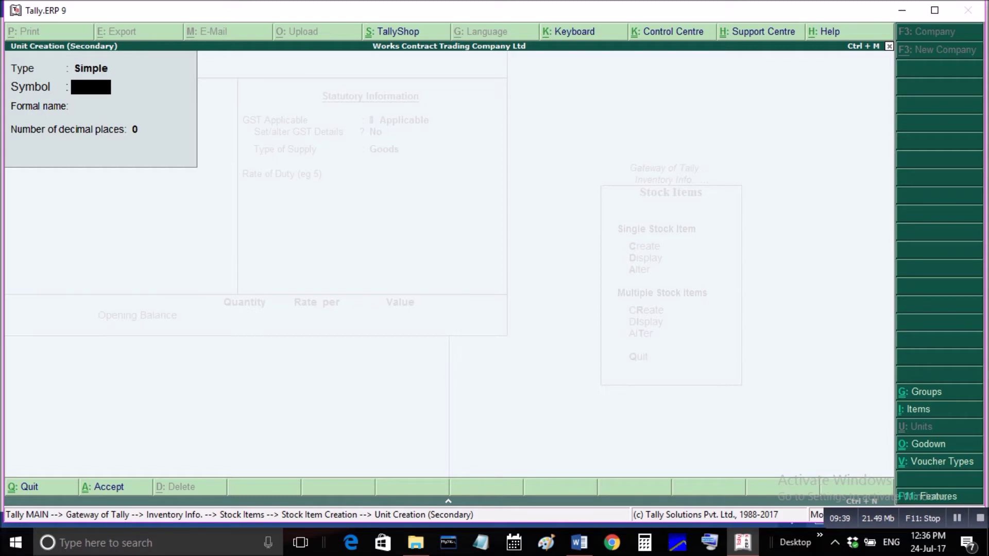
text(Bgs)
key(Return)
text(Ba)
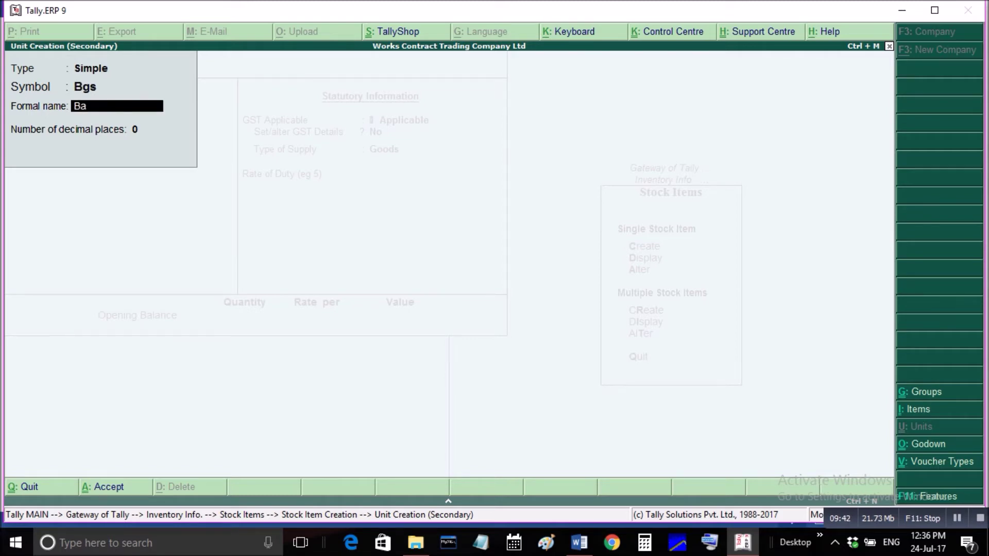
text(gs)
key(Return)
key(Return)
key(Return)
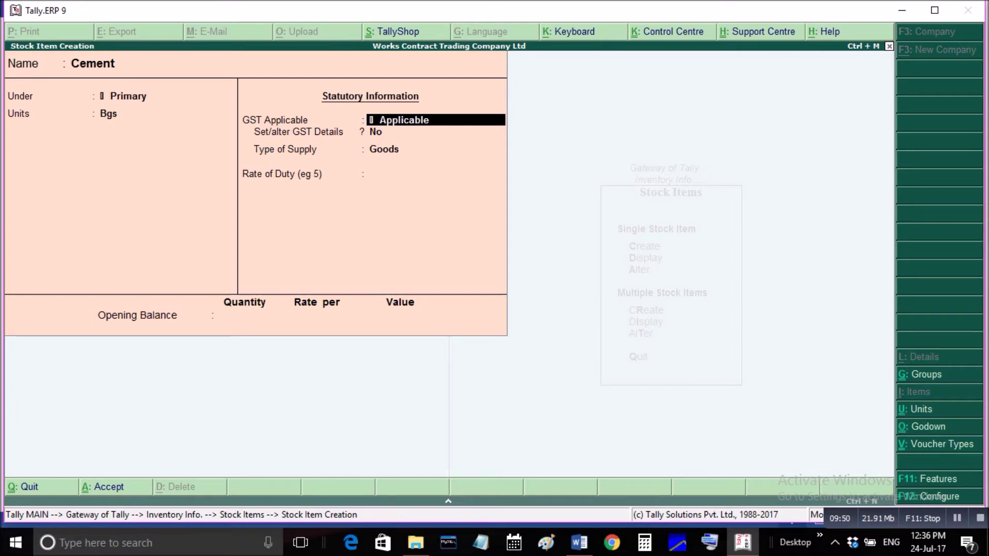
Enable GST details for Cement, leaving description and HSN/SAC blank, non-GST goods at No and calculation type On Value
key(Return)
key(y)
key(Return)
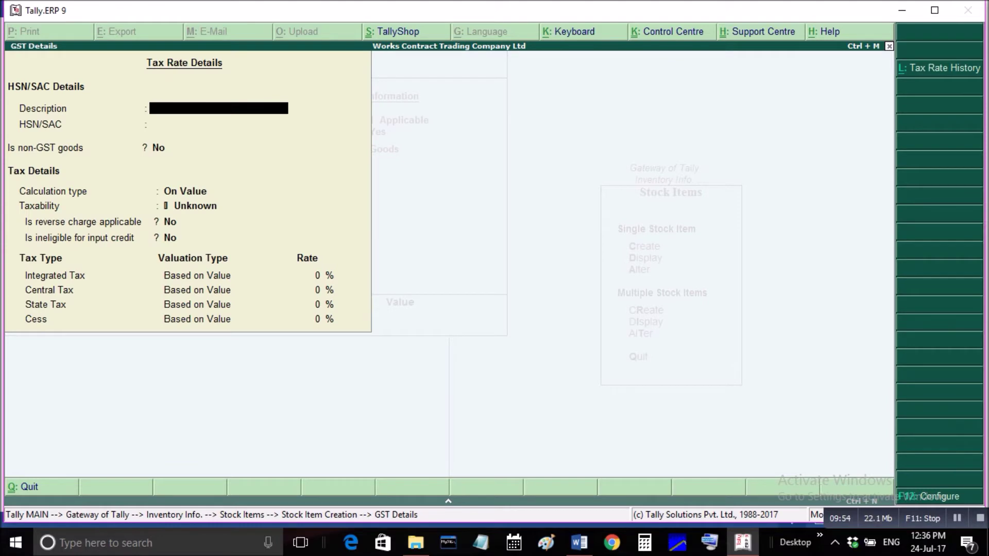
key(Return)
key(Return)
key(Return)
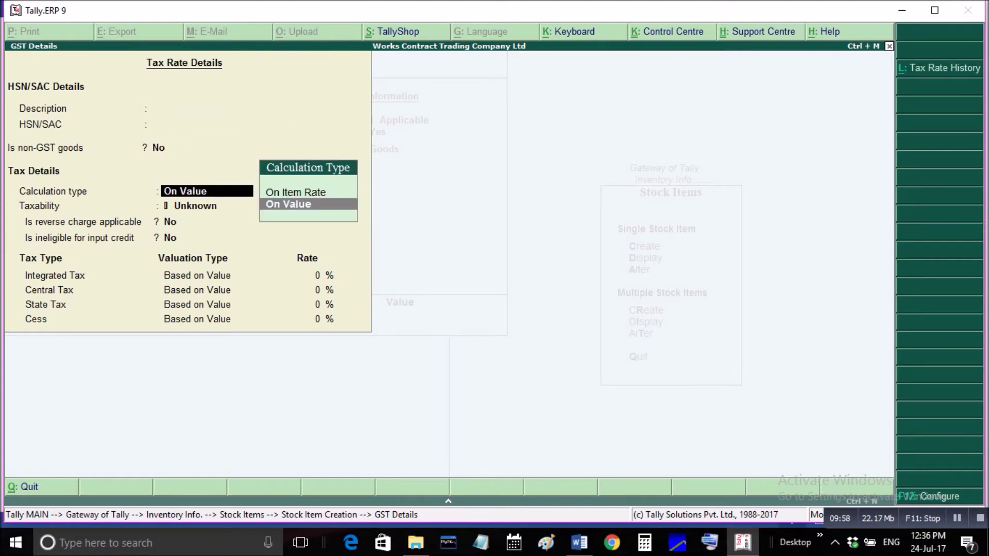
key(Return)
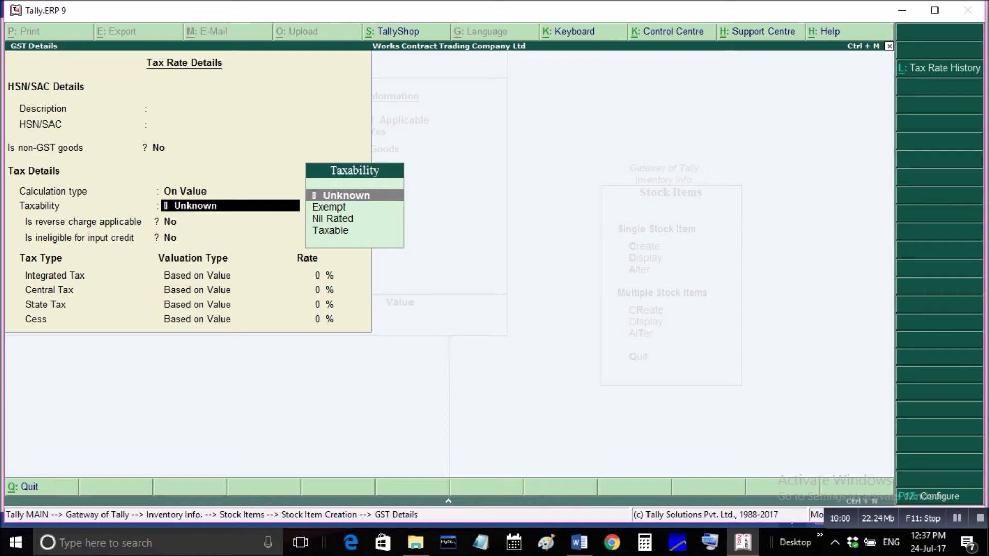
Make Cement Taxable with an integrated tax rate of 28%, keeping reverse charge and ineligible for input credit at No
key(Down)
key(Down)
key(Down)
key(Return)
key(Return)
key(Return)
text(28)
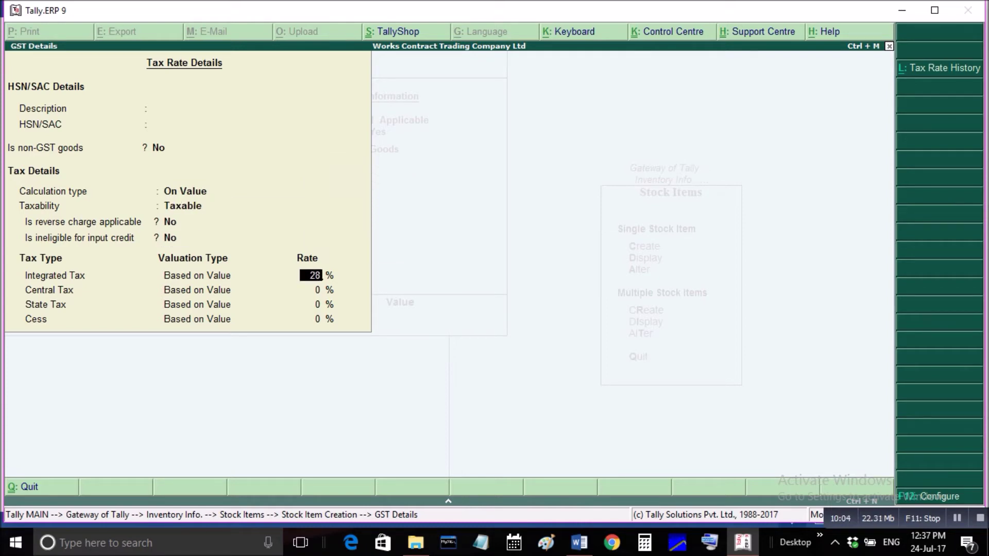
key(Return)
key(Return)
key(Return)
key(Return)
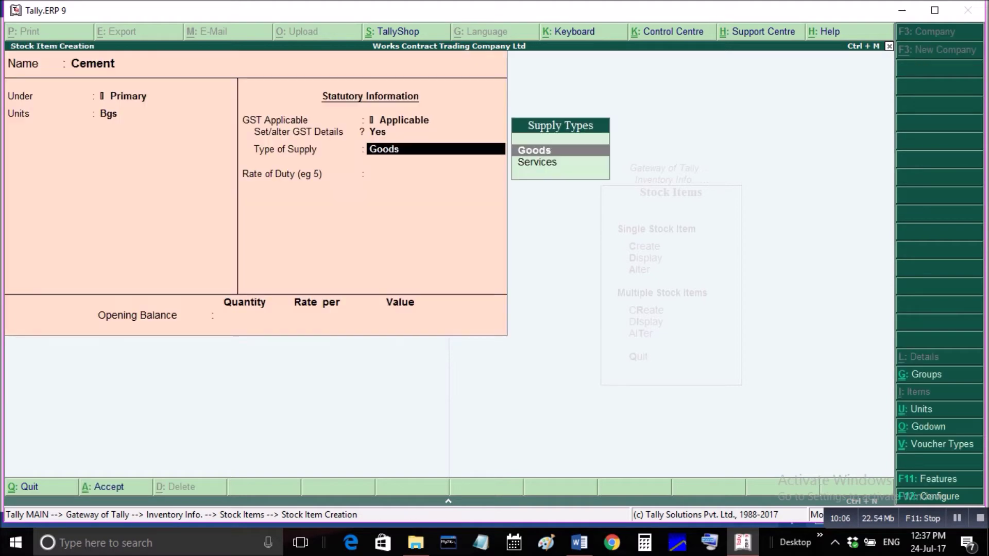
Keep Goods as Cement's type of supply, leave the opening balance empty, and save the stock item
key(Return)
key(Return)
key(Return)
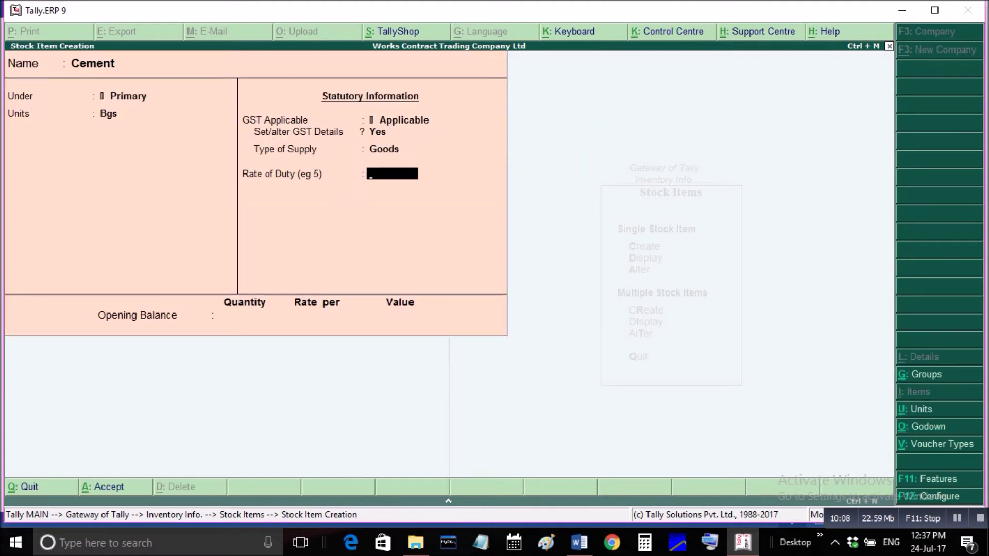
key(Return)
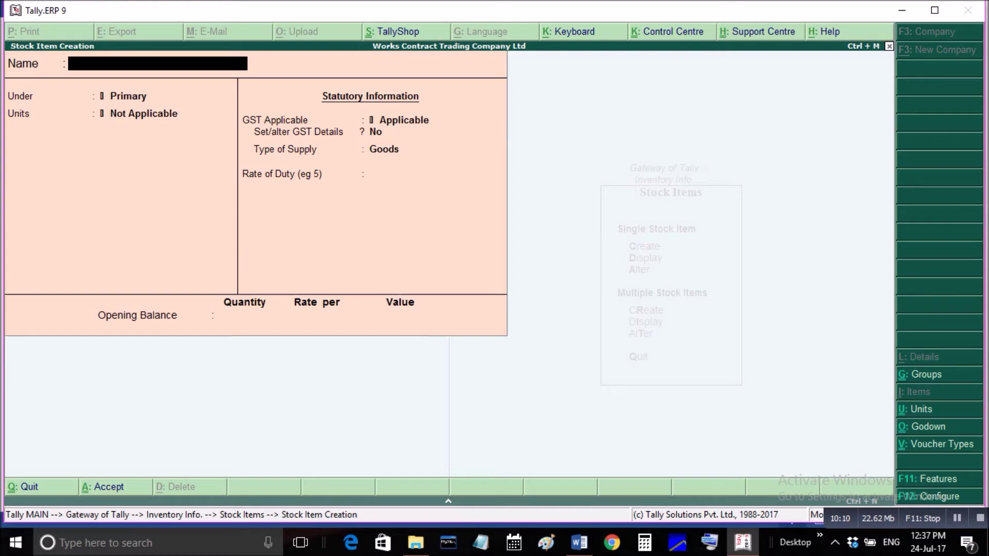
Copy Bricks from the Word document, switch back to Tally.ERP 9, and use it as the new stock item's name under Primary
key(alt+Tab)
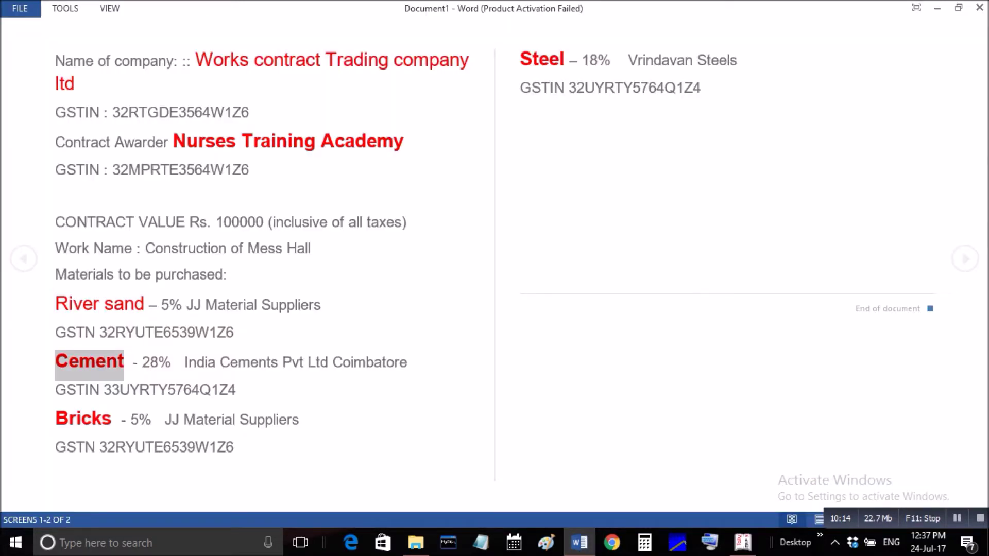
drag(55, 420, 111, 420)
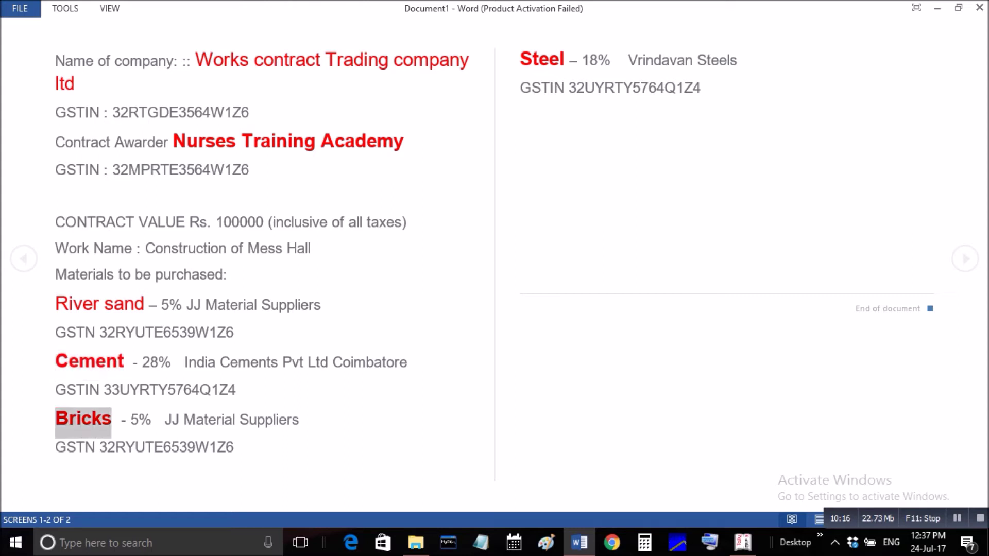
right_click(104, 307)
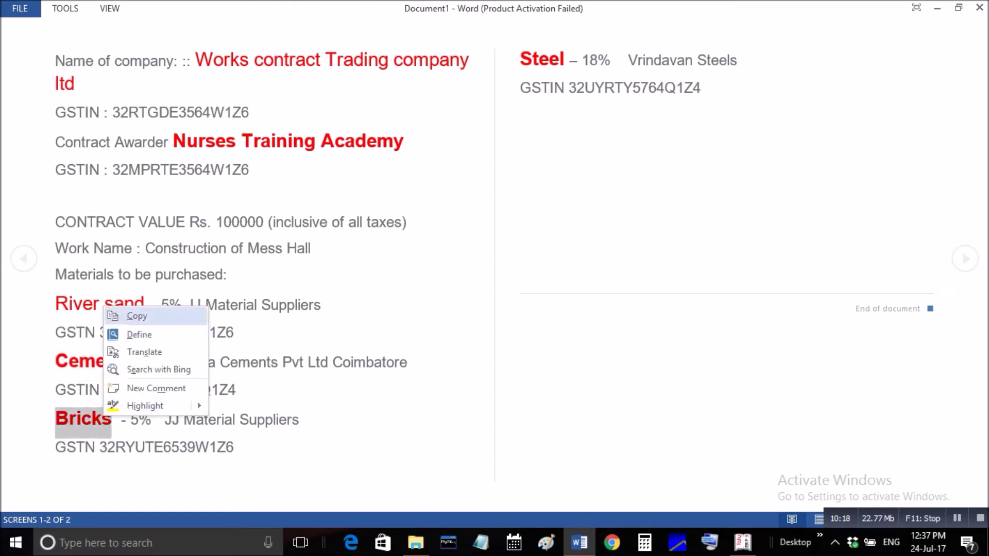
click(137, 316)
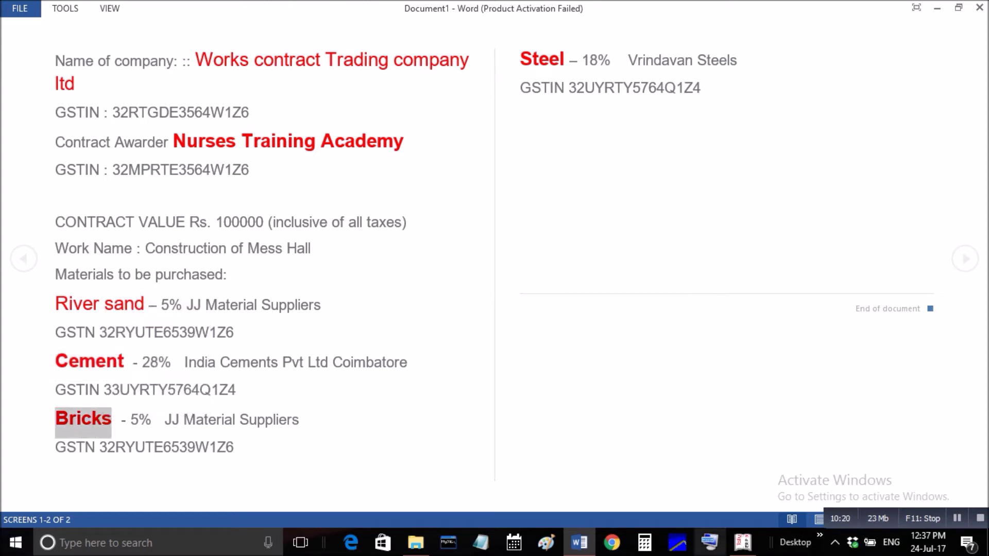
click(742, 542)
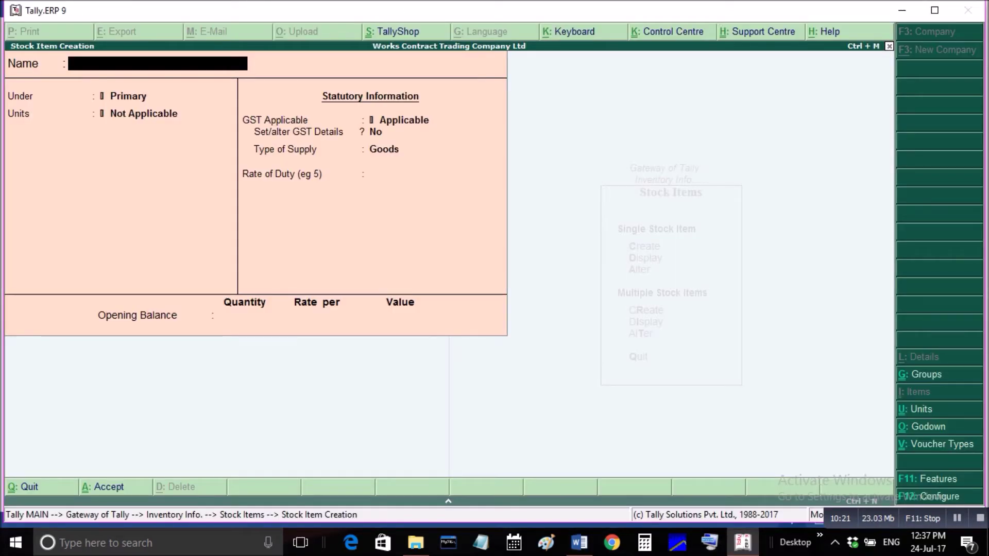
key(ctrl+alt+v)
key(Return)
key(Return)
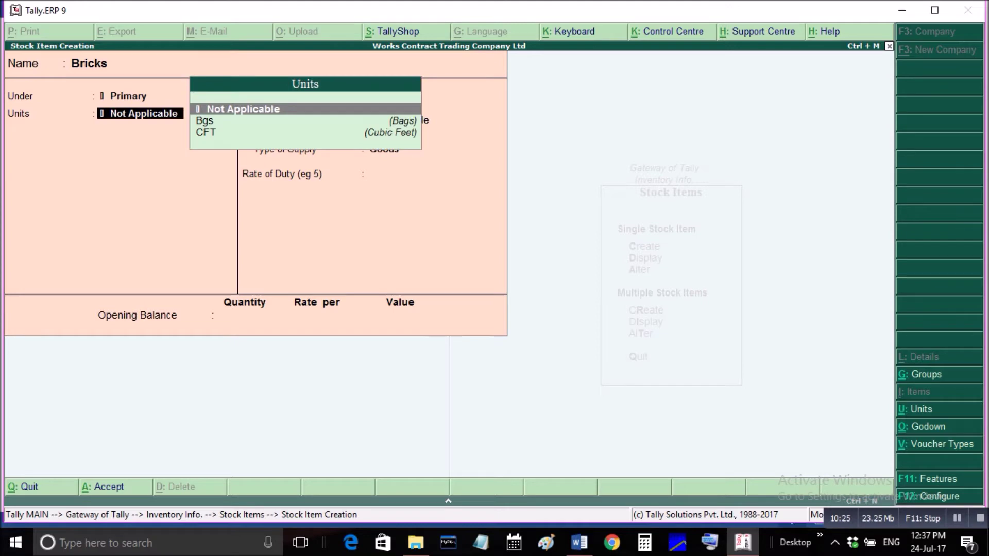
Create a simple unit Nos. with formal name Numbers and 0 decimal places, and assign it to Bricks
key(alt+c)
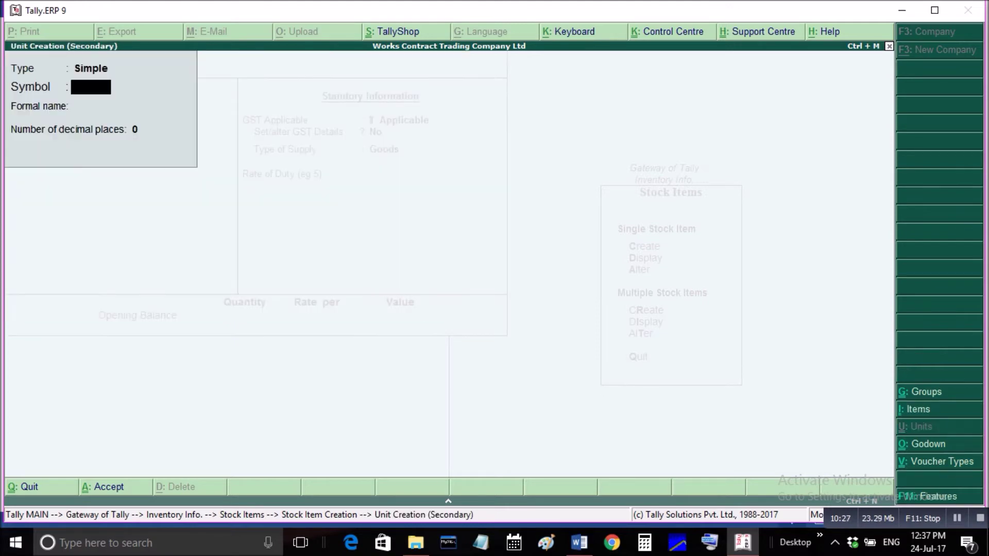
text(Nos.)
key(Return)
text(N)
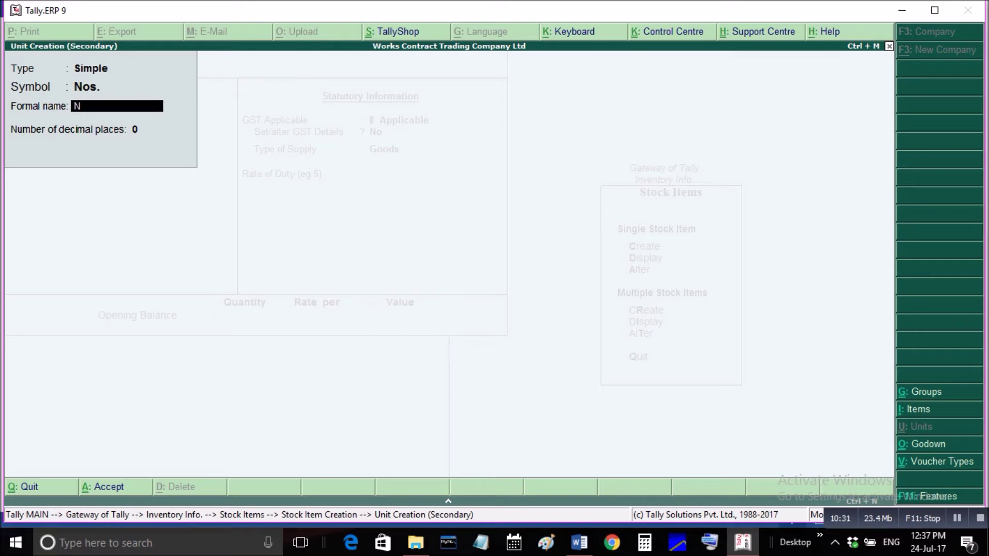
text(umbers)
key(Return)
key(Return)
key(Return)
key(Return)
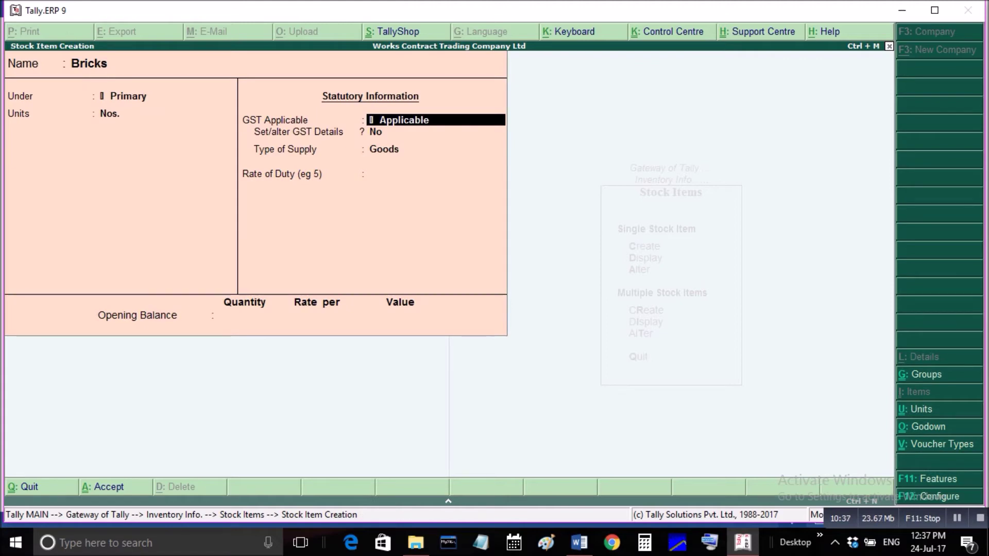
Enable GST details for Bricks, leaving description and HSN/SAC blank, non-GST goods at No and calculation type On Value
key(Return)
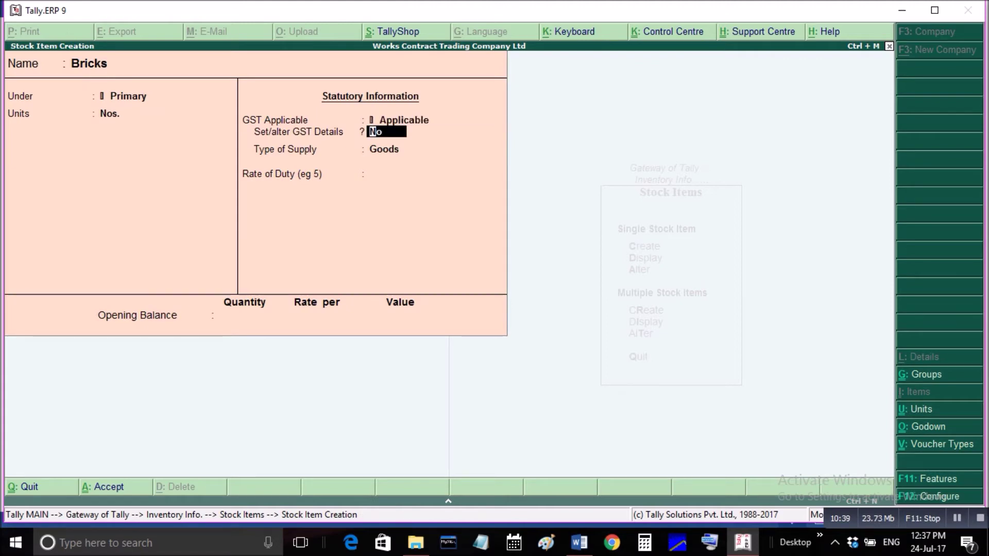
text(y)
key(Return)
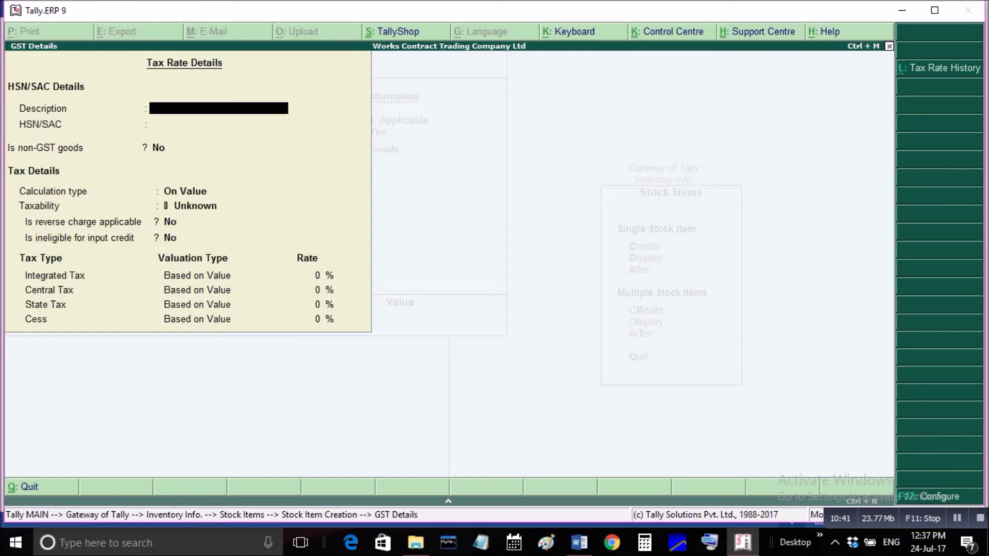
key(Return)
key(Return)
key(Return)
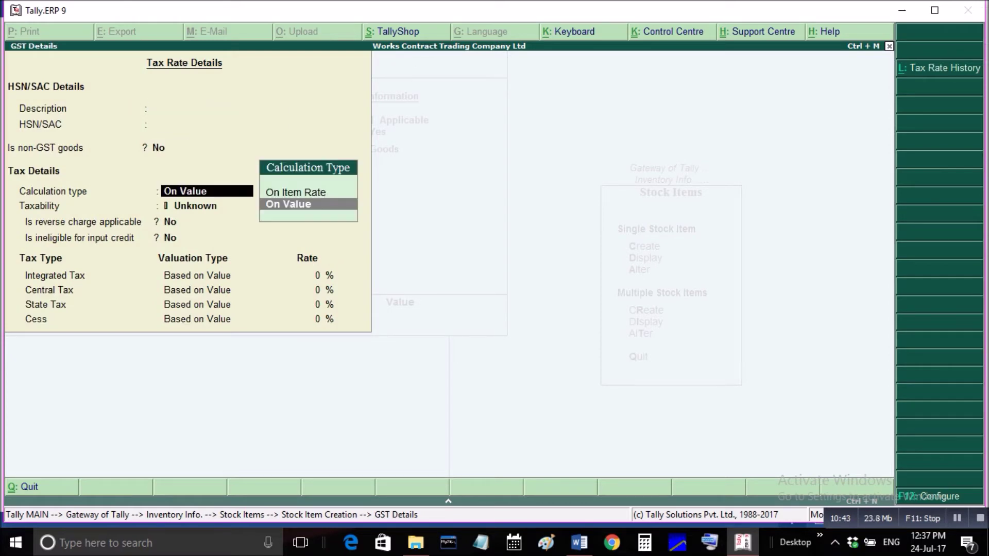
key(Return)
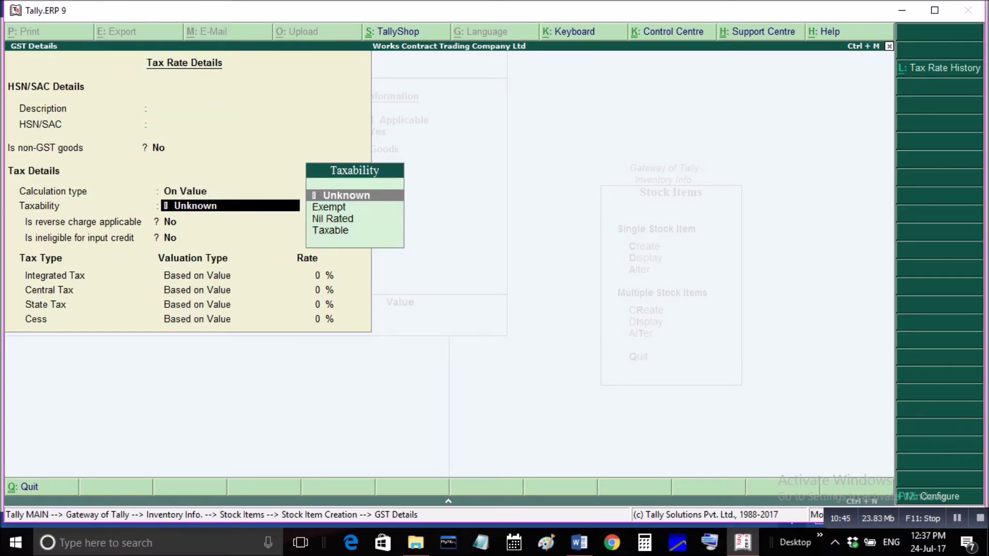
Make Bricks Taxable with an integrated tax rate of 5%, keeping reverse charge and ineligible for input credit at No
key(Down)
key(Down)
key(Down)
key(Return)
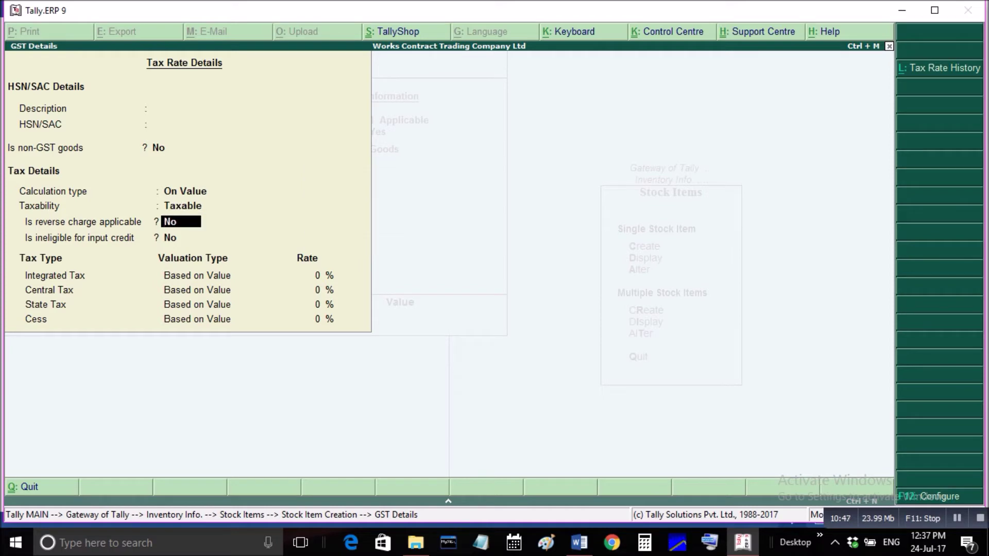
key(Return)
key(Return)
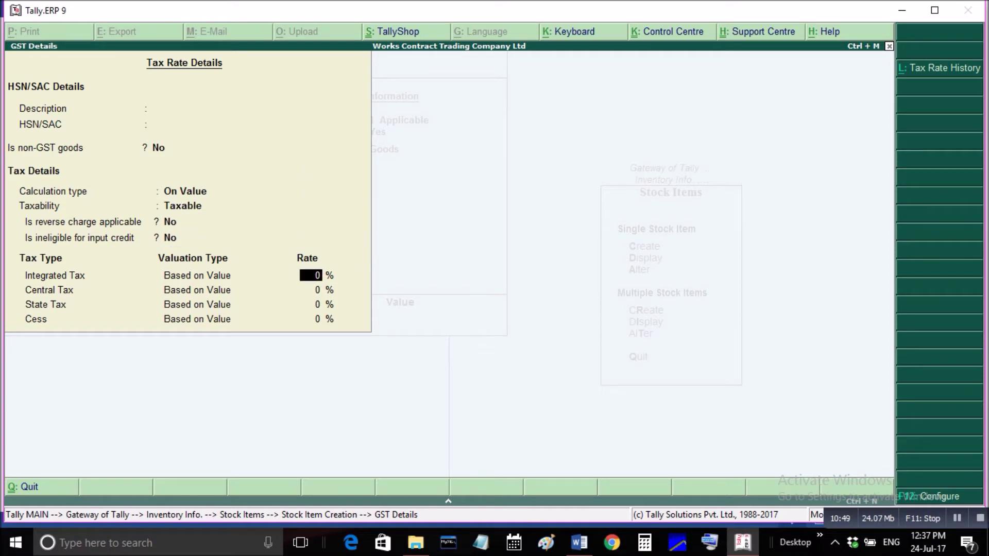
text(5)
key(Return)
key(Return)
key(Return)
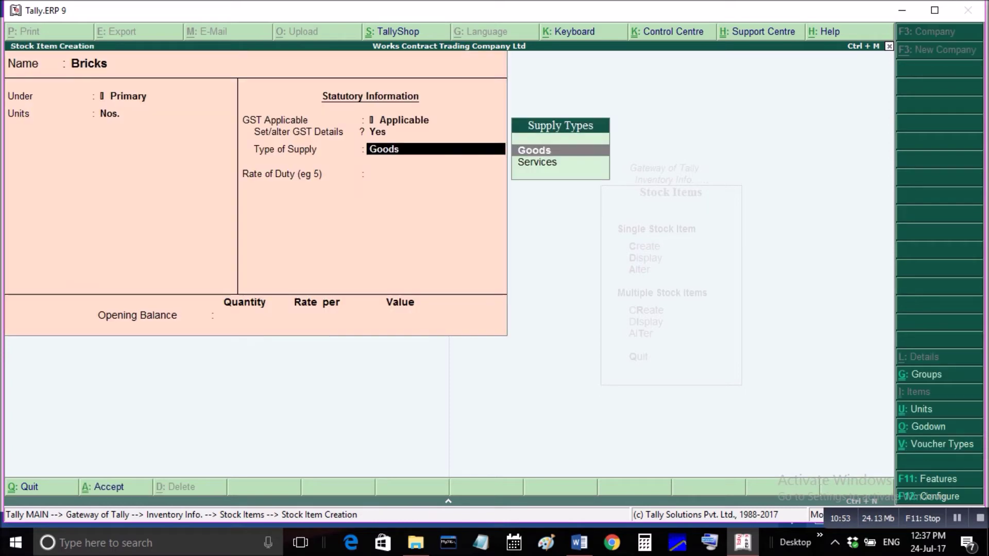
Keep Goods as Bricks' type of supply, leave the opening balance empty, and save the stock item
key(Return)
key(Return)
key(Return)
key(Return)
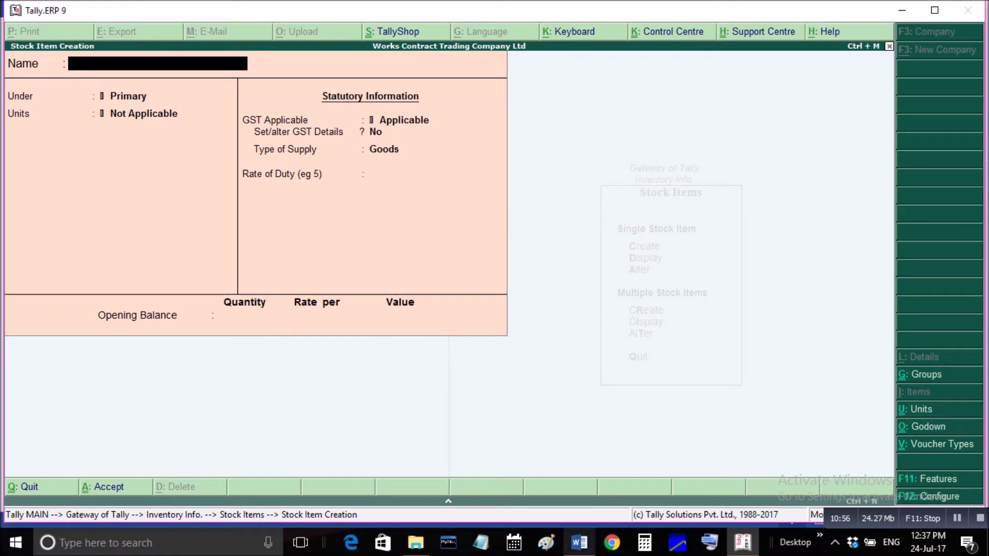
Copy Steel from the Word document, switch back to Tally.ERP 9, and use it as the next stock item's name under Primary
key(alt+Tab)
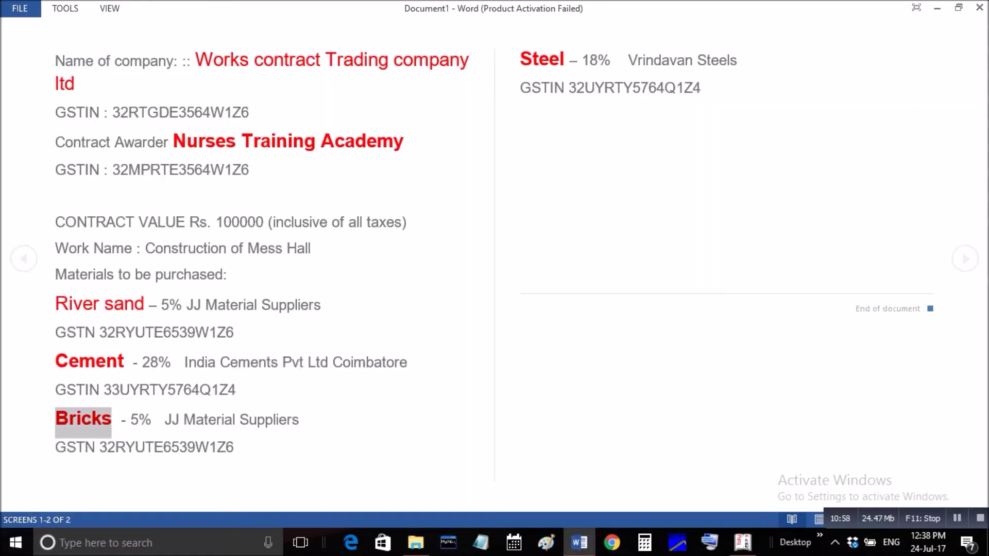
drag(521, 62, 564, 62)
right_click(533, 55)
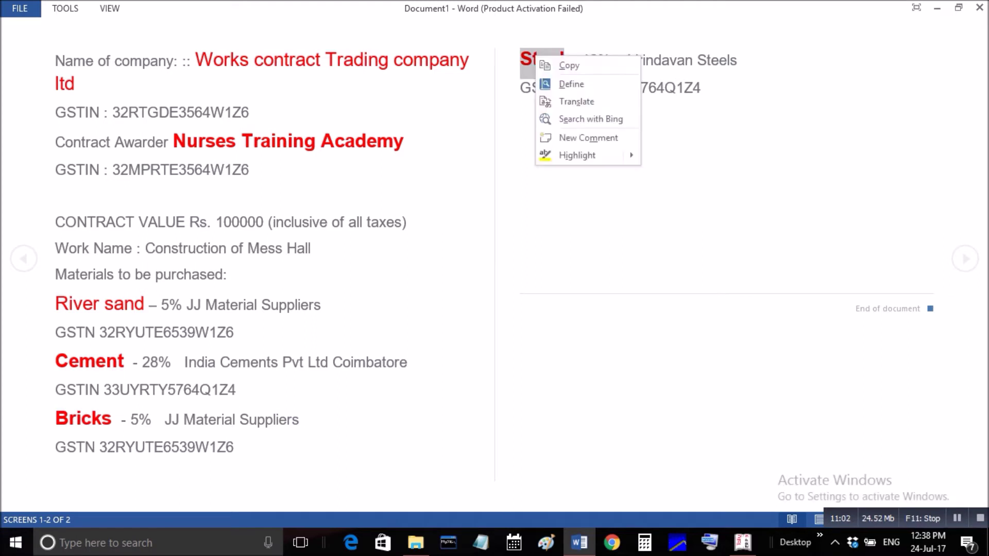
click(567, 64)
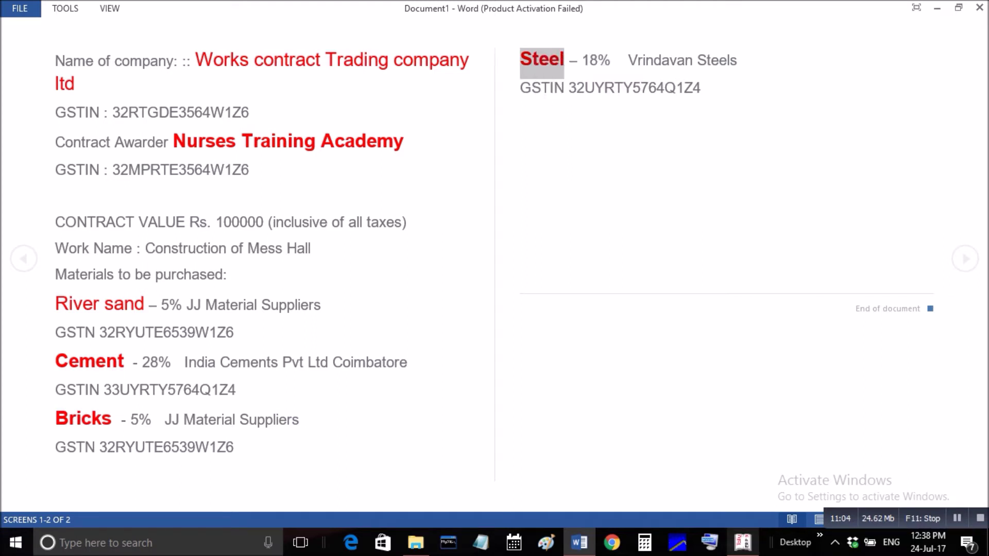
key(alt+Tab)
key(ctrl+alt+v)
key(Return)
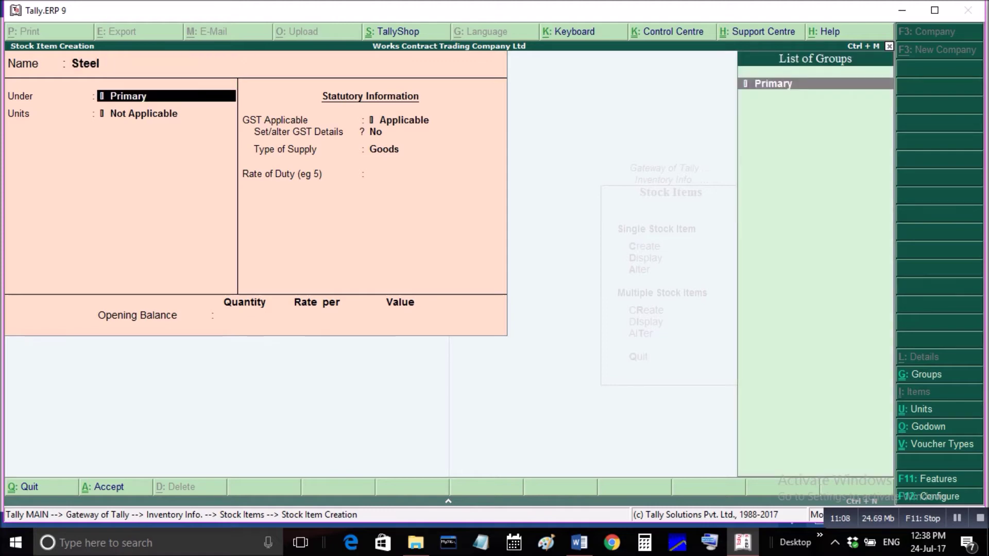
key(Return)
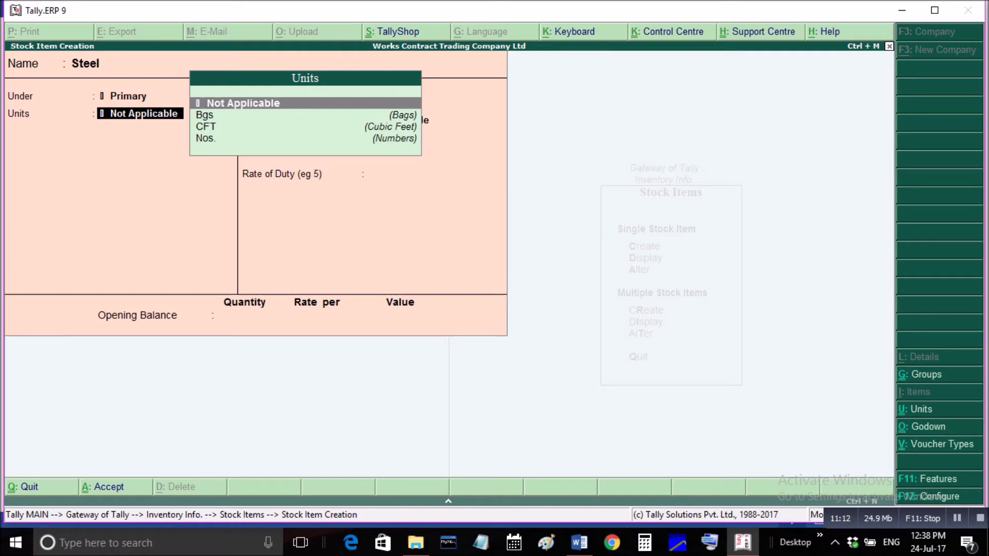
Create a simple unit Tn with formal name Tonnes and 0 decimal places, and assign it to Steel
key(alt+c)
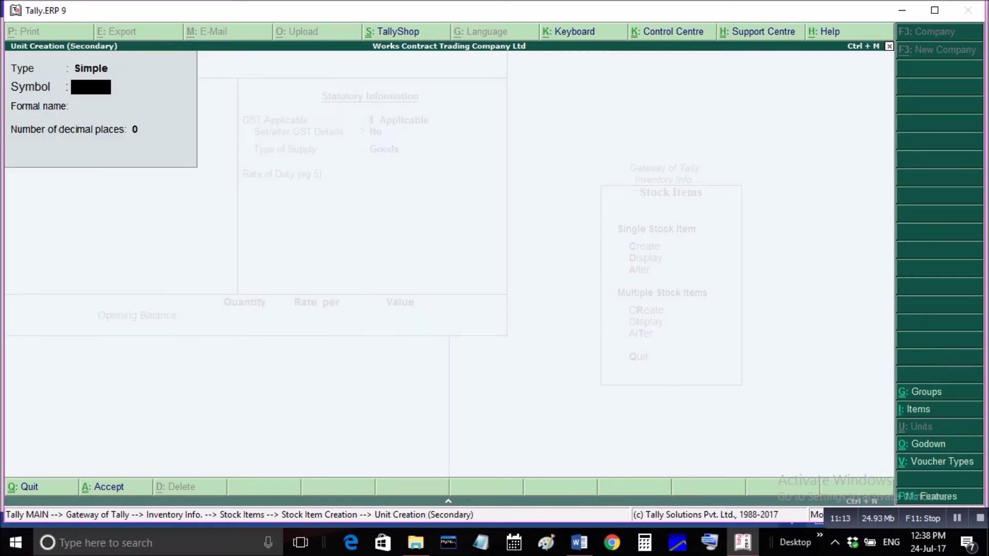
text(Tn)
key(Return)
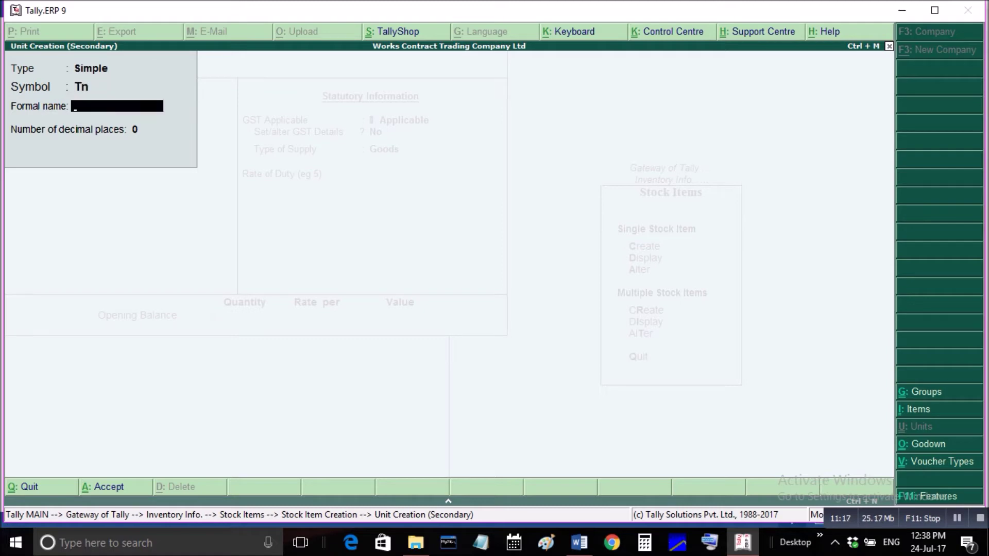
text(Tonnes)
key(Return)
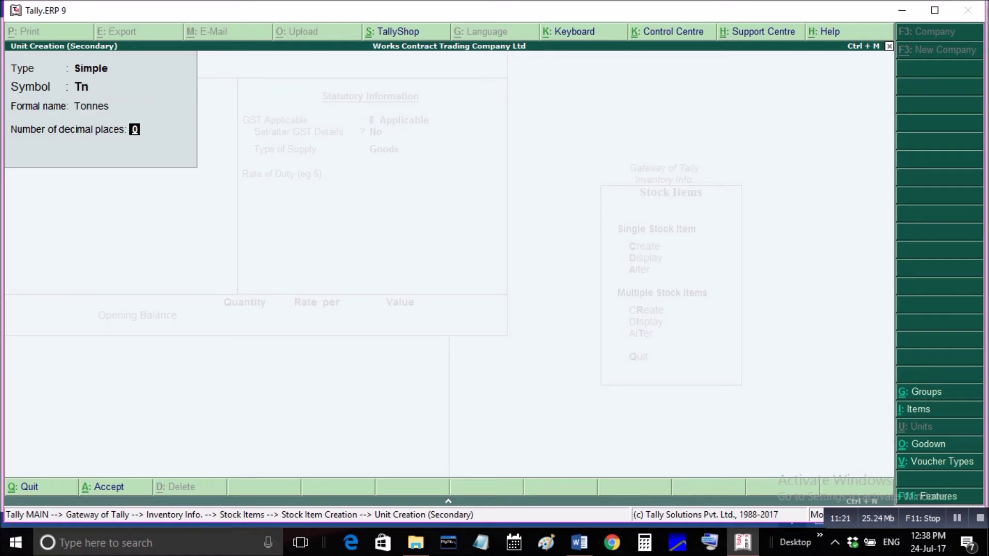
key(Return)
key(Return)
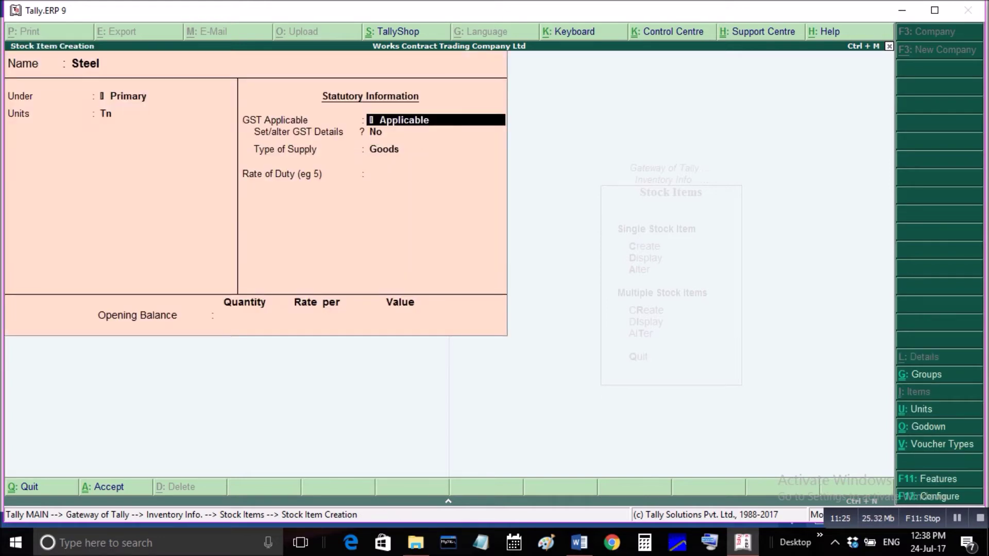
Enable GST details for Steel, leaving description and HSN/SAC blank, non-GST goods at No and calculation type On Value
key(Return)
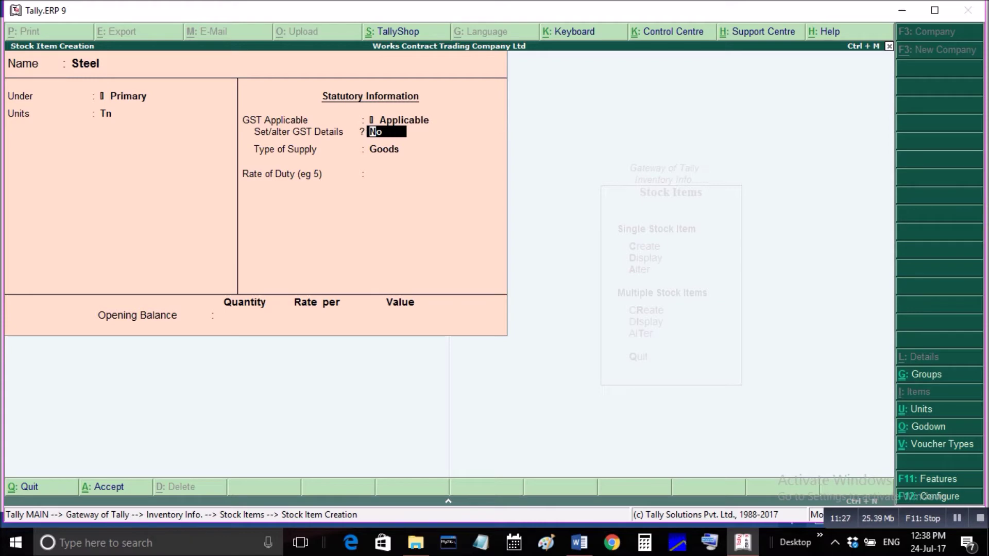
key(y)
key(Return)
key(Return)
key(Return)
key(Return)
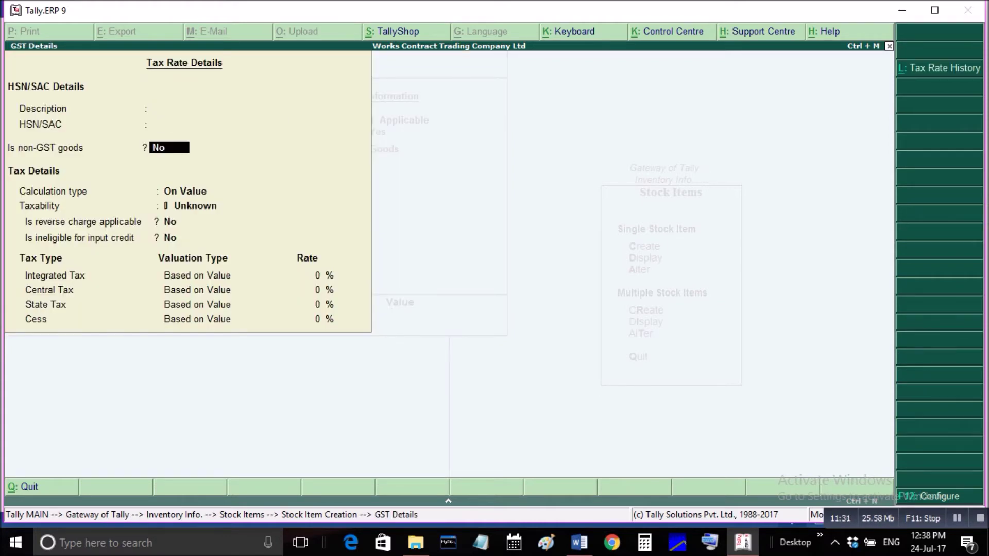
key(Return)
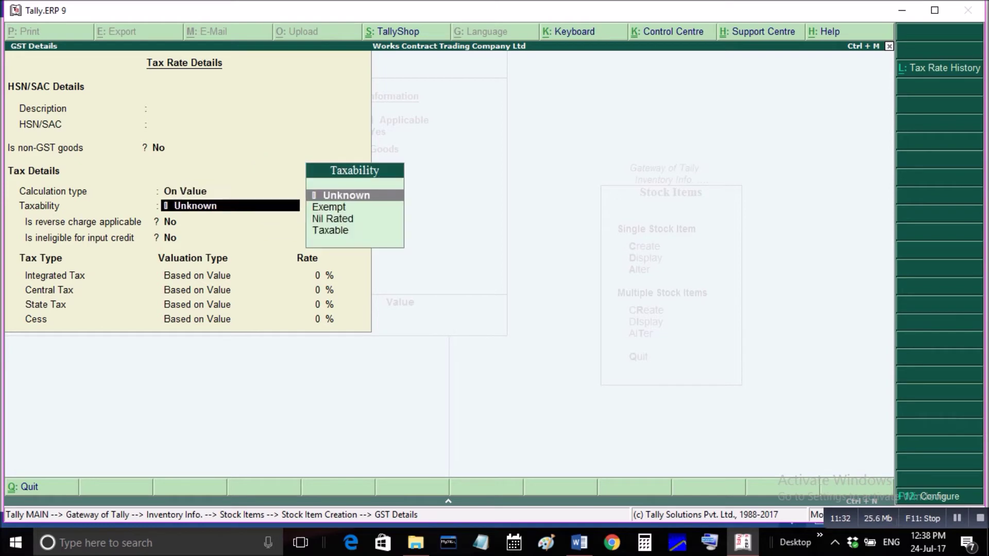
Make Steel Taxable with an integrated tax rate of 18%, keeping reverse charge and ineligible for input credit at No
key(Down)
key(Down)
key(Down)
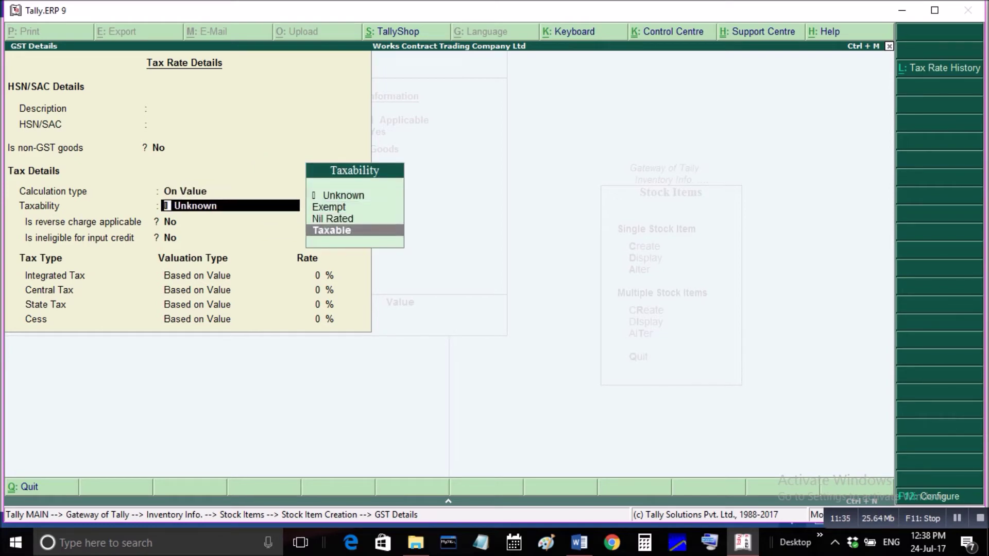
key(Return)
key(Return)
key(Return)
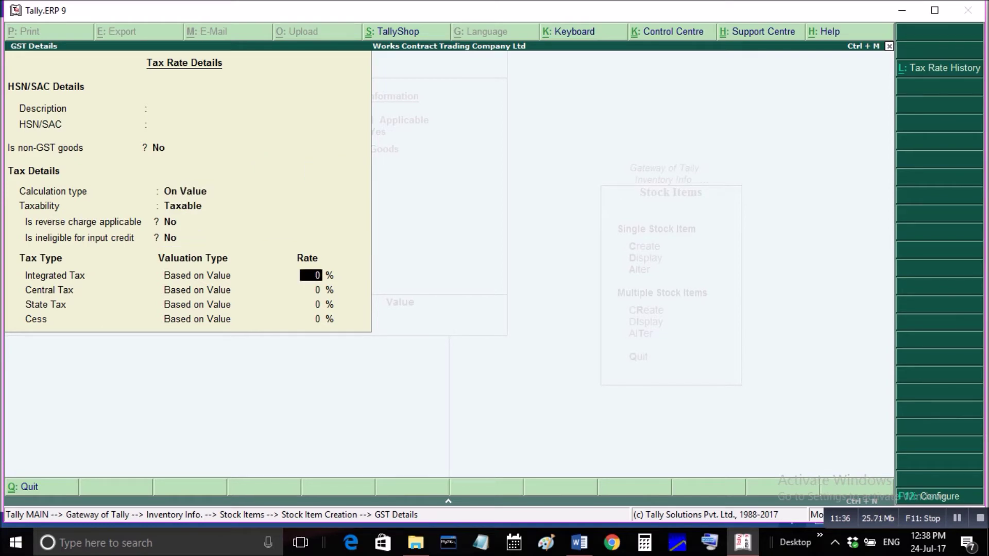
text(18)
key(Return)
key(Return)
key(Return)
key(Return)
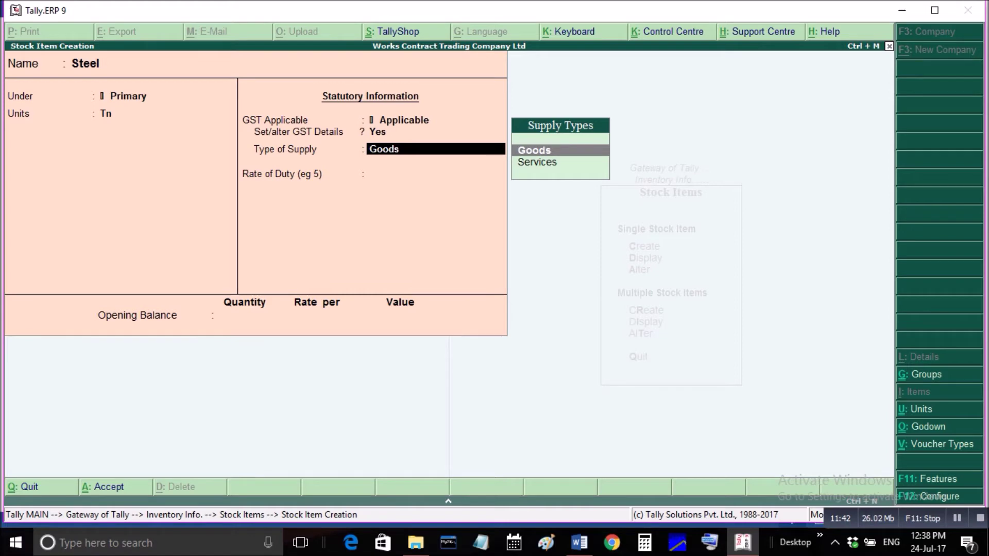
Keep Goods as Steel's type of supply, leave the opening balance empty, and save the stock item
key(Return)
key(Return)
key(Return)
key(Return)
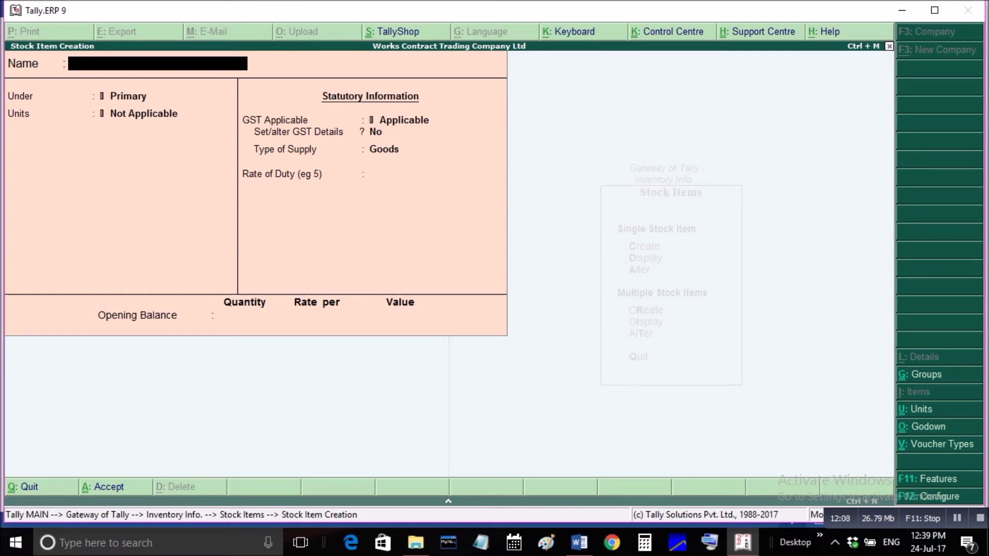
Name the new stock item Construction of Mess Hall, keep it under Primary, and assign the unit Nos
text(Construction o)
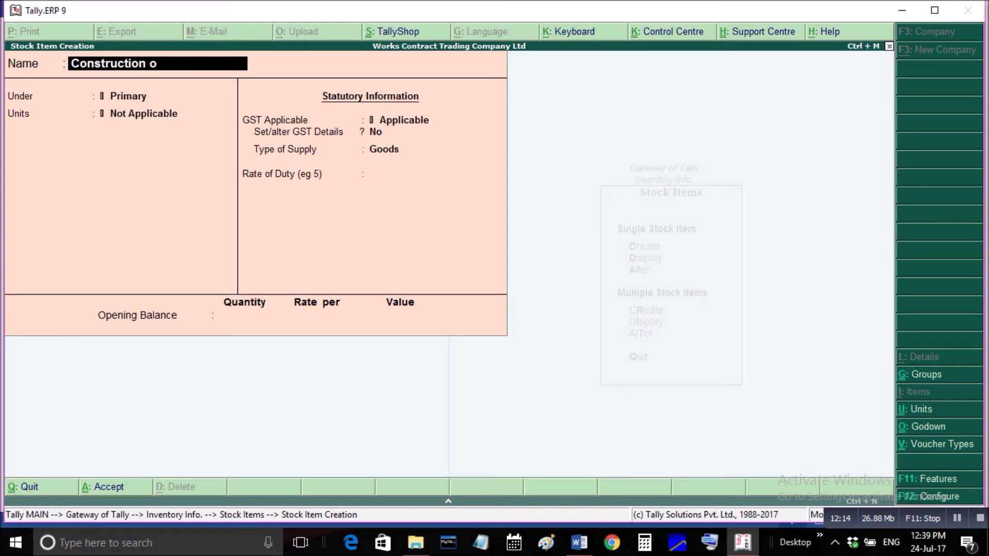
text(f Mess Hall)
key(Return)
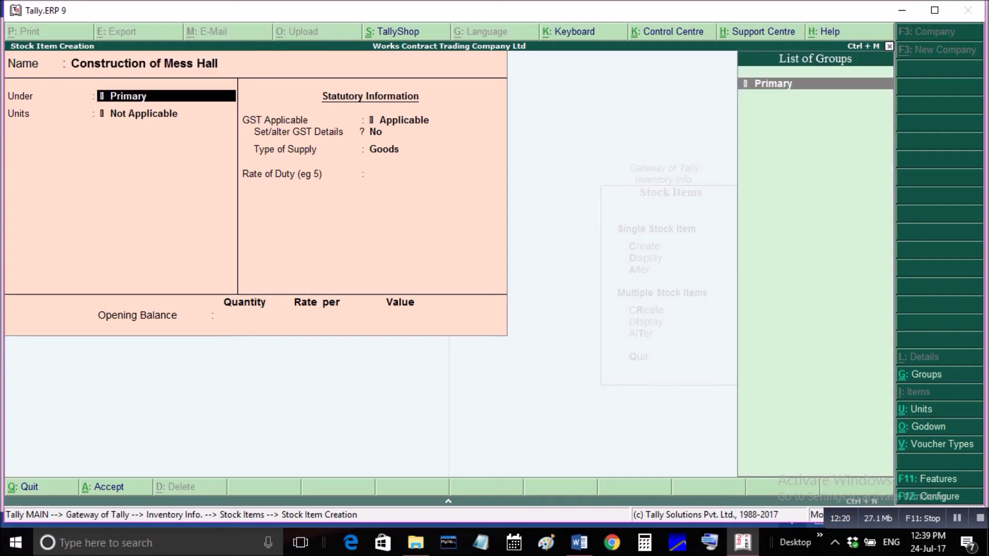
key(Return)
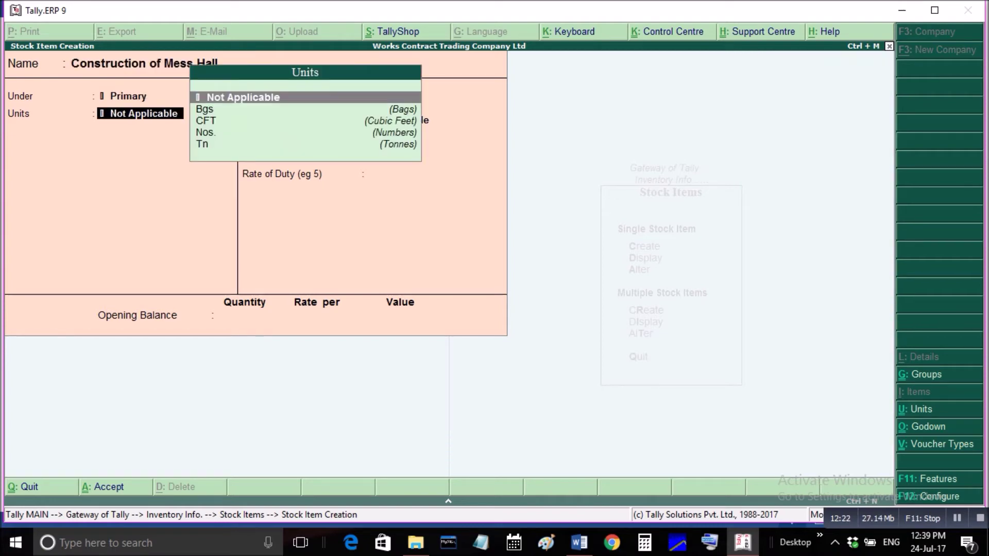
key(Down)
key(Down)
key(Down)
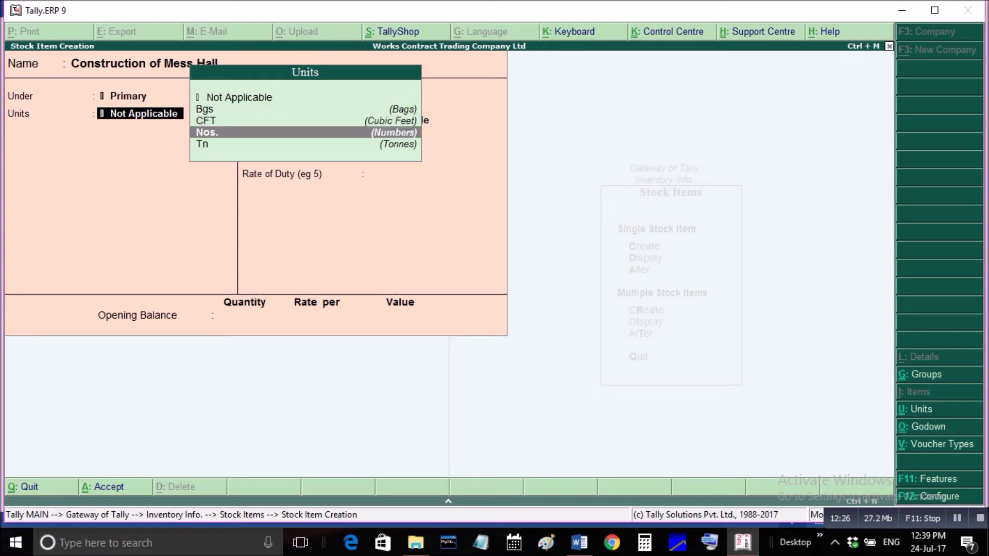
key(Return)
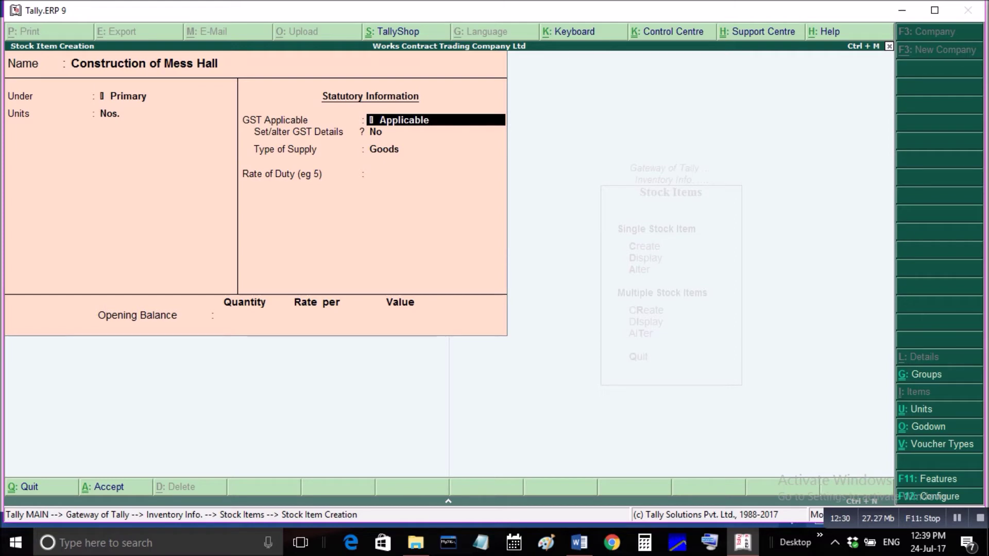
Enable GST details for Construction of Mess Hall, leaving description and HSN/SAC blank, non-GST goods at No and calculation type On Value
key(Return)
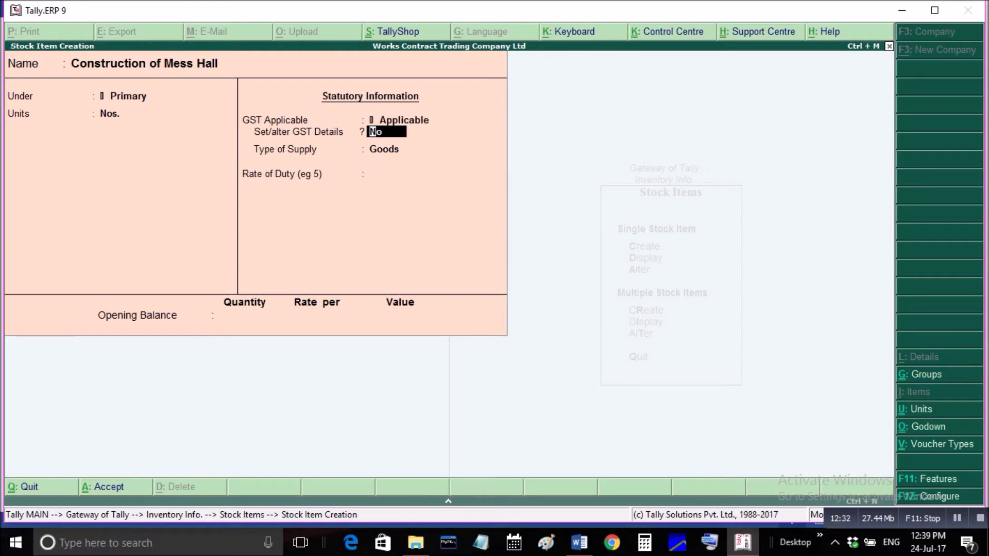
text(y)
key(Return)
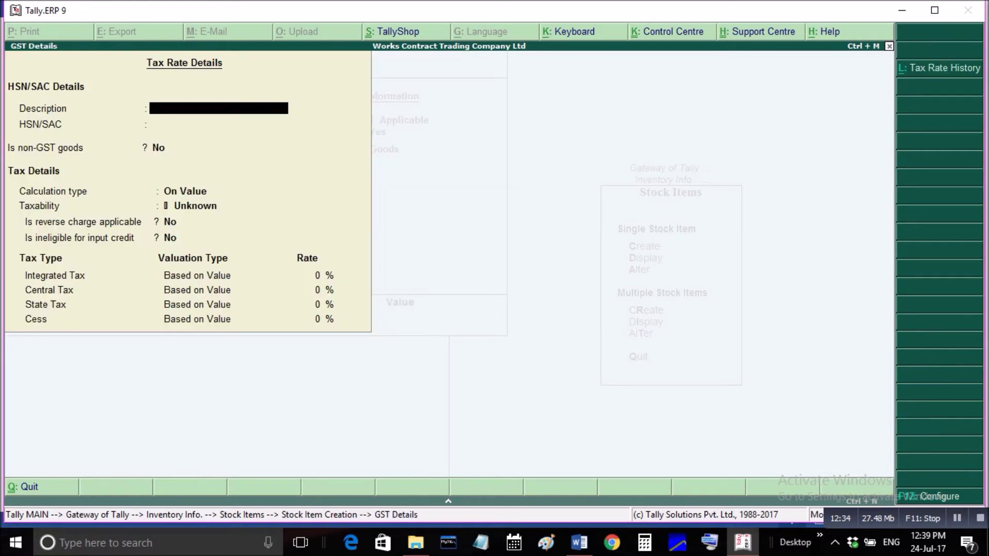
key(Return)
key(Return)
key(Return)
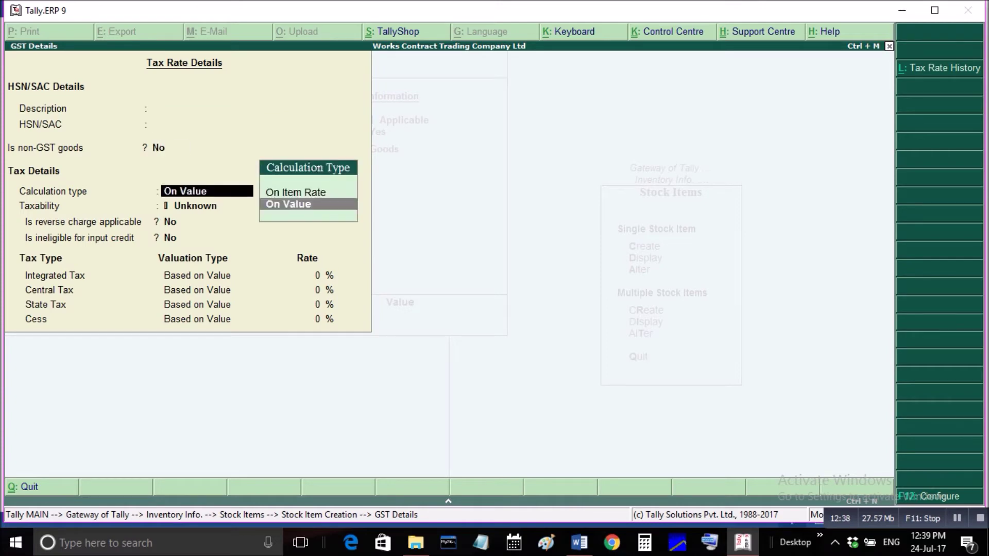
key(Return)
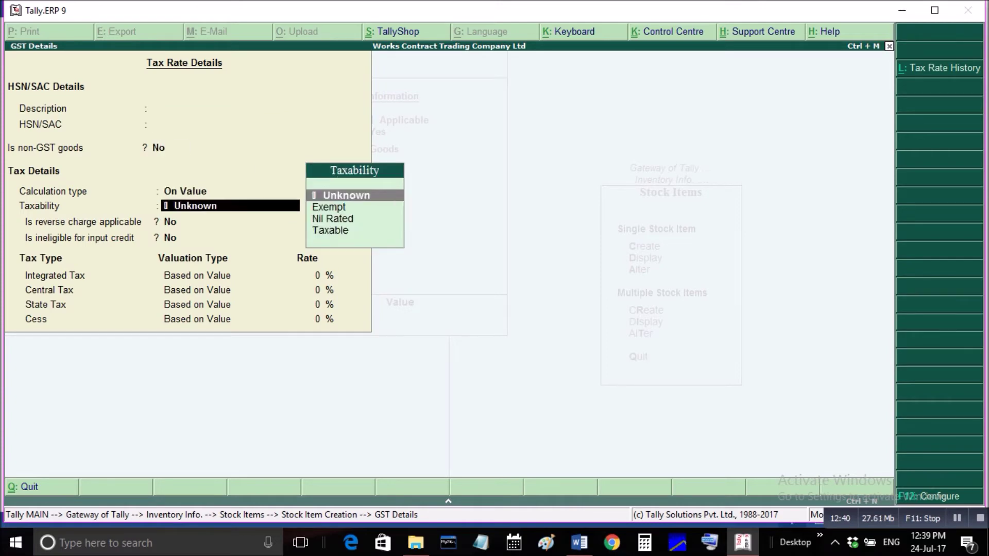
Make Construction of Mess Hall Taxable with an integrated tax rate of 18%, keeping reverse charge and ineligible for input credit at No
key(Down)
key(Down)
key(Down)
key(Return)
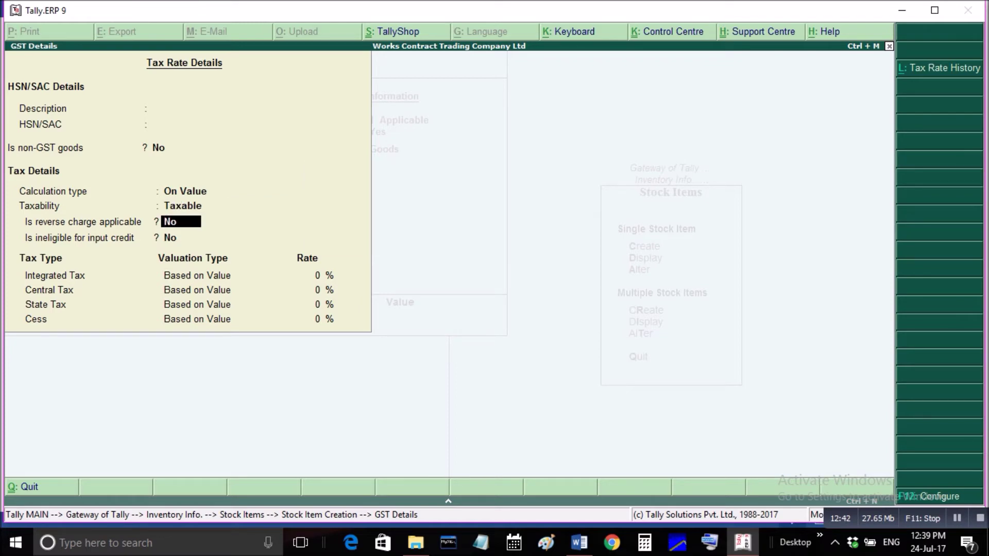
key(Return)
key(Return)
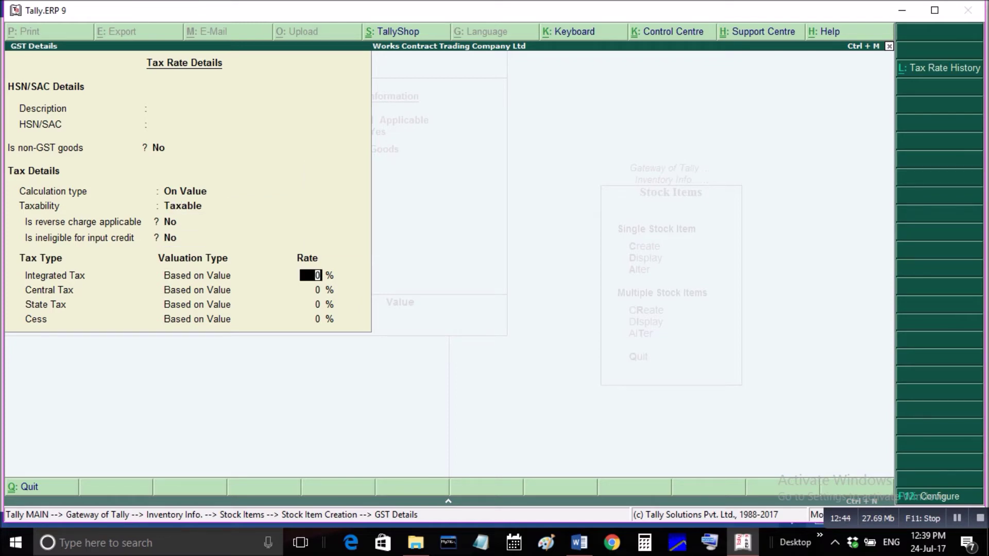
text(18)
key(Return)
key(Return)
key(Return)
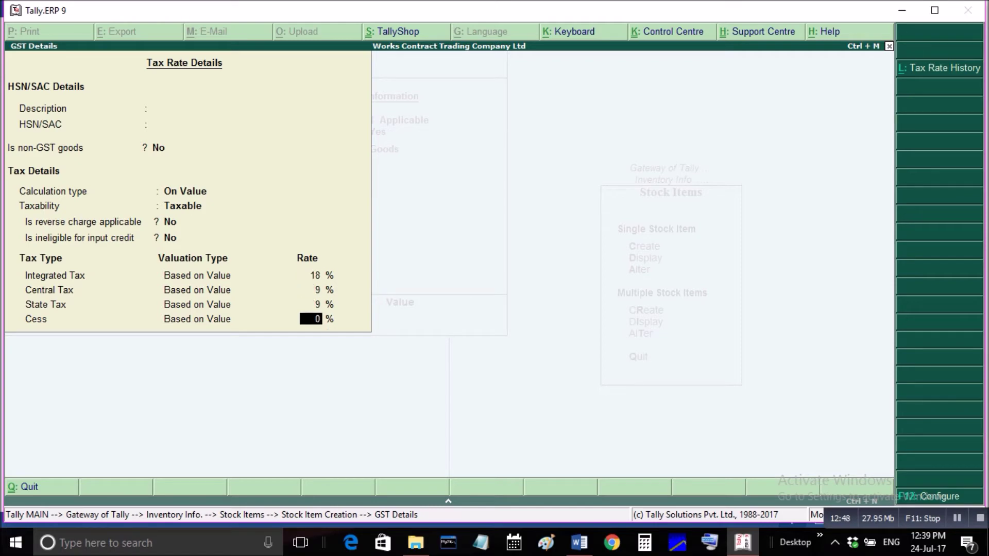
key(Return)
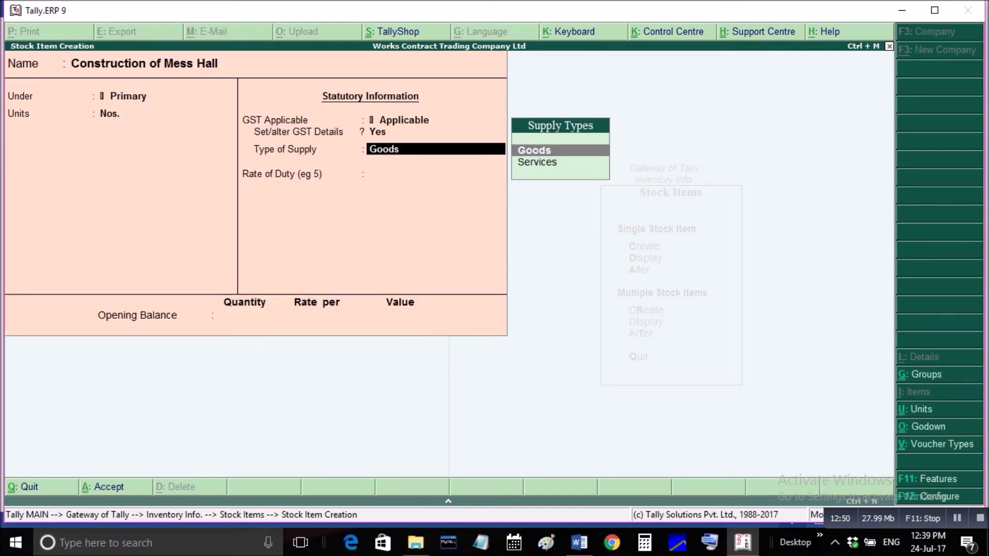
Set Construction of Mess Hall's type of supply to Services, leave the rate of duty empty, and save the stock item
key(Down)
key(Return)
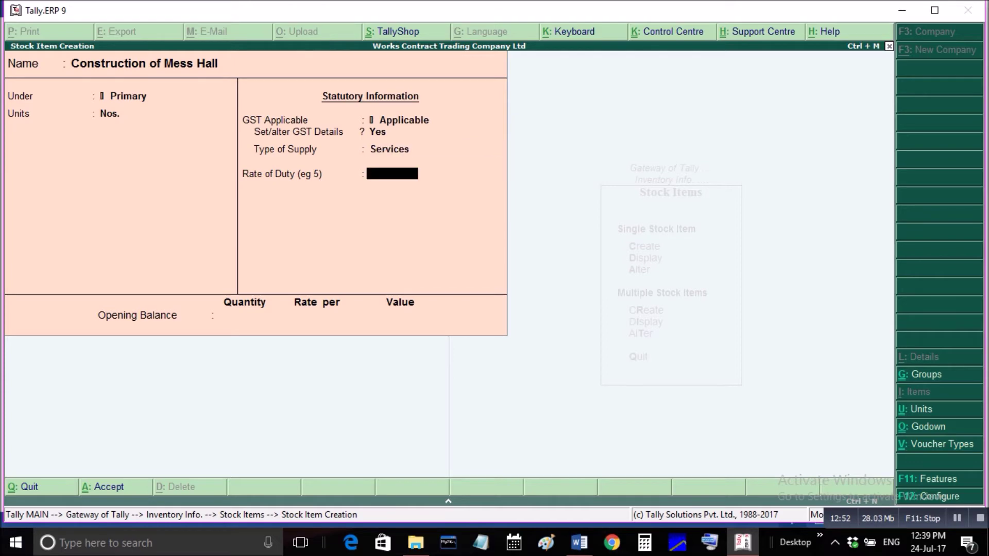
key(Return)
key(Return)
key(Escape)
key(ctrl+a)
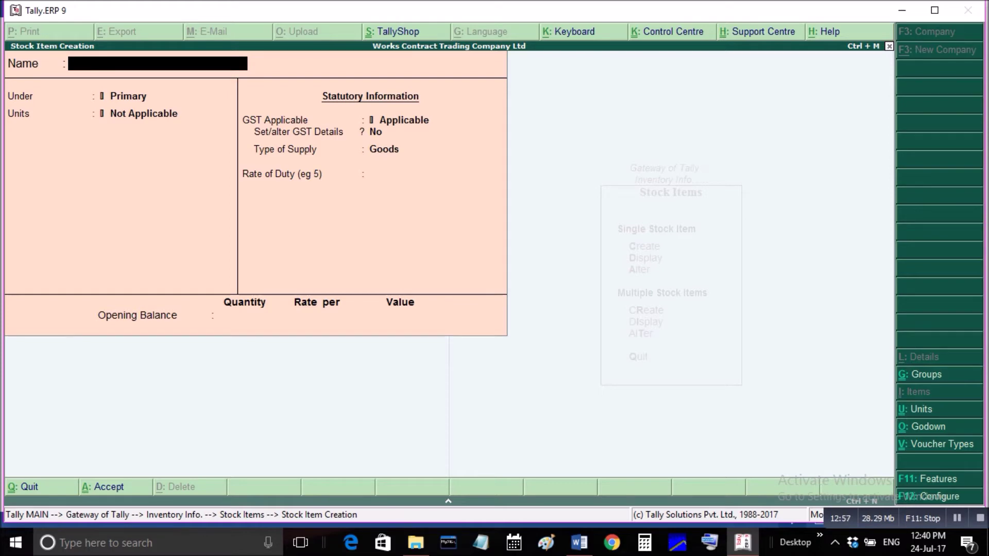
Leave stock item creation and start creating a voucher type in the inventory masters
key(Escape)
key(Return)
key(Escape)
key(Escape)
key(Escape)
key(n)
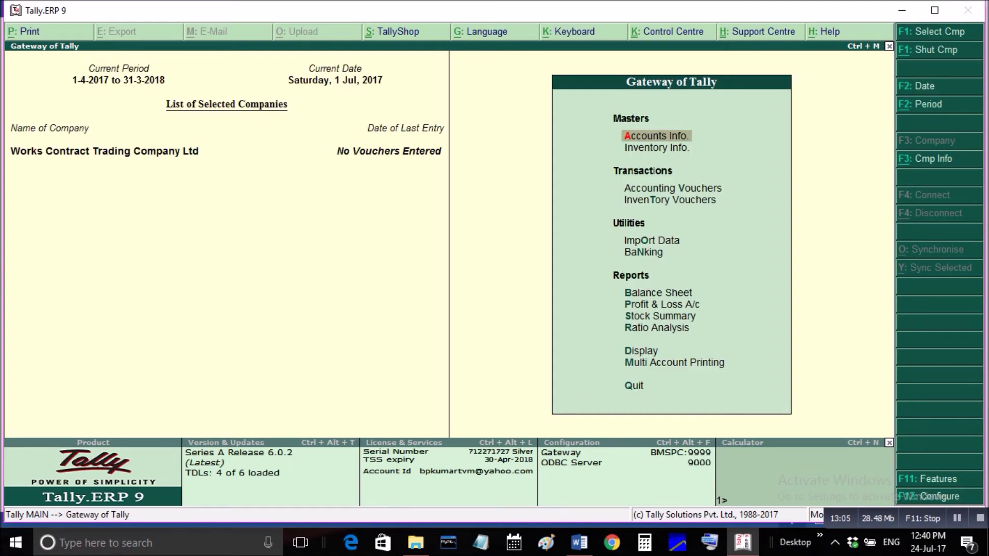
key(i)
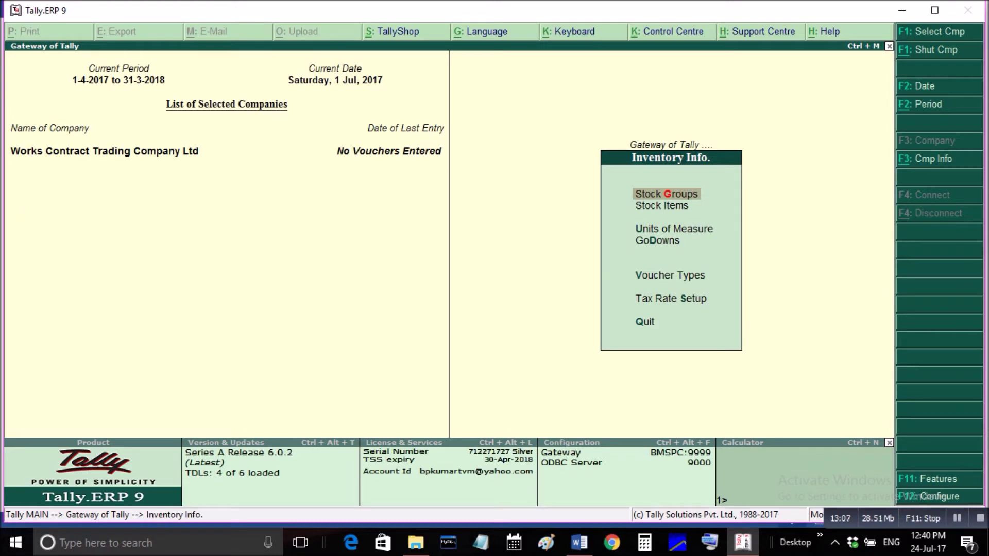
key(v)
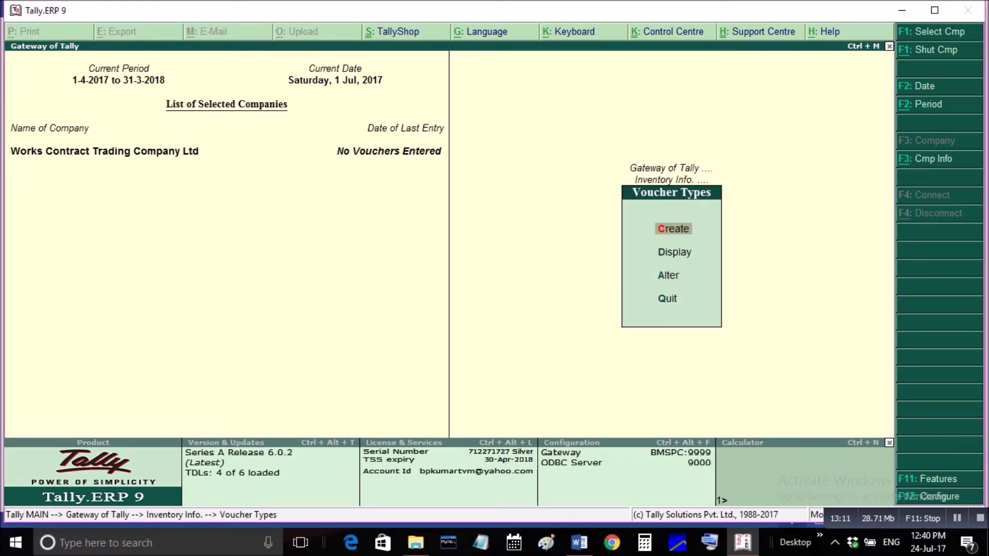
key(c)
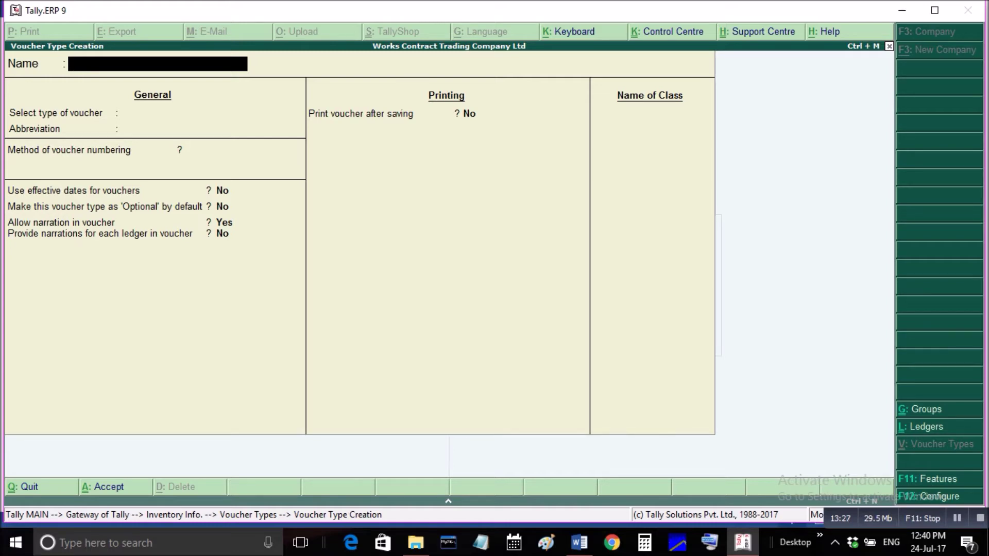
Name the new voucher type Transfer Journal and base it on Stock Journal
text(Transfer)
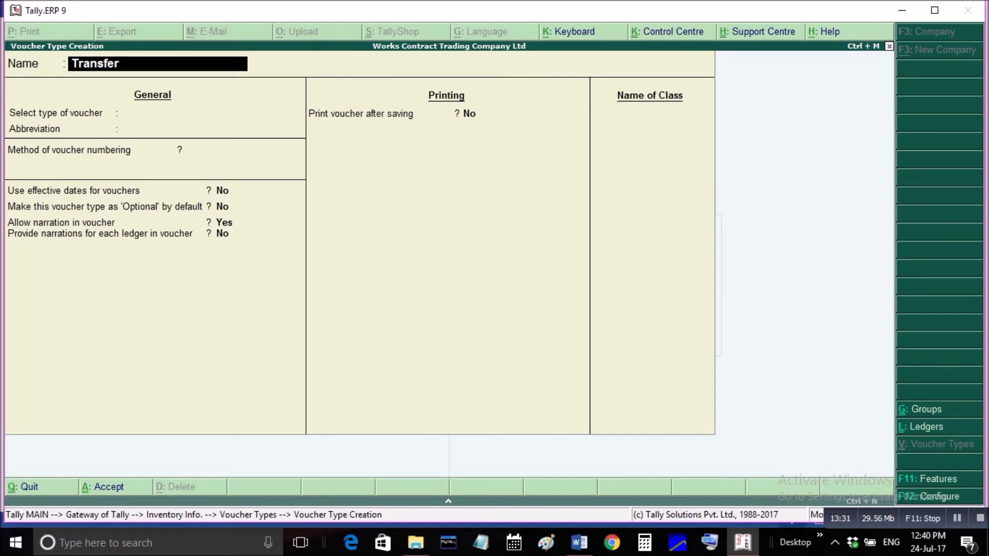
text( Journal)
key(Return)
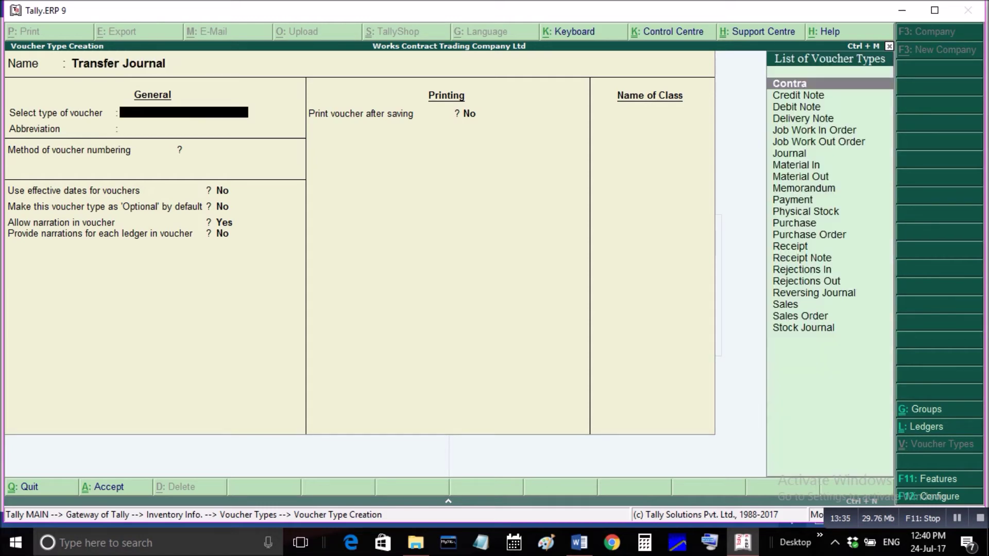
text(Sto)
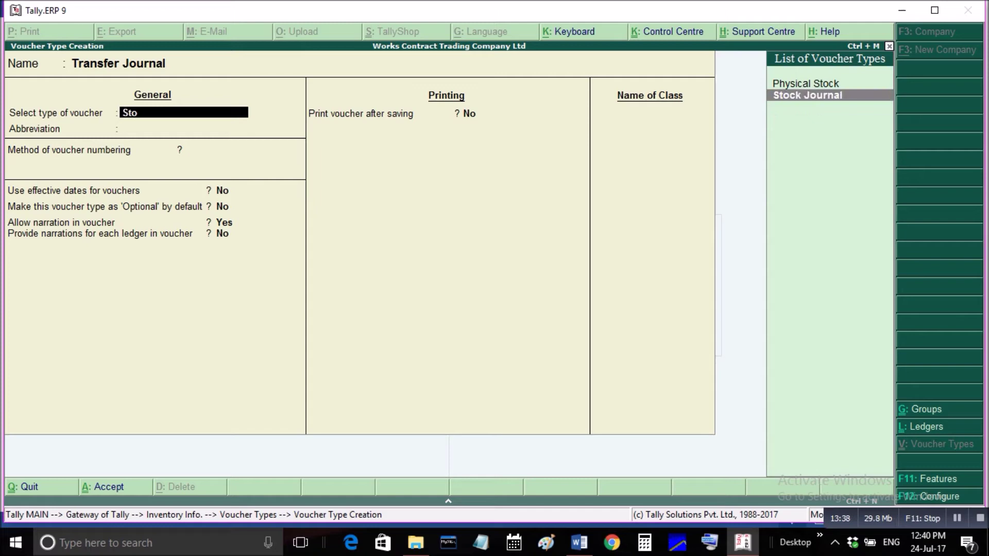
key(Return)
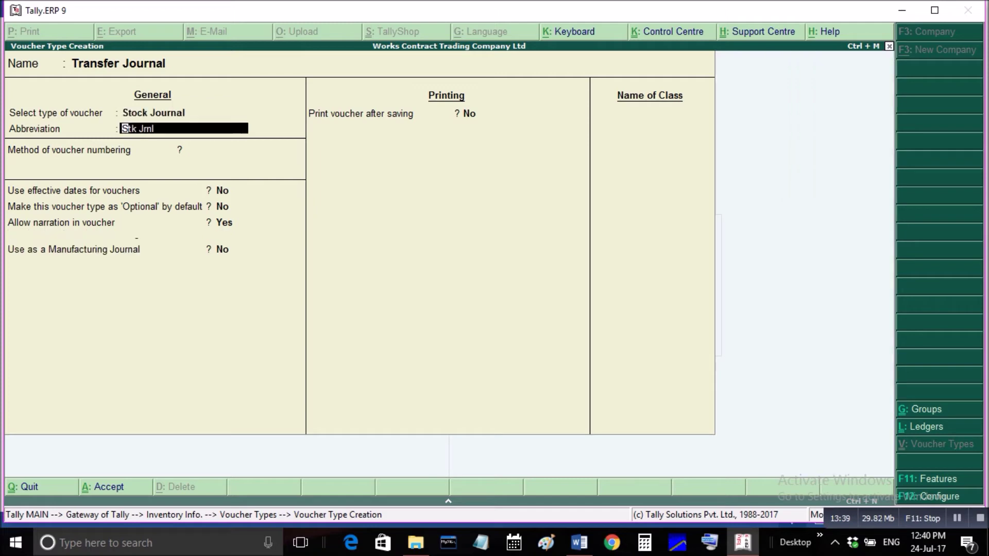
Keep Transfer Journal's abbreviation Stk Jrnl, Automatic numbering, narration at Yes, and its manufacturing journal and print-after-saving options at No
key(Return)
key(Return)
key(Return)
key(Return)
key(Return)
key(Return)
key(Return)
key(Return)
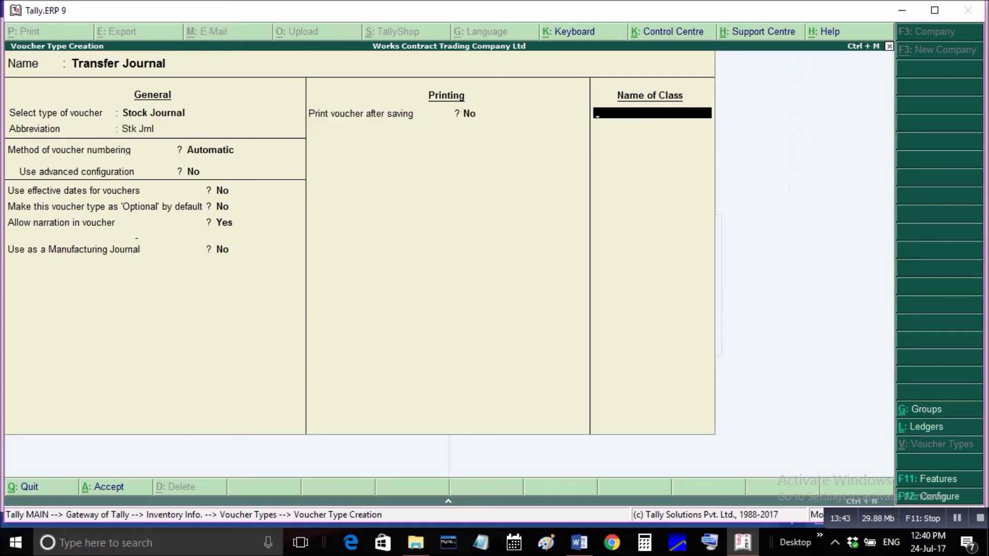
Add a class named Transfer to Transfer Journal, enable it for inter-godown transfers, and save the voucher type
text(Transfer)
key(Return)
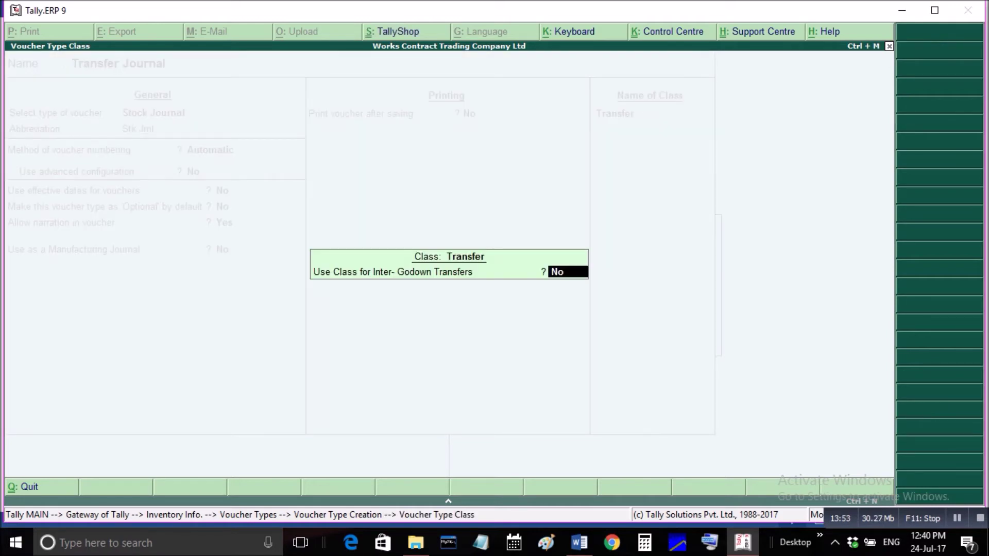
text(y)
key(Return)
key(Return)
key(Return)
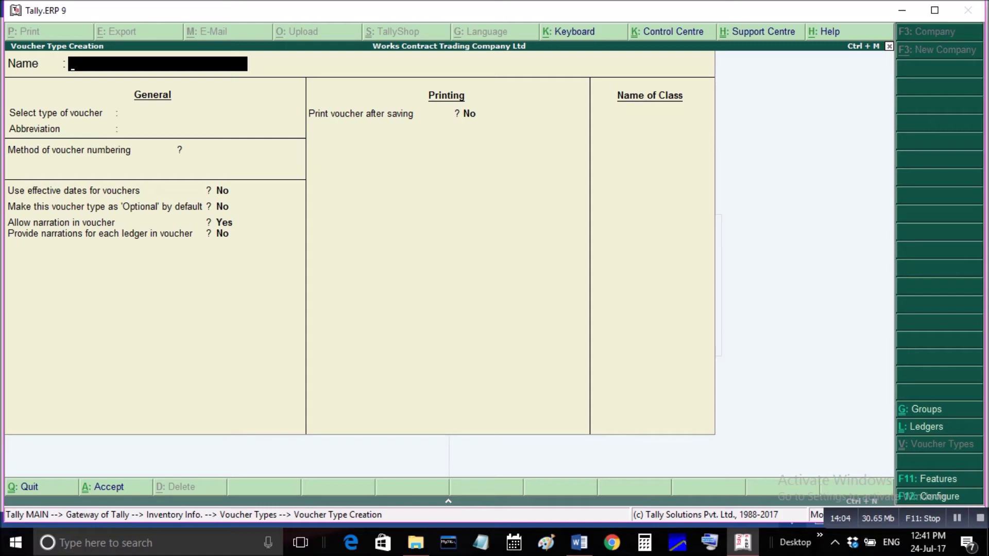
Create a voucher type named Conversion Journal based on Stock Journal, keeping Automatic numbering and the default date, optional and narration settings
text(Conversion Journal)
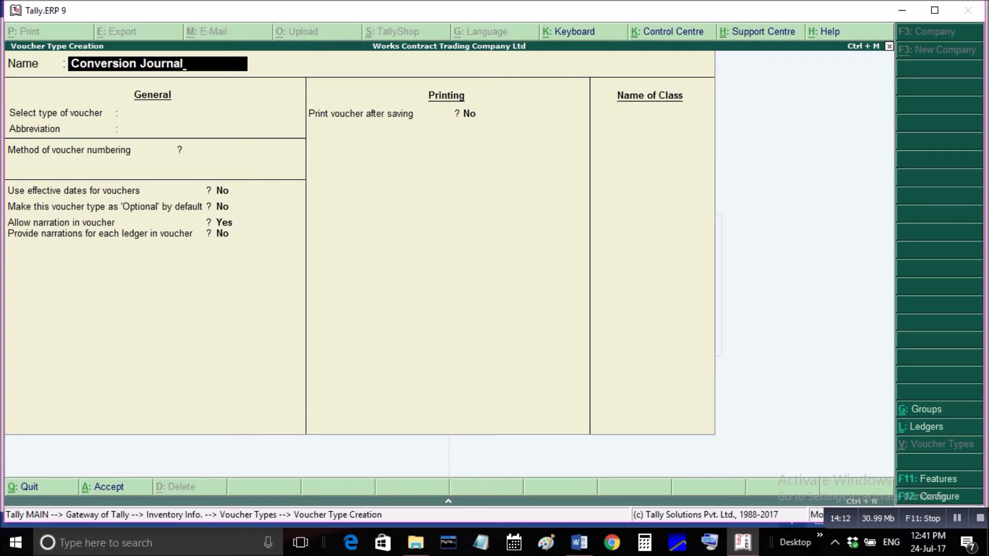
key(Return)
text(St)
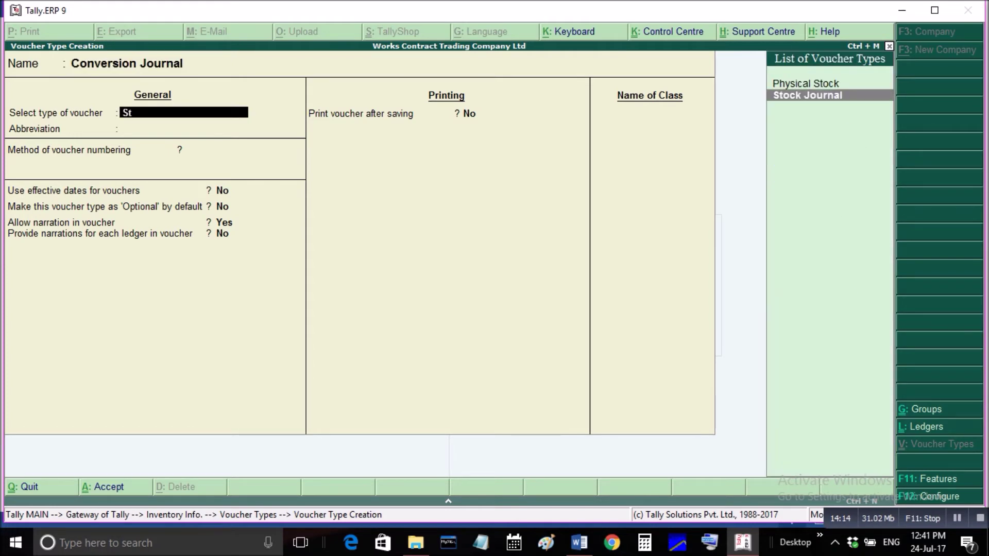
key(Return)
key(Return)
key(Return)
key(Return)
key(Return)
key(Return)
key(Return)
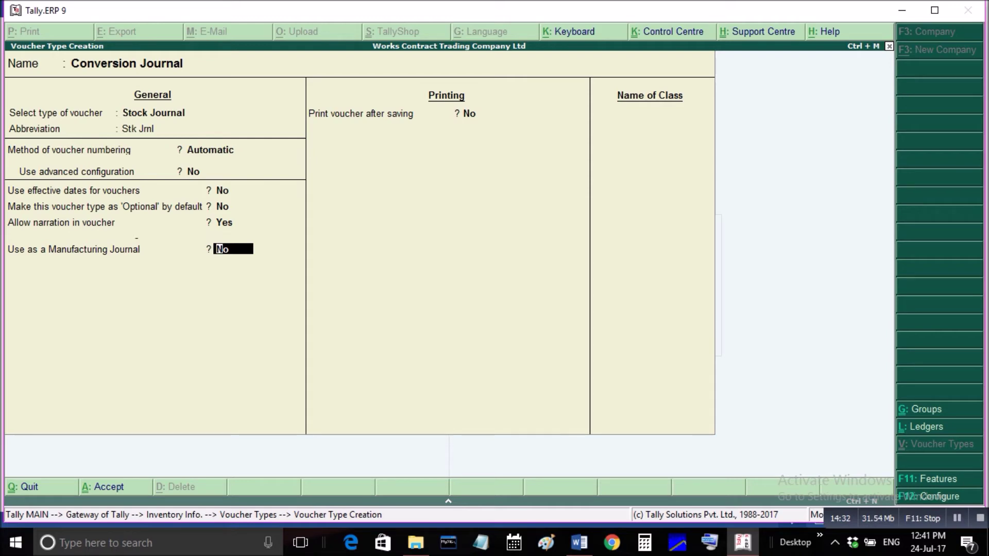
Set Conversion Journal to be used as a Manufacturing Journal, keep printing after saving at No, save it and leave voucher type creation
text(y)
key(Return)
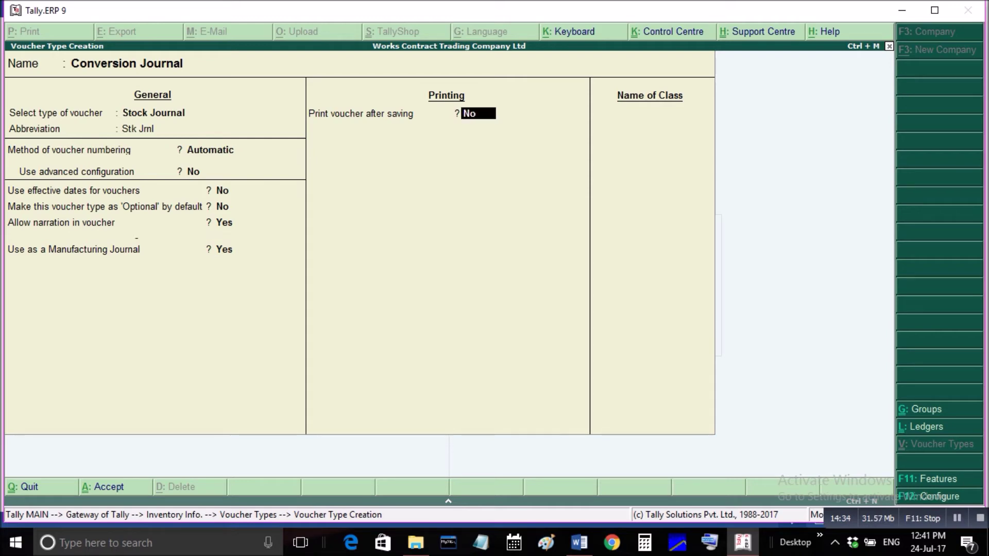
key(Return)
key(y)
key(Escape)
key(y)
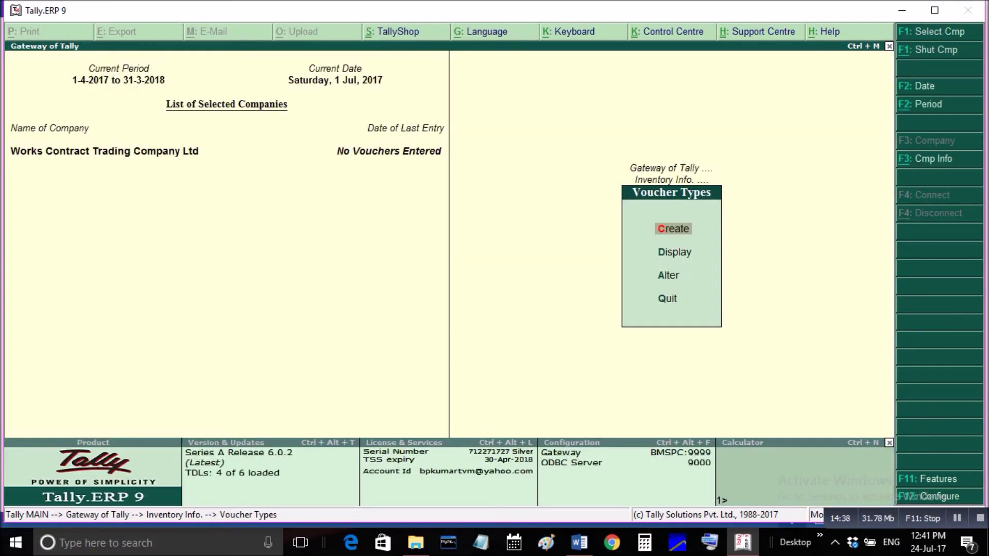
Start a purchase accounting voucher dated 1-Jul-2017 and enter supplier invoice number 2343
key(Escape)
key(Escape)
key(Escape)
key(Escape)
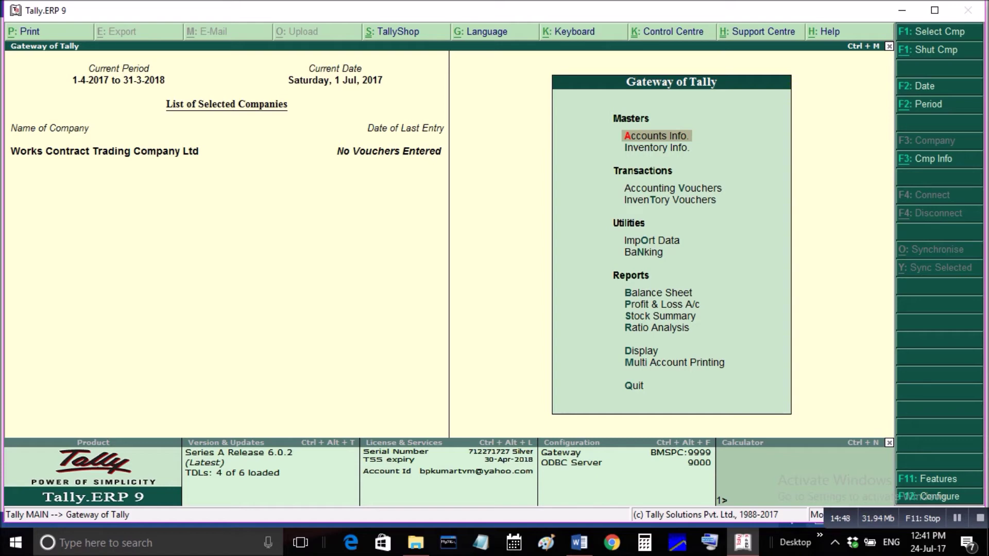
key(v)
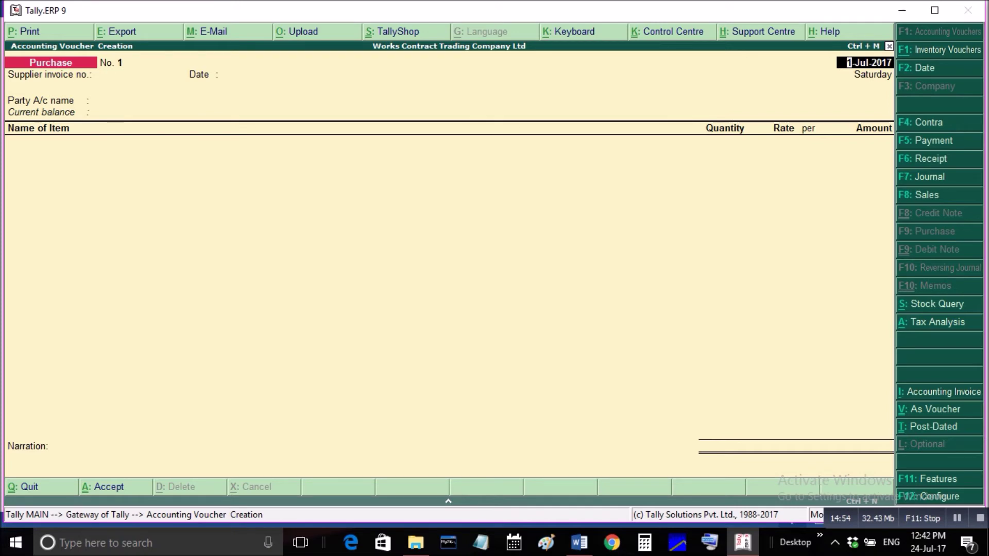
key(Return)
text(2343)
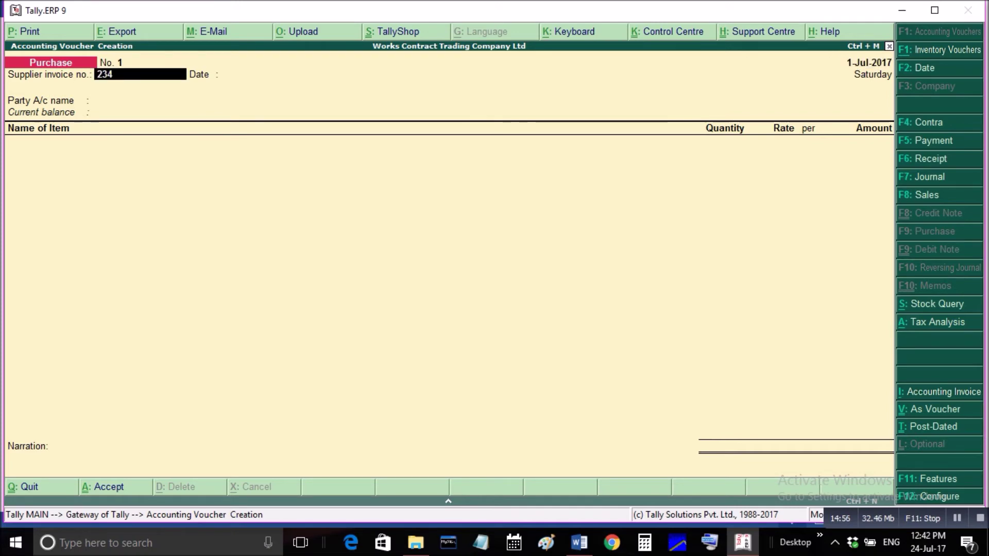
key(Return)
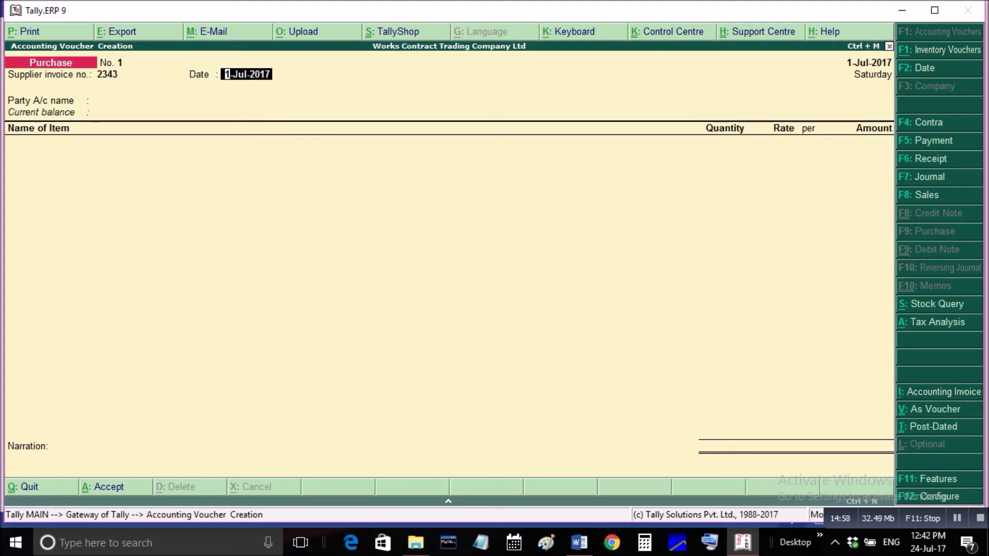
Keep 1-Jul-2017 as the supplier invoice date and look up the River sand supplier in the Word document
key(Return)
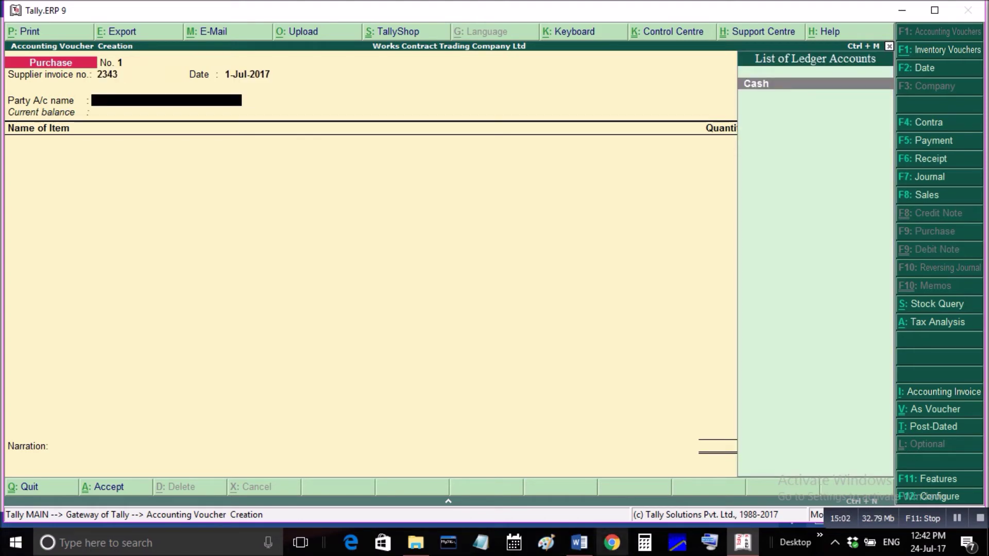
click(579, 542)
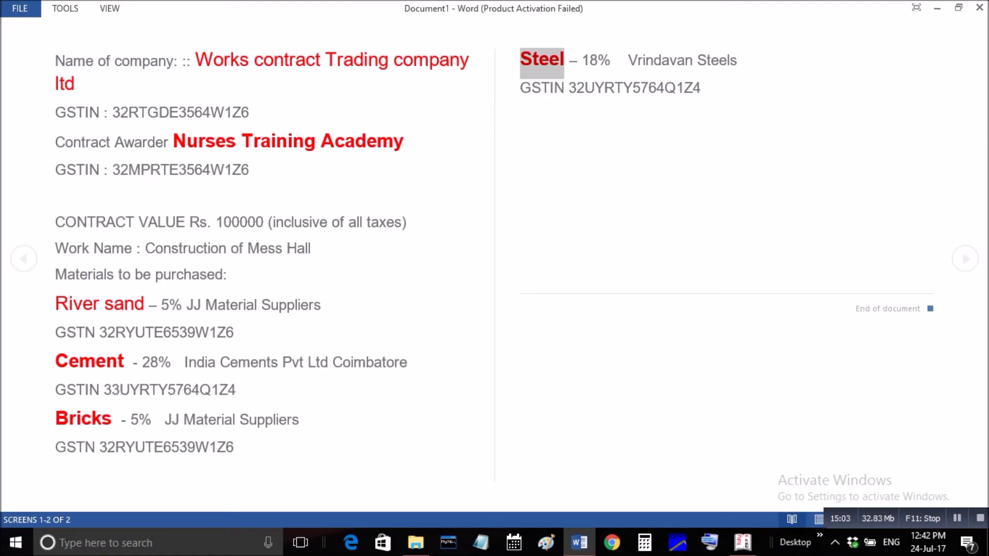
drag(55, 304, 149, 304)
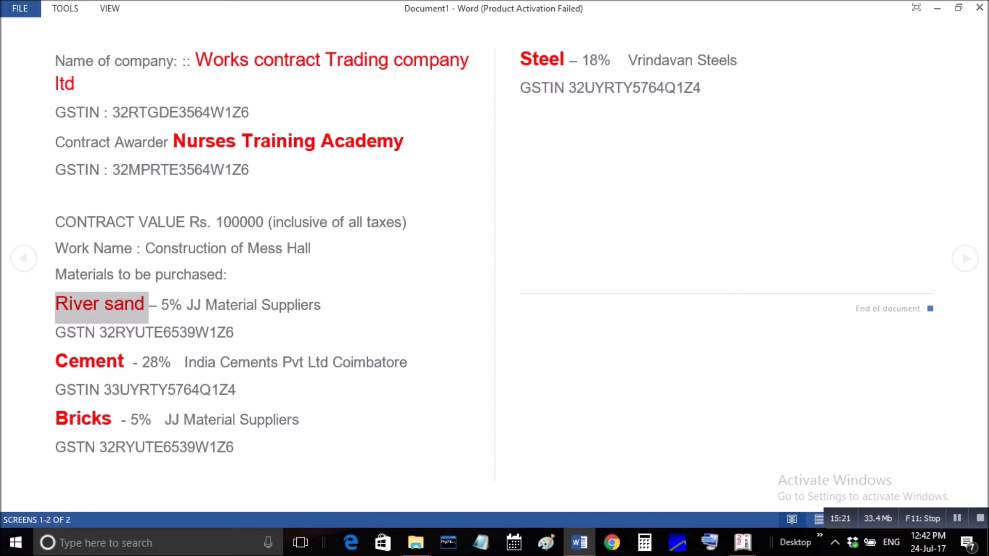
click(742, 542)
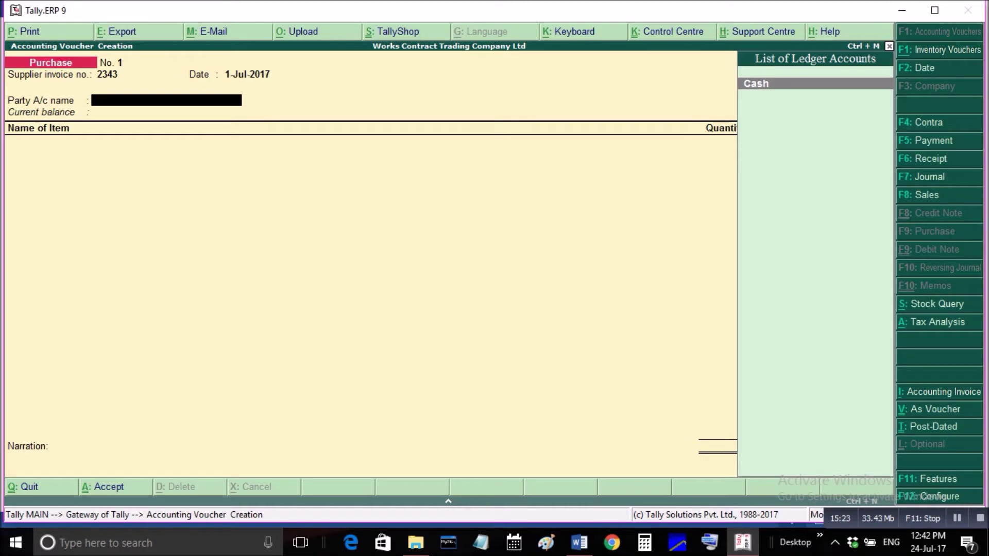
Start a new party ledger from the purchase voucher and name it JJ Material Suppliers, copying the name from the Word document
key(alt+c)
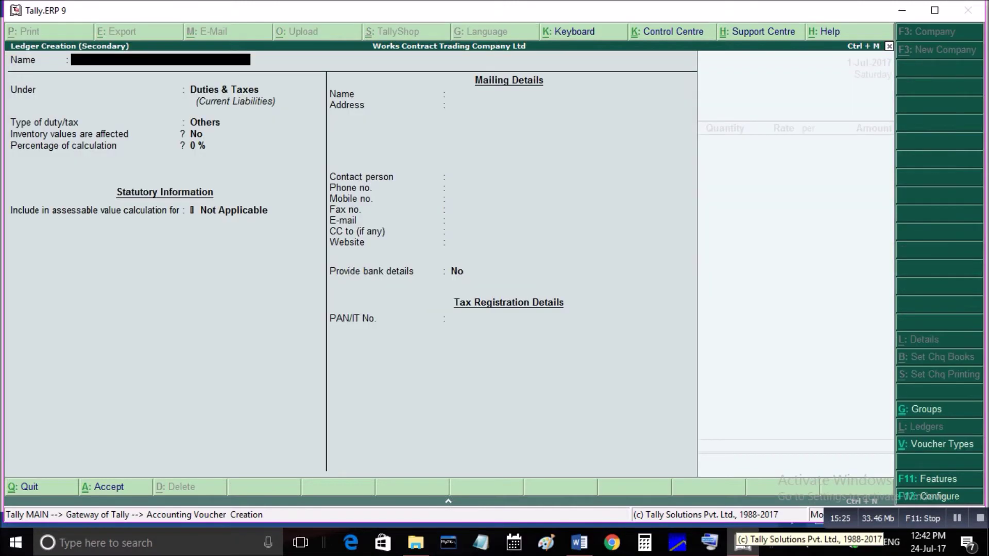
click(579, 542)
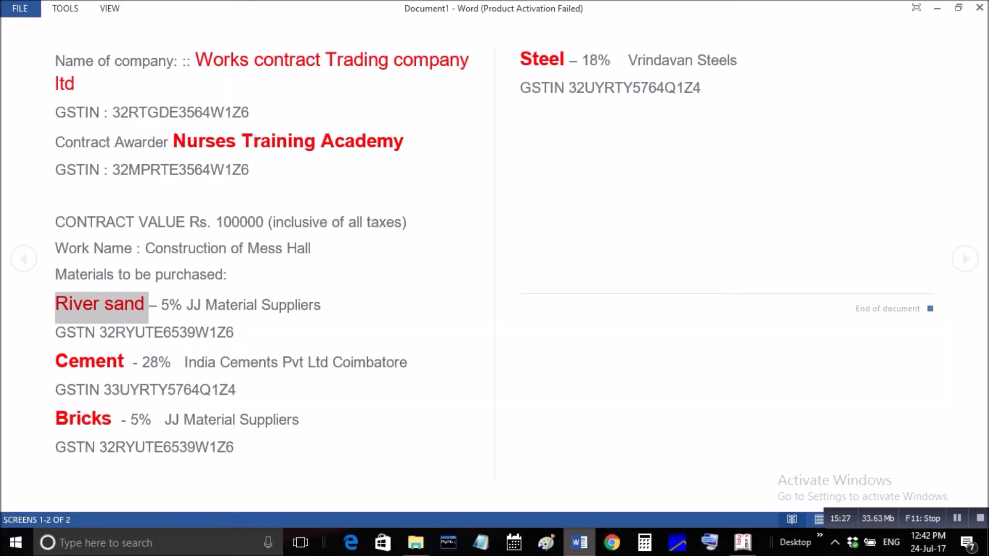
drag(186, 305, 328, 304)
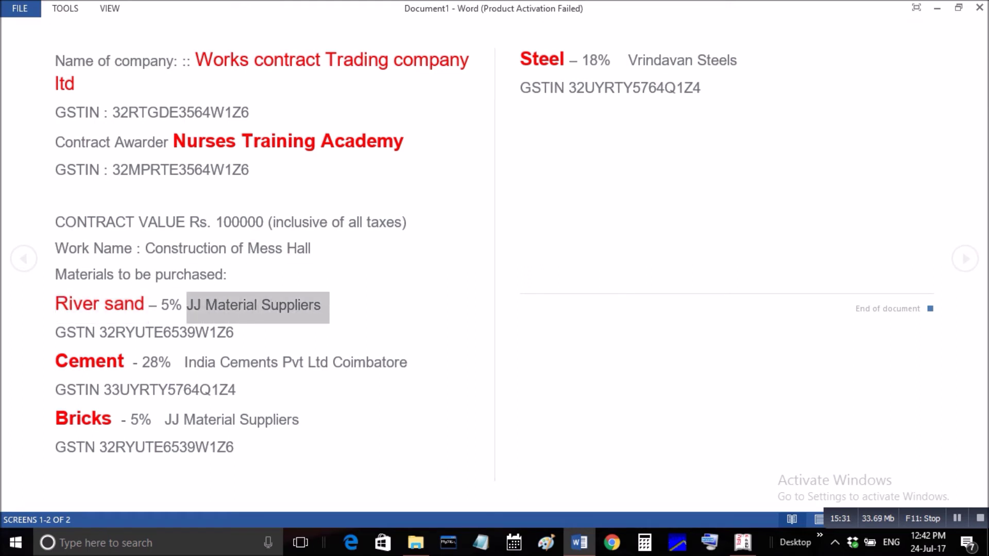
right_click(298, 310)
click(329, 320)
click(742, 543)
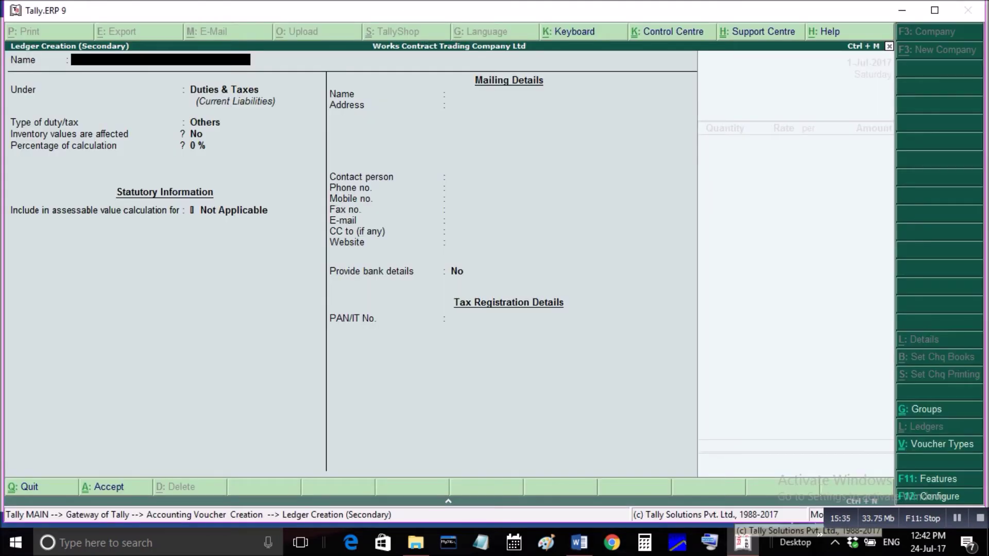
key(ctrl+alt+v)
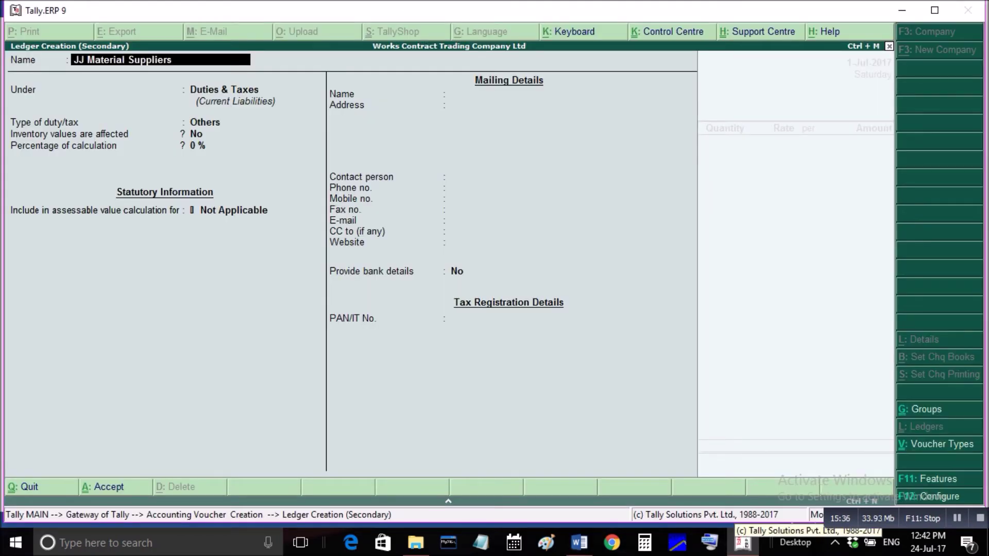
key(Return)
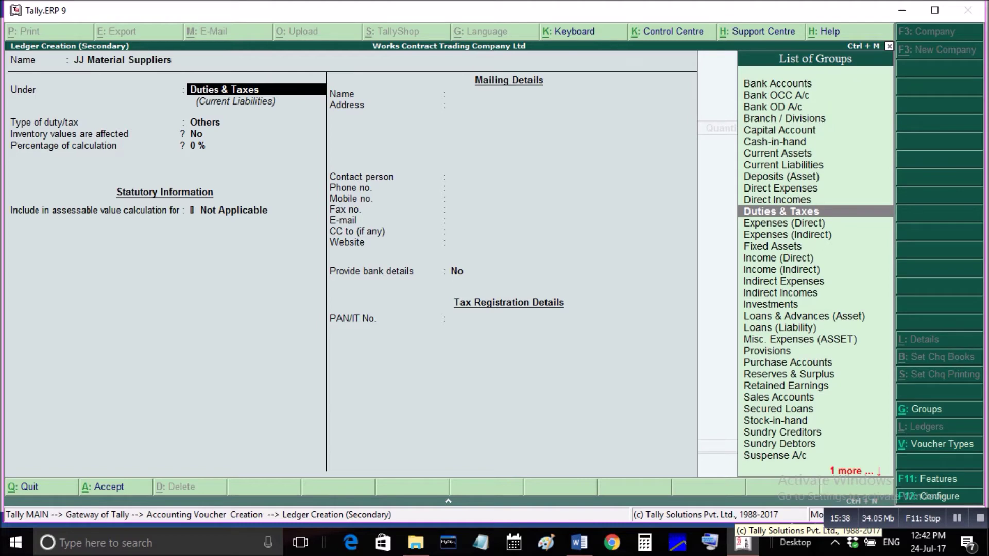
Place the ledger under Sundry Creditors, keeping bill-by-bill balances at Yes, the other account settings at No and the default mailing name
text(Su)
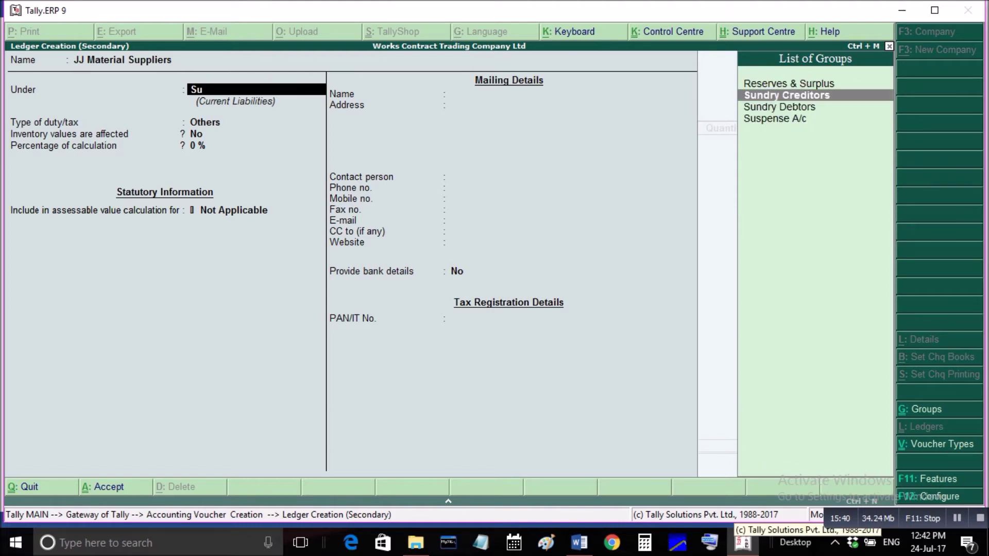
key(Return)
key(Return)
key(Return)
key(Return)
key(Return)
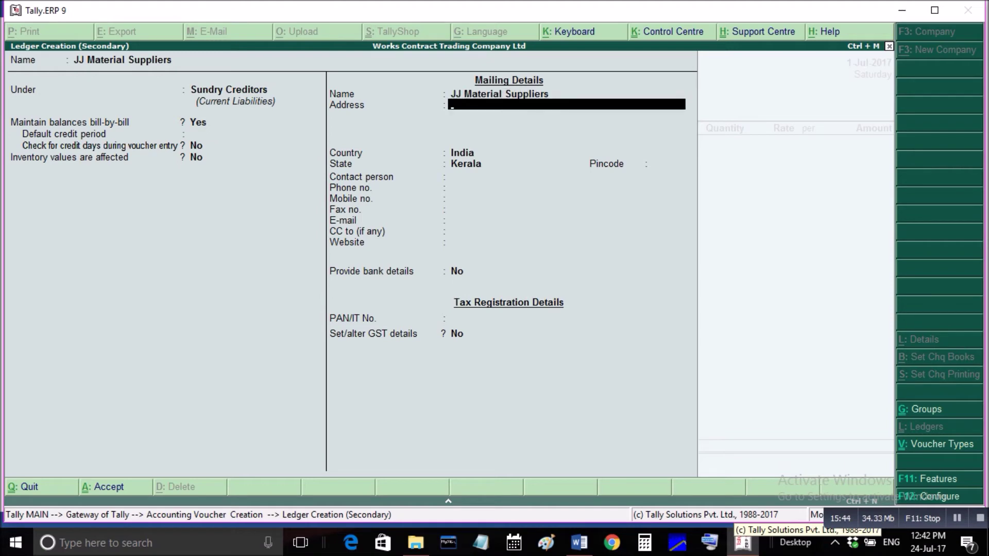
Keep India and Kerala as the ledger's country and state, leaving address, contact and PAN fields blank and bank details at No
key(Return)
key(Return)
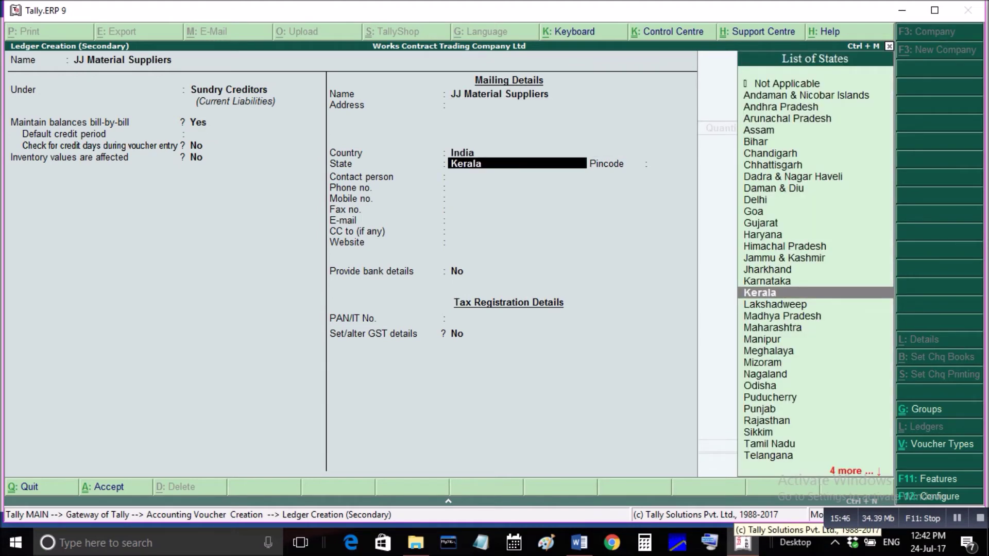
key(Return)
key(Return)
key(Return)
key(Return)
key(Return)
key(Return)
key(Return)
key(Return)
key(Return)
key(Return)
key(Return)
Enable GST details with Regular registration, paste the supplier's GSTIN from the Word document, and keep party type Not Applicable and e-commerce operator No
text(y)
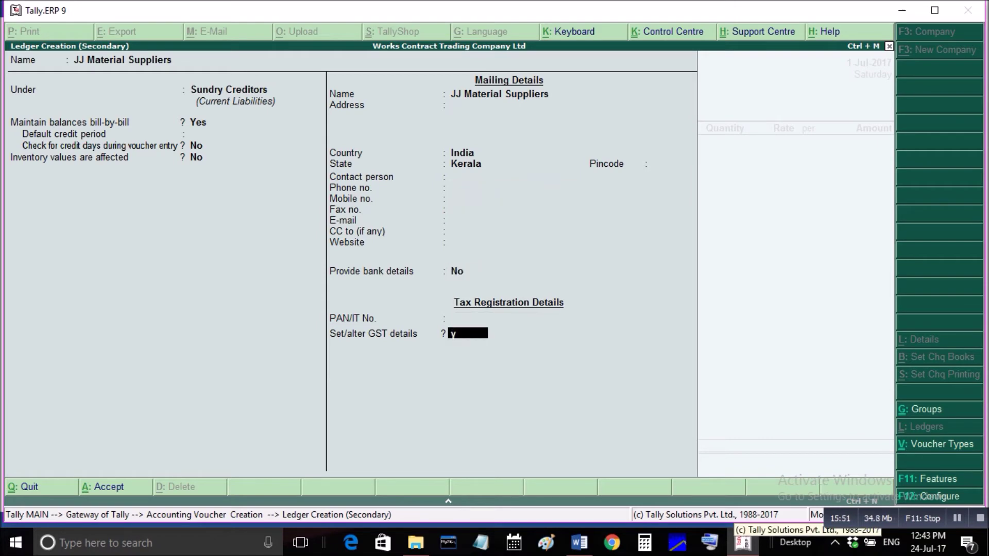
key(Return)
key(Return)
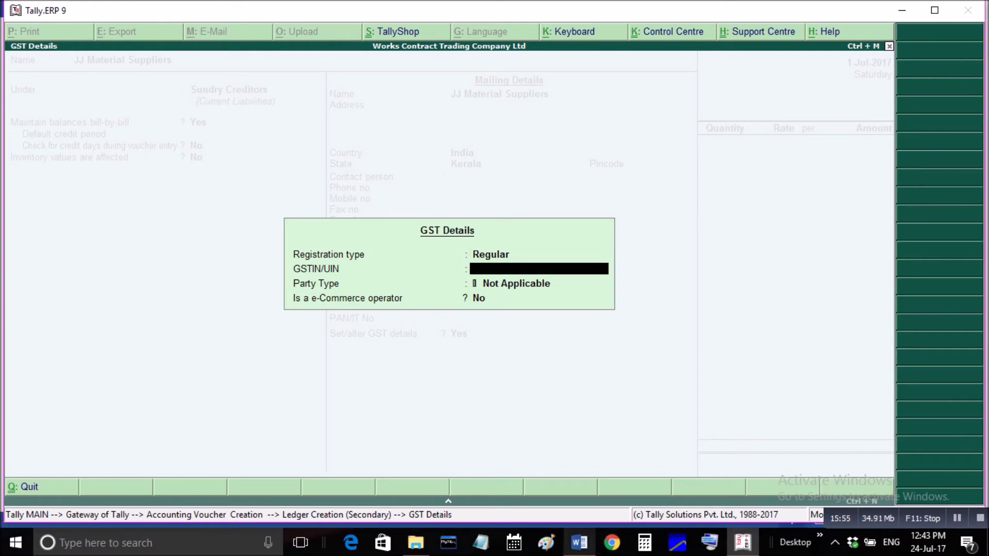
click(579, 542)
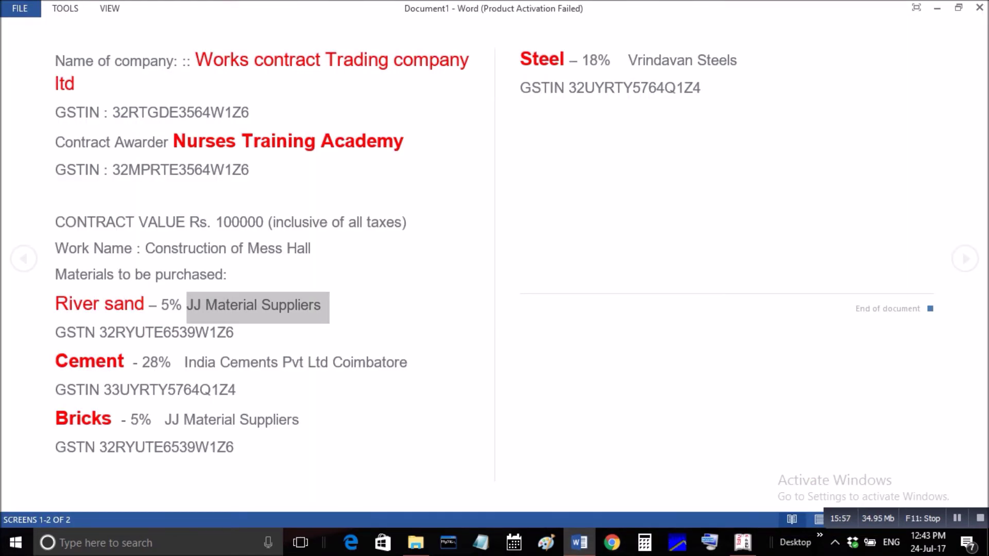
drag(99, 332, 234, 332)
right_click(207, 333)
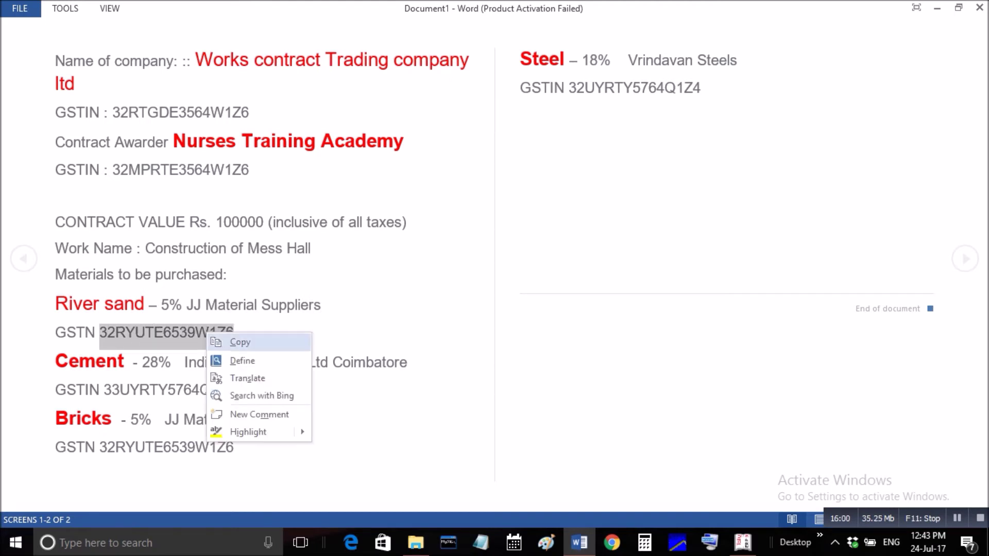
click(240, 342)
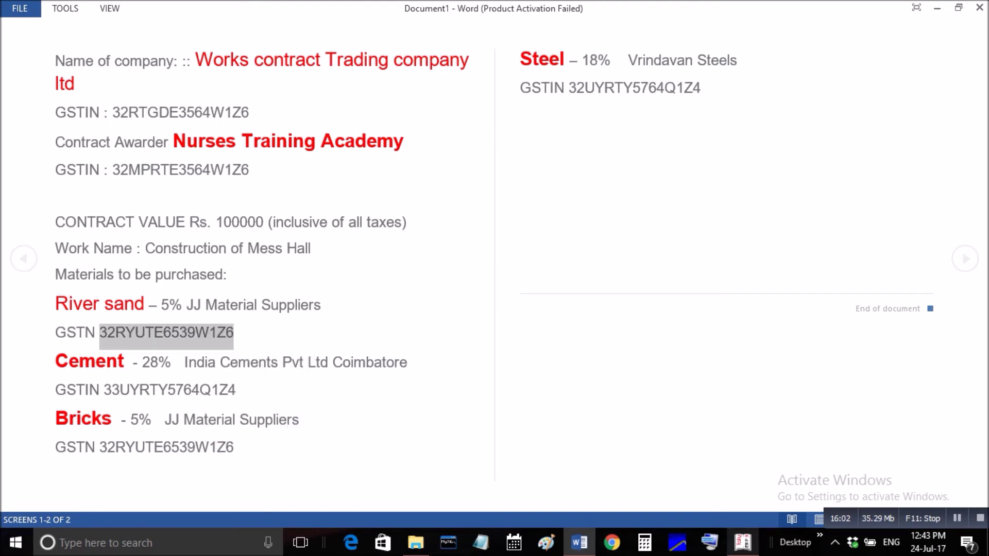
click(742, 543)
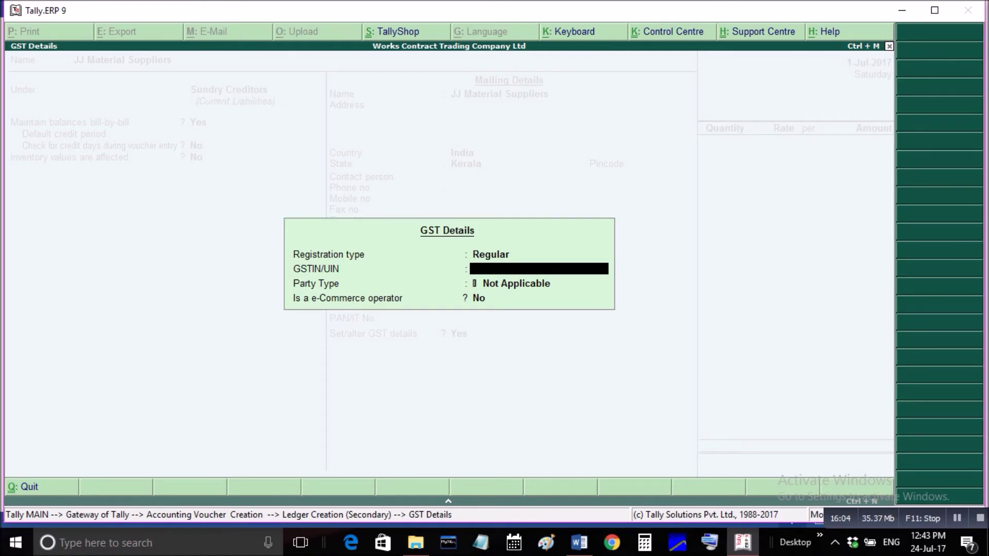
key(ctrl+alt+v)
key(Return)
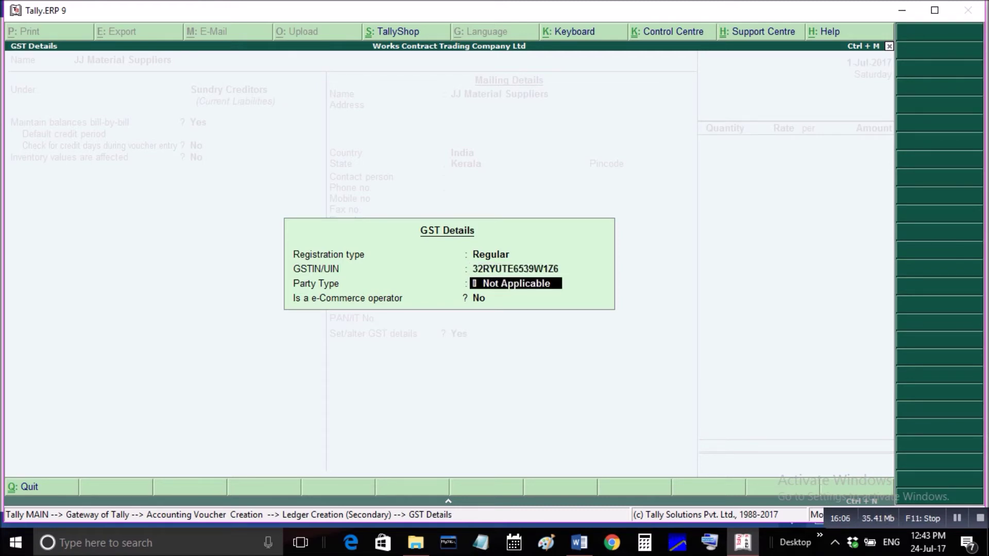
key(Return)
key(Return)
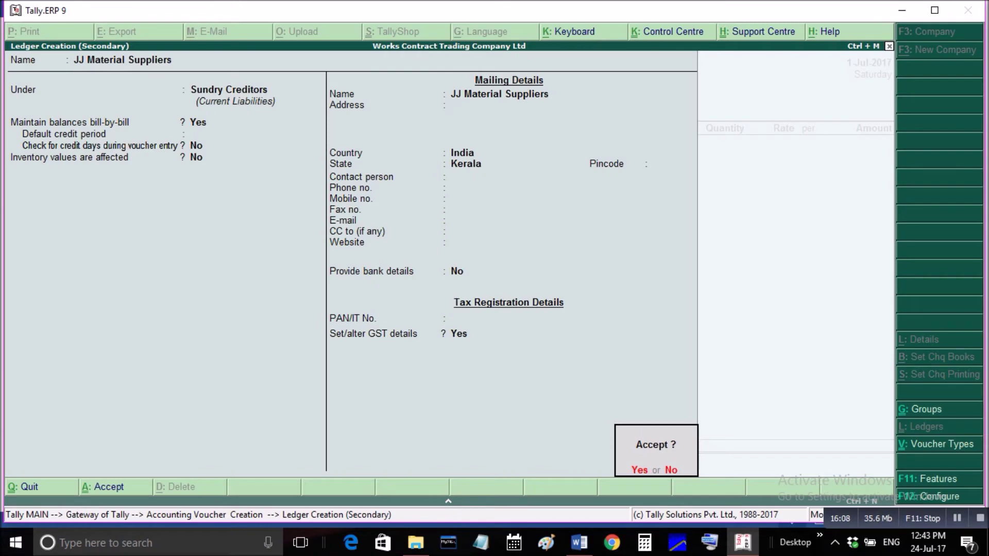
Save the JJ Material Suppliers ledger and accept it as the purchase voucher's party account
key(Escape)
key(ctrl+a)
key(Return)
key(Return)
key(Return)
key(Return)
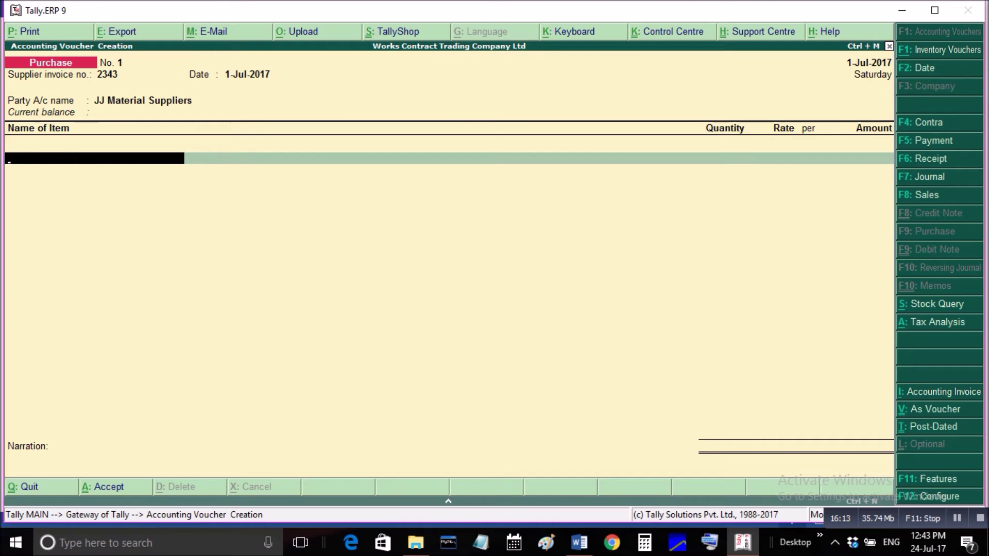
Add River Sand as the first item of the purchase voucher, leaving its description blank
key(alt+Tab)
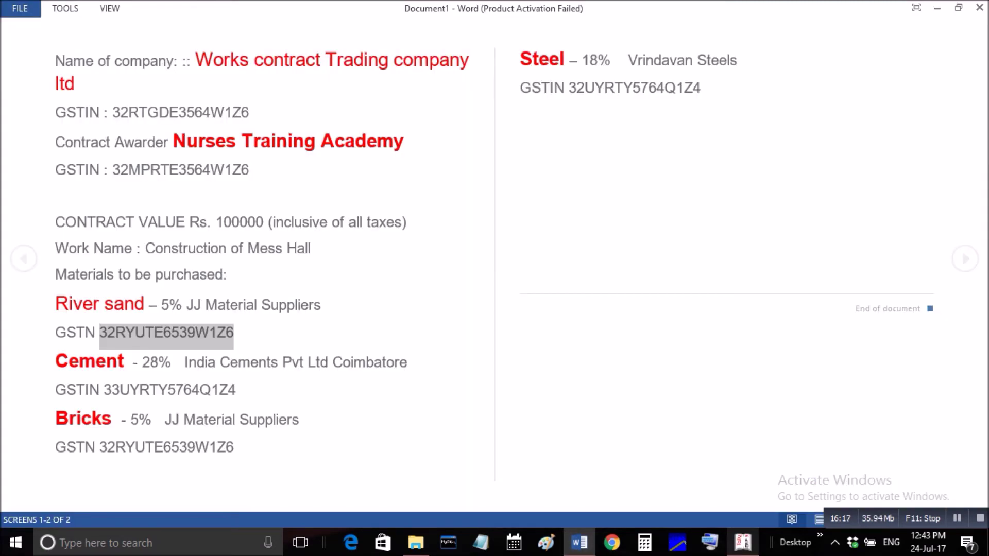
key(alt+Tab)
text(R)
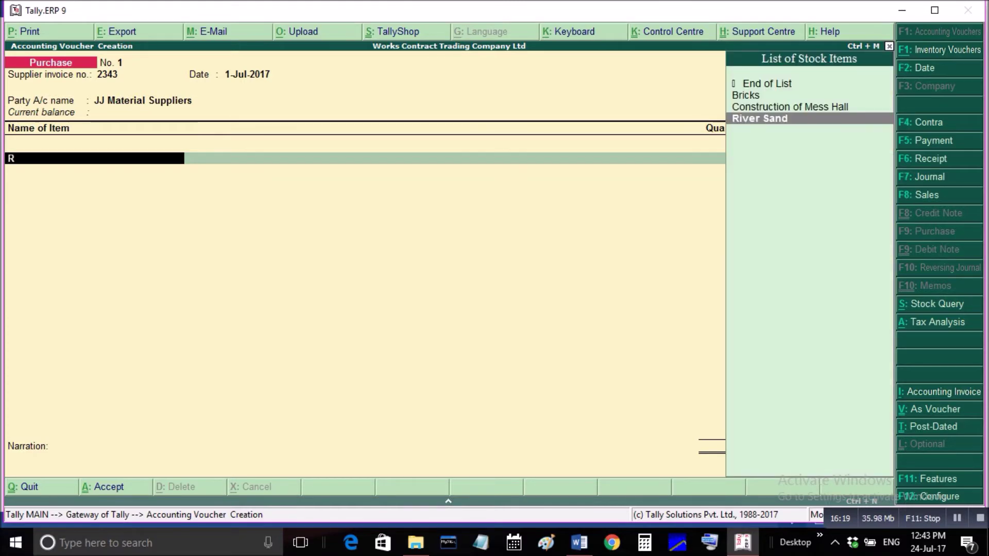
key(Return)
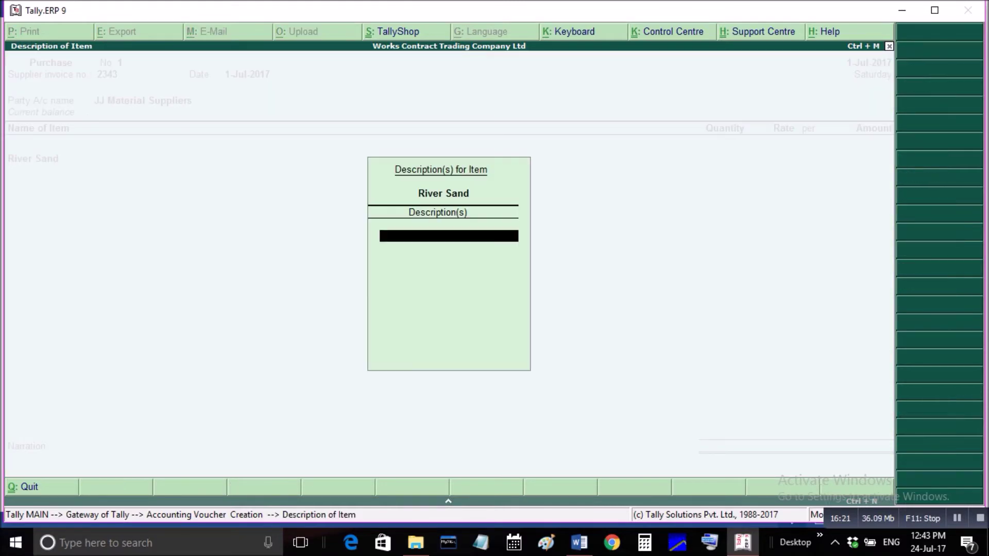
key(Return)
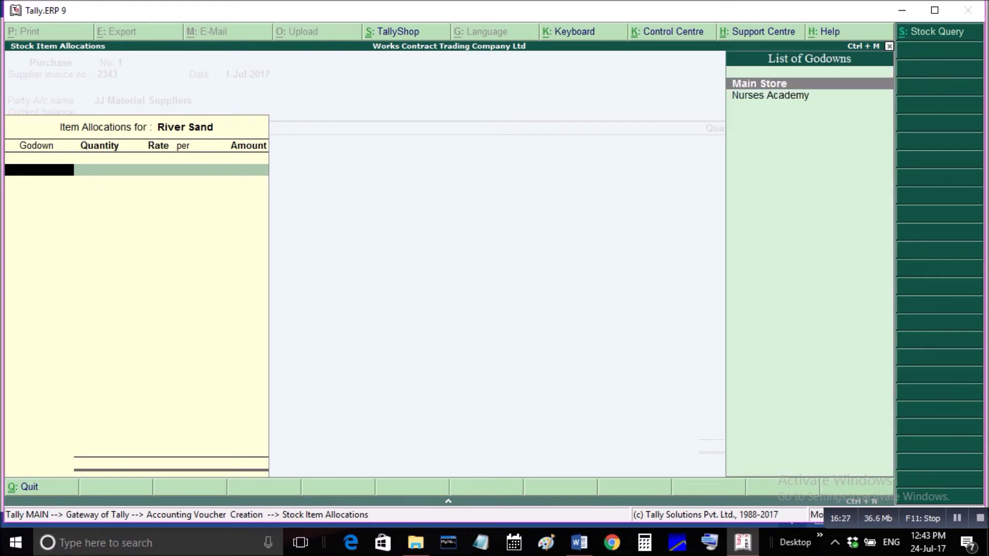
Allocate 150 CFT of River Sand to the Main Store godown at a rate of 4,500 per CFT
key(Return)
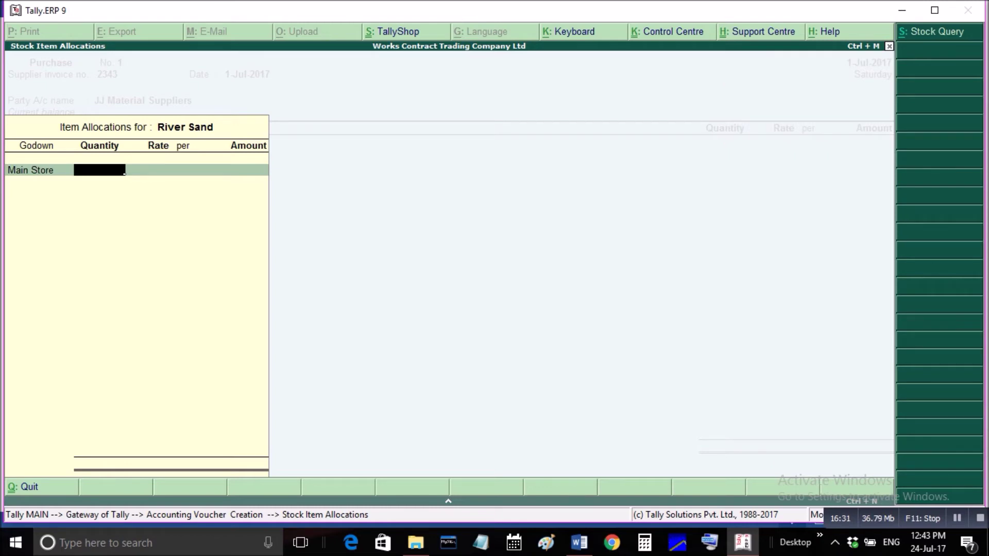
text(150)
key(Return)
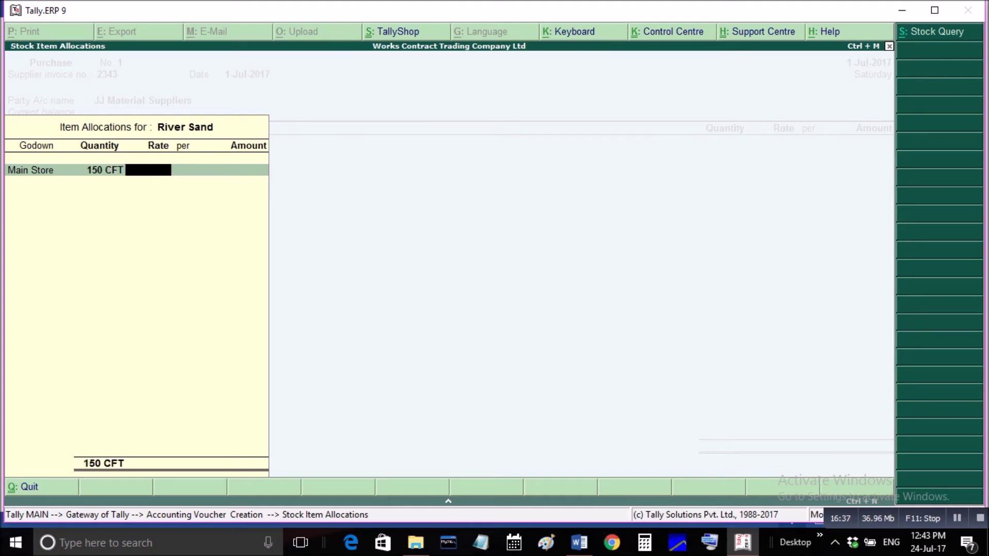
text(4500)
key(Return)
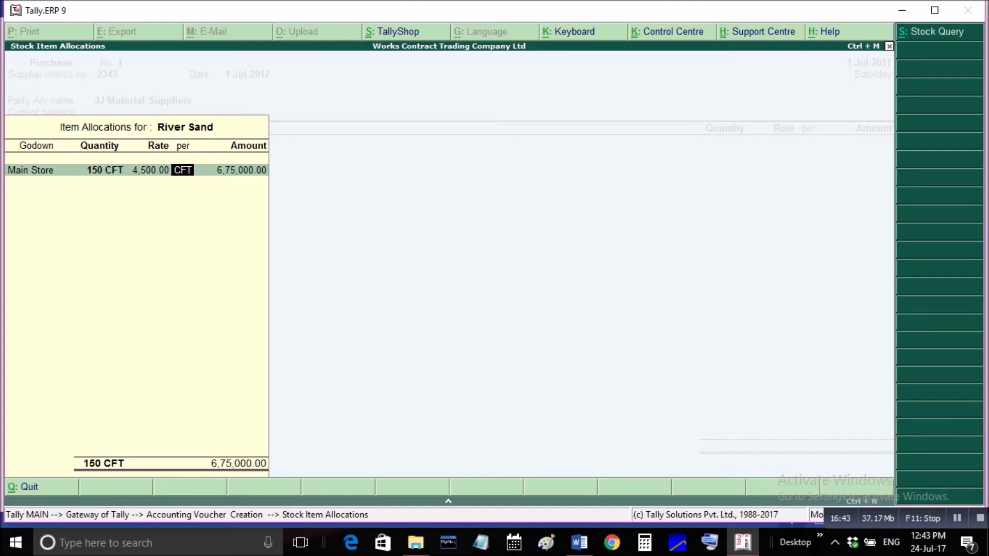
key(Return)
key(Return)
key(Return)
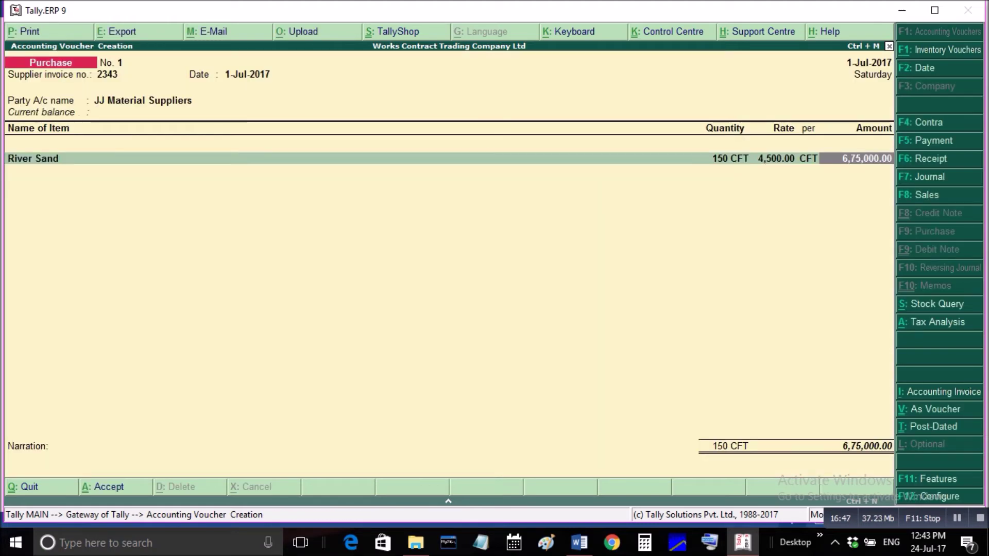
Assign River Sand's full amount to the Purchase ledger with Purchase Taxable as the tax classification
key(Return)
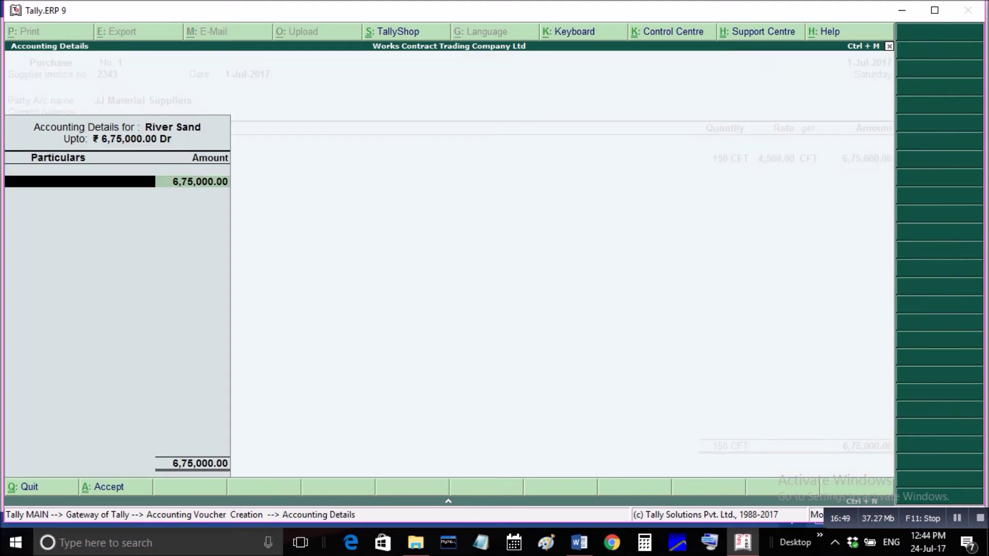
text(P)
key(Return)
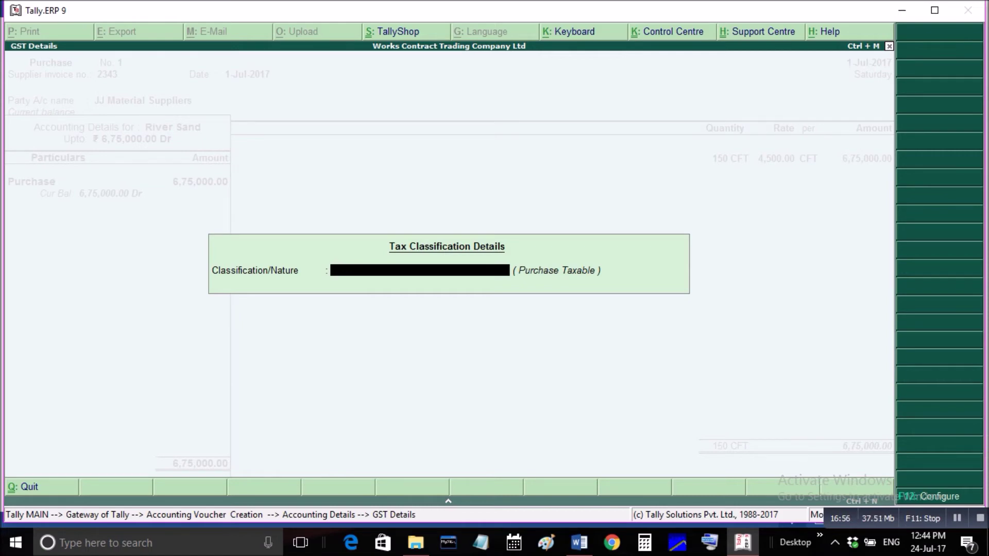
key(space)
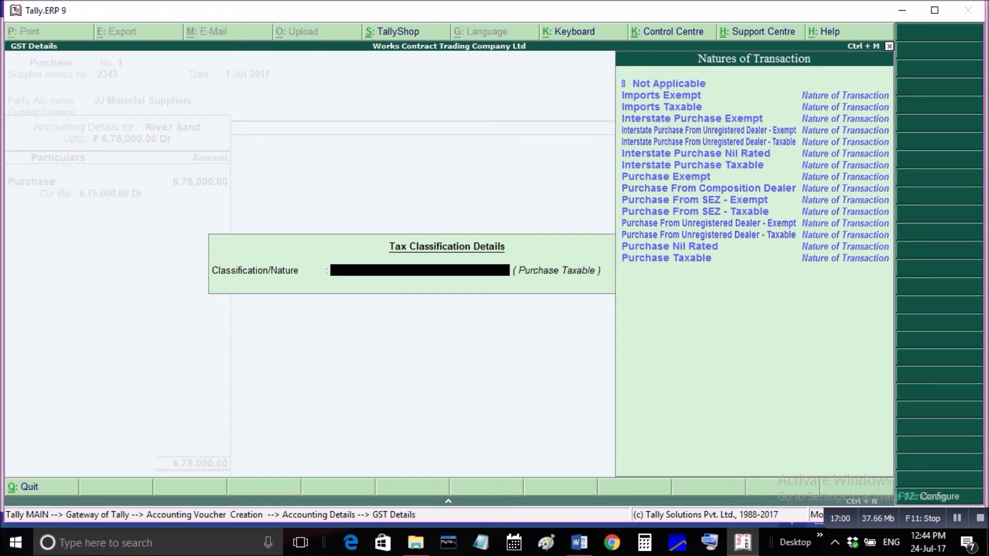
key(Up)
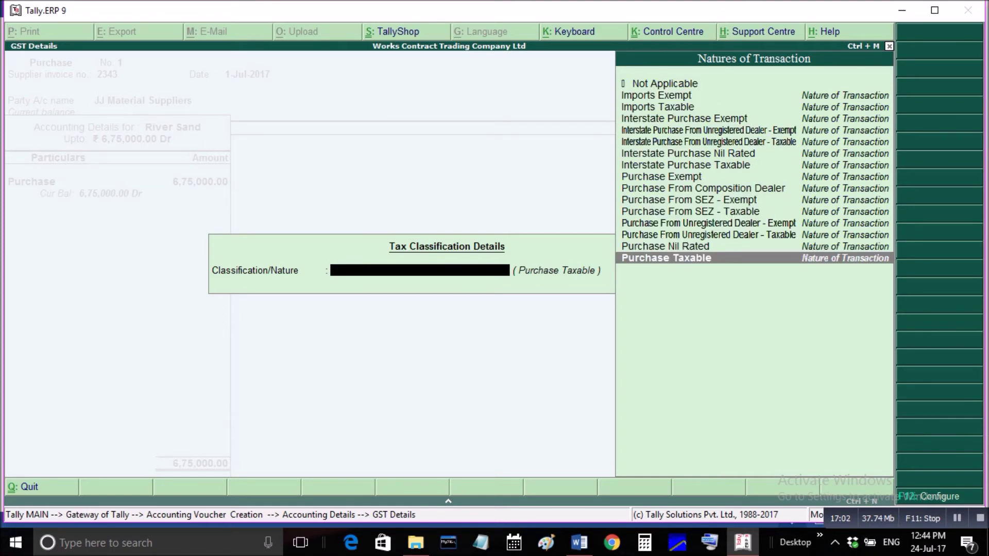
key(Return)
key(Return)
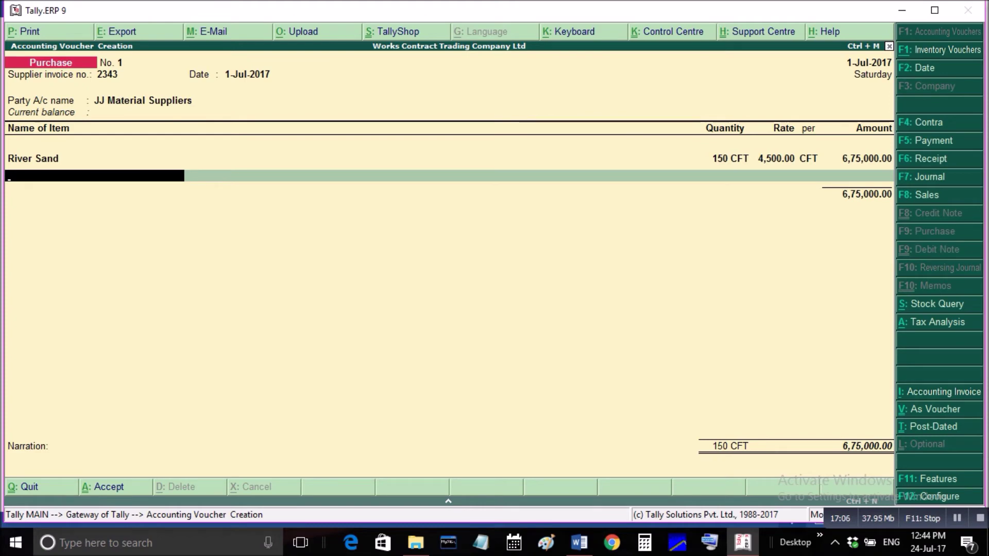
Check the next JJ Material Suppliers material in the Word document and choose Bricks as the voucher's second item
click(579, 542)
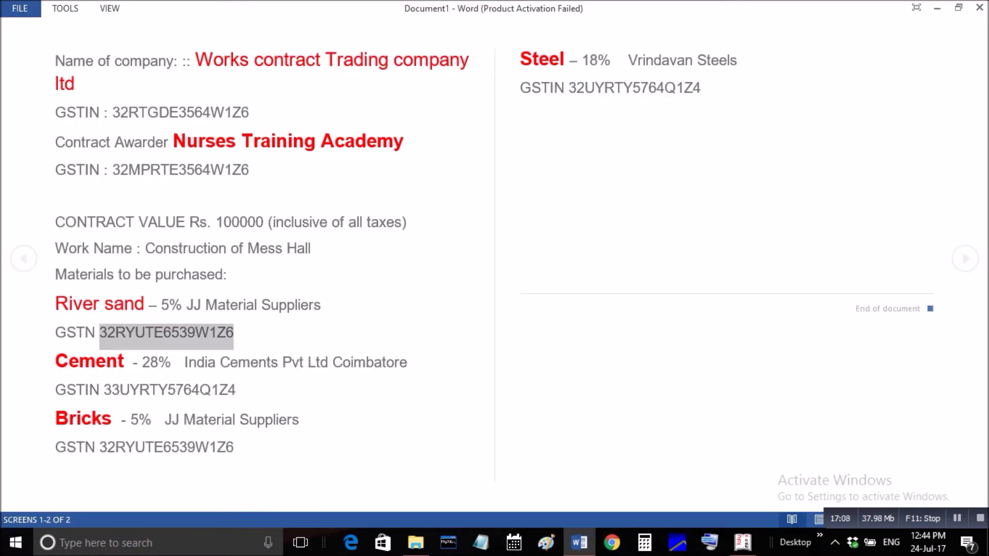
click(742, 542)
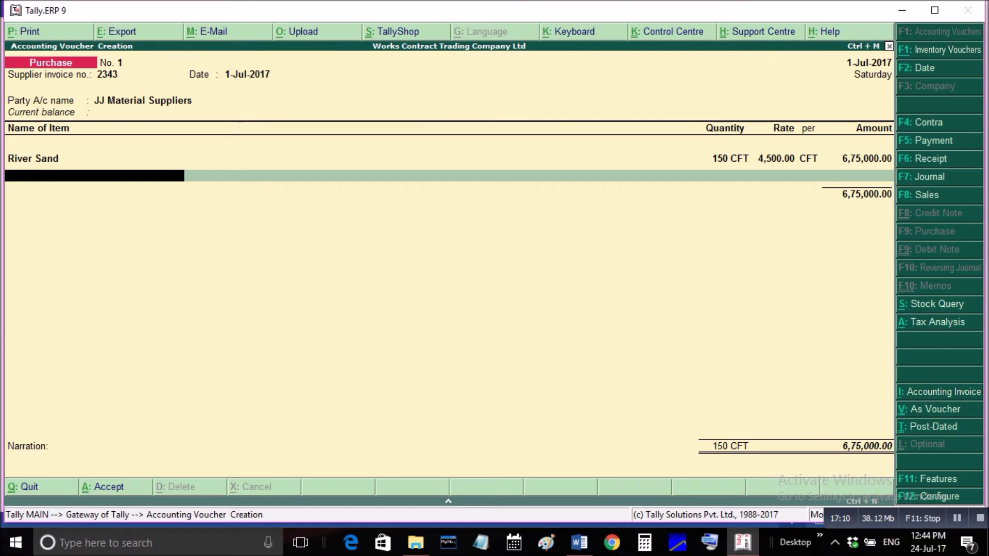
text(Bri)
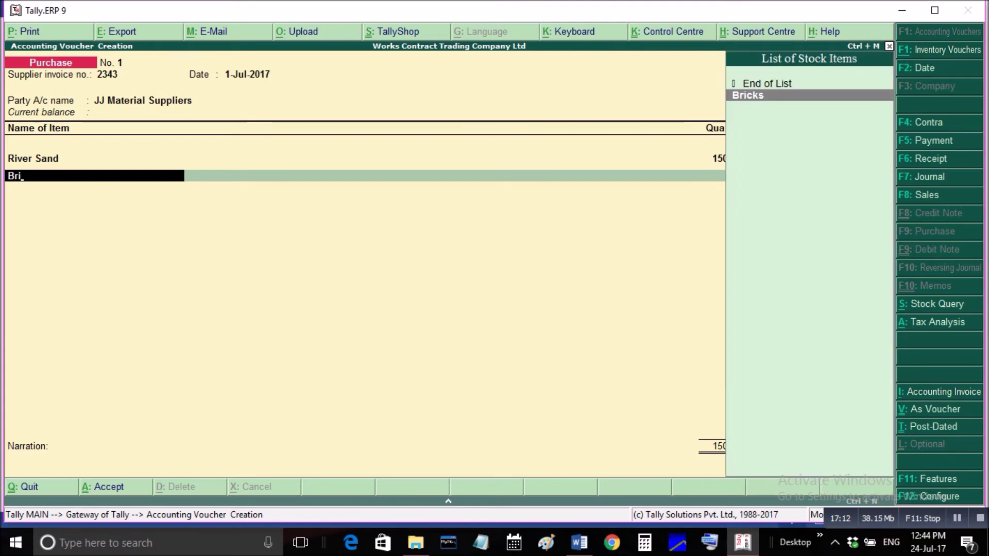
Add Bricks to the purchase voucher, allocated to Main Store with 200 Nos. at a rate of 5 per Nos
key(Return)
key(Return)
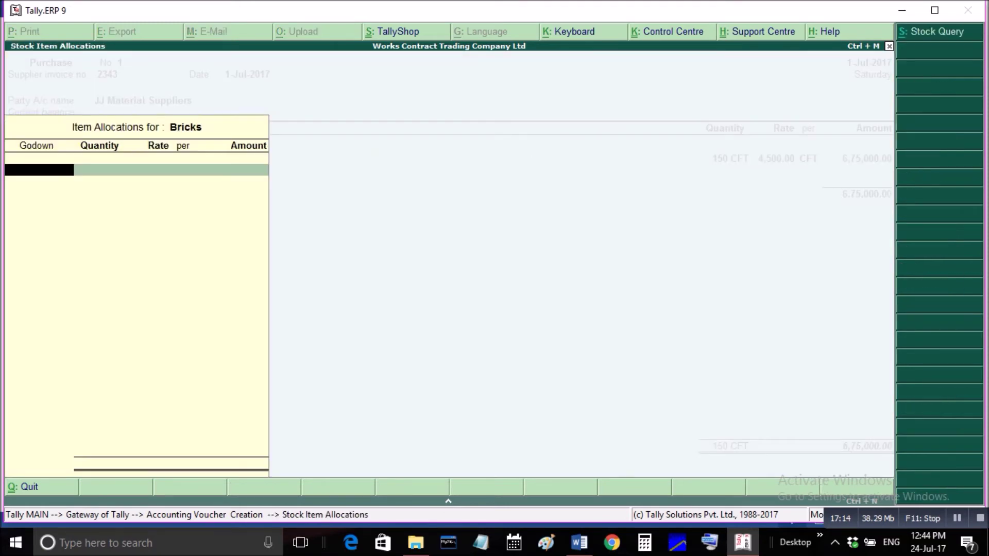
text(M)
key(Return)
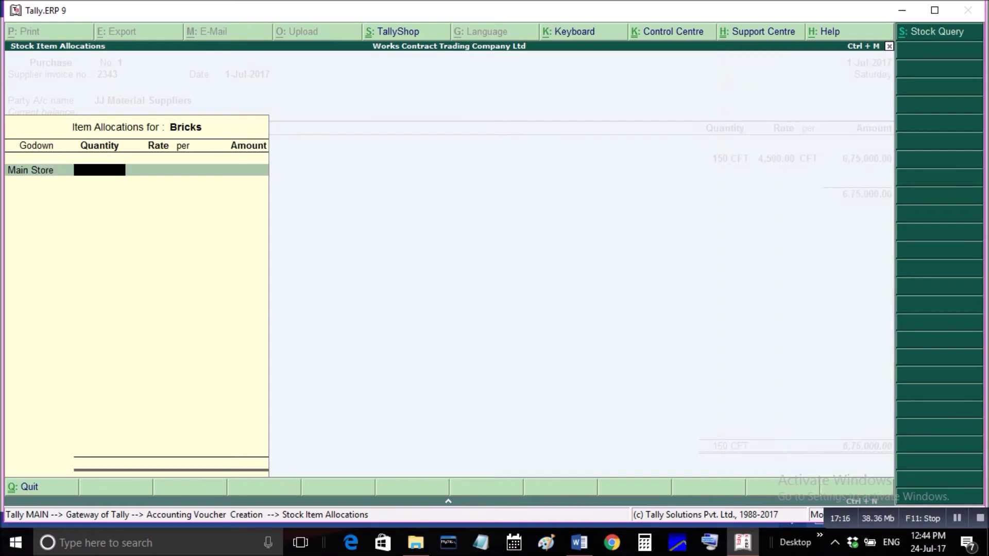
text(200)
key(Return)
text(5)
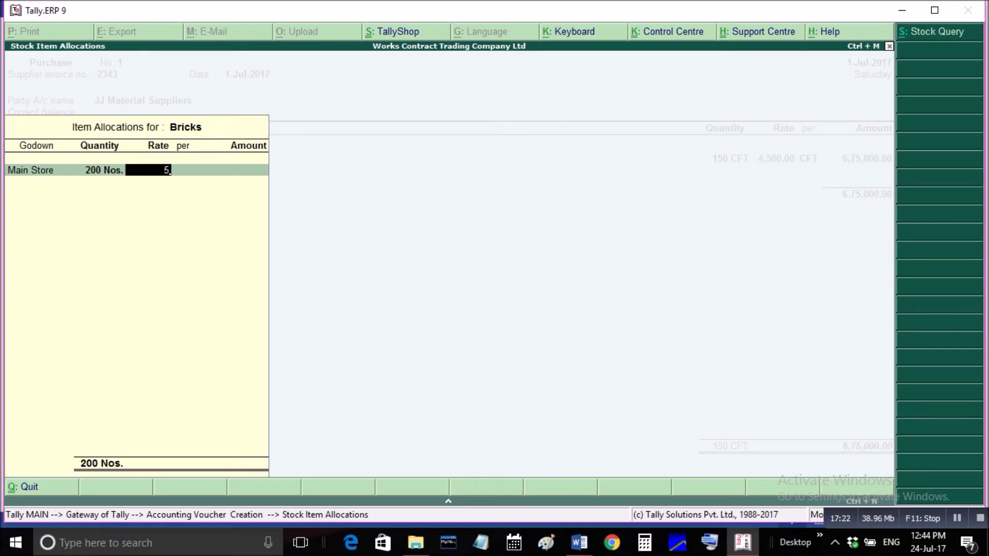
key(Return)
key(Return)
key(Return)
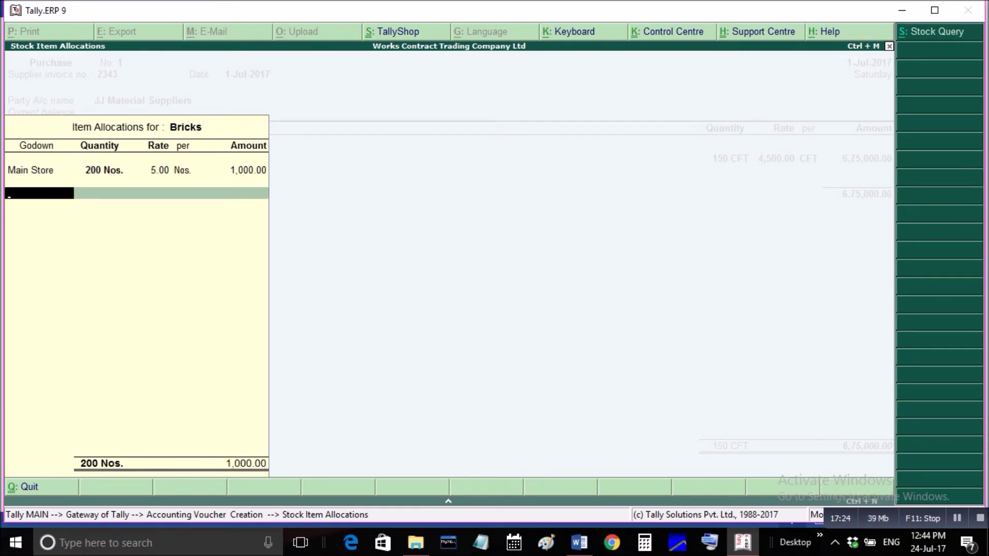
key(Return)
key(Return)
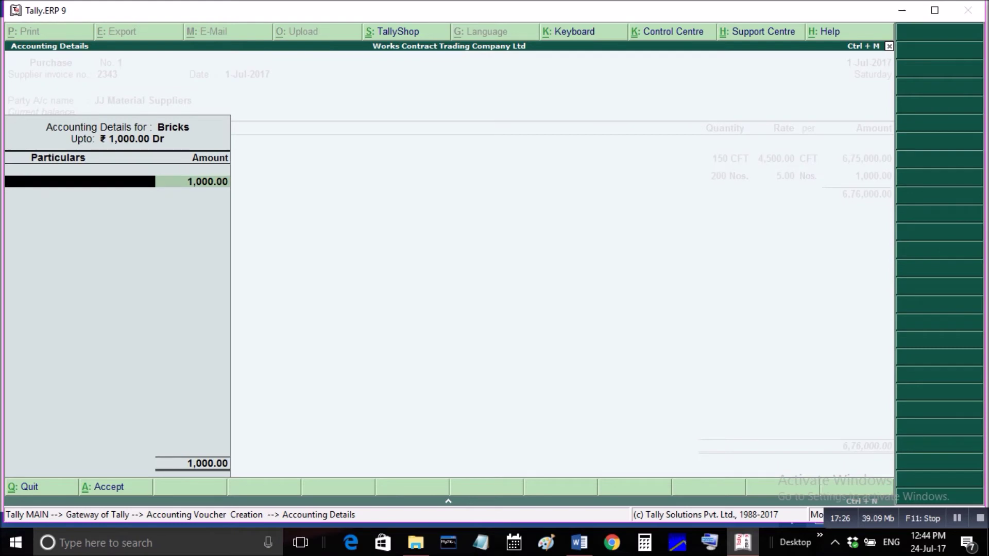
Allocate the Bricks amount to the Purchase ledger, keeping the default tax classification
text(P)
key(Return)
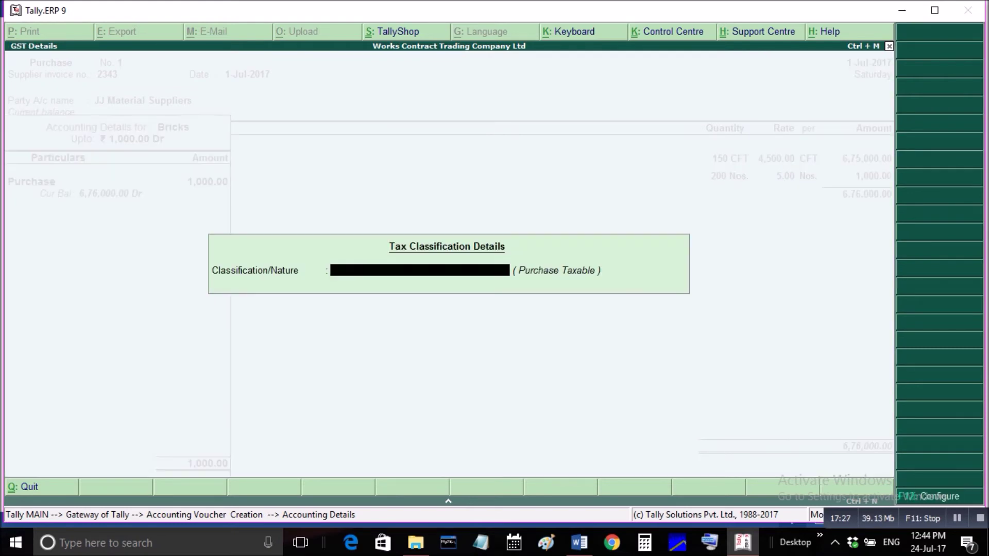
key(Return)
key(Return)
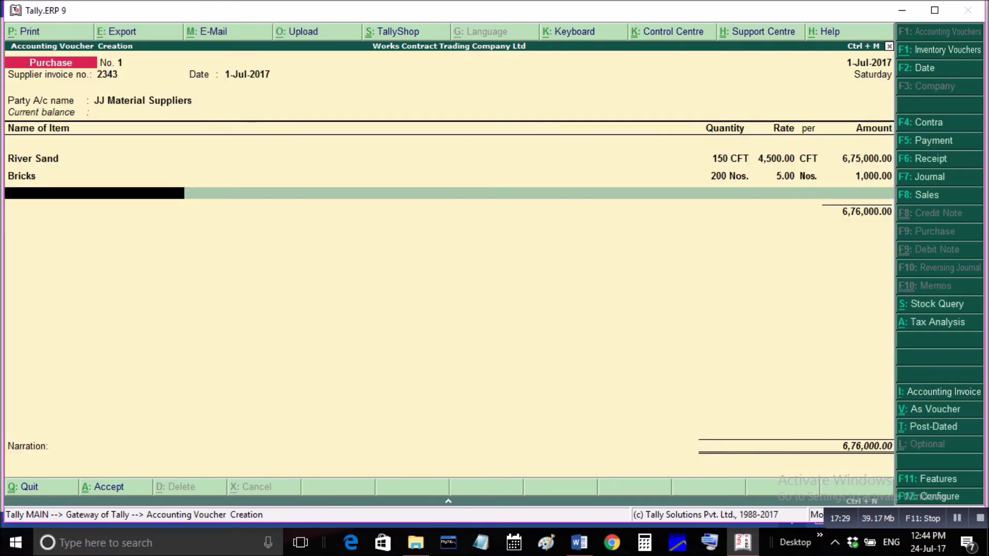
End the item list and add the CGST and SGST ledgers to the purchase voucher
key(Return)
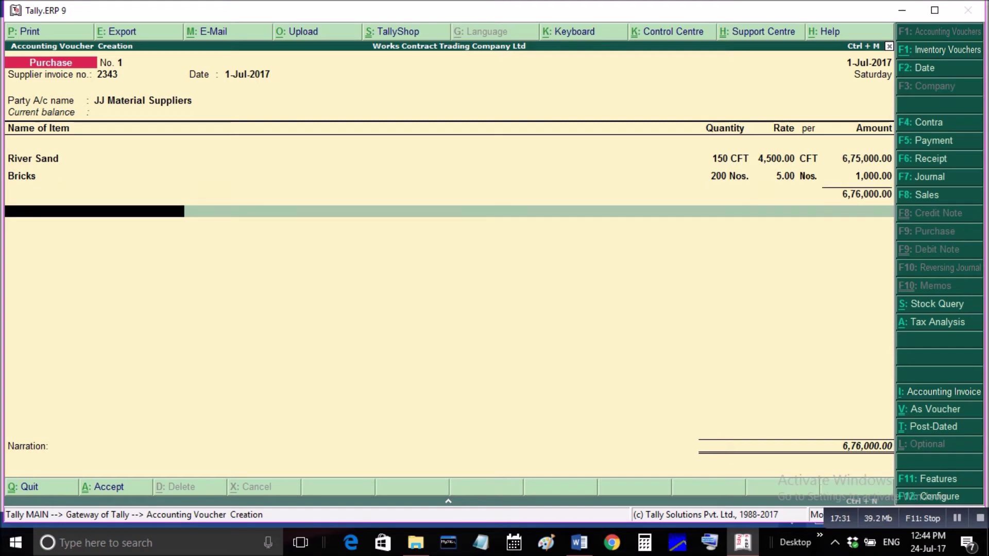
text(cg)
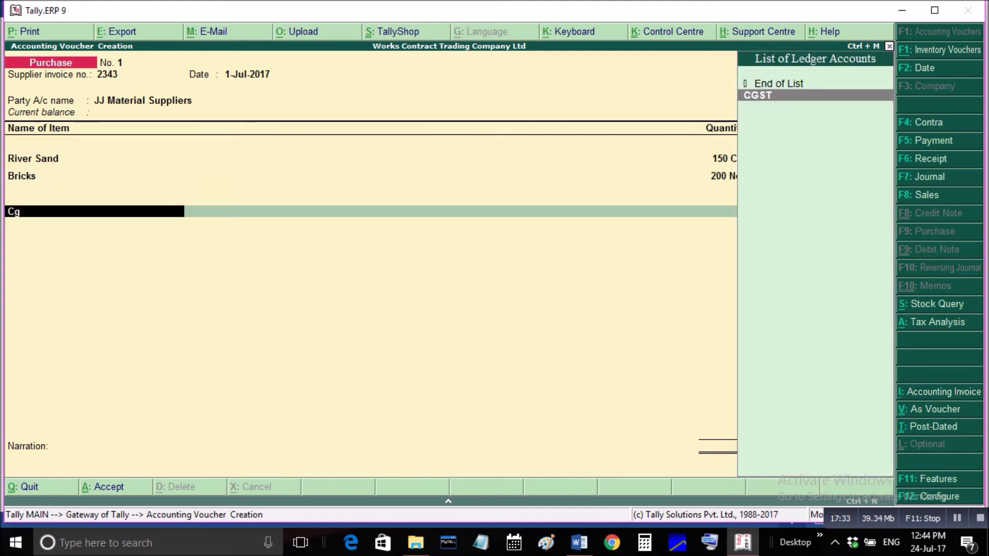
key(Return)
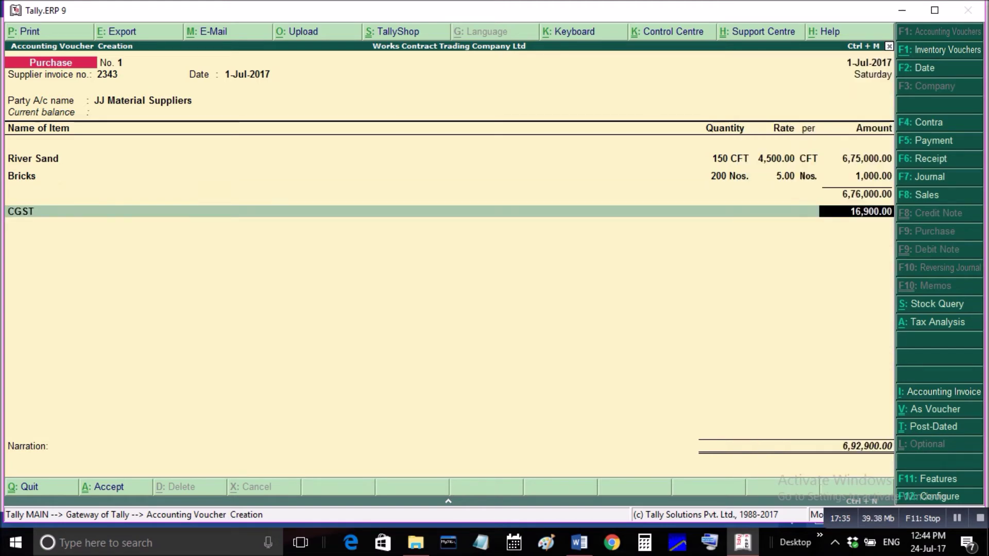
key(Return)
text(Sg)
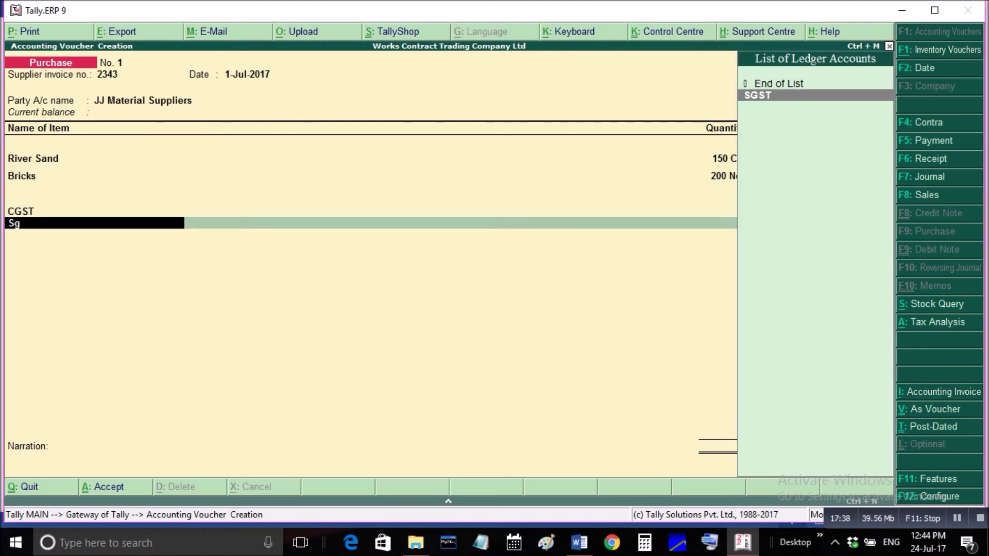
key(Return)
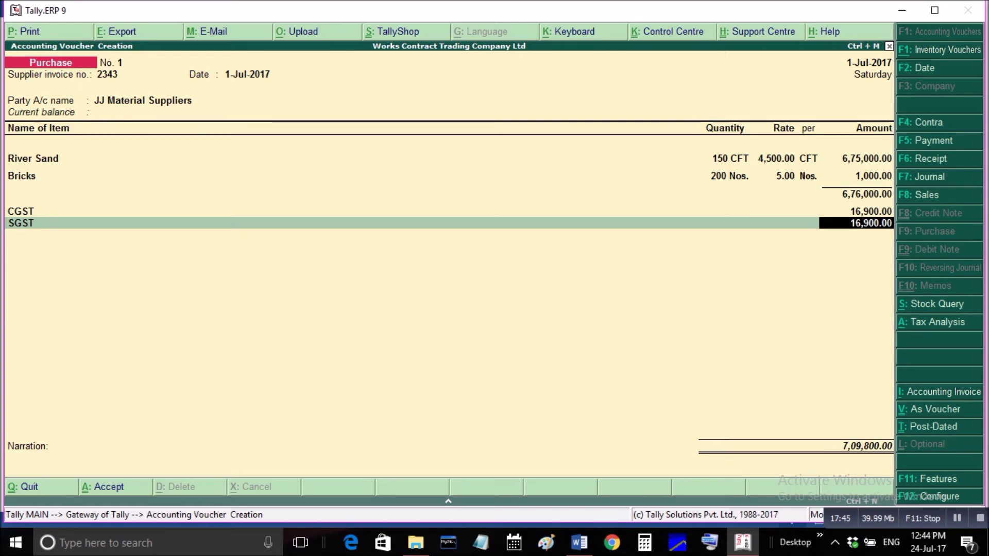
Check the voucher's tax analysis in detailed view and save the purchase voucher
key(alt+a)
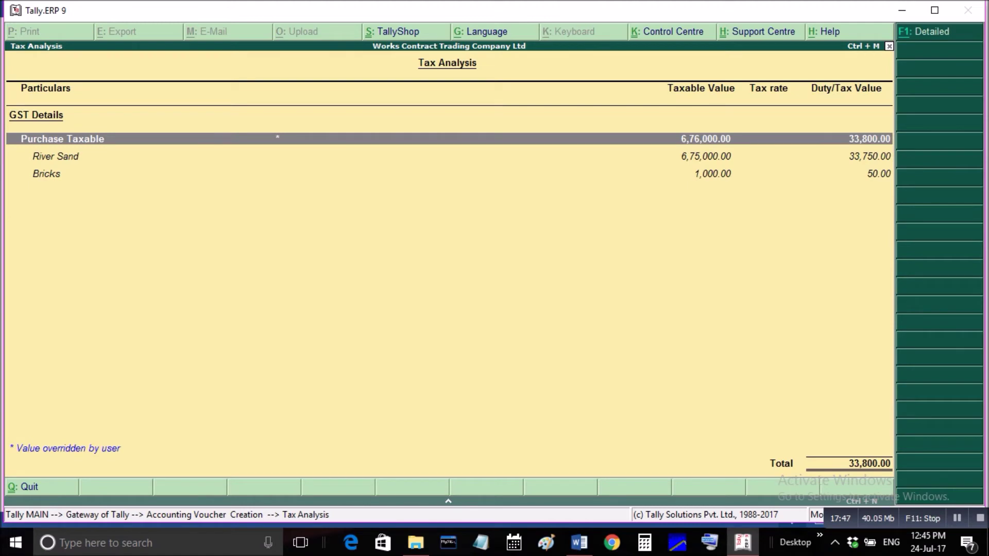
key(alt+F1)
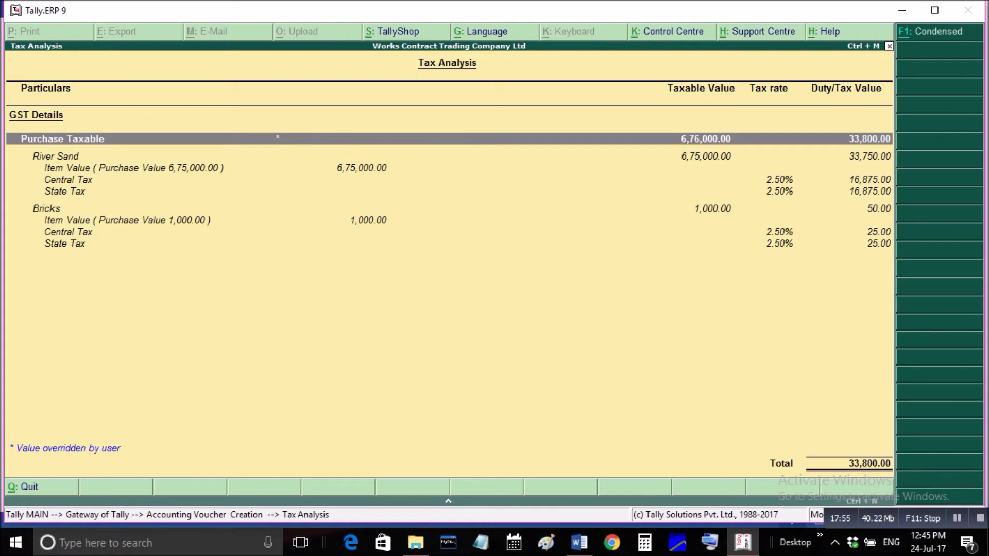
key(Escape)
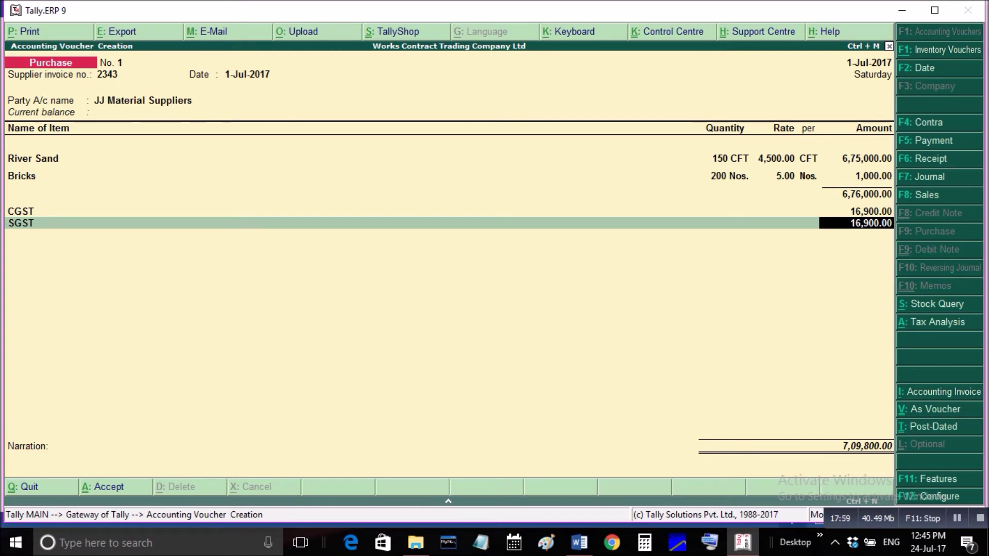
key(ctrl+a)
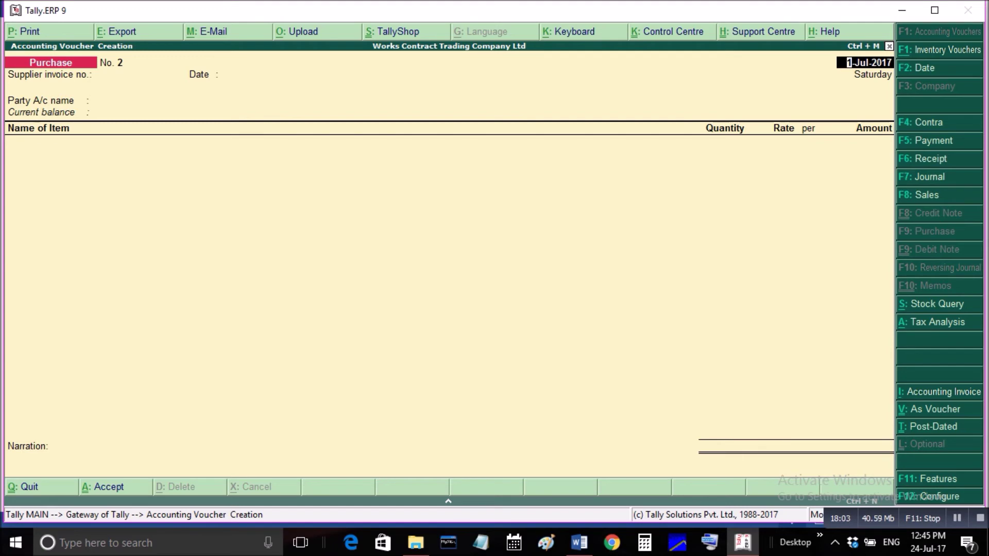
Consult the Cement supplier details in the Word document and return to Tally.ERP 9
click(579, 543)
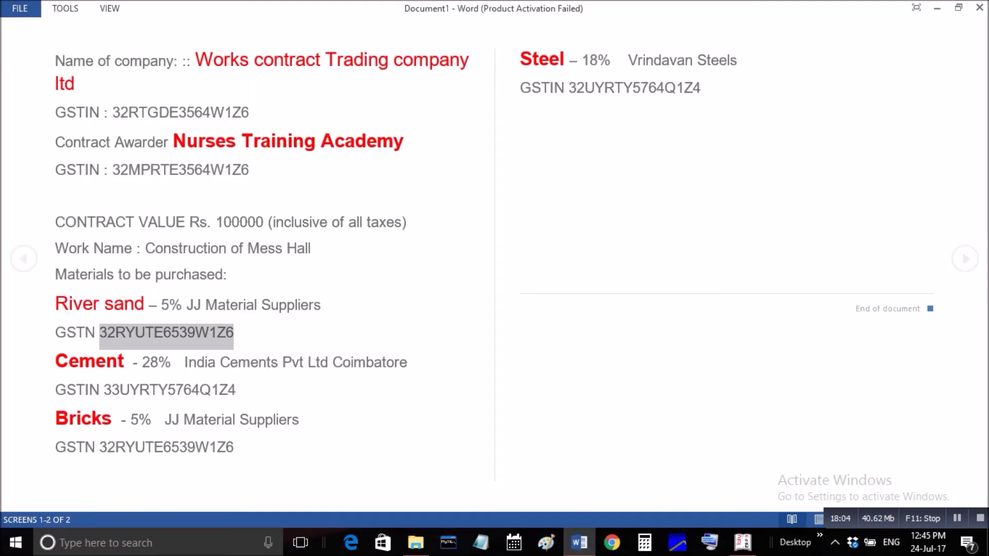
drag(56, 364, 124, 364)
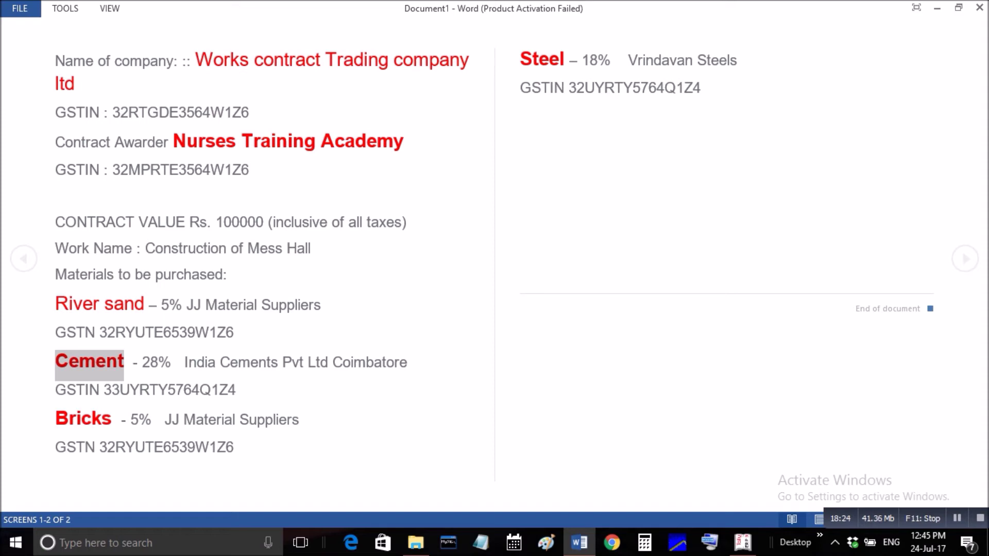
click(742, 542)
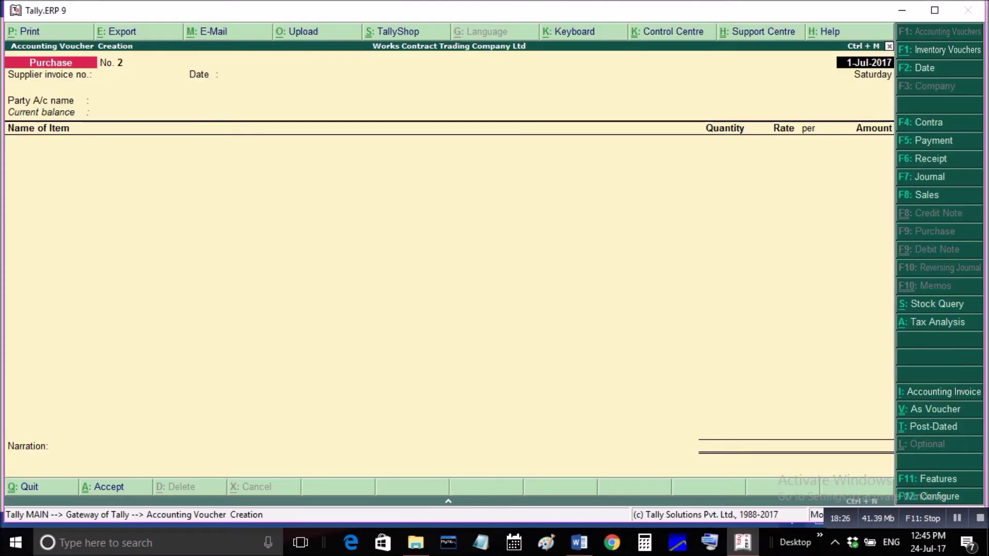
Enter supplier invoice number 6545 in the new purchase voucher, keeping 1-Jul-2017 for the voucher and invoice dates
key(Return)
text(6545)
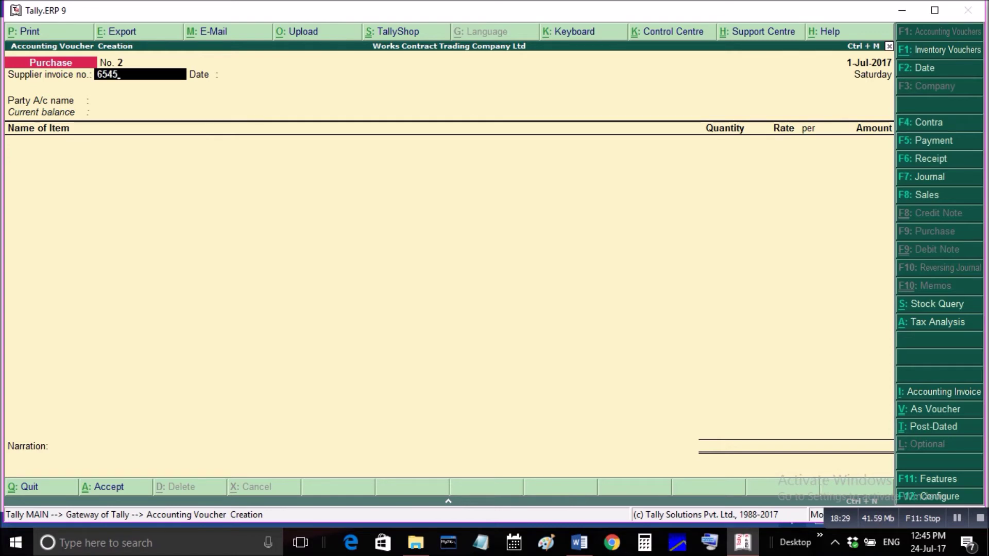
key(Return)
key(Return)
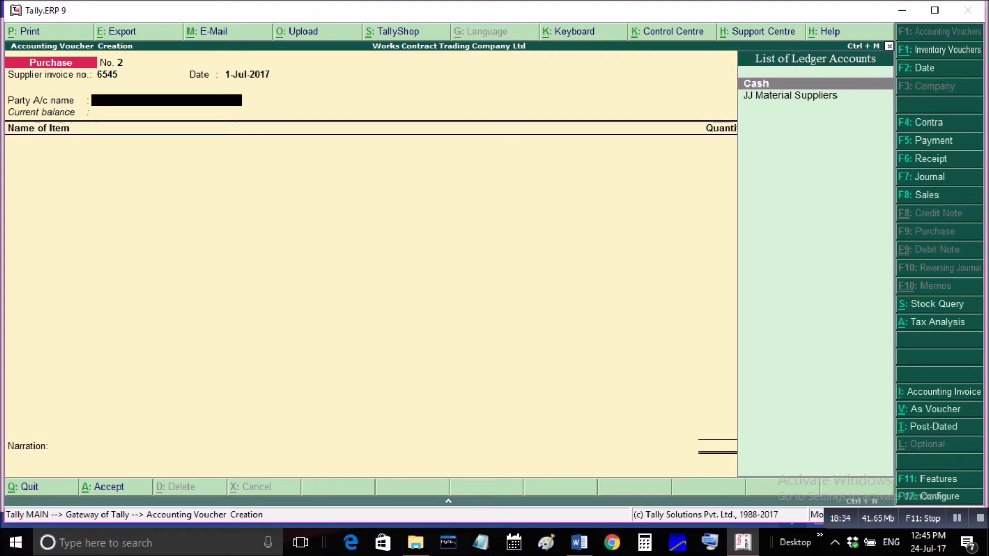
Start a new party ledger from the voucher and name it India Cements Pvt Ltd, copying the name from the Word document
key(alt+c)
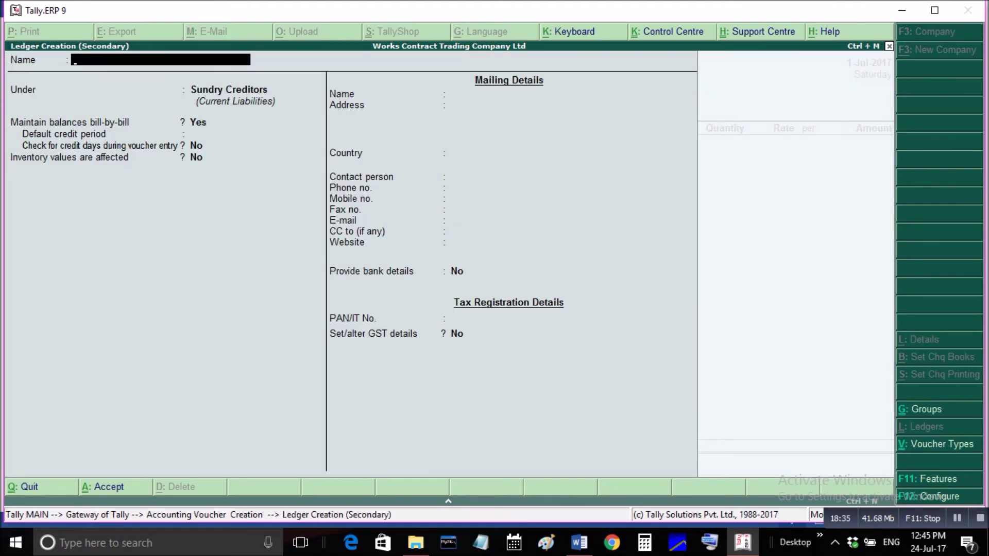
click(579, 543)
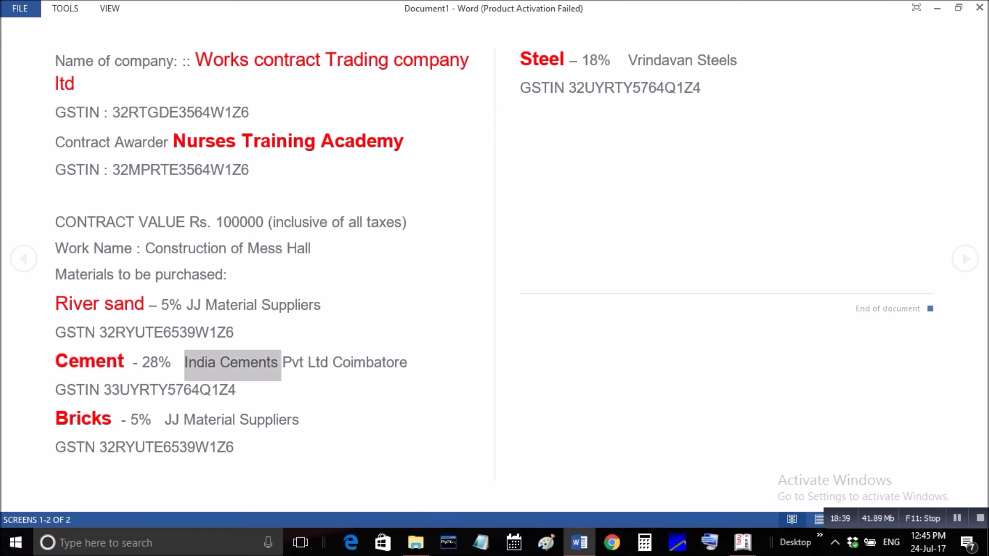
right_click(281, 363)
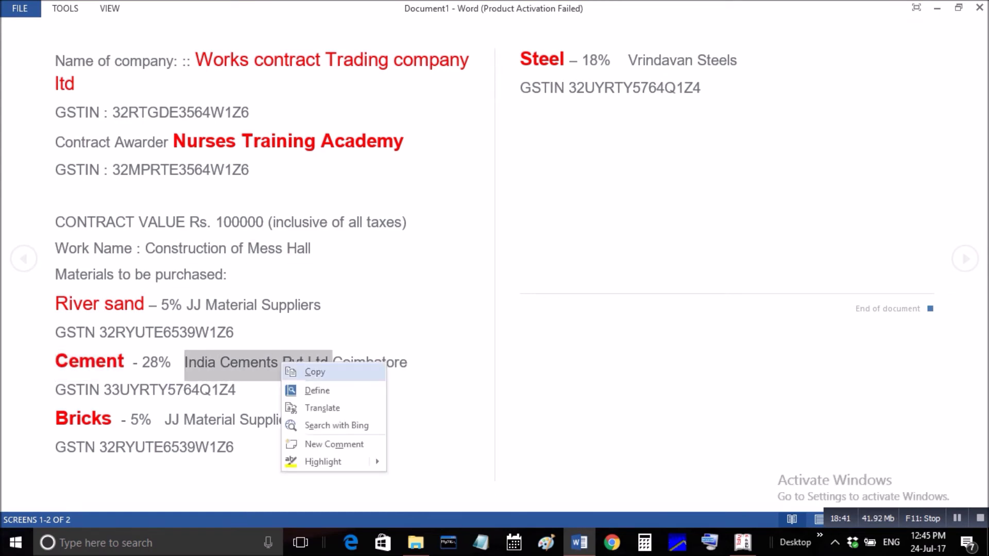
click(313, 373)
key(alt+Tab)
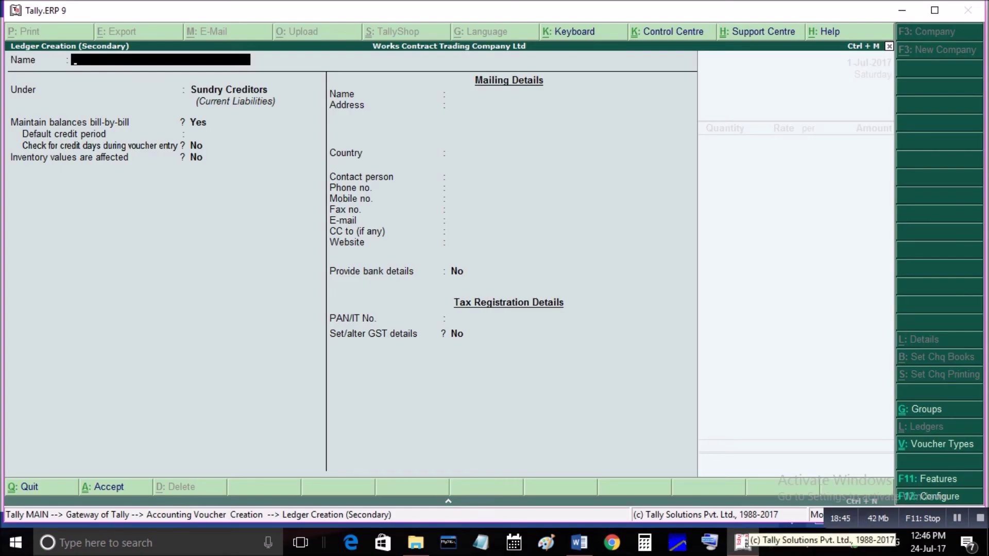
key(ctrl+alt+v)
key(Return)
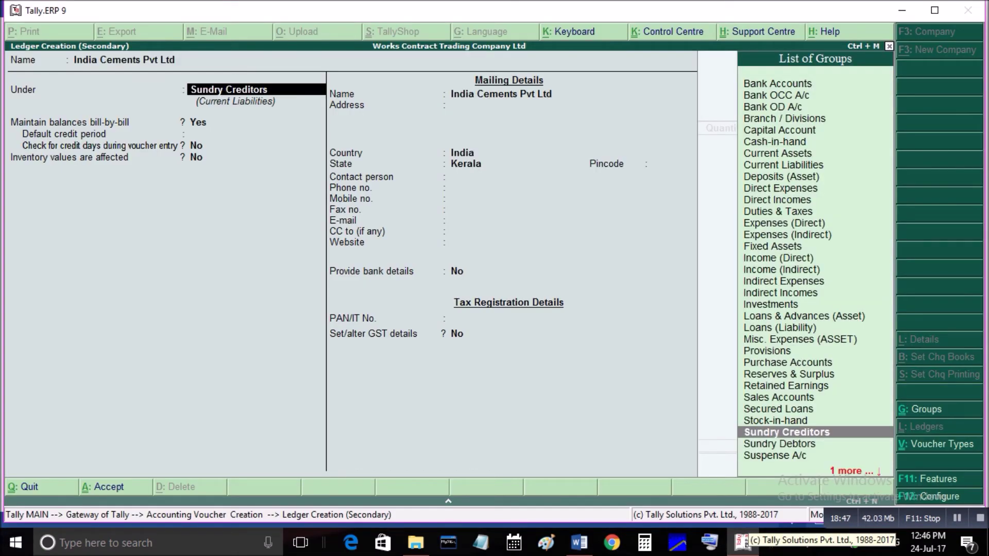
Keep the ledger under Sundry Creditors with default billing settings, leave the address blank, and set the state to Tamil Nadu
key(Return)
key(Return)
key(Return)
key(Return)
key(Return)
key(Return)
key(Return)
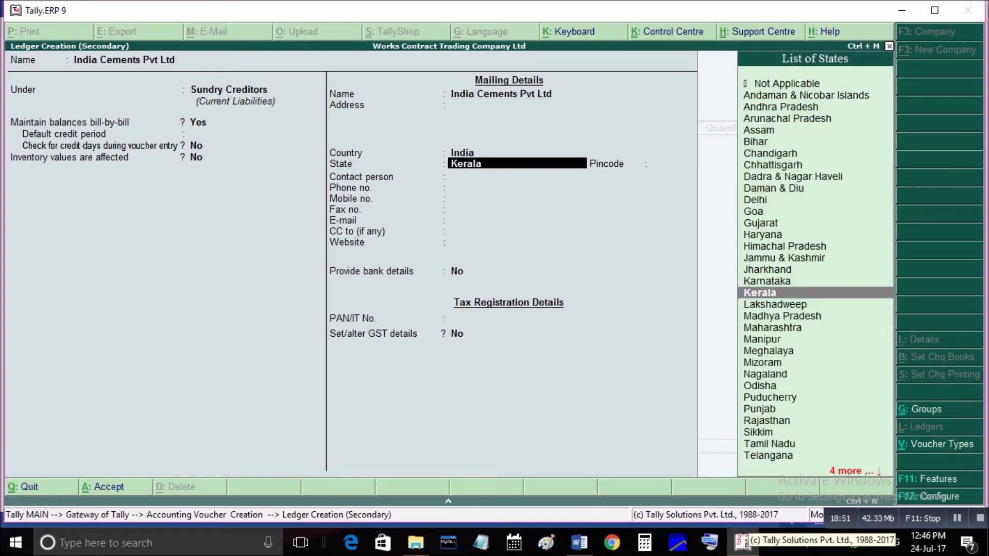
text(T)
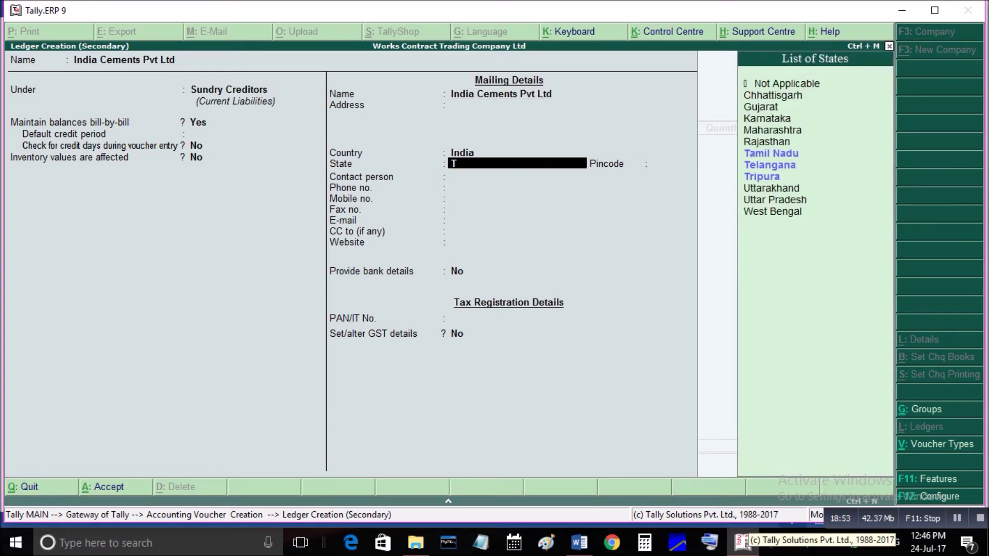
text(a)
key(Return)
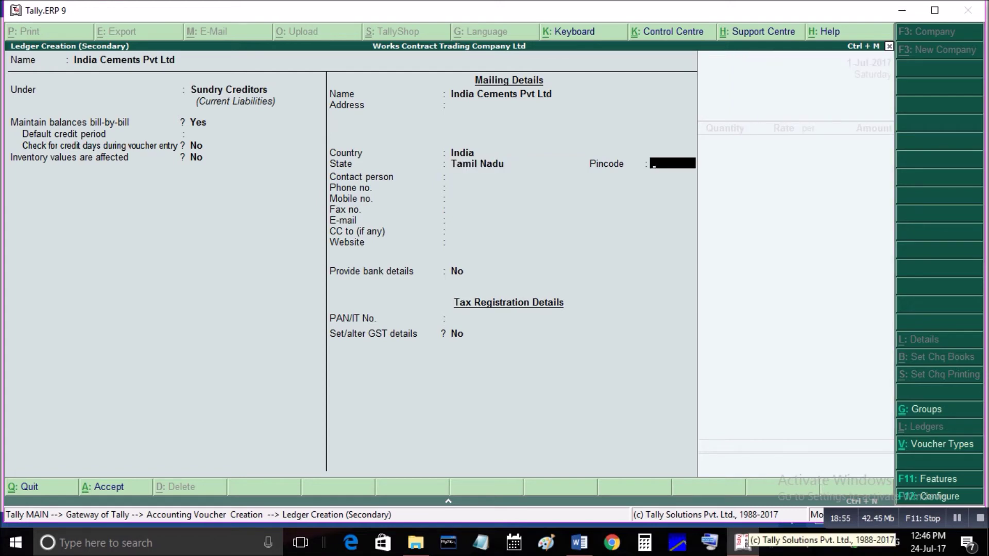
Leave the contact, bank and PAN details unset, enable Set/alter GST details, and keep the registration type as Regular
key(Return)
key(Return)
key(Return)
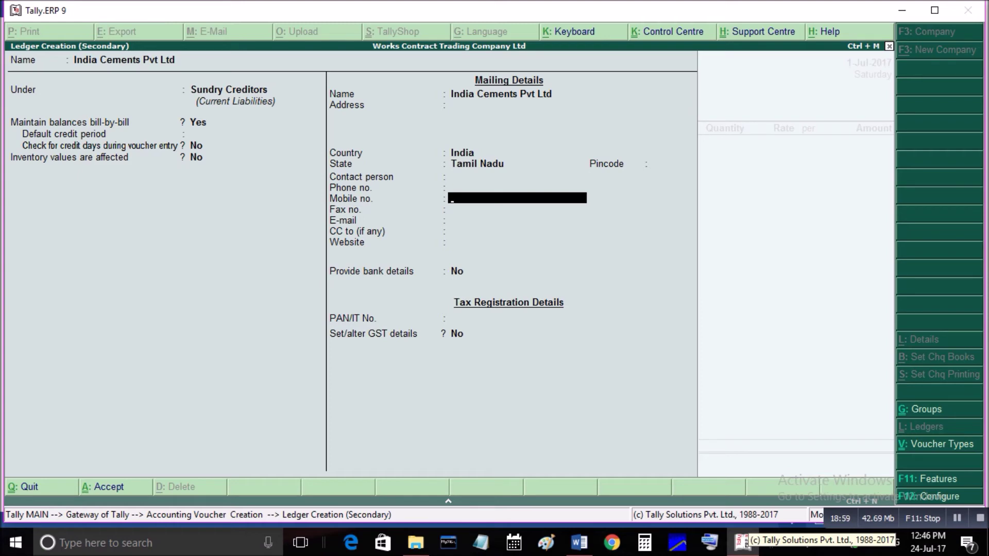
key(Return)
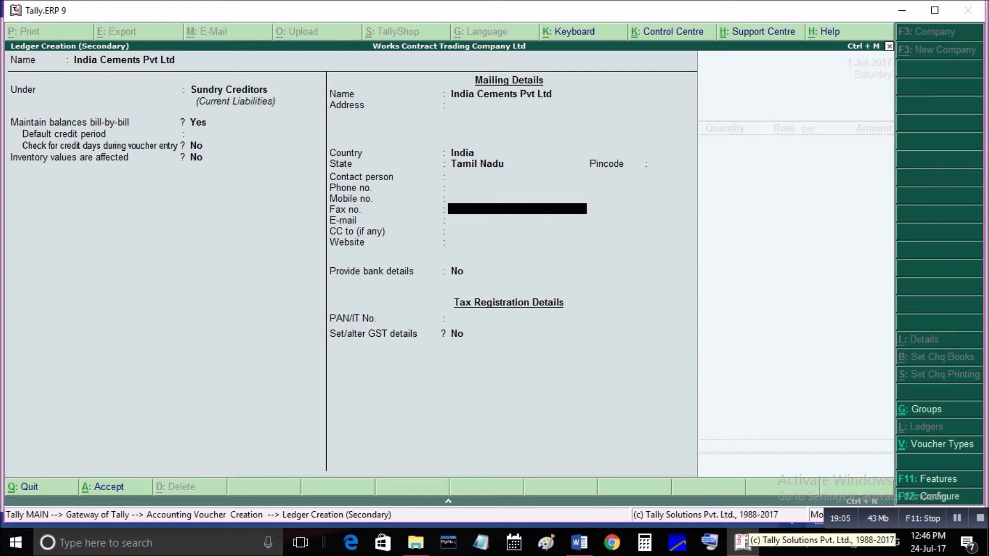
key(Return)
key(Return)
key(Return)
key(Return)
key(Return)
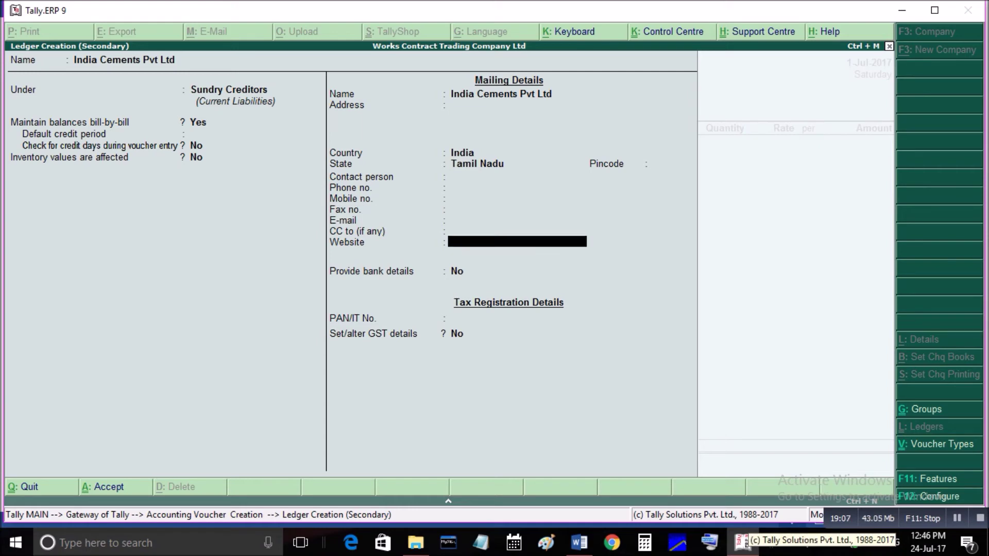
key(y)
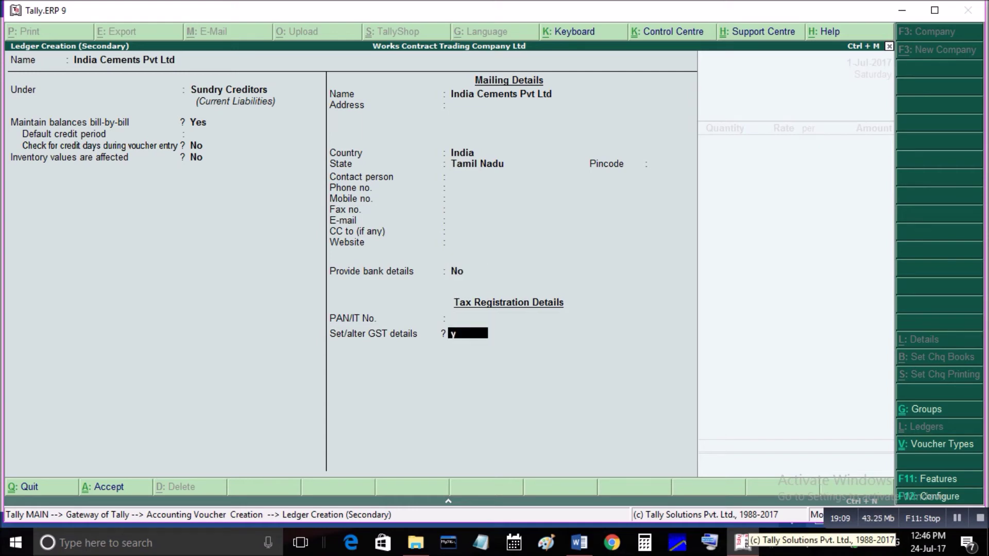
key(Return)
key(Return)
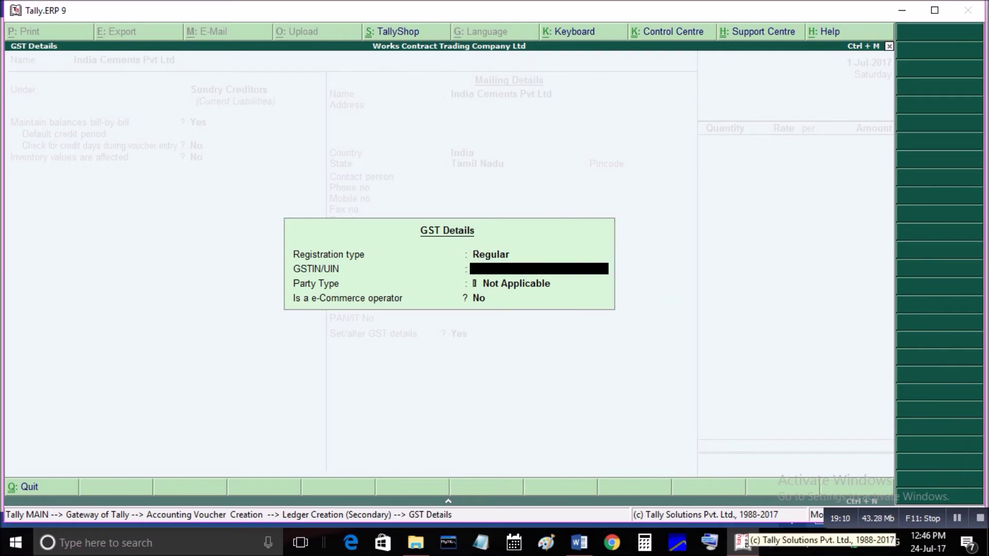
Copy the cement supplier's GSTIN from the Word document and paste it into the GSTIN/UIN of the India Cements Pvt Ltd ledger
key(alt+Tab)
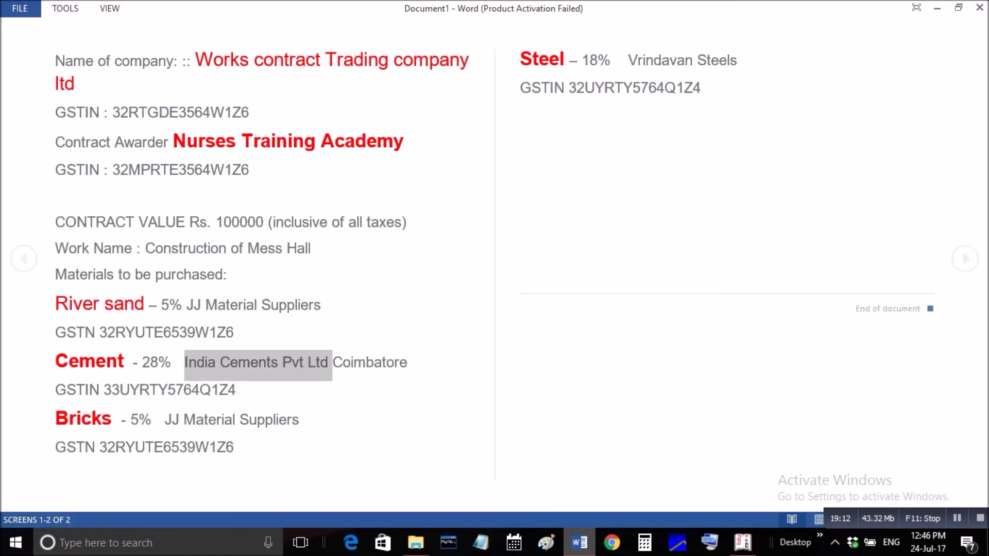
drag(103, 390, 243, 390)
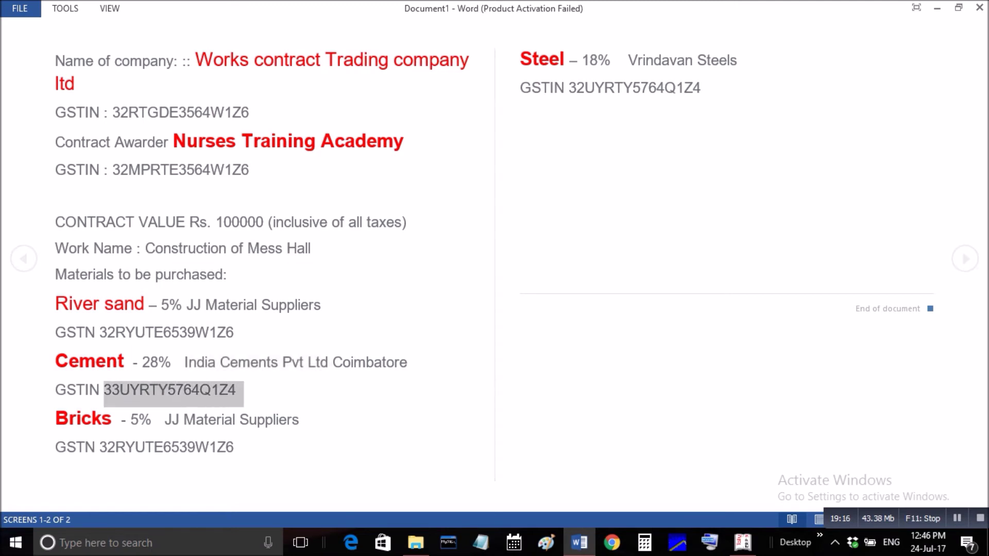
right_click(231, 390)
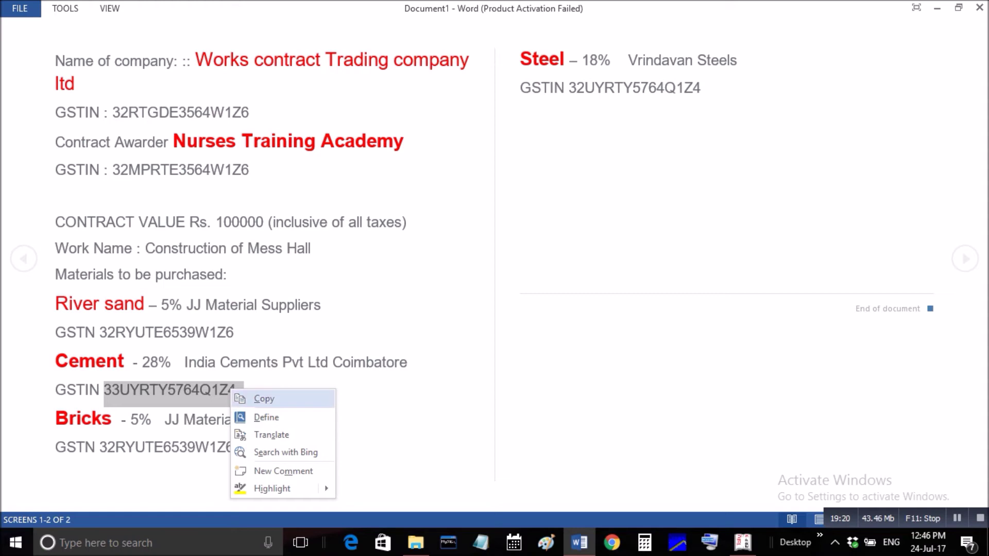
click(264, 398)
key(alt+Tab)
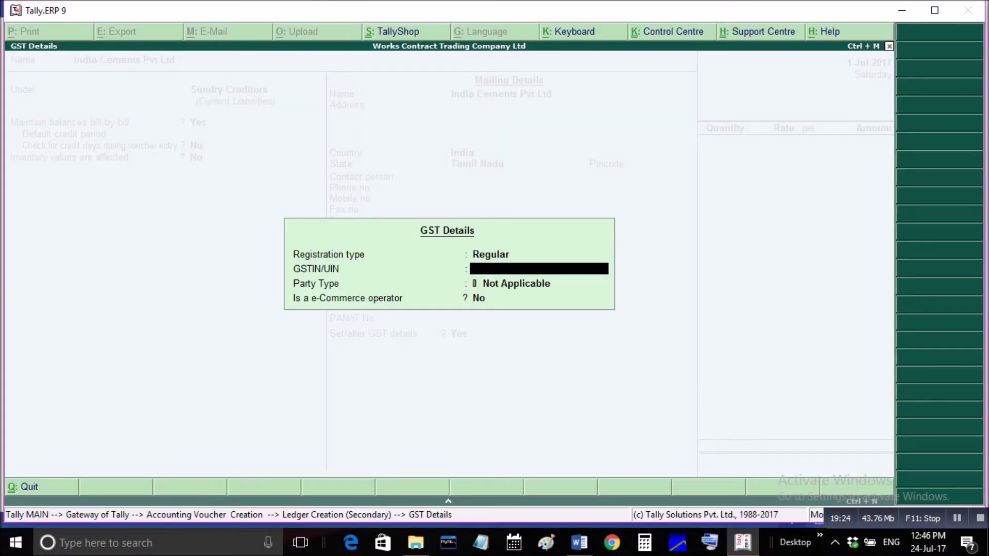
key(ctrl+alt+v)
key(Return)
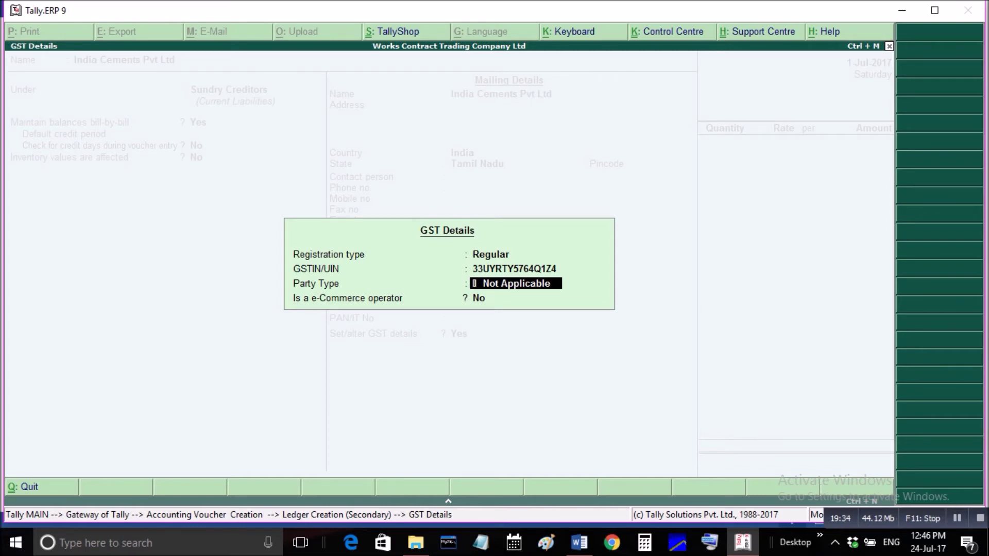
Keep party type Not Applicable and e-Commerce operator No, save the ledger, and accept the default party details to reach the voucher's item entry
key(Return)
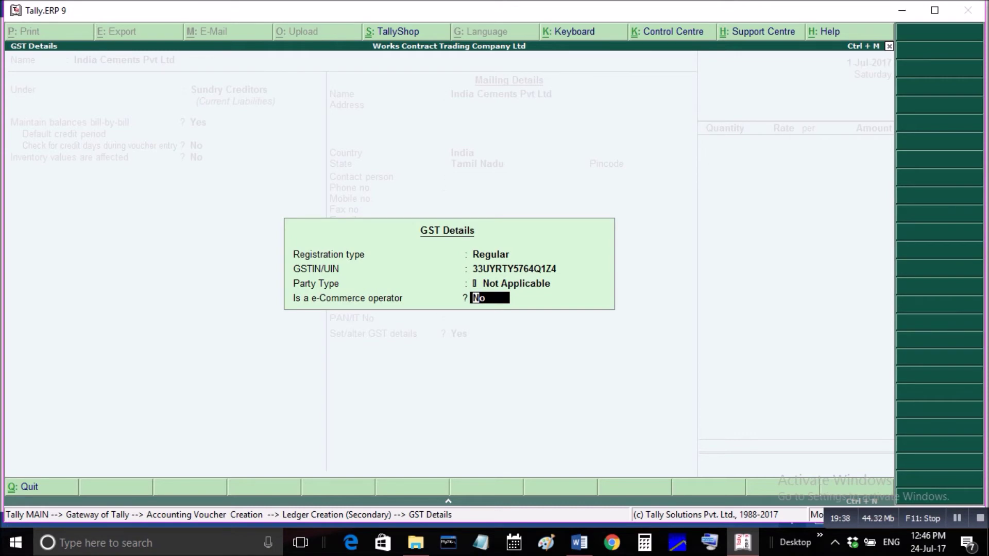
key(Return)
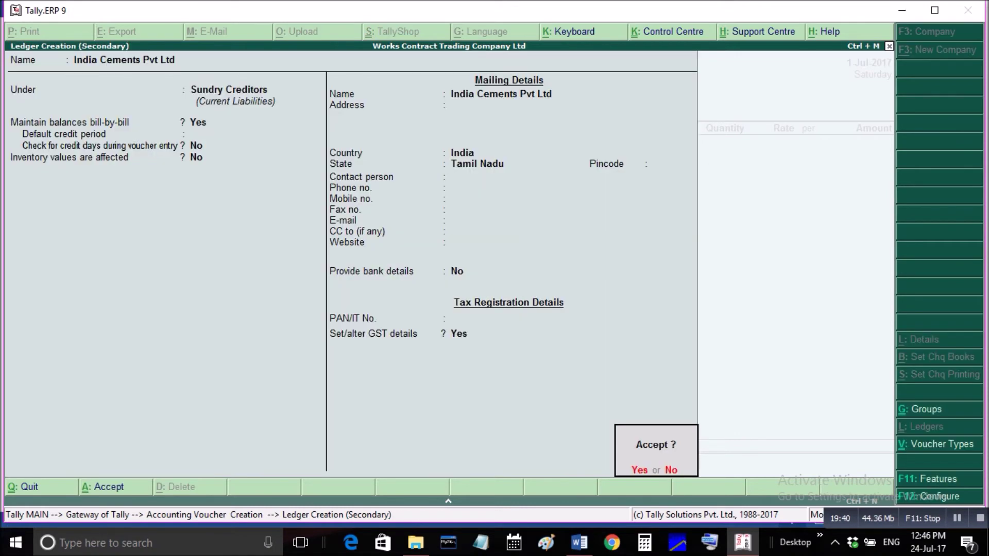
key(Return)
key(Return)
key(Return)
key(Return)
key(Return)
key(Return)
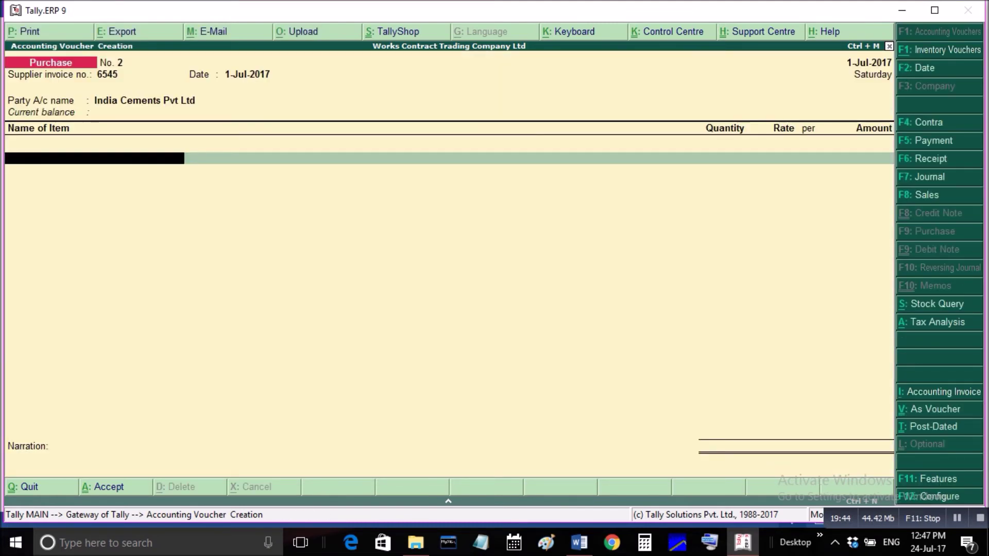
Add the Cement item to the purchase voucher, allocating 200 Bgs to the Main Store godown at a rate of 350 per bag
text(Ce)
key(Return)
key(Return)
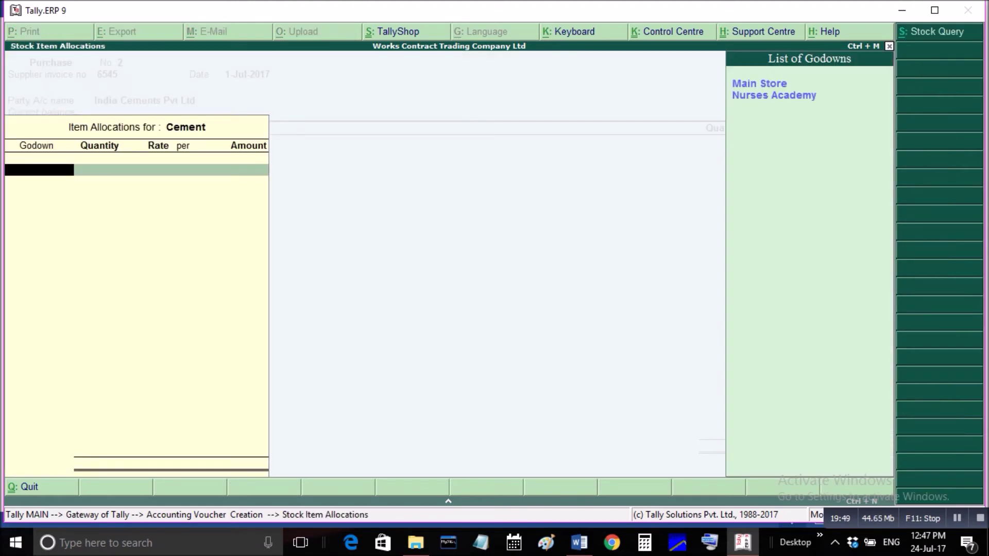
key(Return)
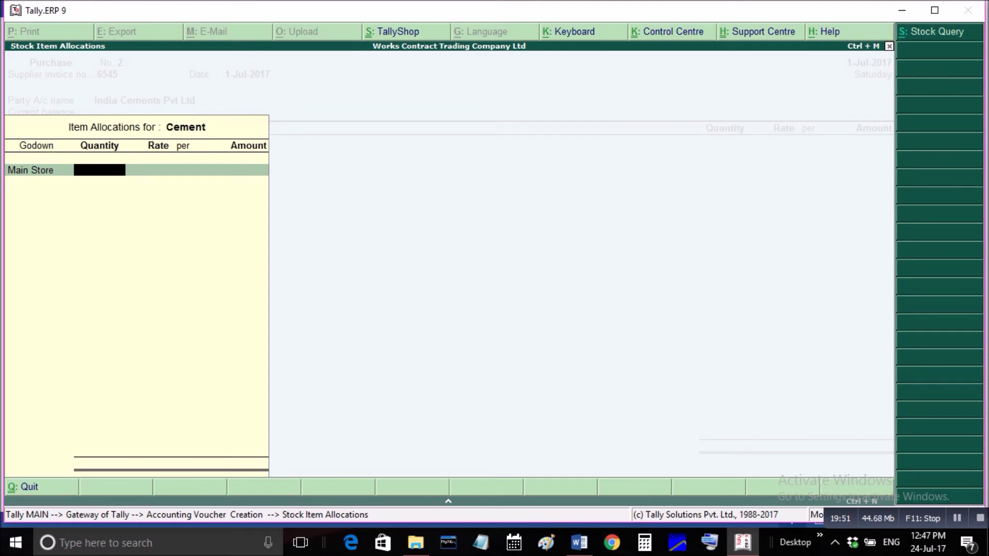
text(200)
key(Return)
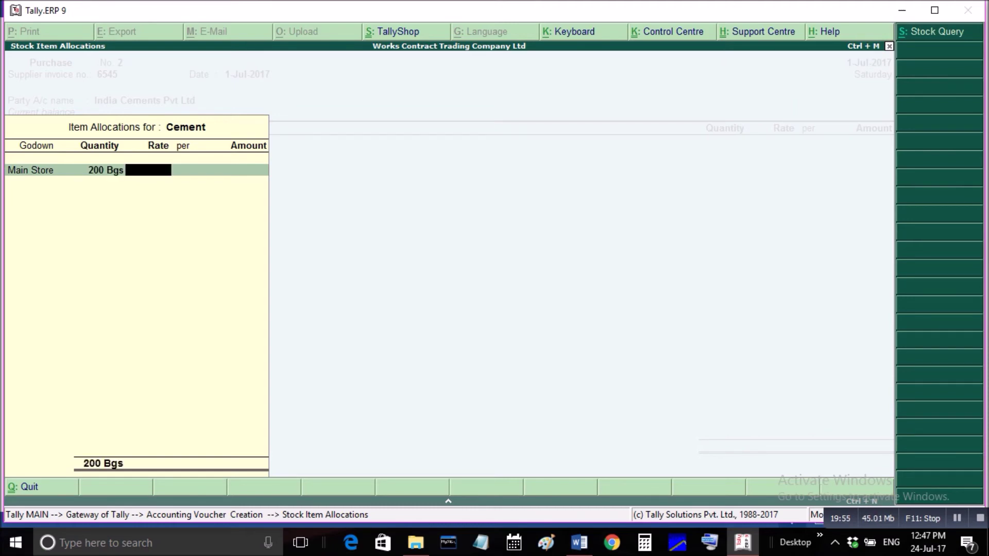
text(350)
key(Return)
key(Return)
key(Return)
key(Return)
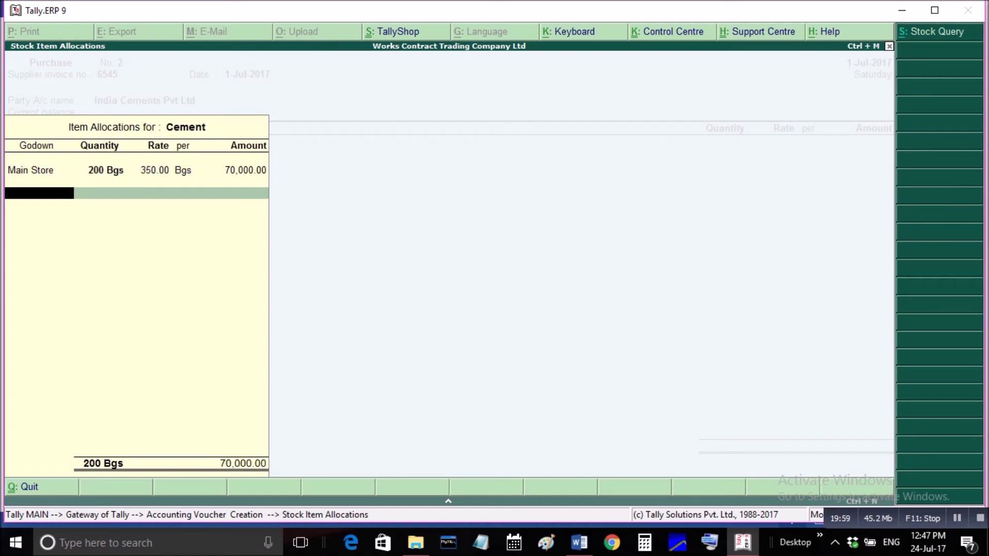
key(Return)
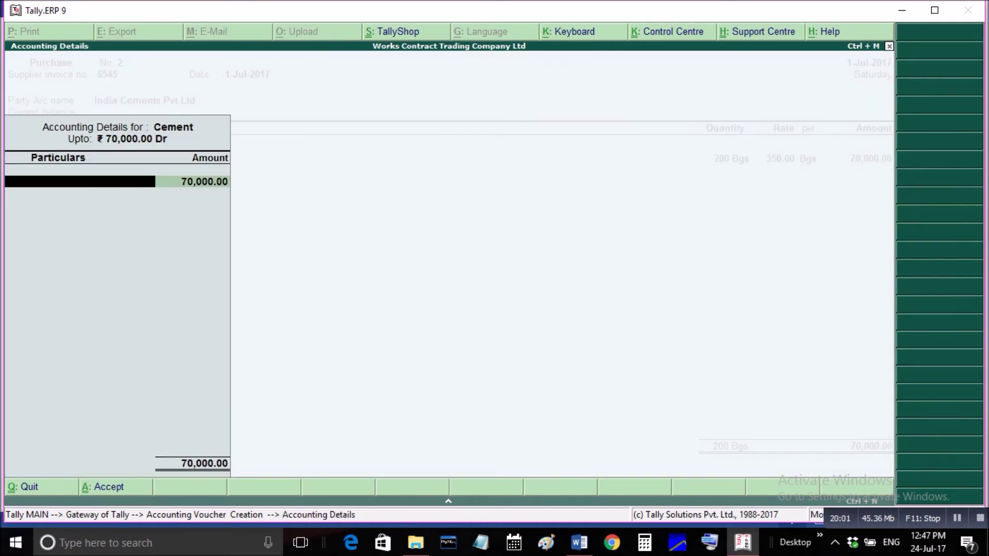
Allocate the cement amount to the Purchase ledger, keeping the default Interstate Purchase Taxable classification
text(Purchase)
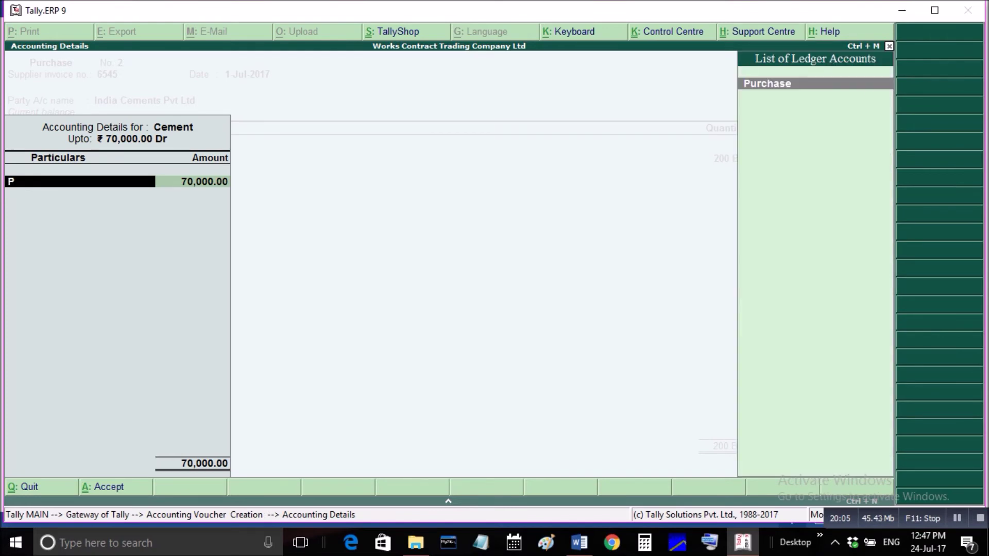
key(Return)
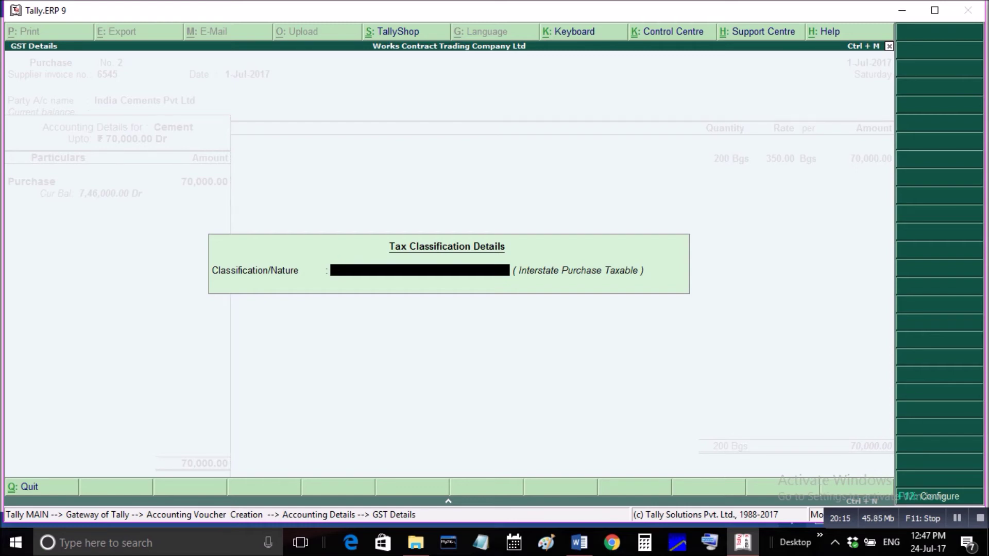
key(Return)
key(Return)
key(Return)
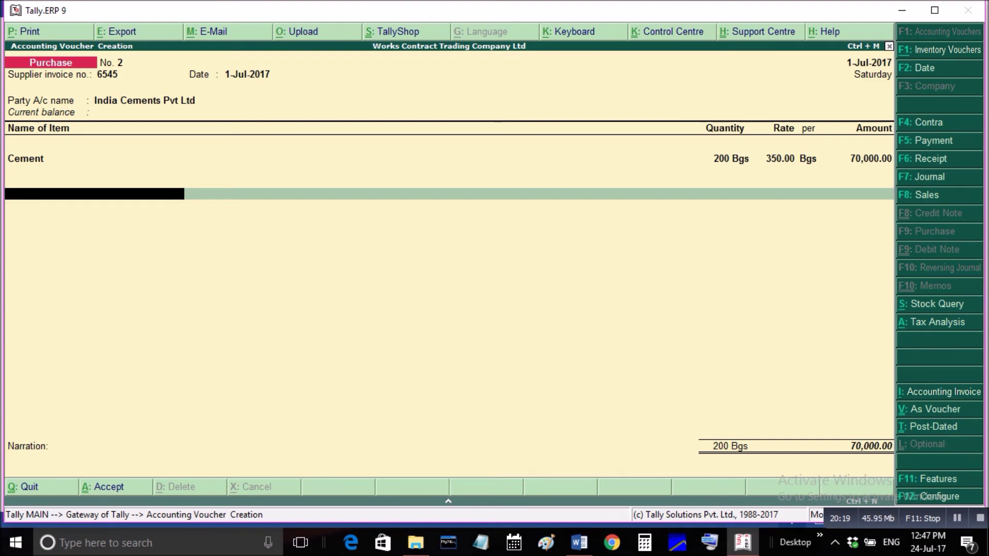
Add the IGST ledger with its calculated amount, leave the narration blank, and save the cement purchase voucher
text(Ig)
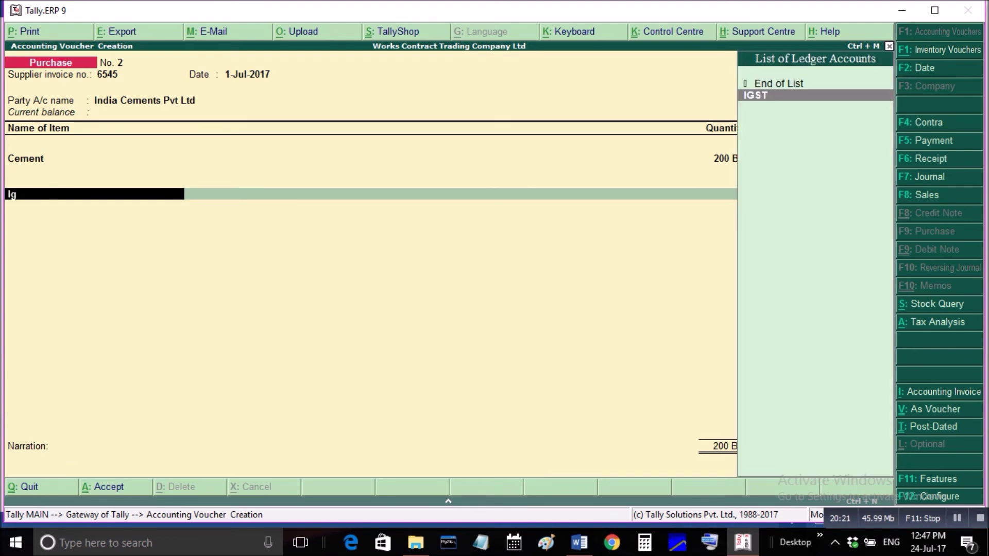
key(Return)
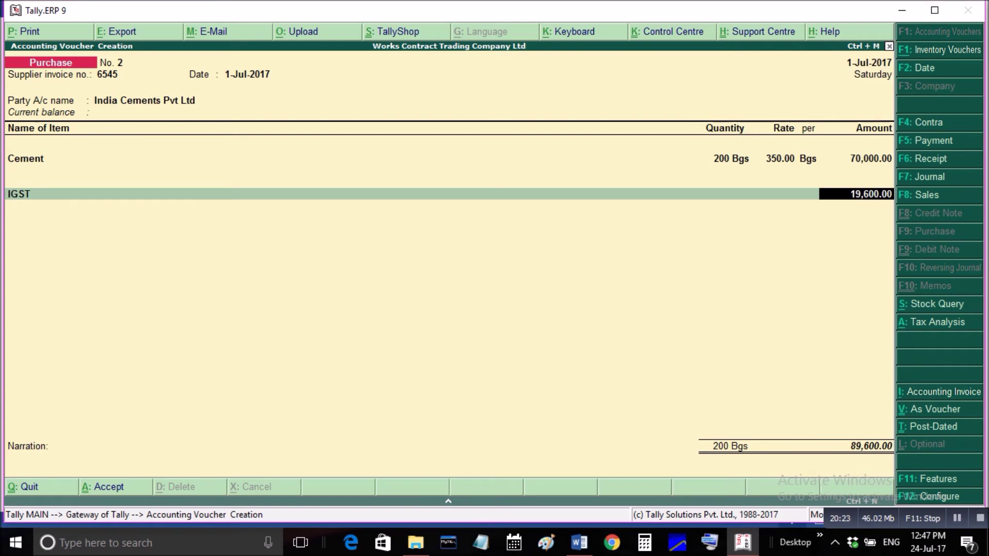
key(Return)
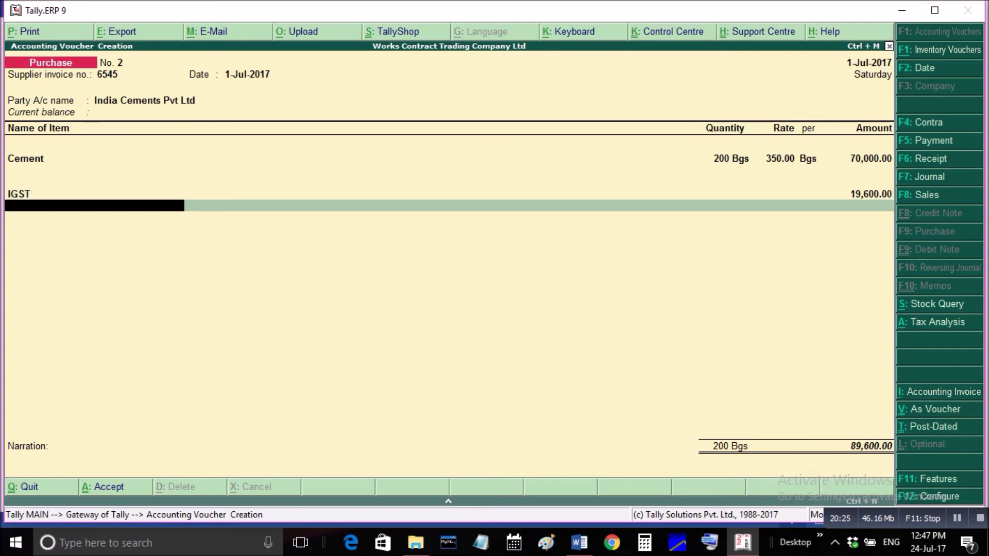
key(Return)
key(Return)
key(Return)
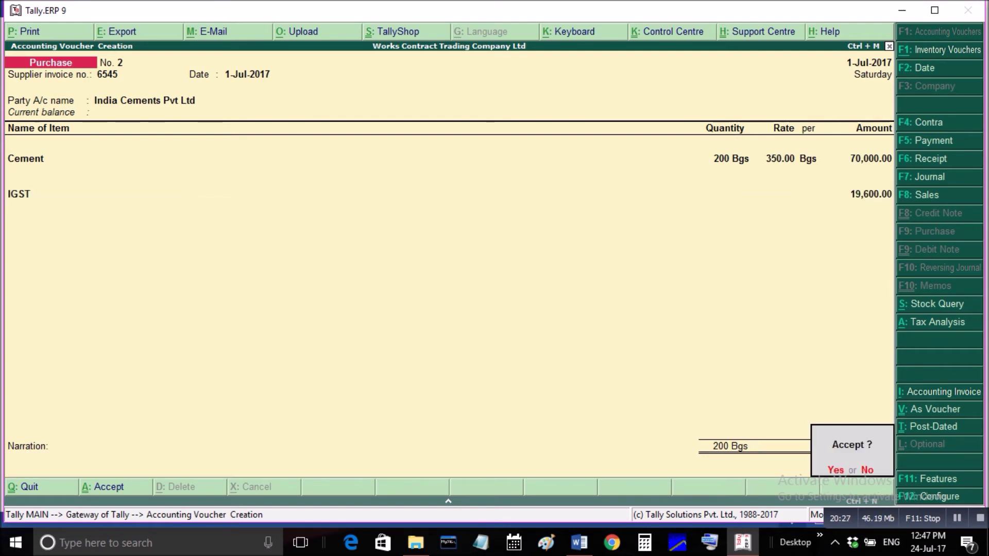
key(Return)
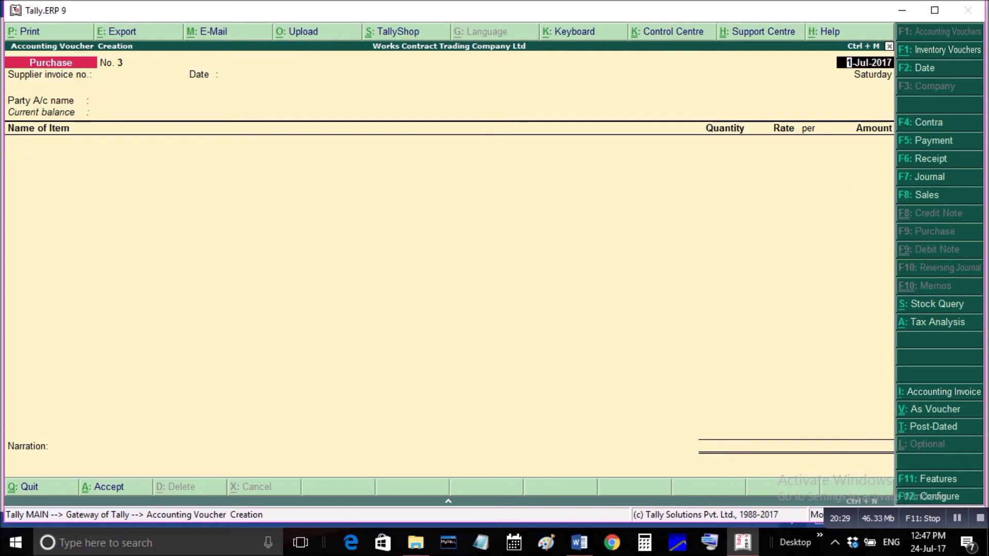
Switch to the Word document and copy the steel supplier's name, Vrindavan Steels
click(579, 543)
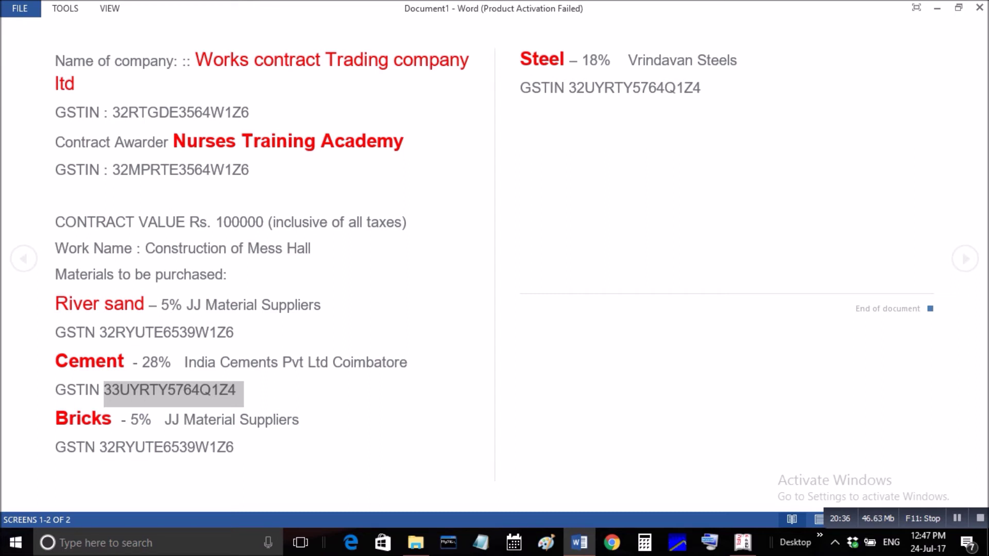
click(633, 63)
drag(632, 63, 745, 63)
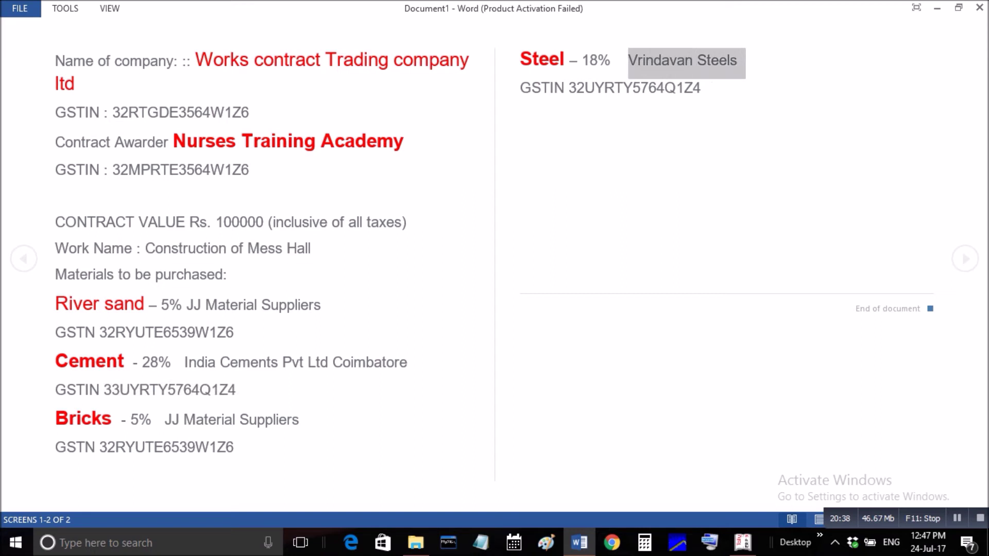
right_click(723, 59)
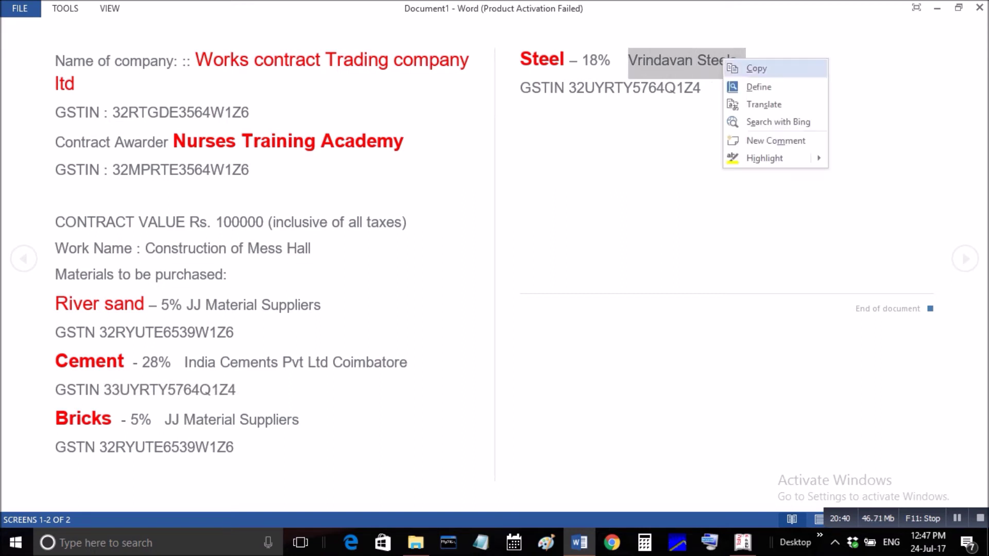
click(747, 68)
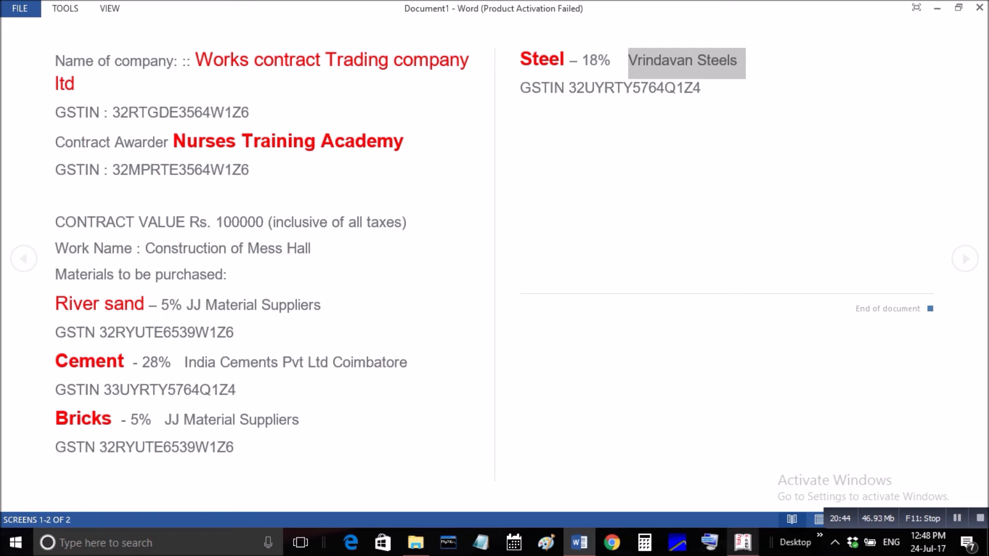
Switch back to Tally and enter supplier invoice number 7565 in the new purchase voucher, keeping 1-Jul-2017 as the invoice date
click(742, 543)
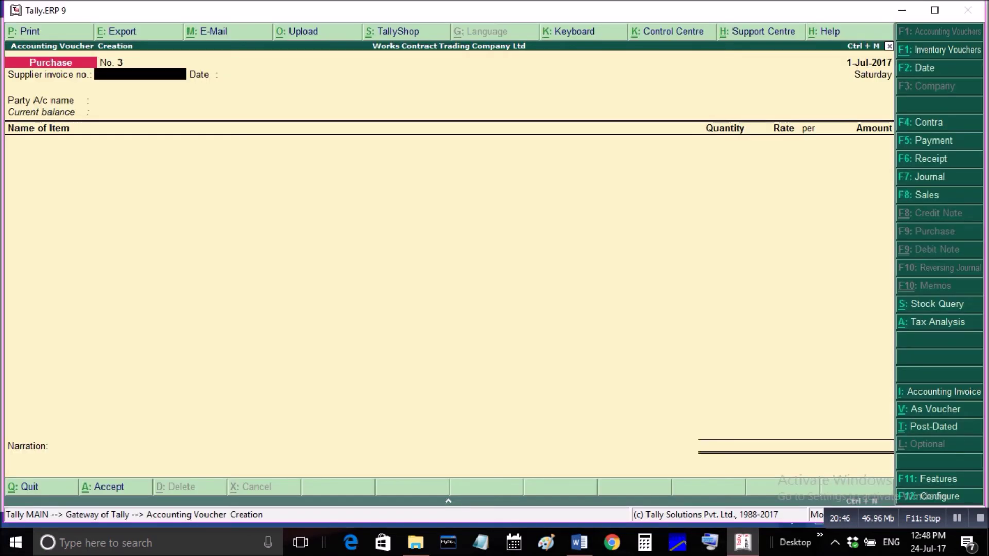
text(7565)
key(Return)
key(Return)
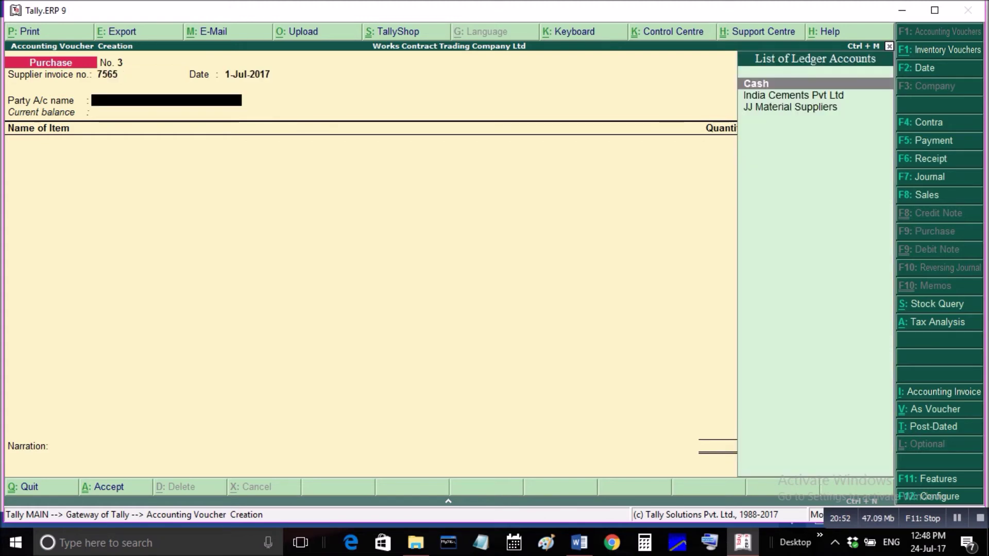
Start a new party ledger named Vrindavan Steels under Sundry Creditors, keeping default billing settings, a blank address and country India
key(alt+c)
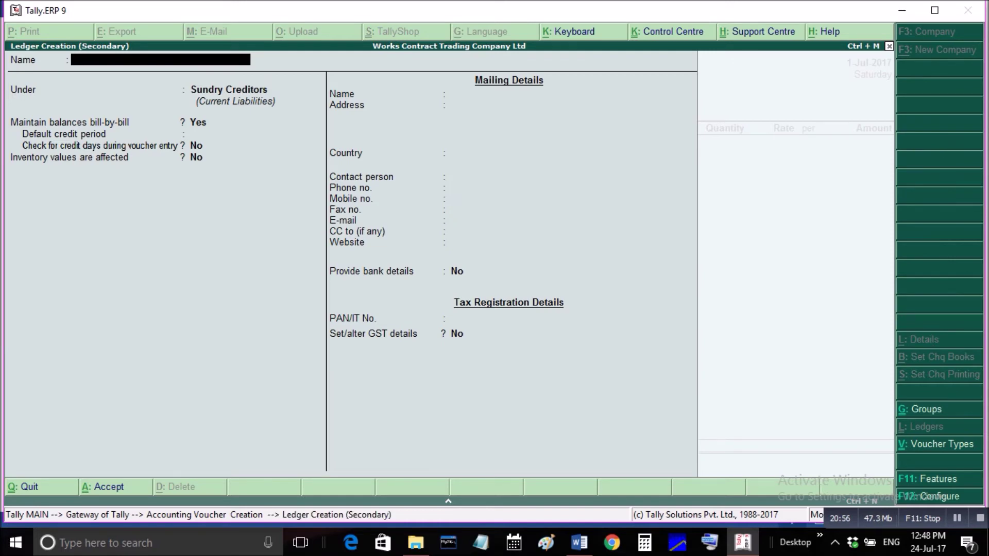
text(Vrindavan Steels)
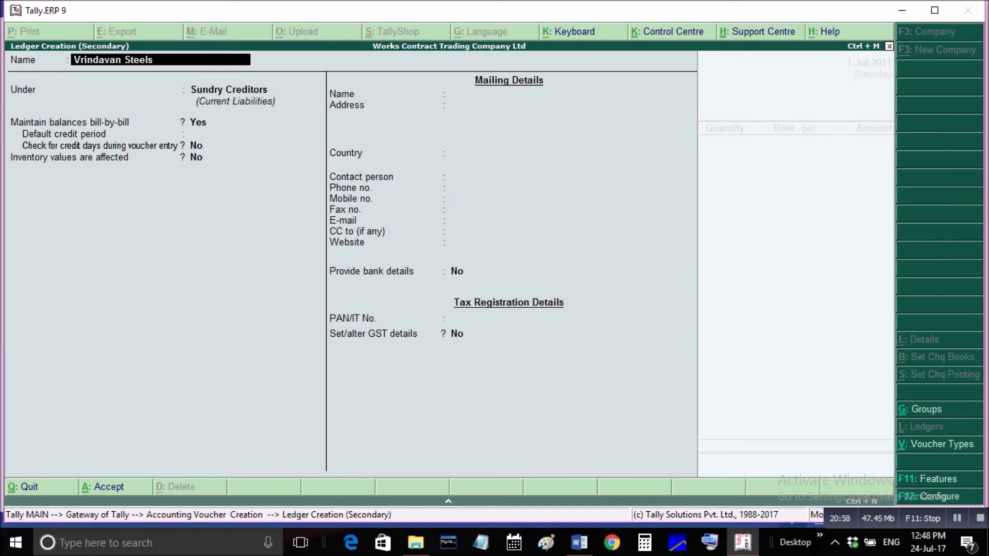
key(Return)
key(Return)
key(Return)
key(Return)
key(Return)
key(Return)
key(Return)
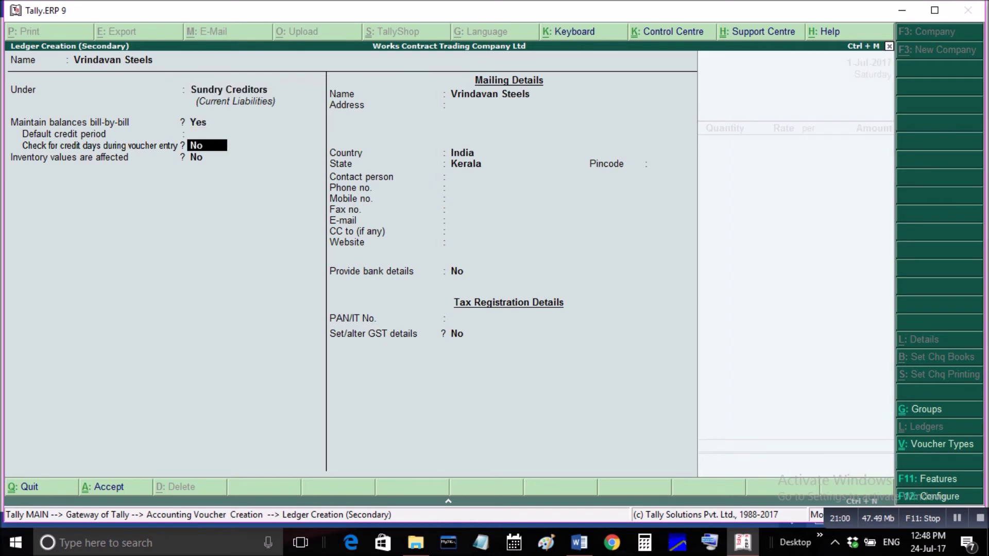
key(Return)
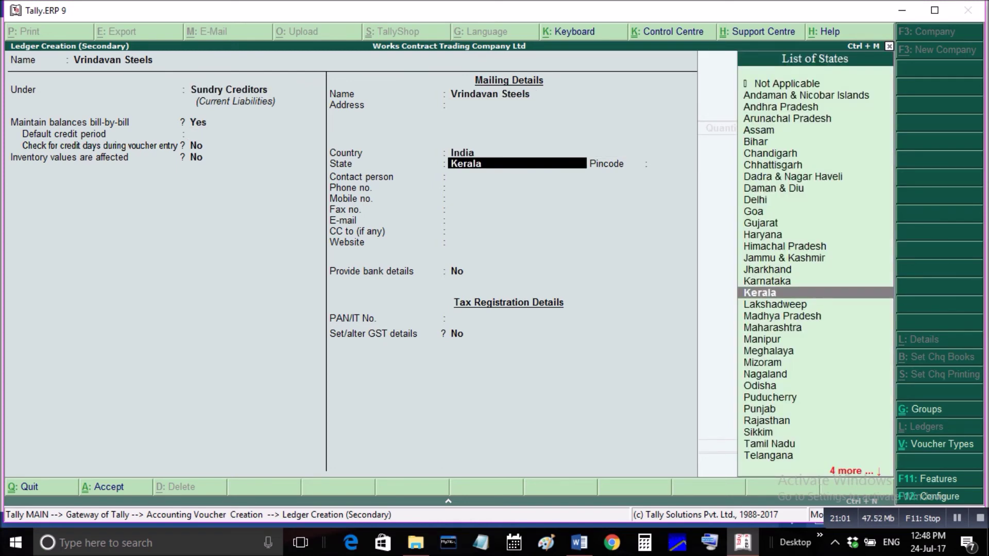
Keep the state as Kerala, leave contact, bank and PAN details unset, and enable Set/alter GST details with Regular registration
key(Return)
key(Return)
key(Return)
key(Return)
key(Return)
key(Return)
key(Return)
key(Return)
key(Return)
key(Return)
key(Return)
key(y)
key(Return)
key(Return)
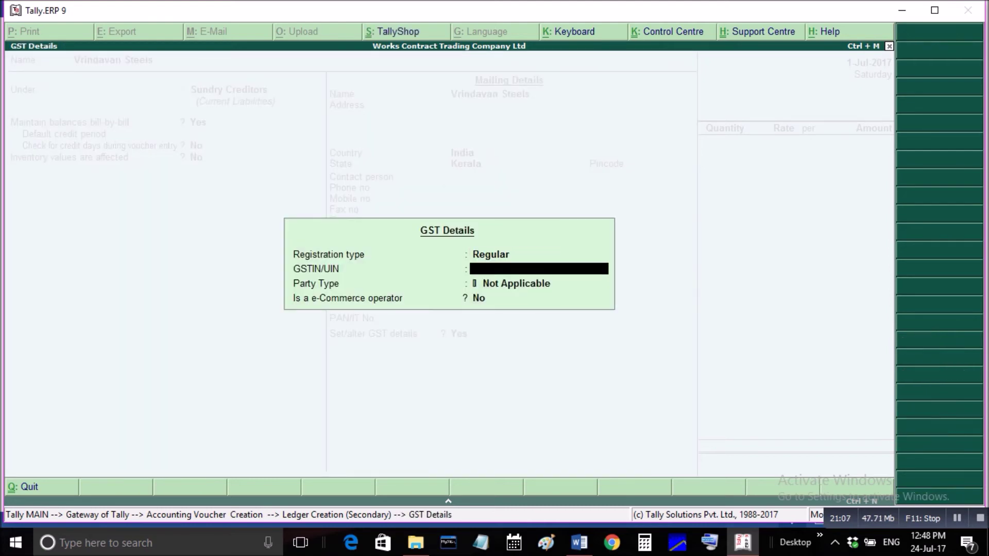
Switch to the Word document and copy the GSTIN of the steel supplier Vrindavan Steels
click(579, 543)
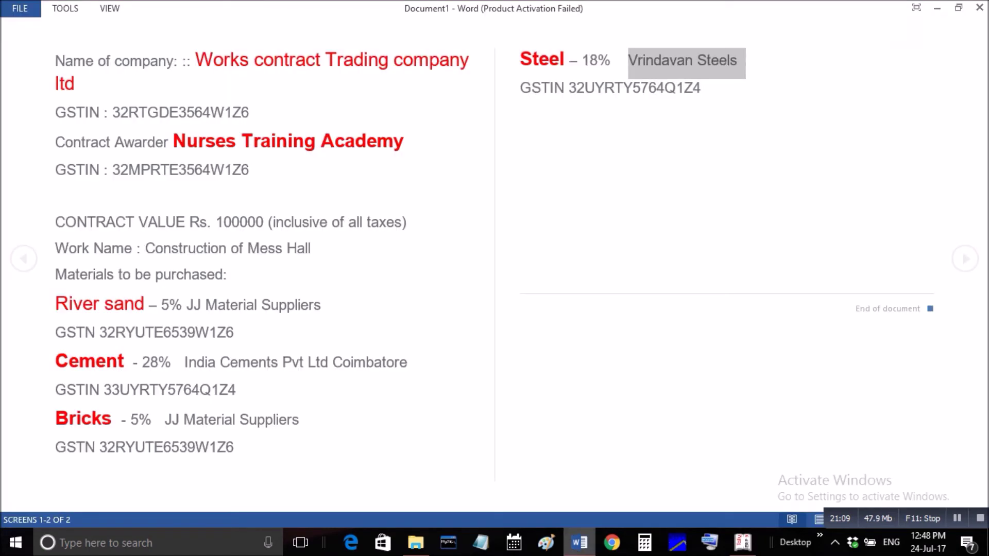
drag(568, 87, 700, 87)
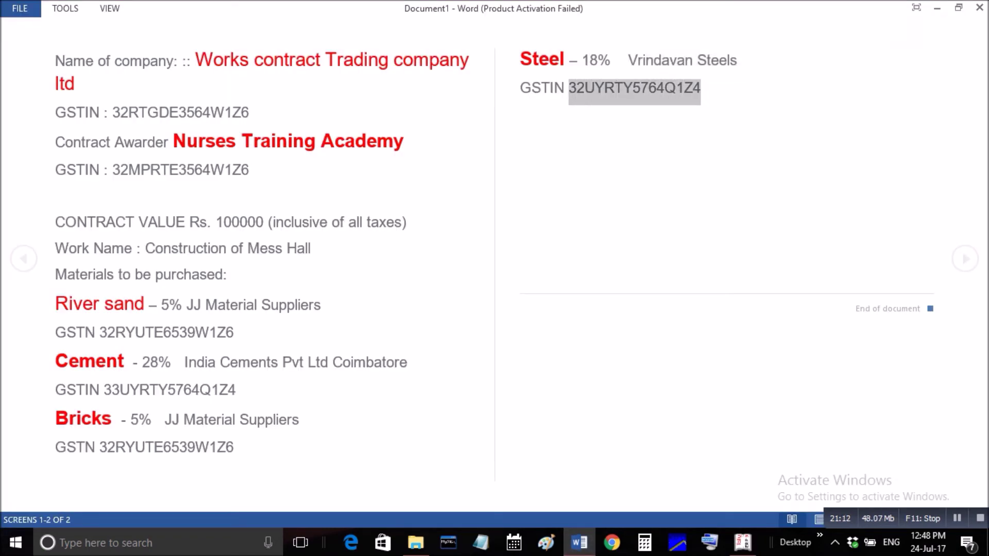
right_click(687, 87)
click(708, 94)
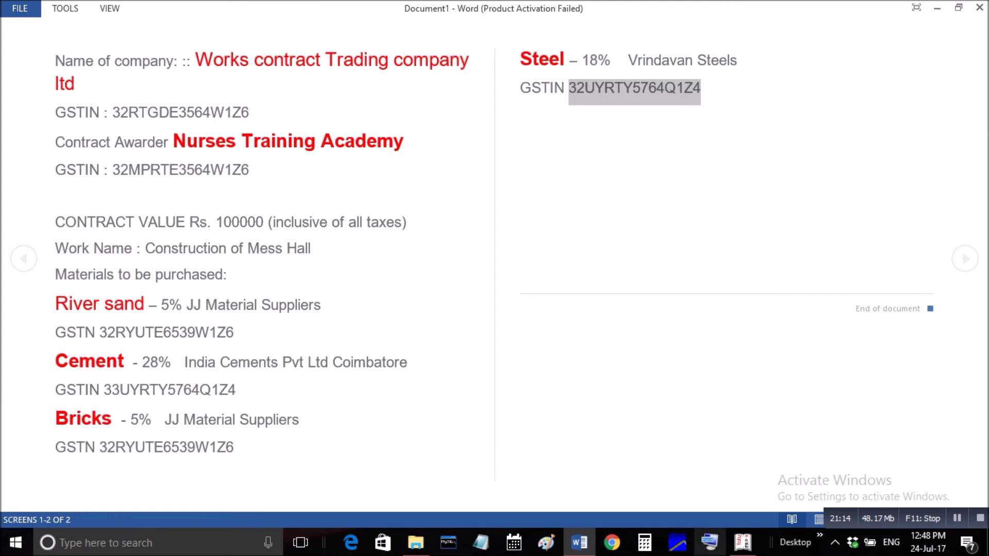
Switch back to Tally and paste the supplier's GSTIN, keeping party type Not Applicable and e-Commerce operator No
click(742, 542)
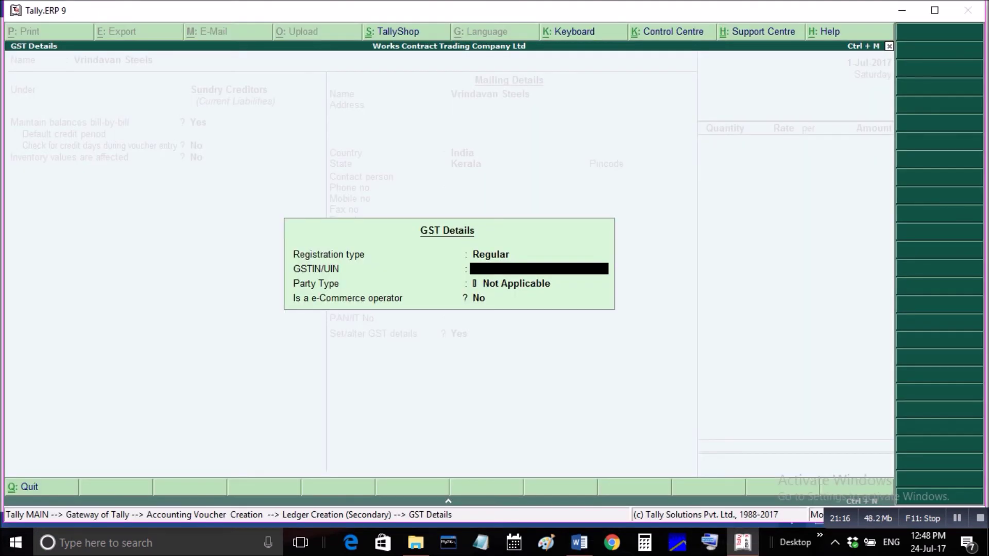
key(ctrl+alt+v)
key(Return)
key(Return)
key(Return)
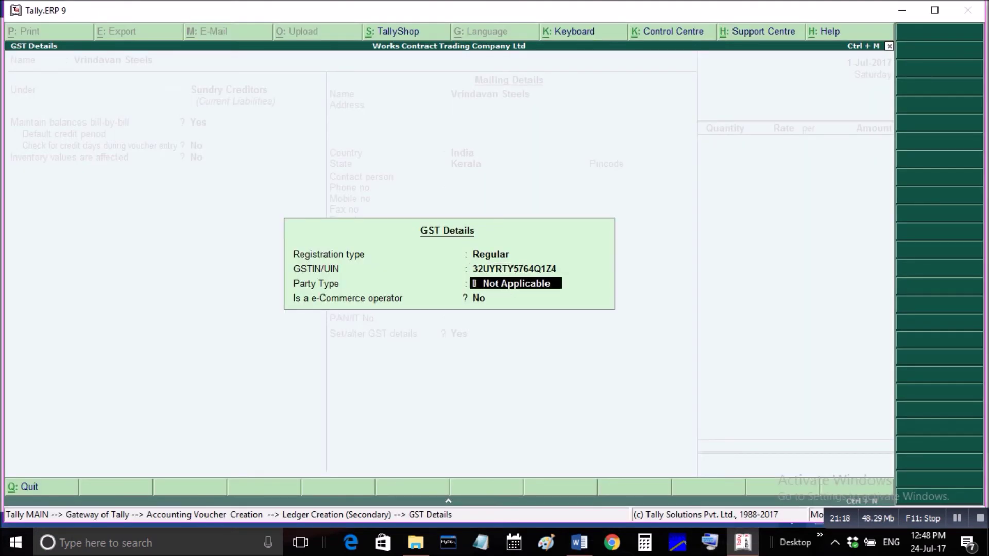
key(Return)
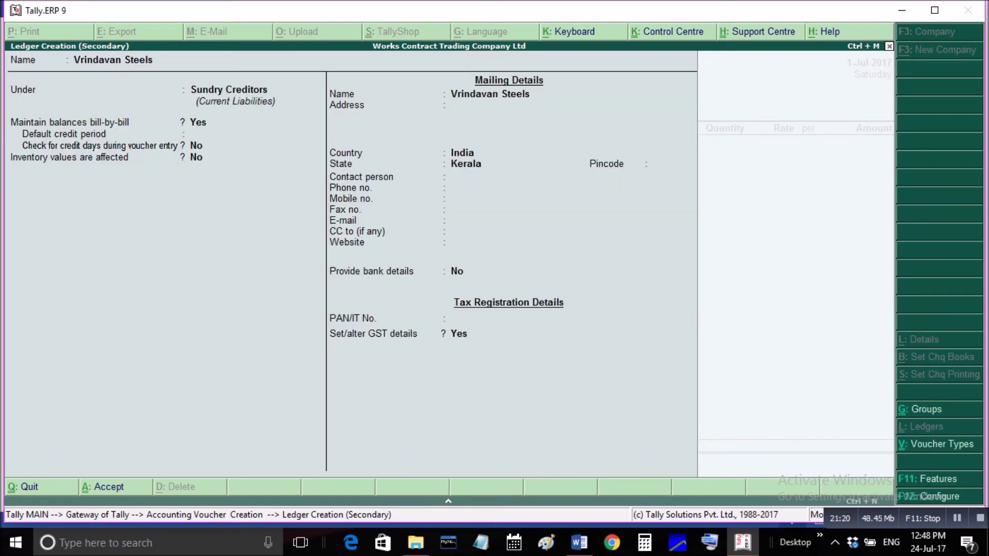
Save the Vrindavan Steels ledger and accept its default supplier details in the purchase voucher
key(Return)
key(Return)
key(Return)
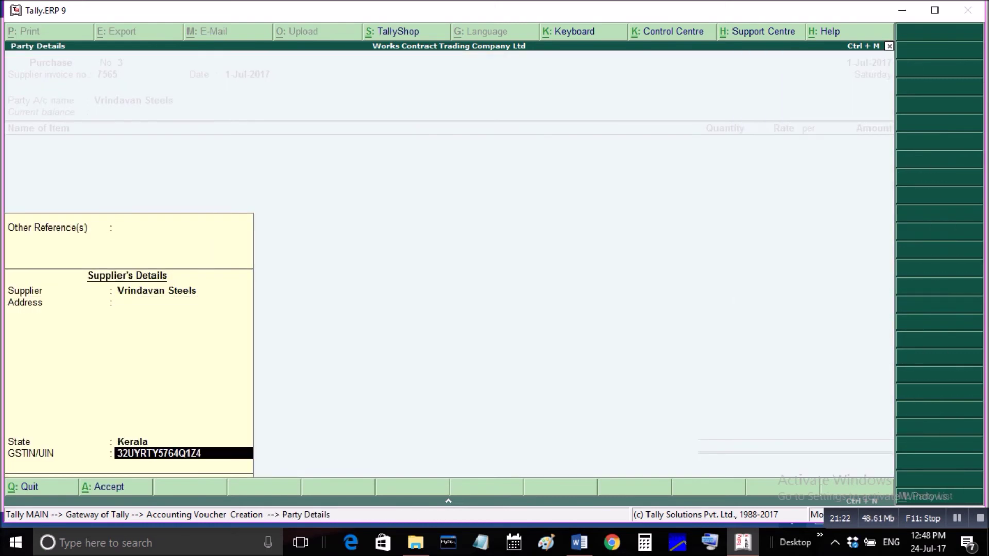
key(Return)
Add the item Steel to the purchase, allocating 15 Tn at a rate of 2,300 per Tn to the Main Store godown
text(St)
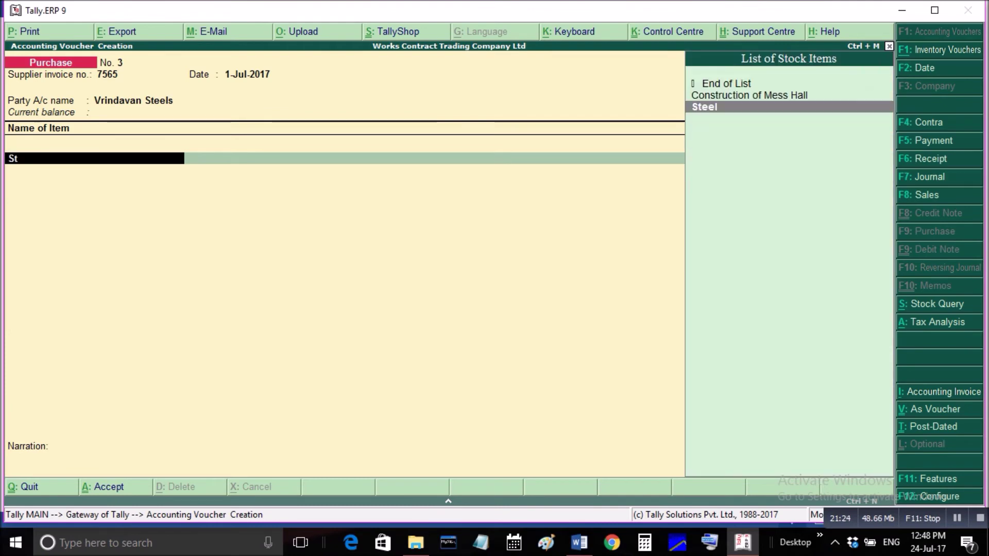
key(Return)
key(Return)
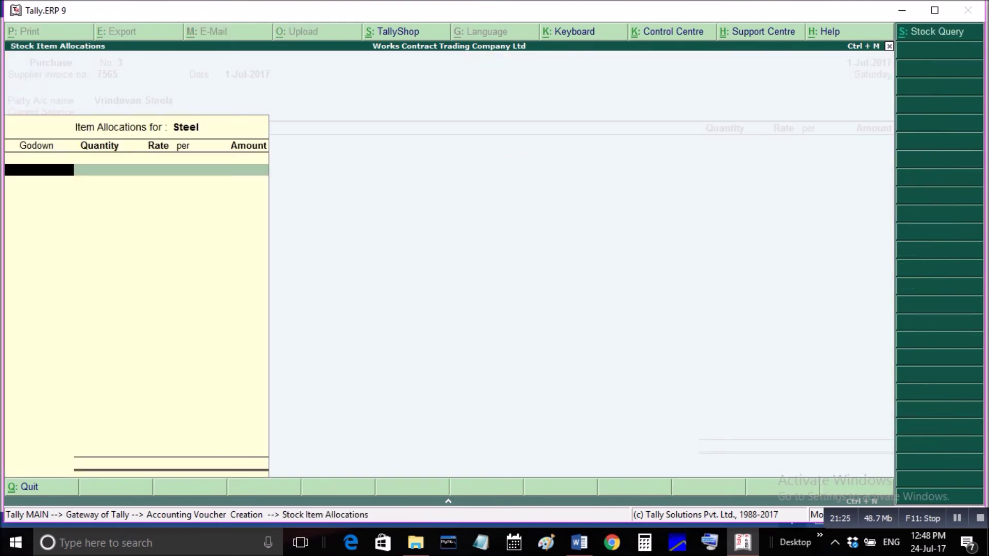
text(M)
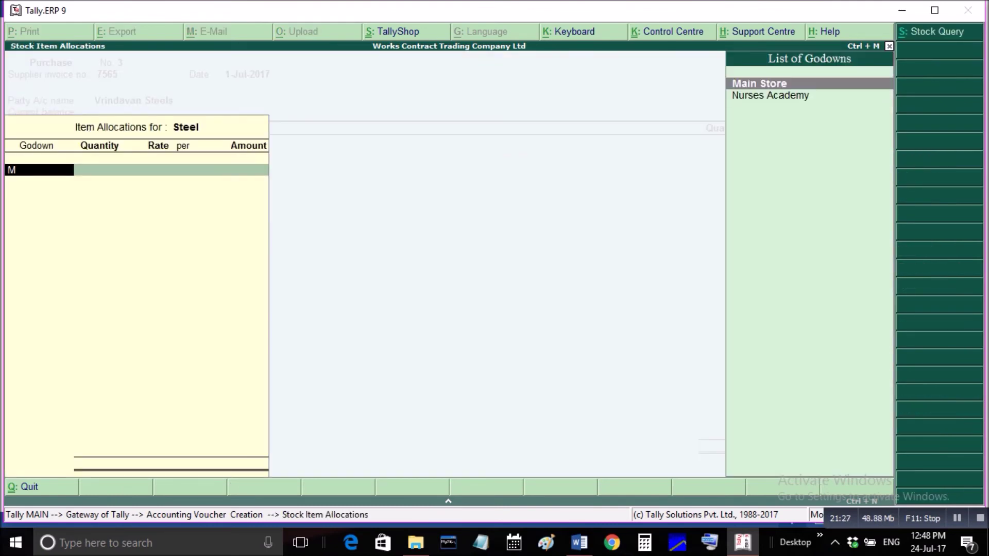
key(Return)
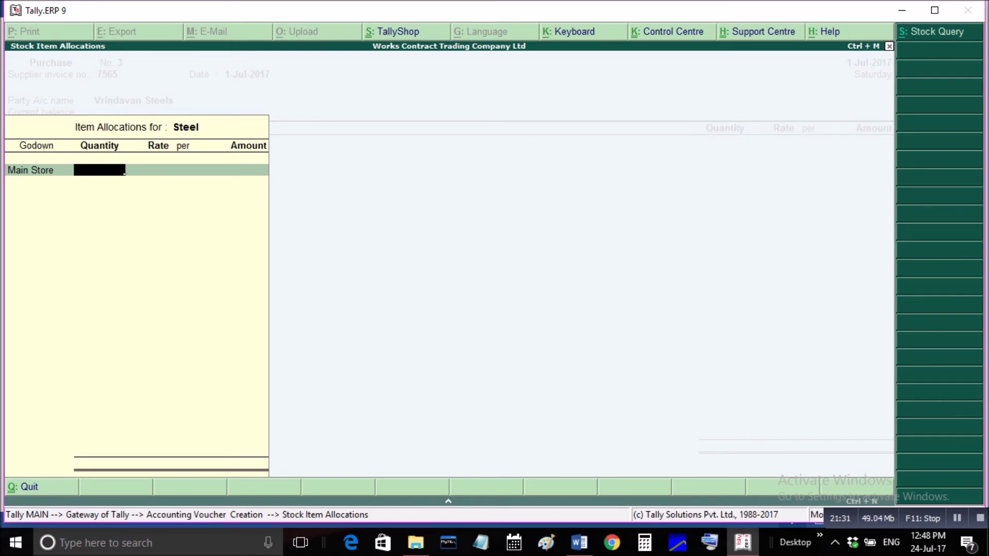
text(15)
key(Return)
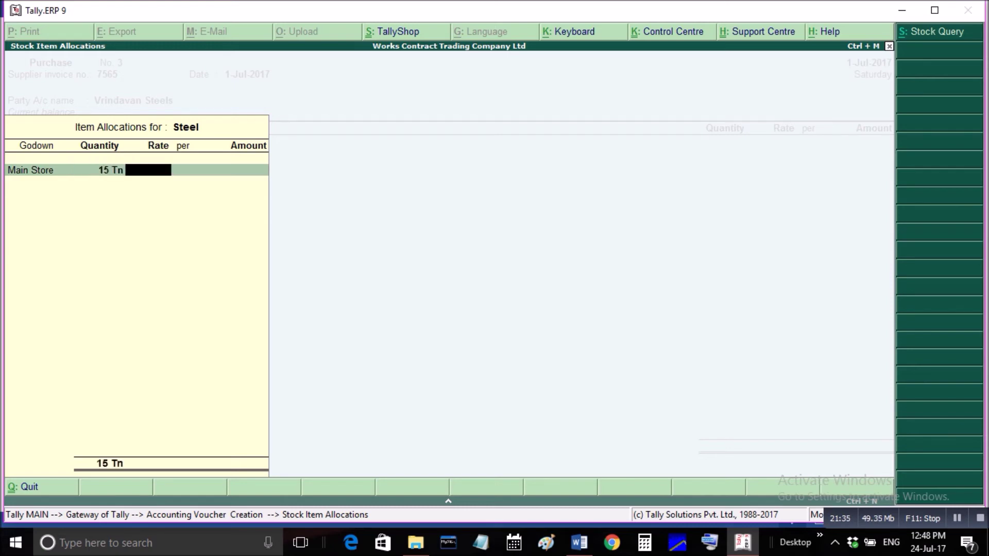
text(2300)
key(Return)
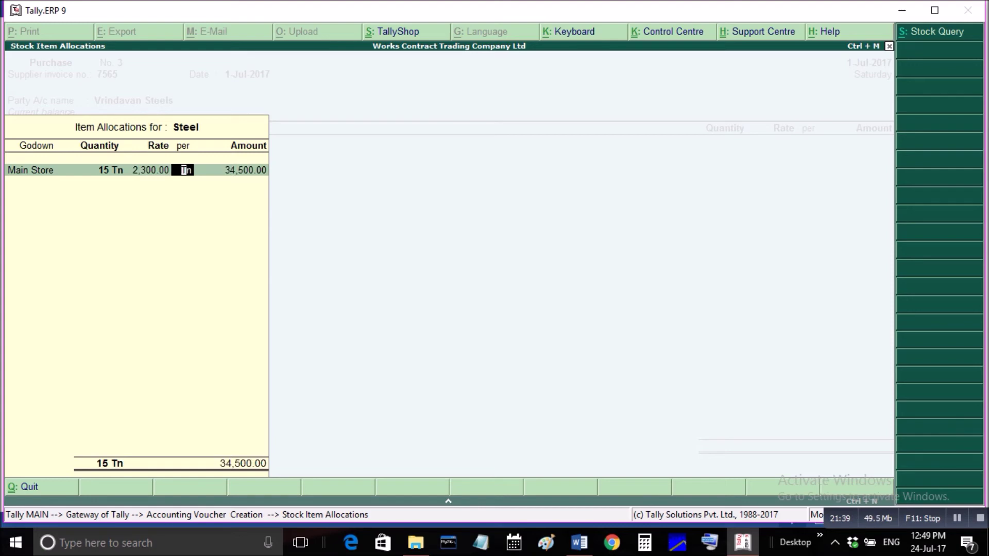
key(Return)
key(Return)
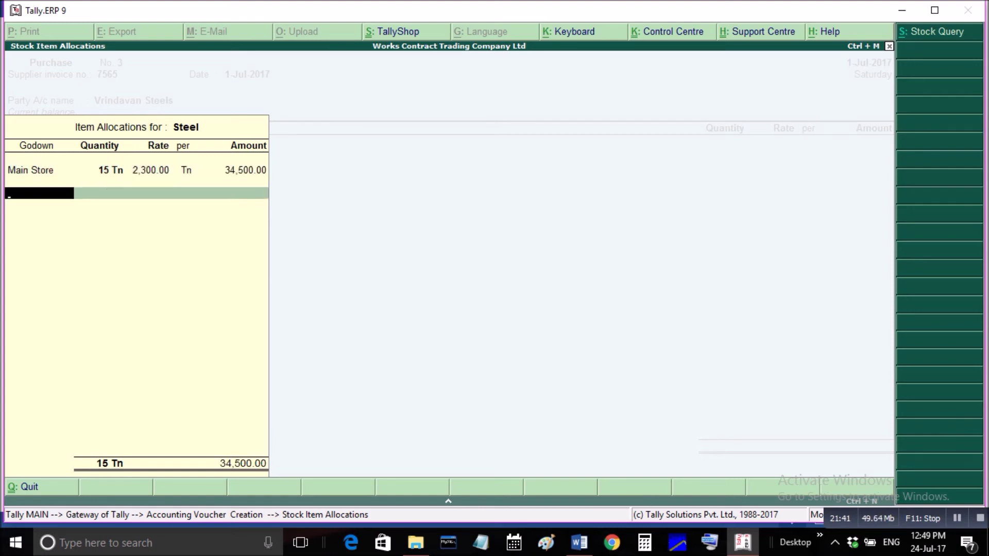
key(Return)
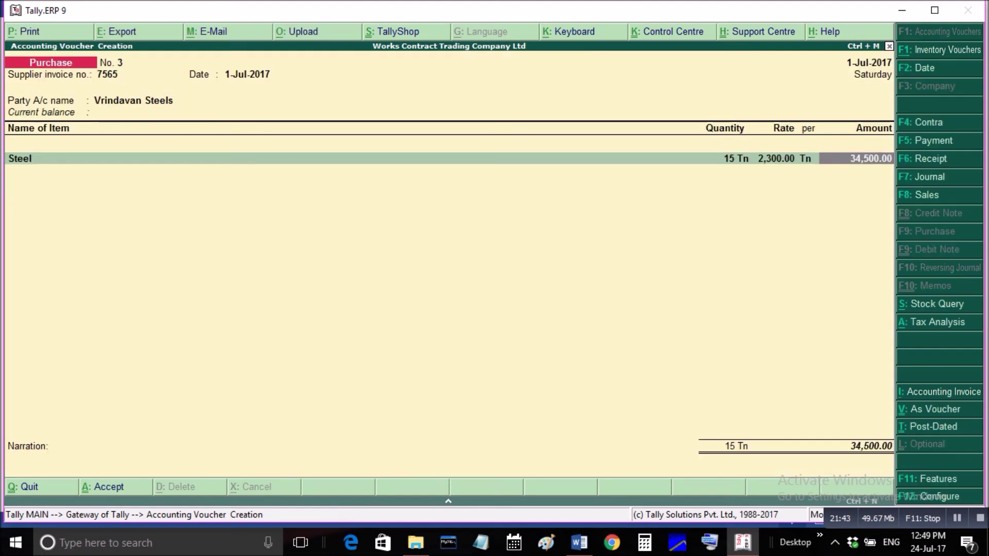
Allocate the steel amount to the Purchase ledger, keeping the default tax classification
key(Return)
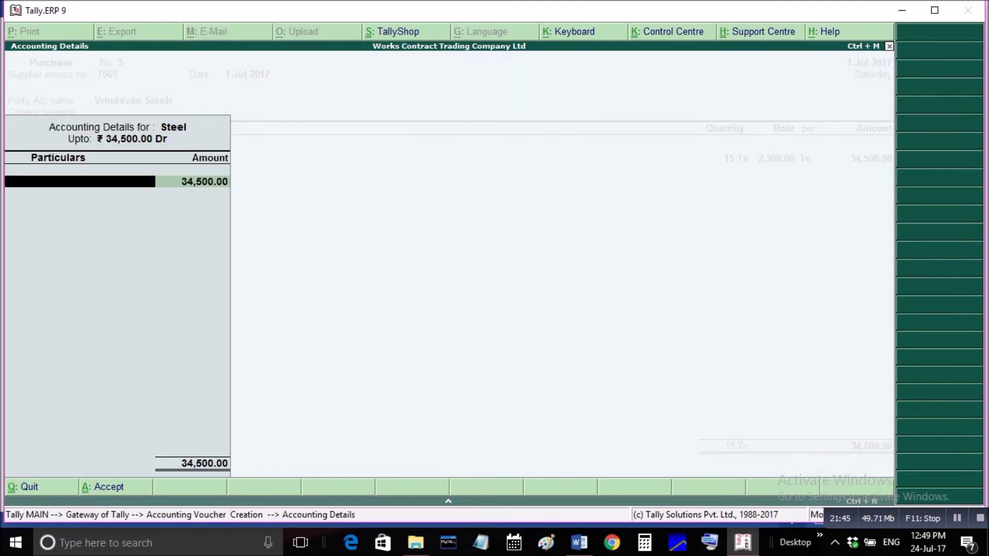
text(p)
key(Return)
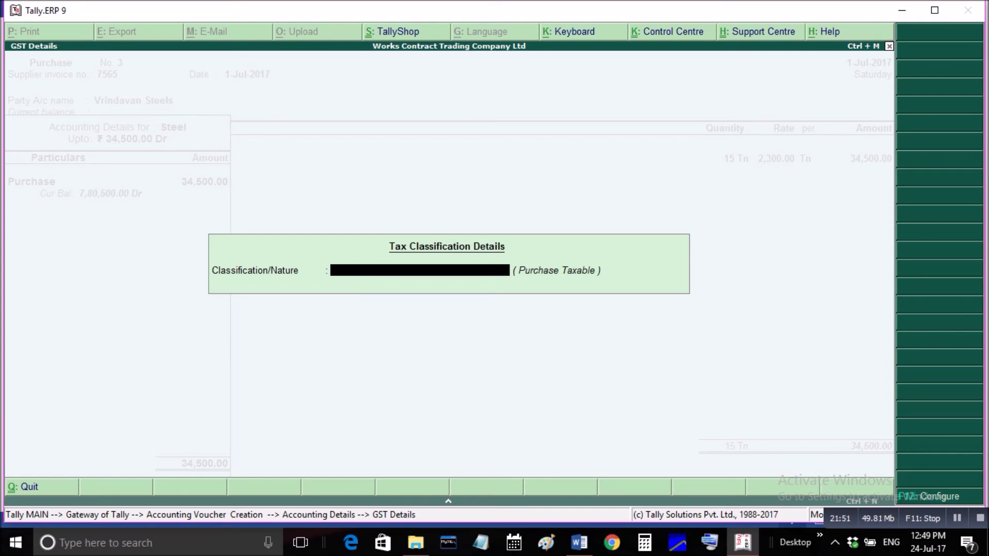
key(Return)
key(Return)
key(Return)
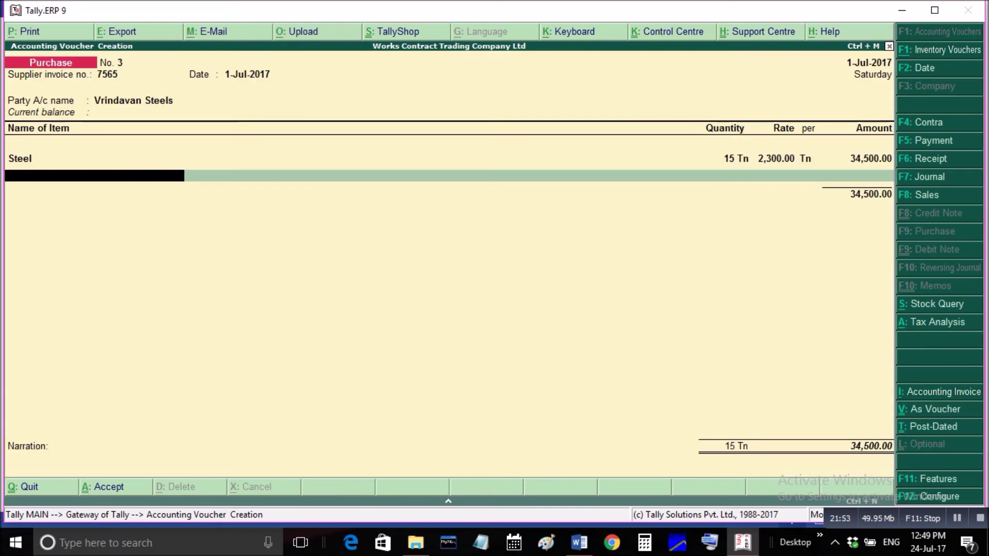
End the item list and add the CGST and SGST ledgers with their calculated amounts
key(Return)
text(Cg)
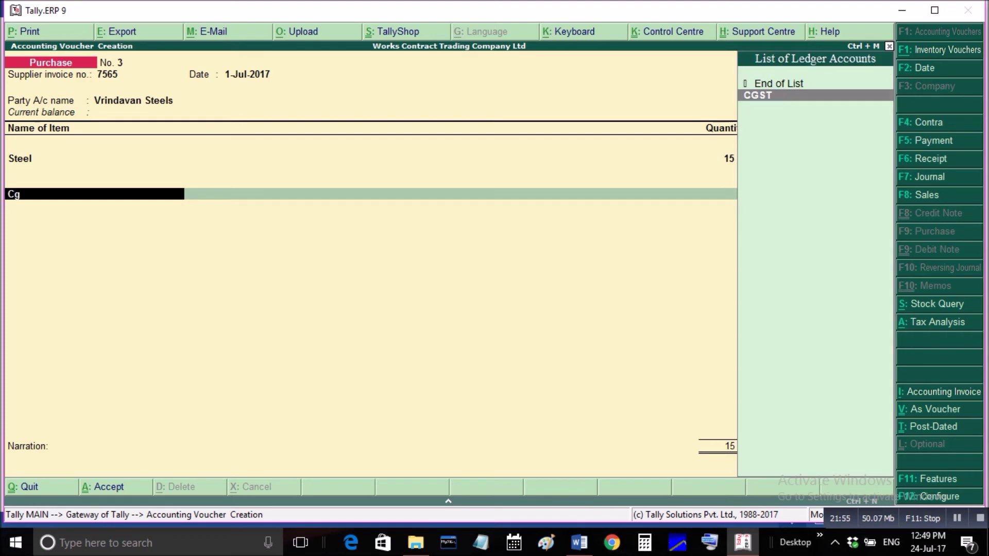
key(Return)
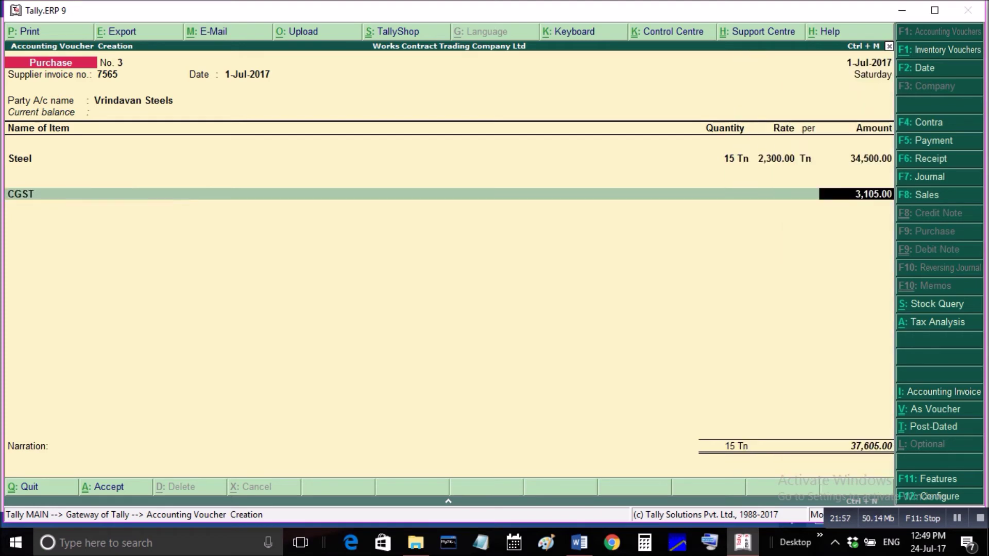
key(Return)
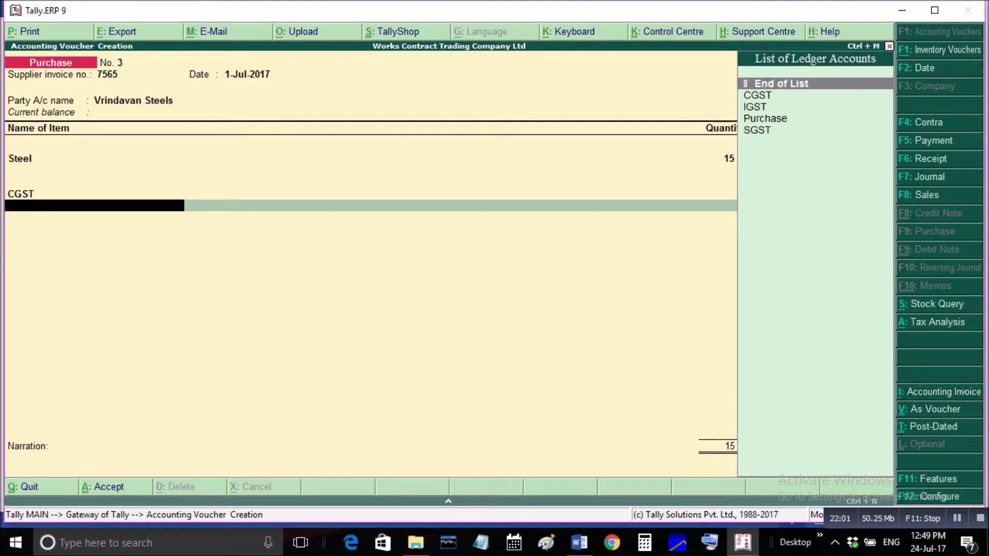
text(Sg)
key(Return)
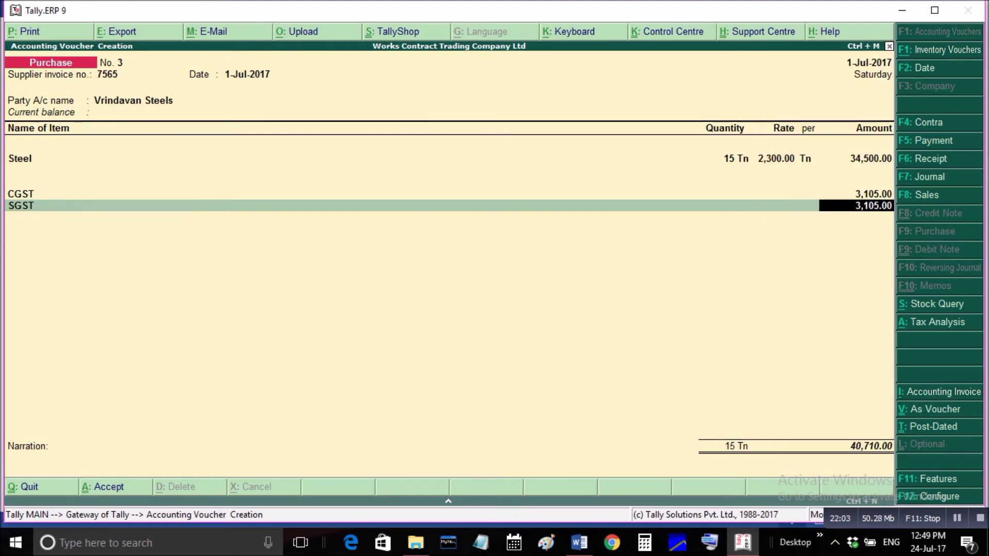
key(Return)
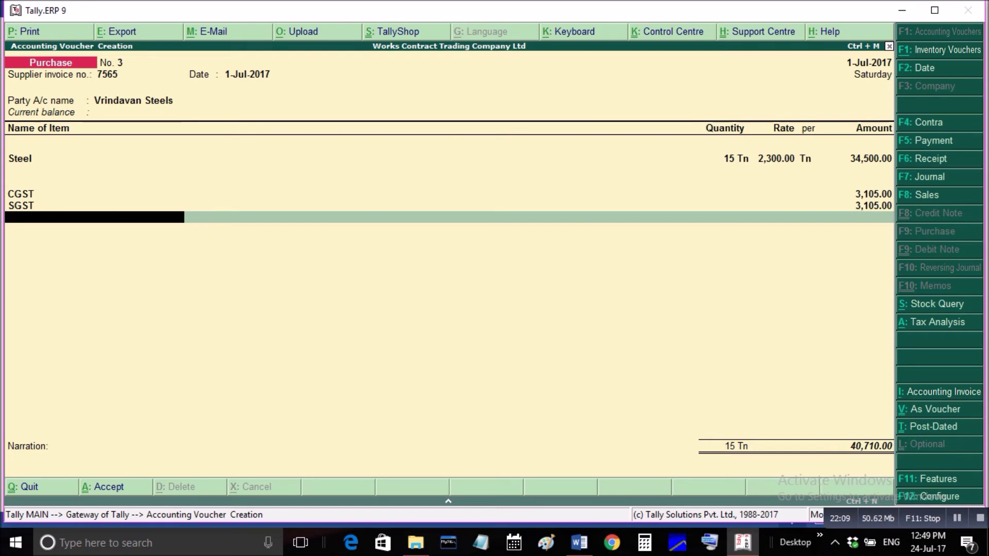
Save the steel purchase voucher with a blank narration and return to the Gateway of Tally
key(Return)
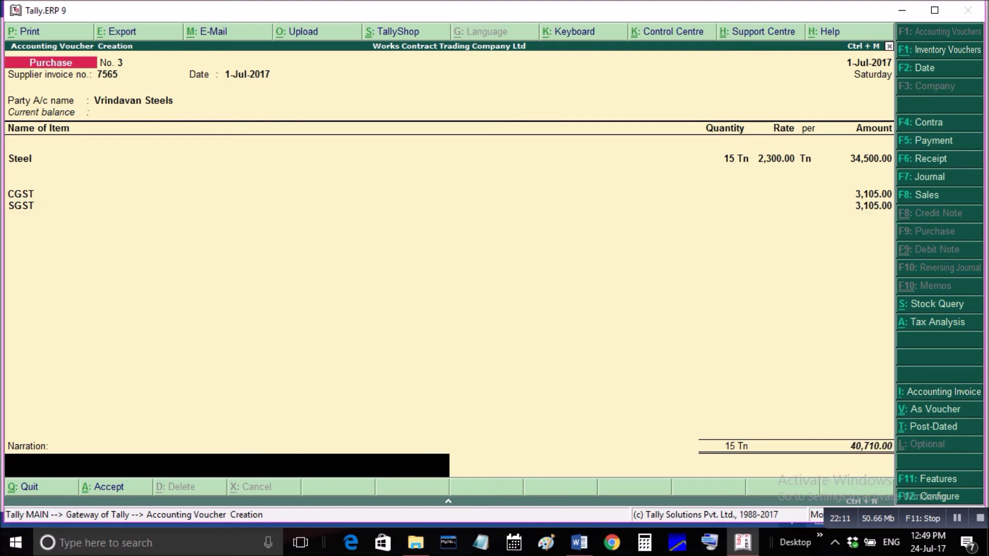
key(Return)
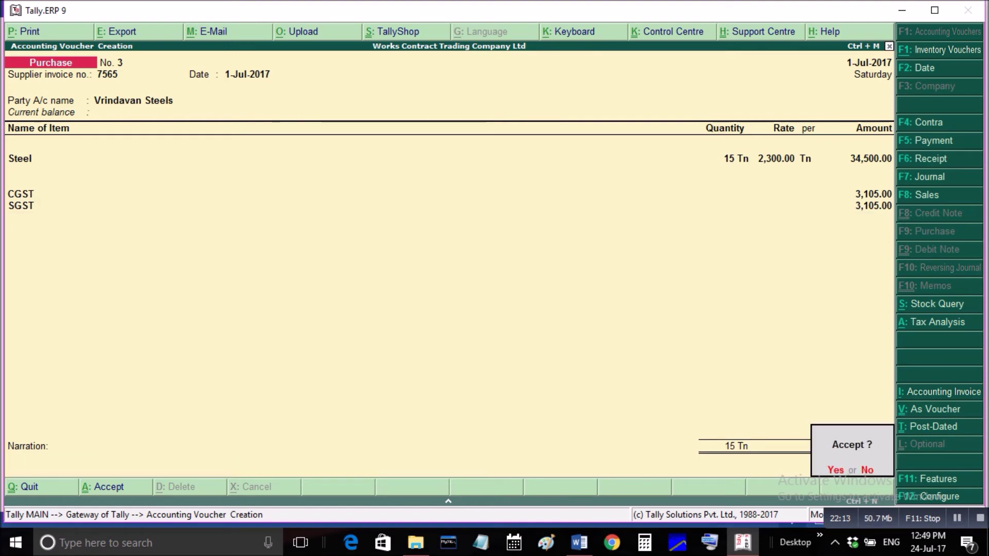
key(Return)
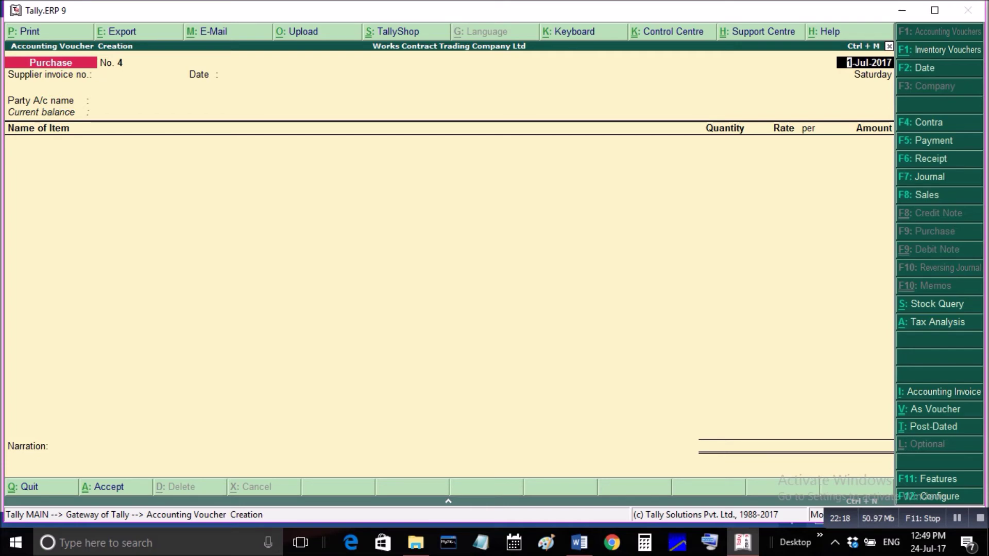
key(Escape)
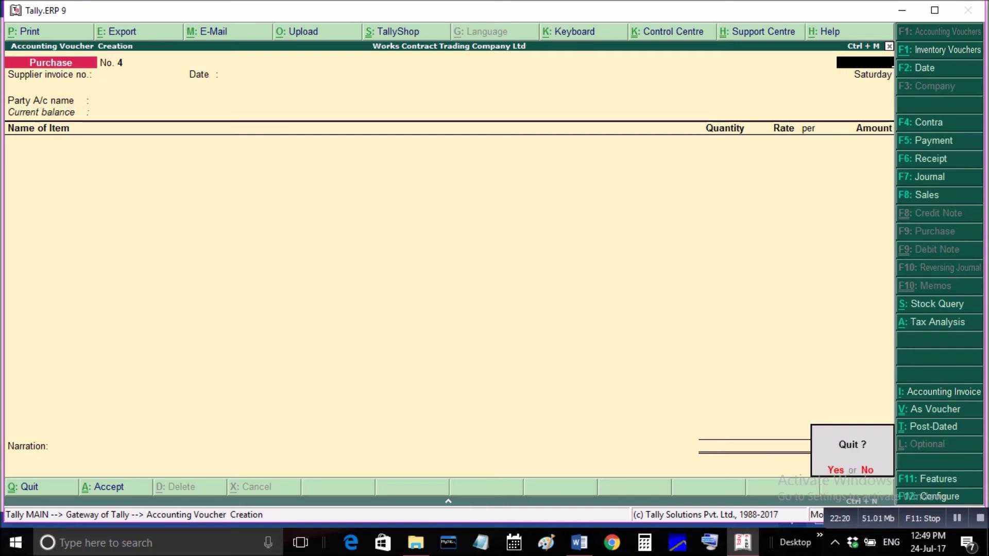
key(y)
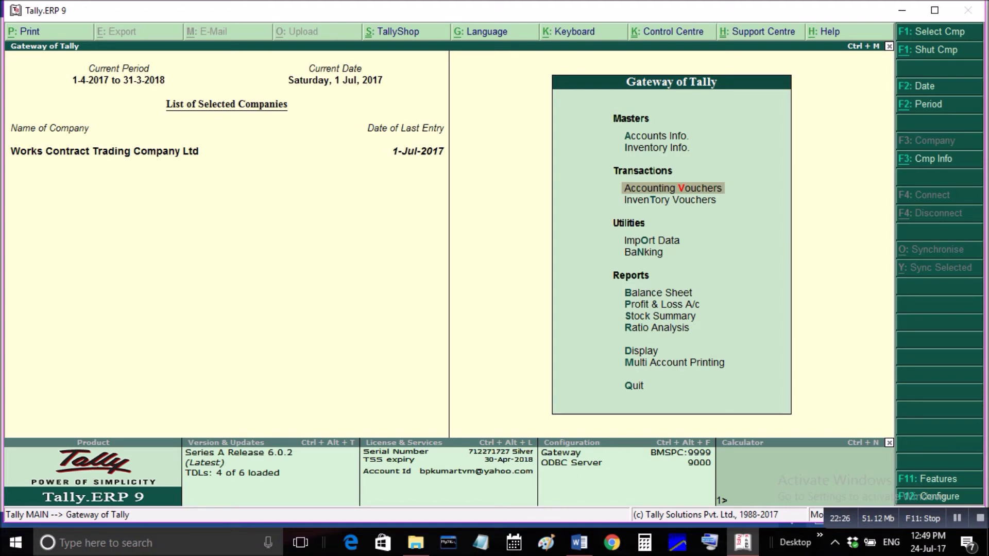
Maximize the Tally window and start an inventory voucher of type Transfer Journal with voucher class Transfer
click(935, 10)
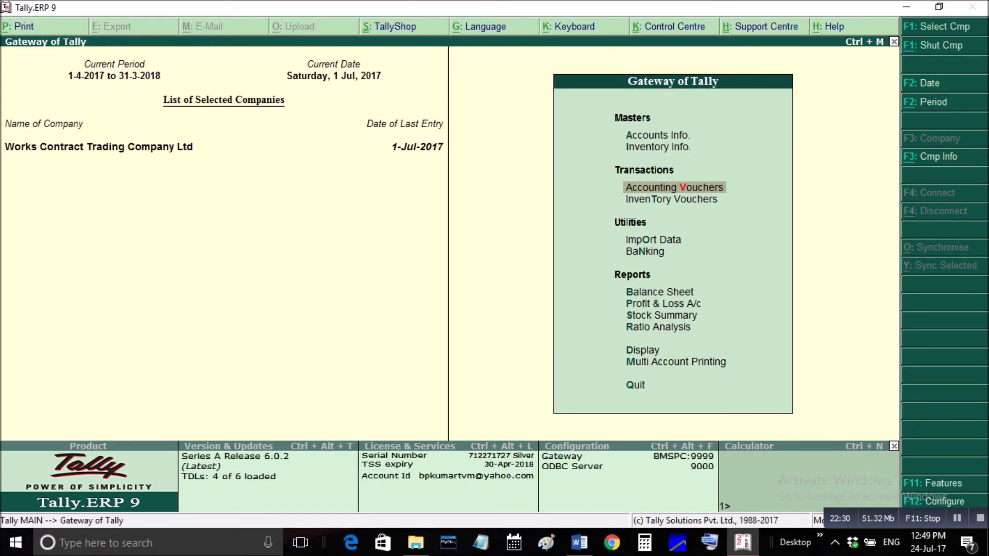
key(t)
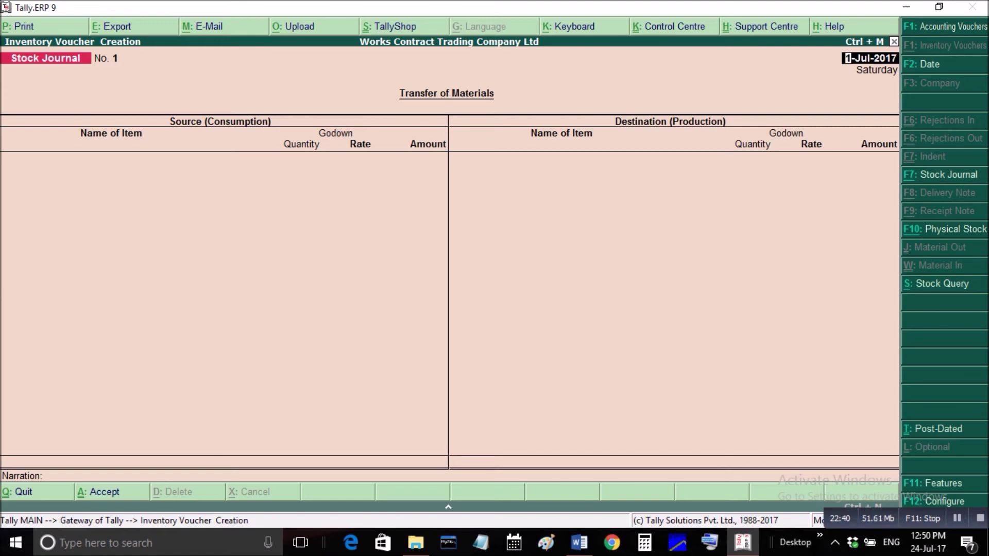
key(F7)
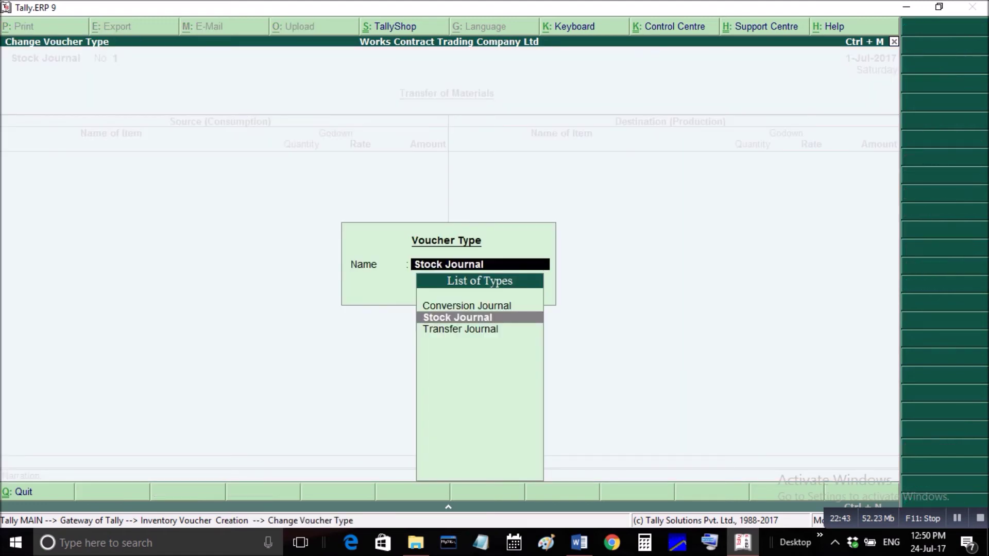
key(Down)
key(Return)
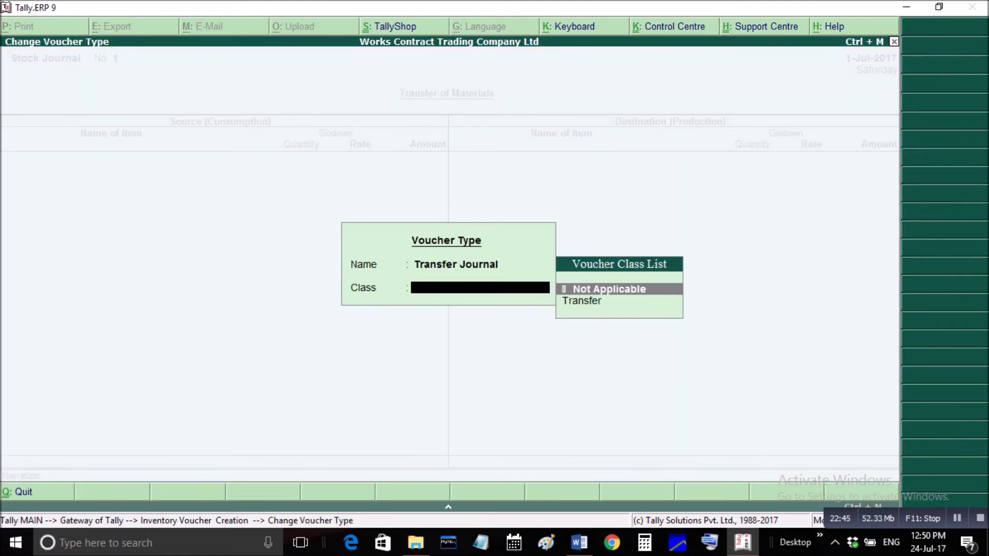
key(Down)
key(Return)
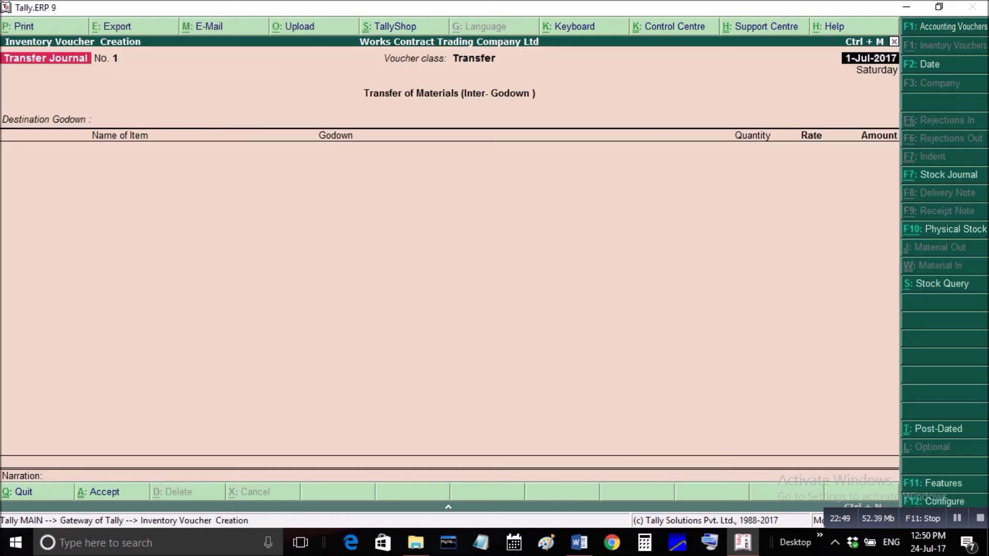
Keep the voucher date of 1-Jul-2017 and set the destination godown to Nurses Academy
key(Return)
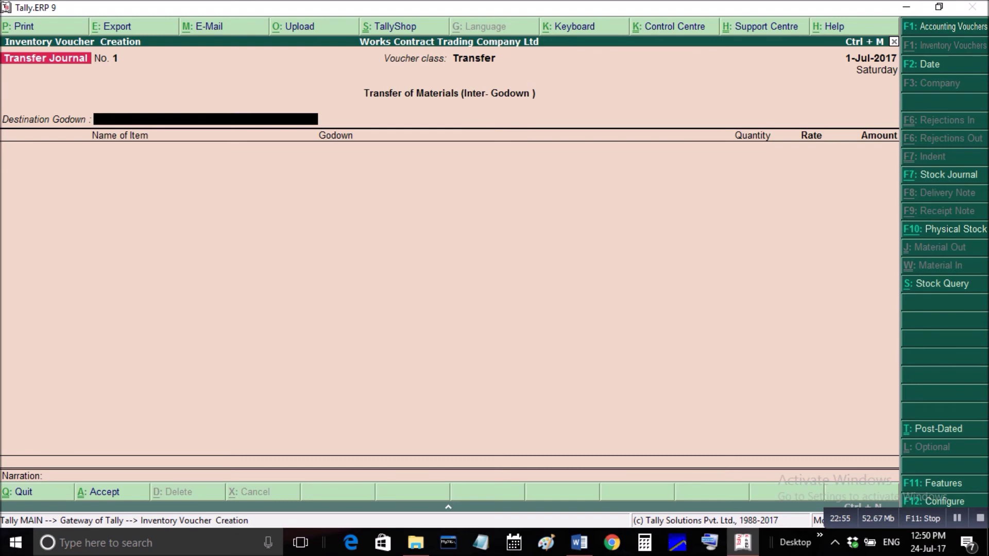
text(N)
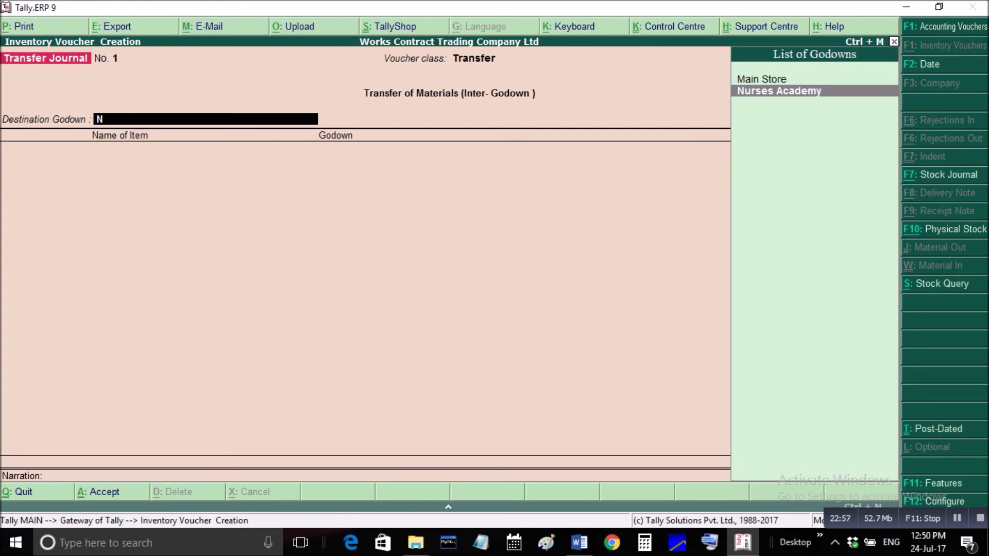
key(Return)
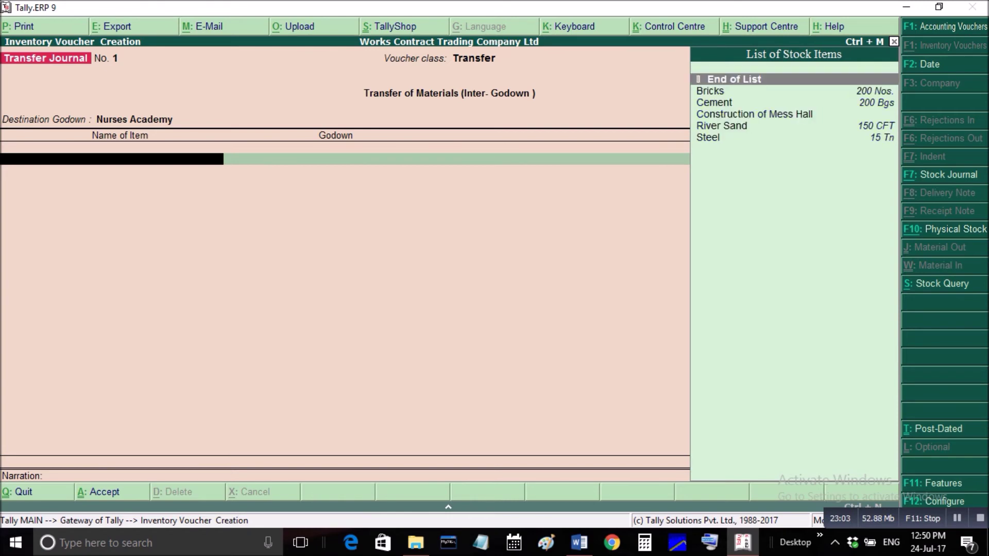
Add 80 Nos. of Bricks from Main Store with no description, accepting the default rate and amount
key(Down)
key(Return)
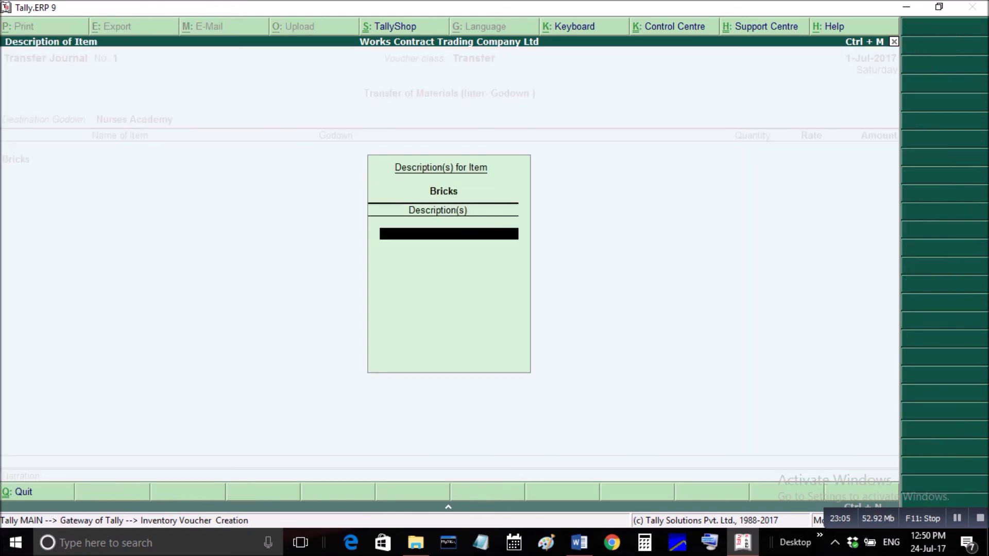
key(Return)
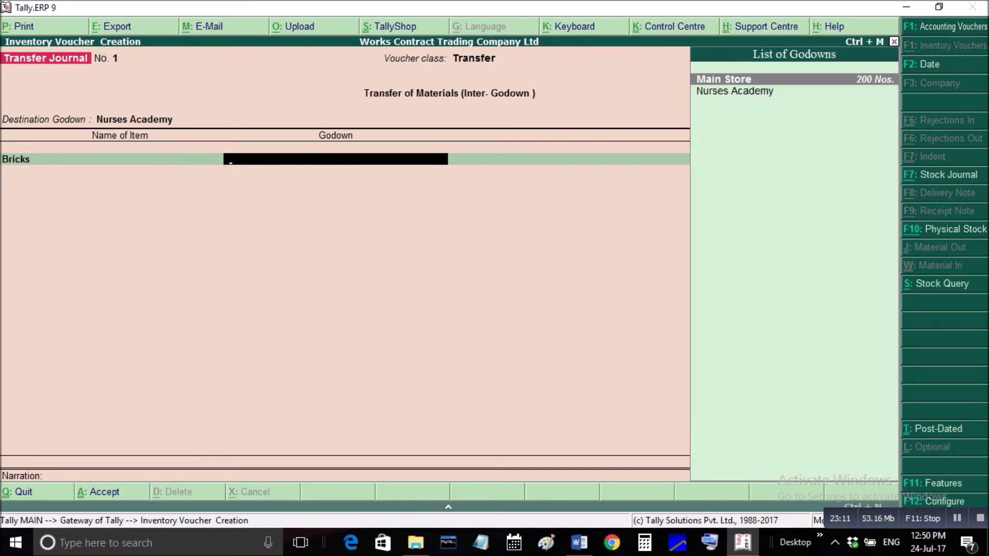
key(Return)
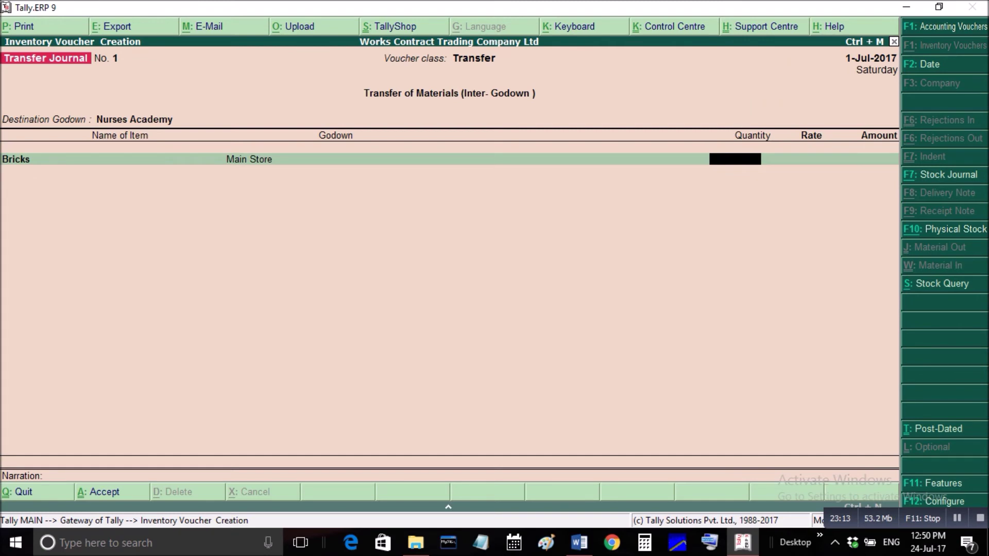
text(80)
key(Return)
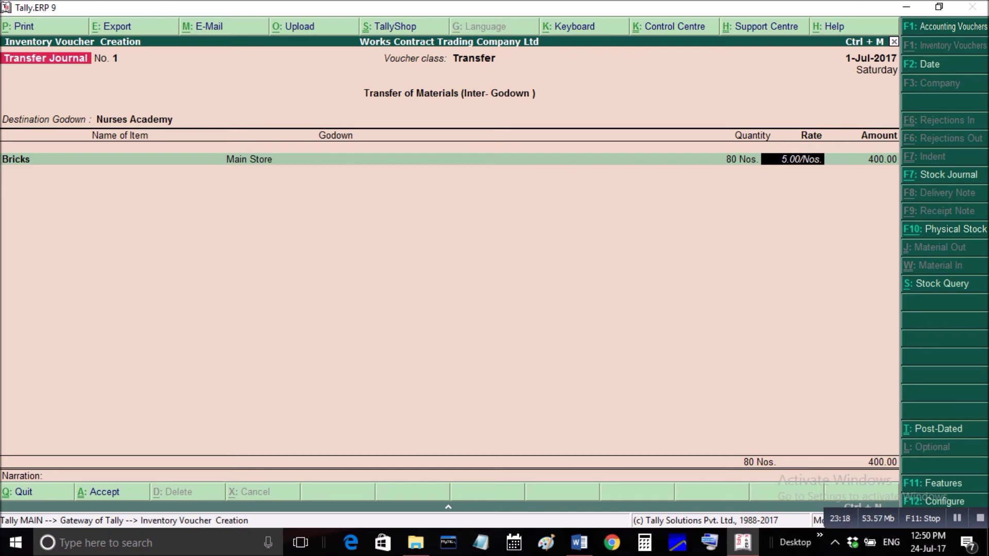
key(Return)
key(Return)
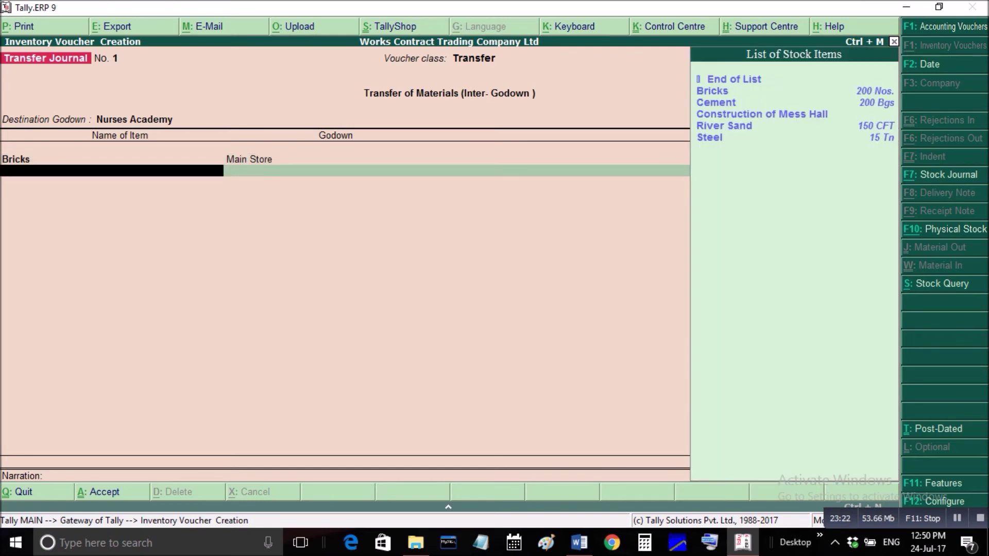
Add 75 Bgs of Cement from Main Store with no description, accepting the default rate and amount
key(Down)
key(Down)
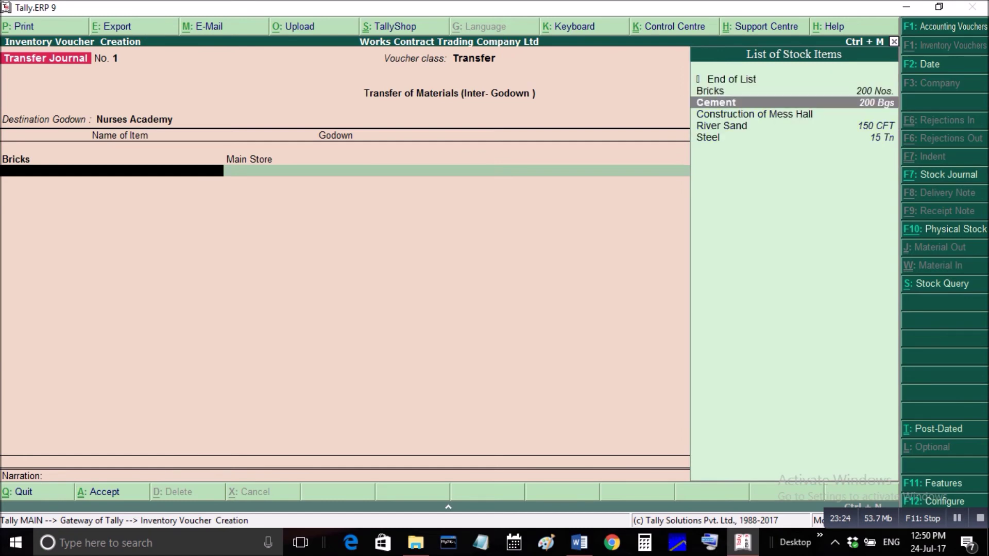
key(Return)
key(Return)
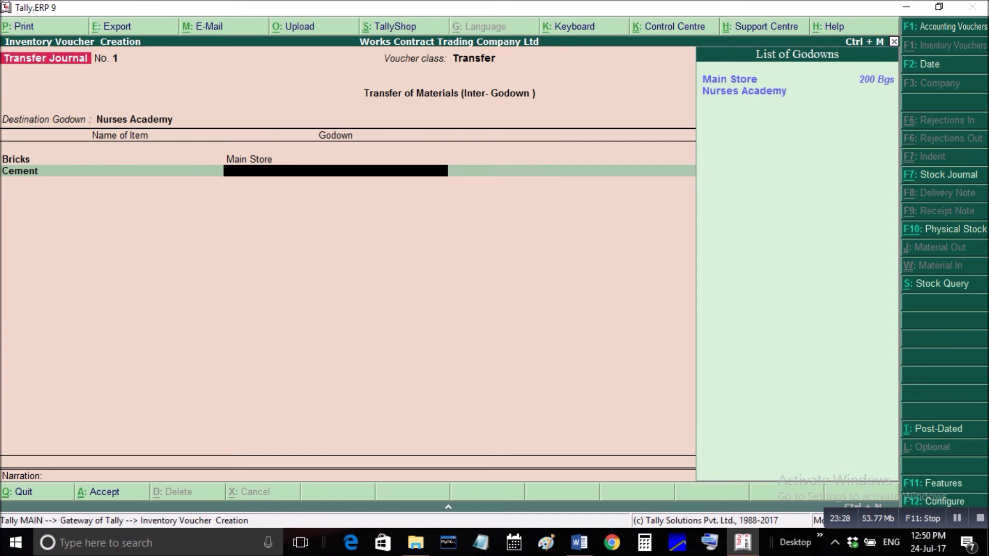
key(Return)
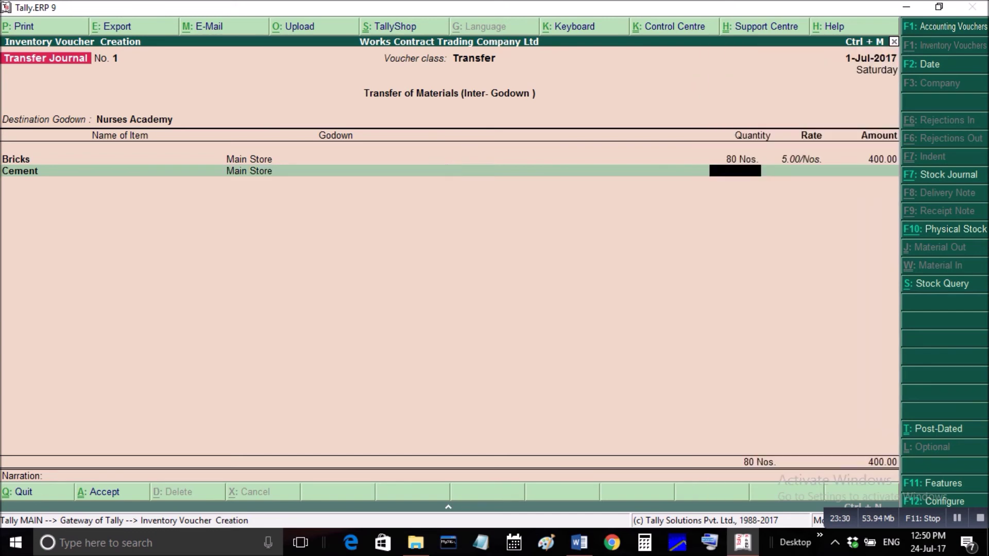
key(BackSpace)
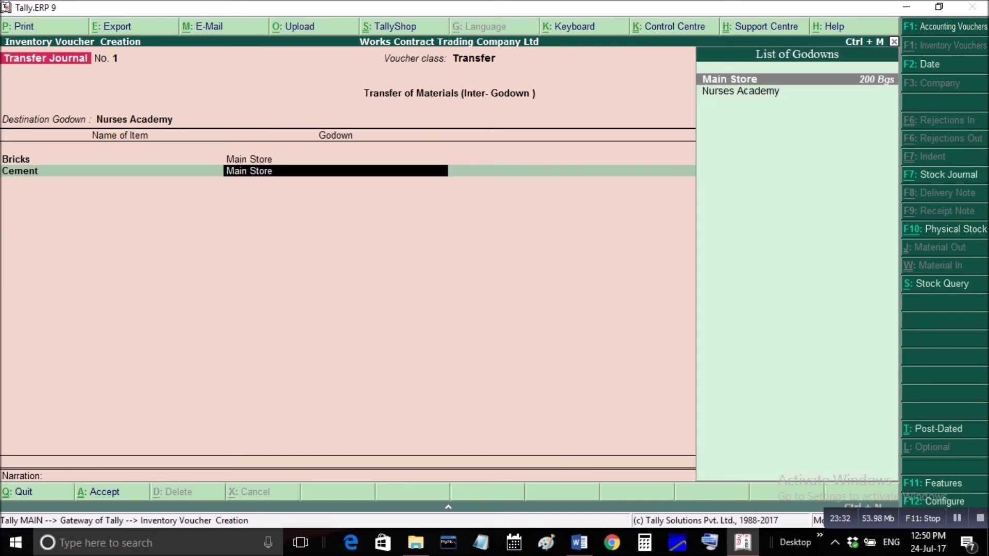
key(Return)
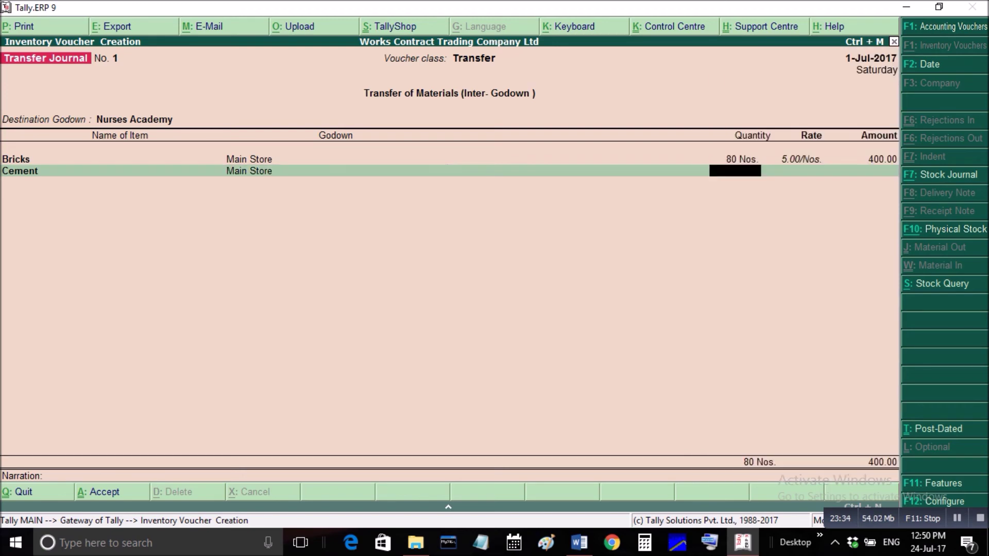
text(75)
key(Return)
key(Return)
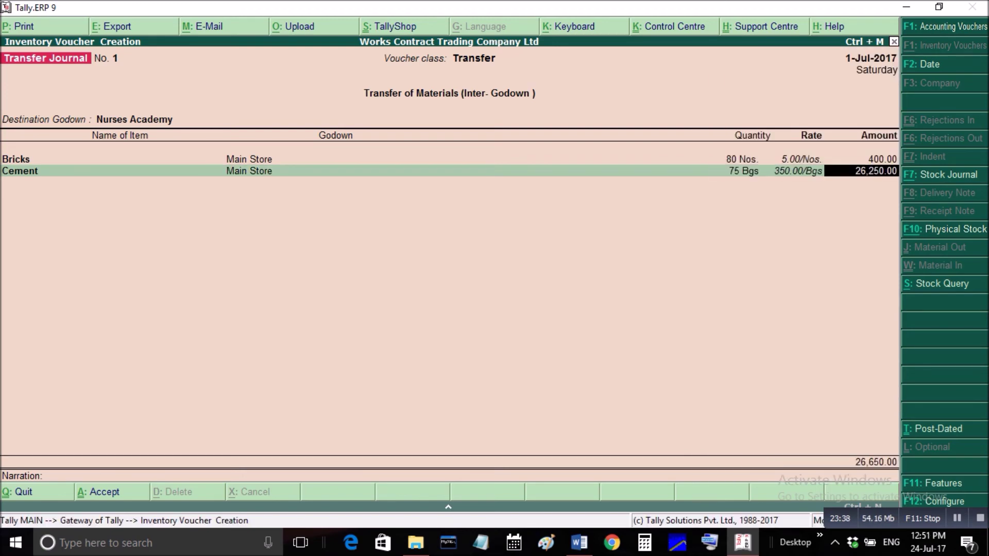
key(Return)
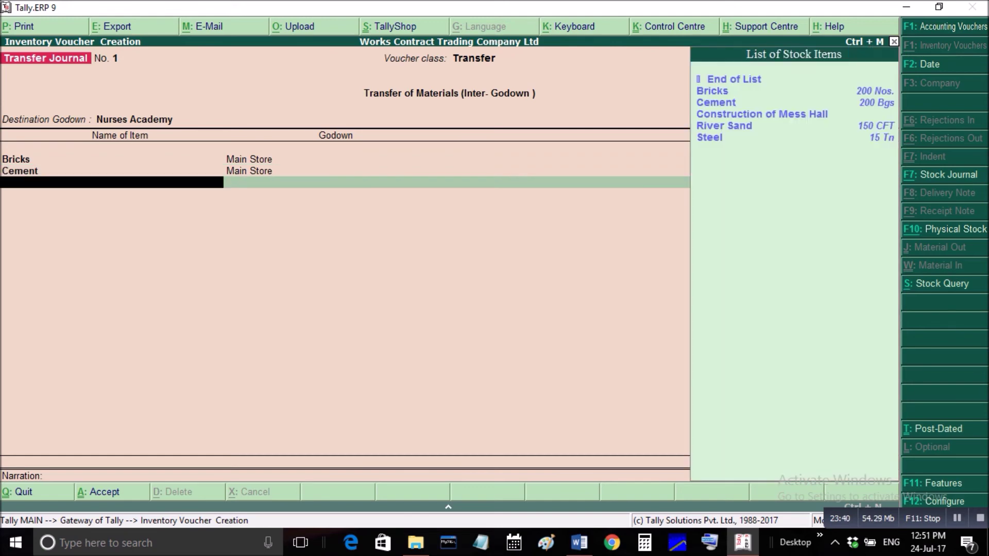
Add River Sand as the third item with no description and Main Store as its source godown
key(Down)
key(Down)
key(Down)
key(Down)
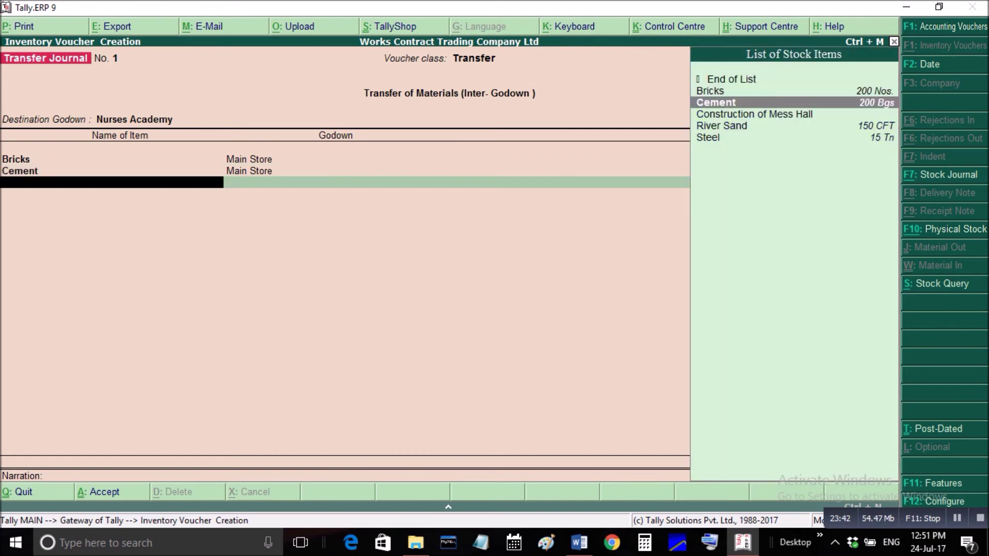
key(Return)
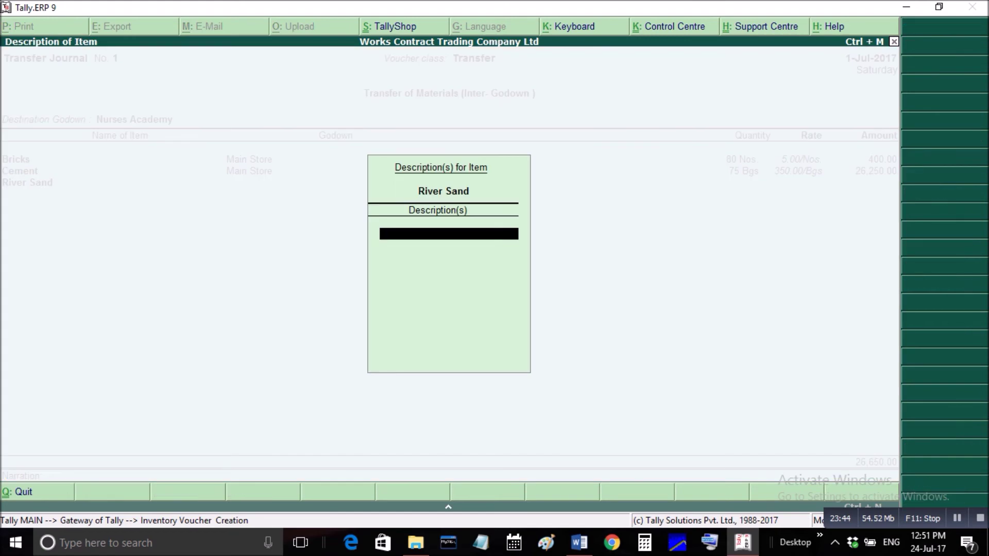
key(Return)
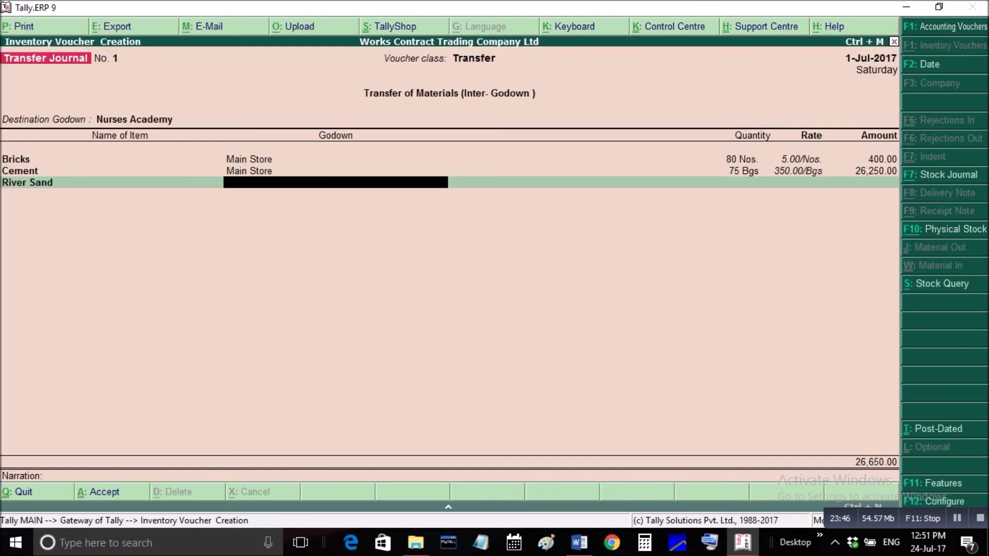
text(M)
key(Return)
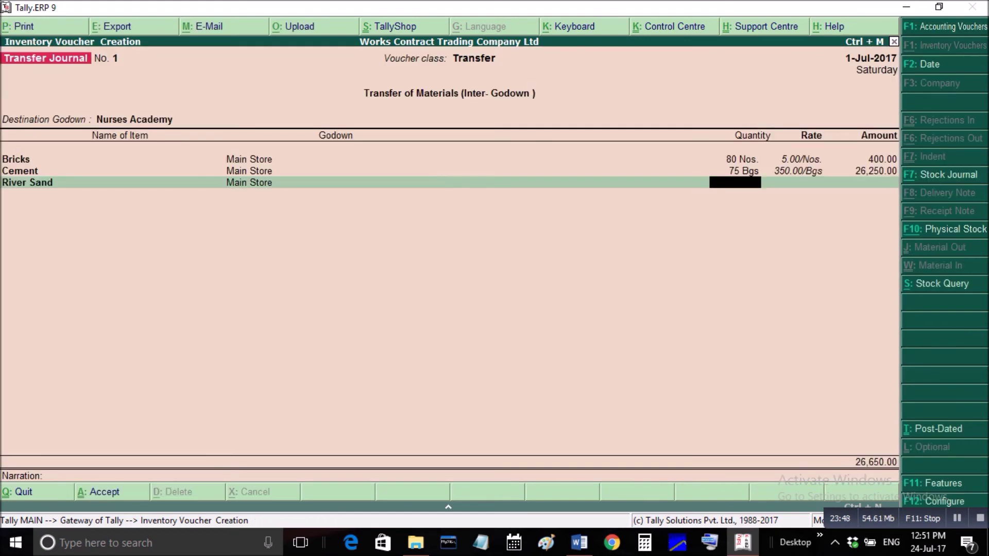
key(BackSpace)
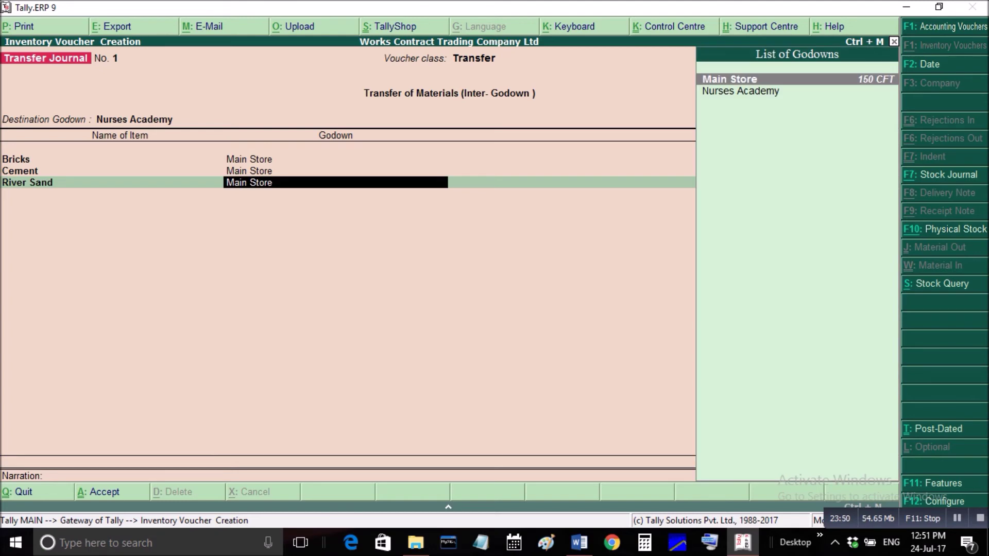
key(Return)
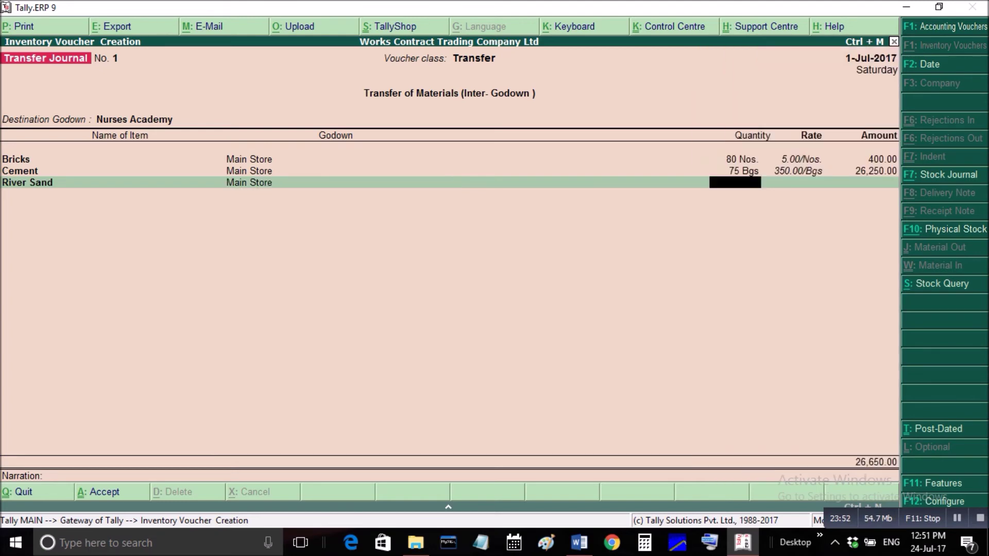
Enter a quantity of 80 CFT and a rate of 2,500.00/CFT for River Sand and accept the amount
text(80)
key(Return)
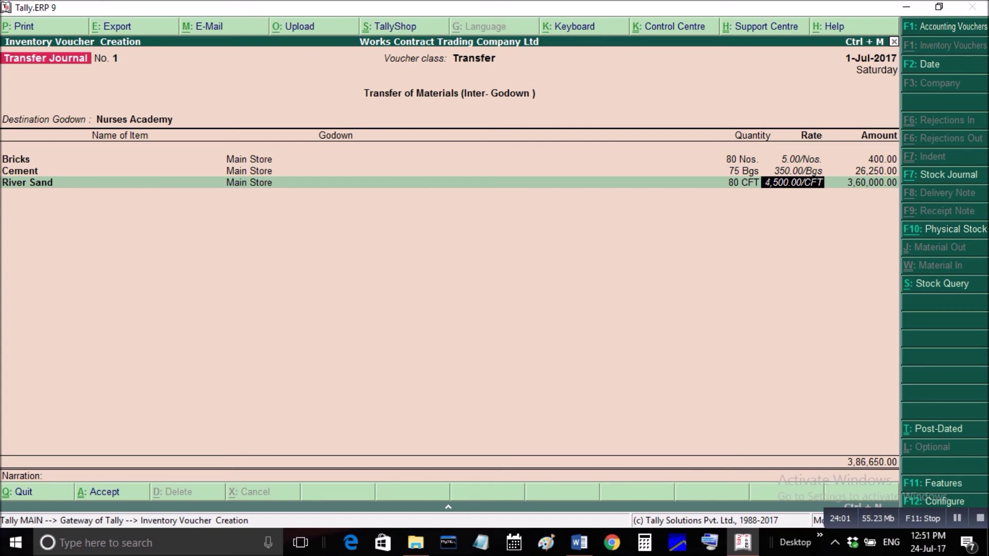
text(2500)
key(Return)
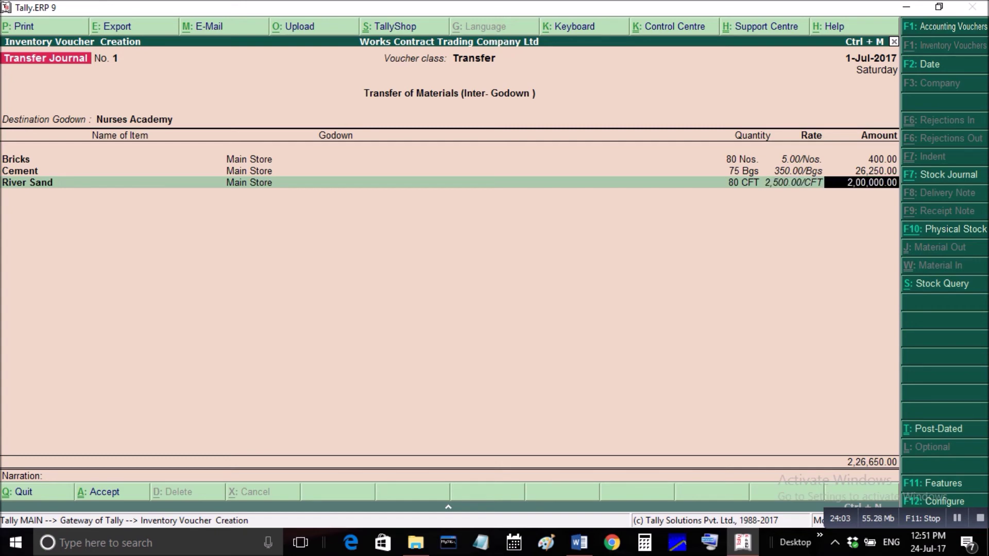
key(Return)
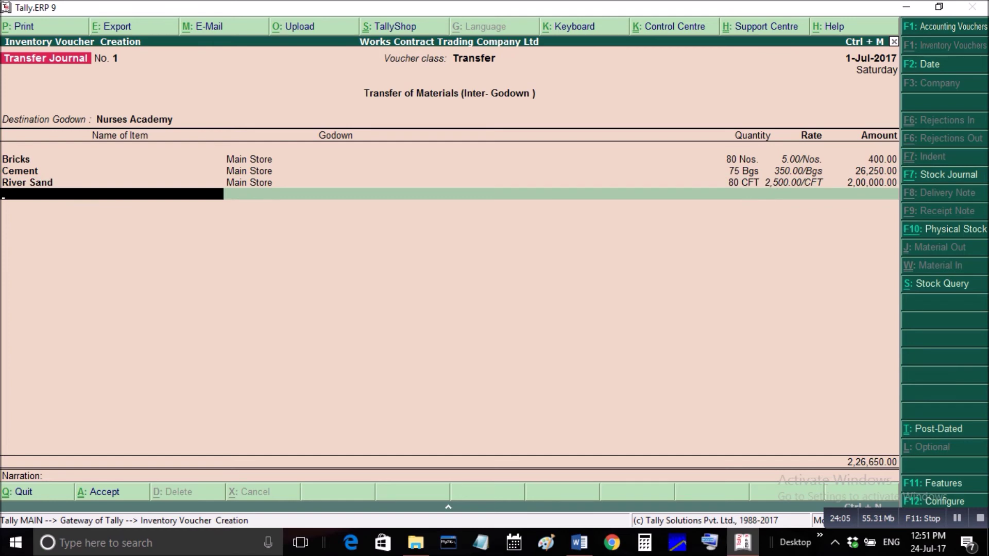
Go back to the River Sand line and set its quantity to 12 CFT, accepting the rate and recalculated amount
key(BackSpace)
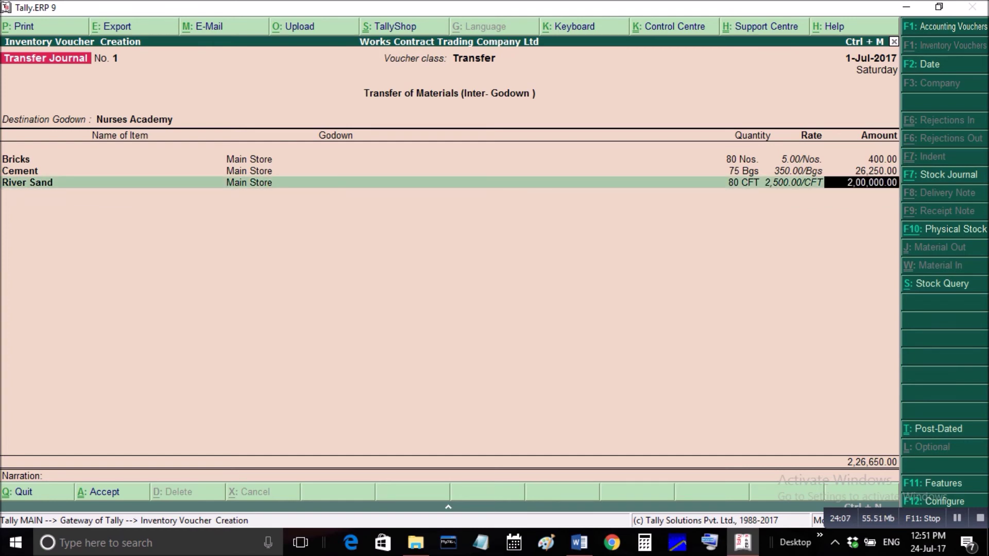
key(BackSpace)
key(BackSpace)
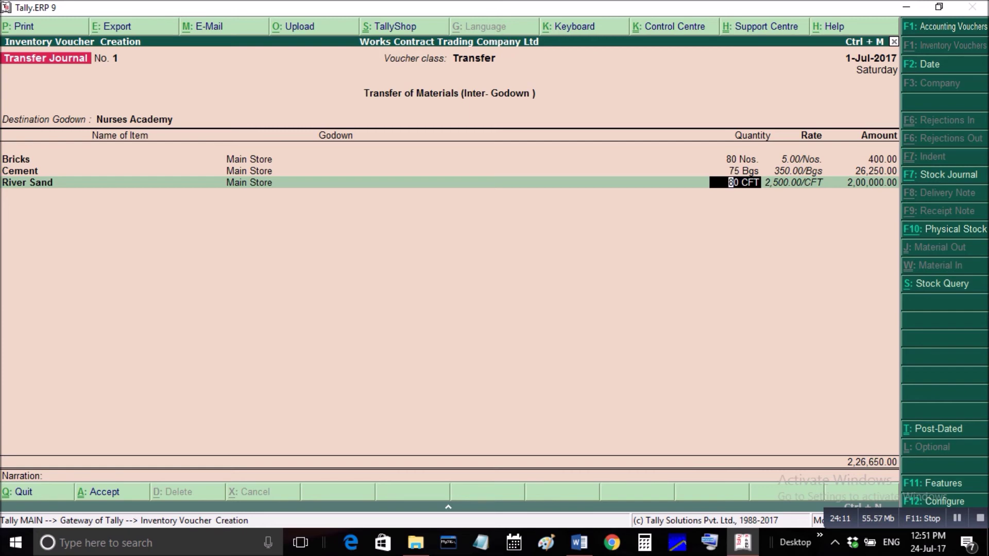
text(12)
key(Return)
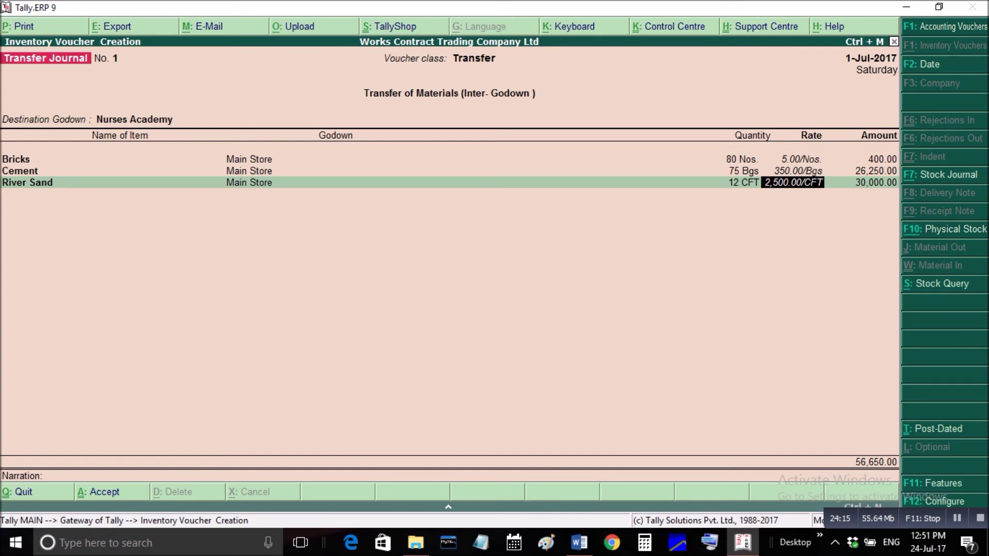
key(Return)
key(Return)
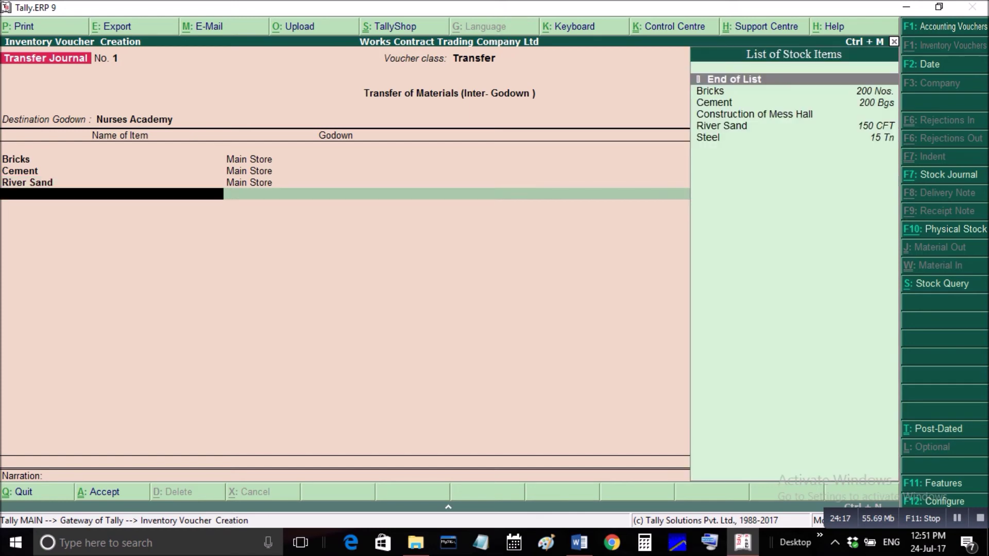
Add 5 Tn of Steel from Main Store at the default rate with no description, and end the item list
key(Down)
key(Down)
key(Down)
key(Down)
key(Down)
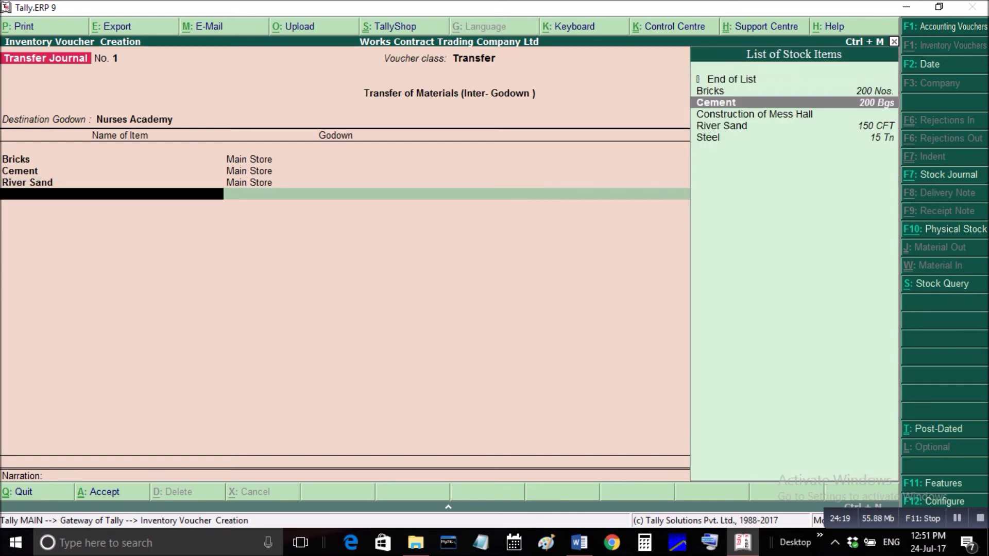
key(Return)
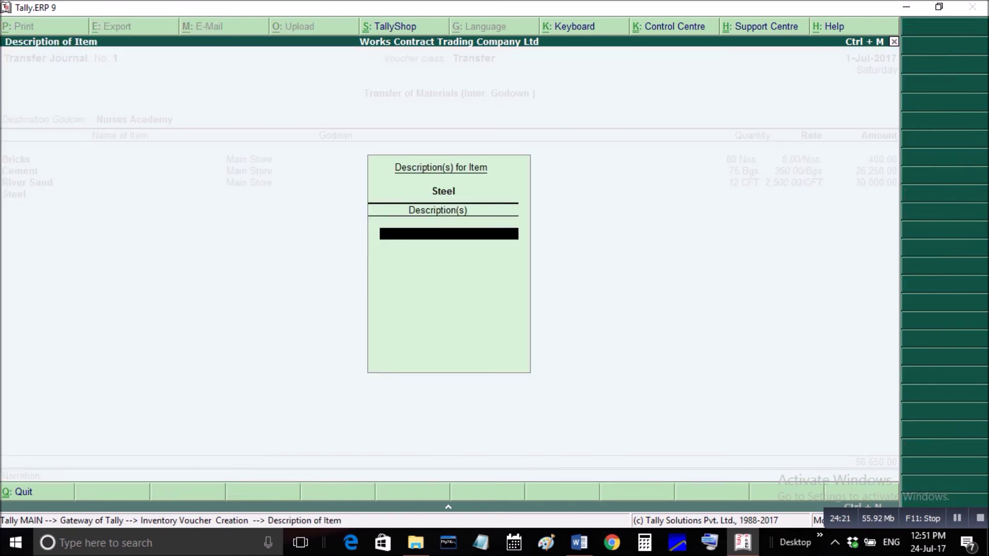
key(Return)
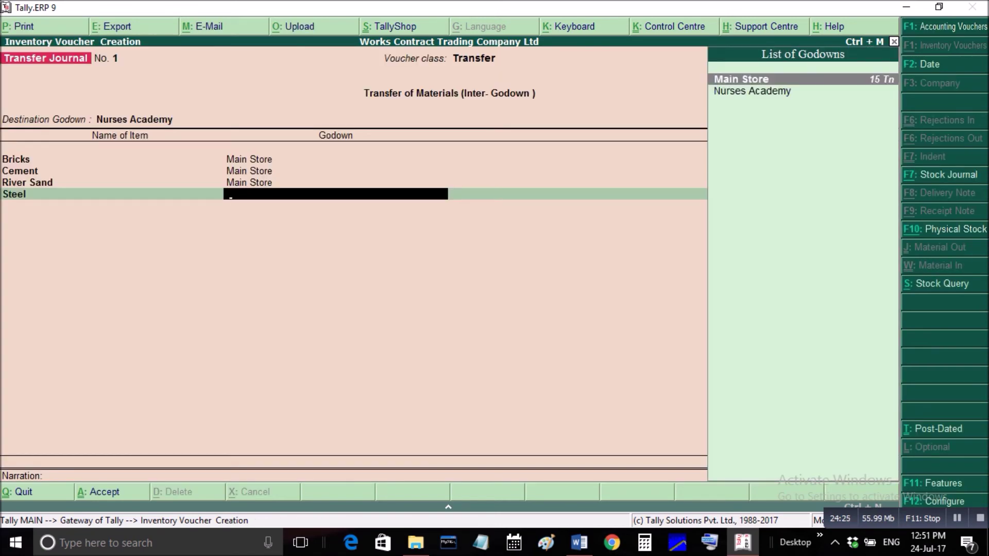
key(Return)
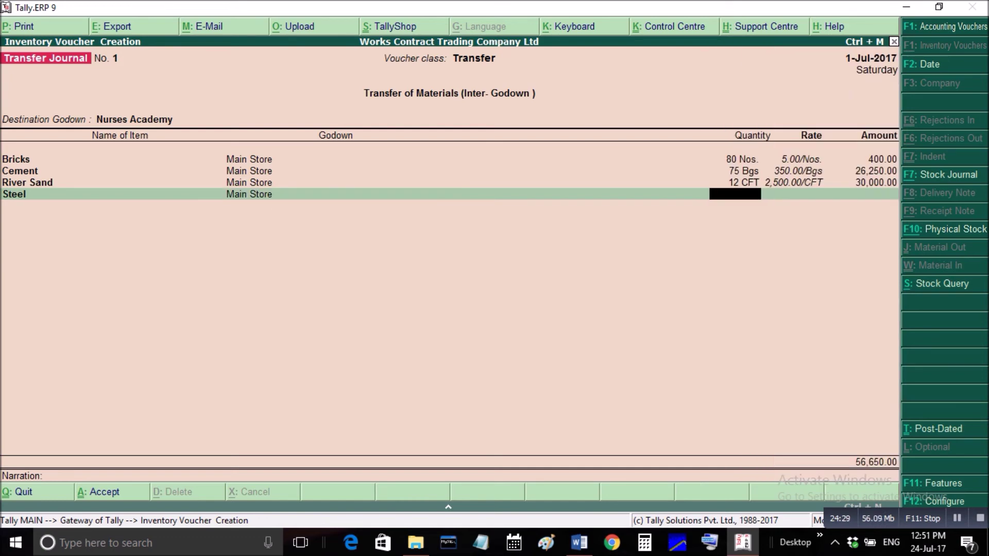
text(5)
key(Return)
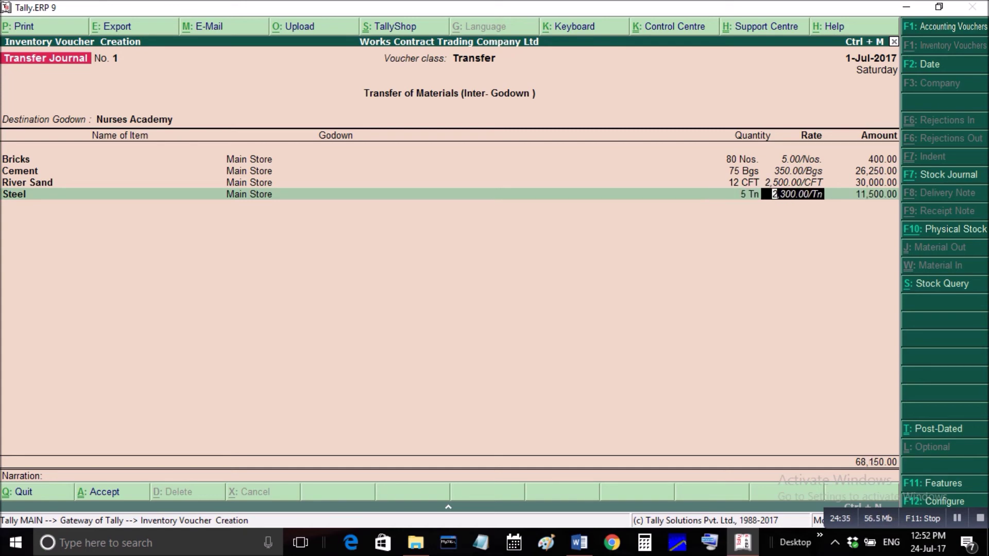
key(Return)
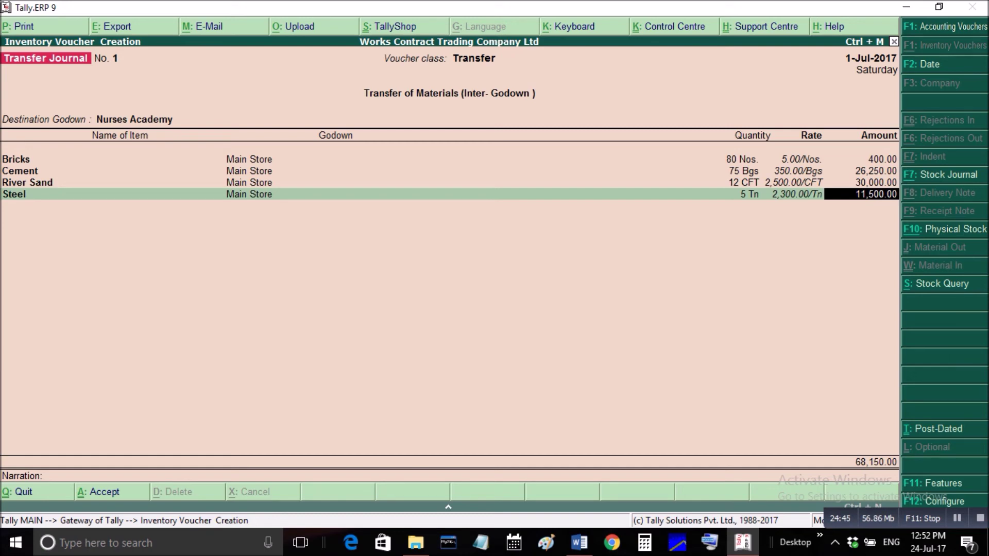
key(Return)
key(Return)
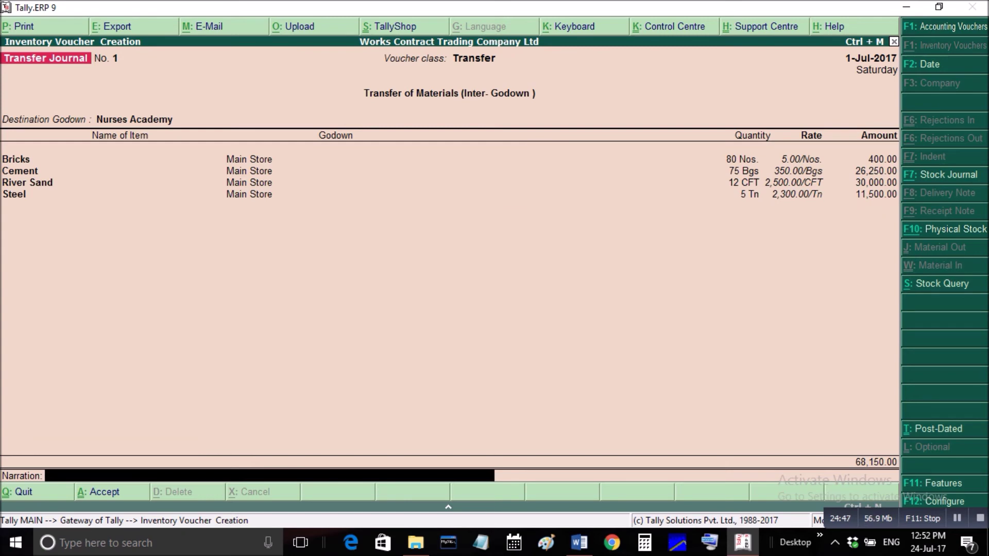
Save the transfer journal without a narration and switch the voucher type to Conversion Journal
key(Return)
key(Return)
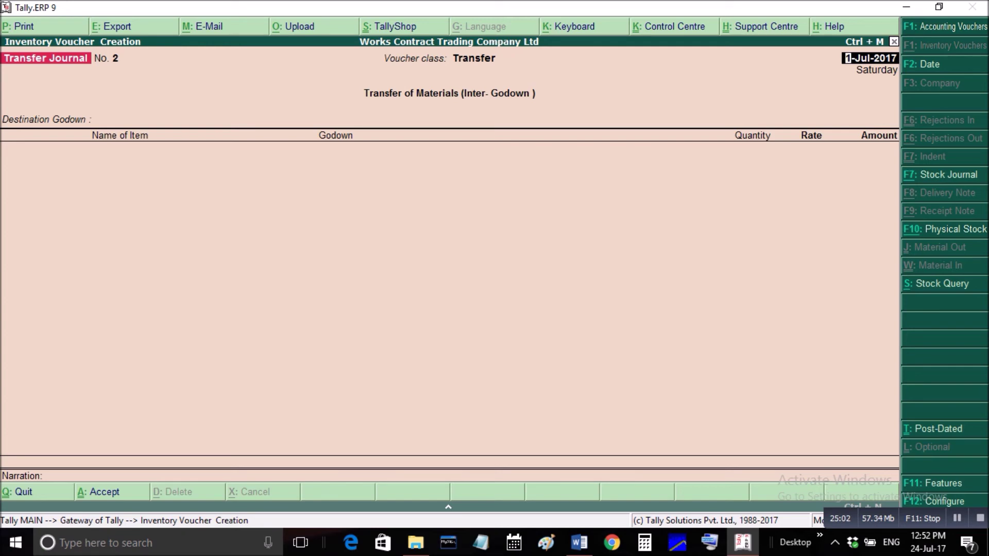
key(F7)
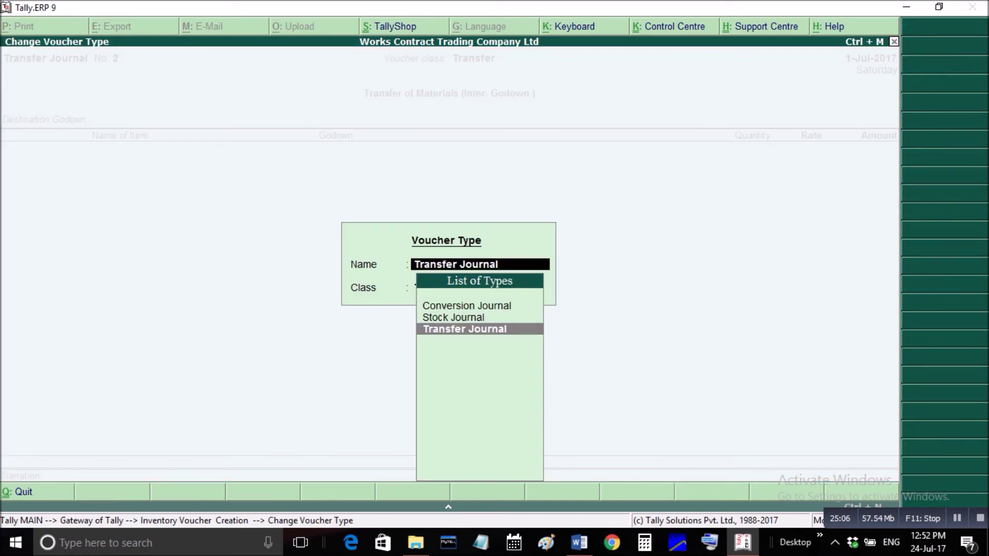
key(Up)
key(Up)
key(Return)
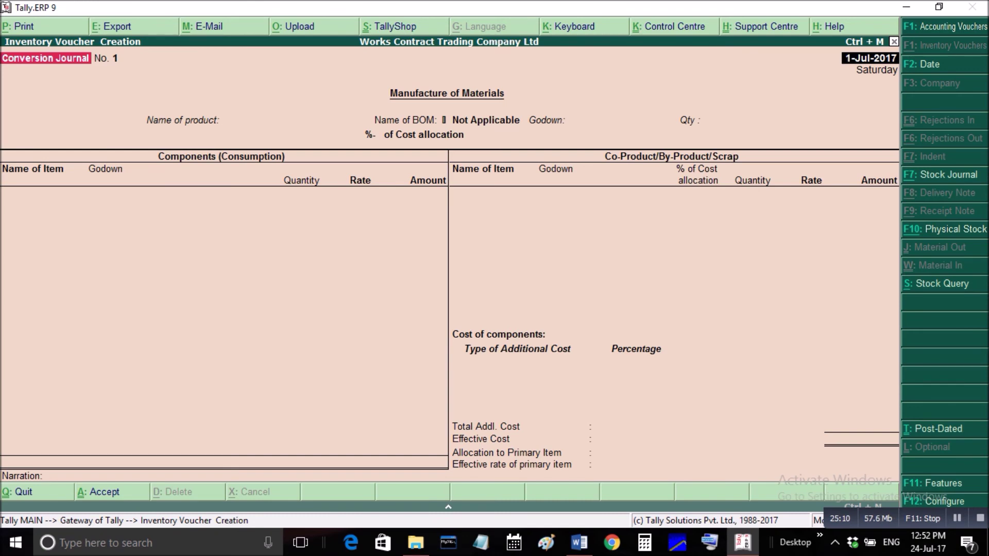
Keep the voucher date and set the product to Construction of Mess Hall, BOM Not Applicable, godown Nurses Academy and quantity 1
key(Return)
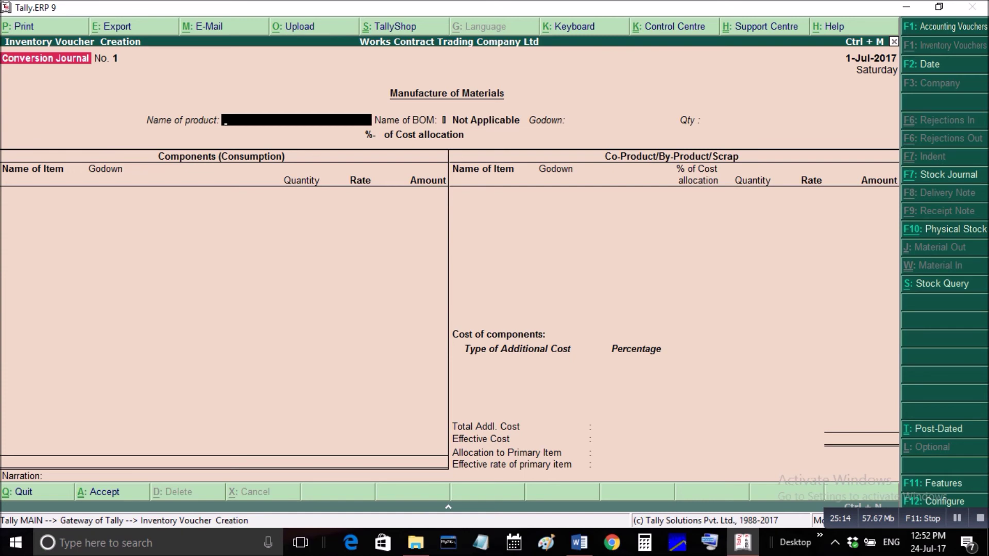
key(space)
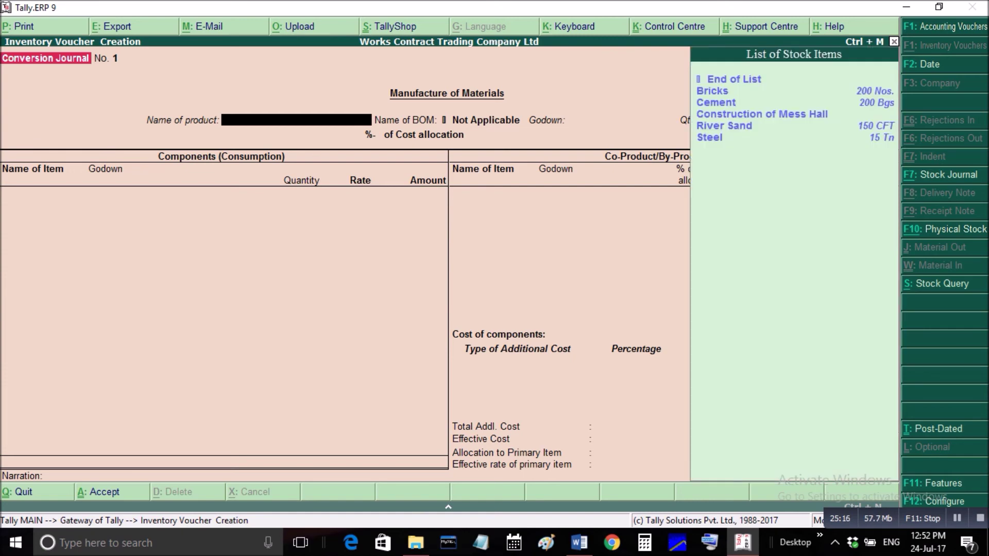
key(Down)
key(Down)
key(Down)
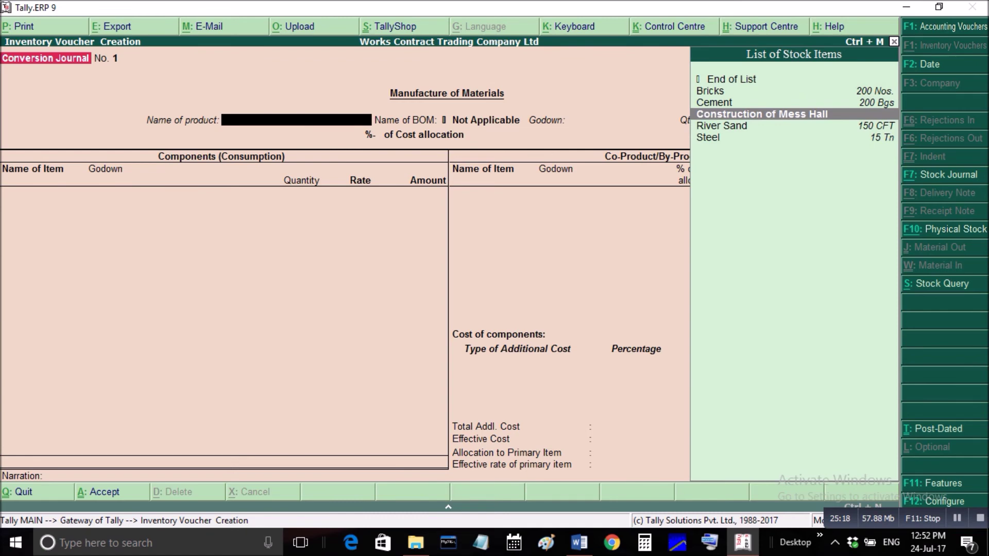
key(Return)
key(Return)
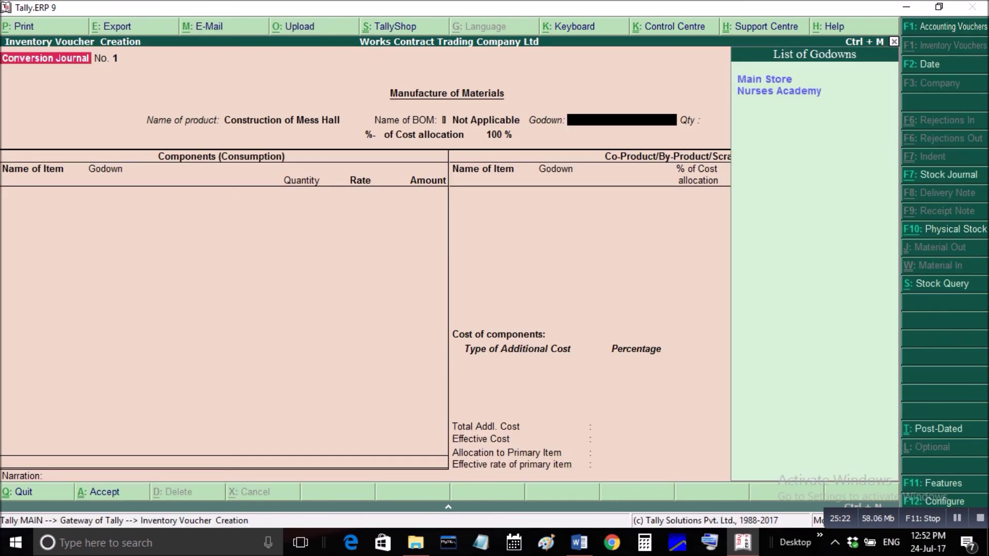
key(Down)
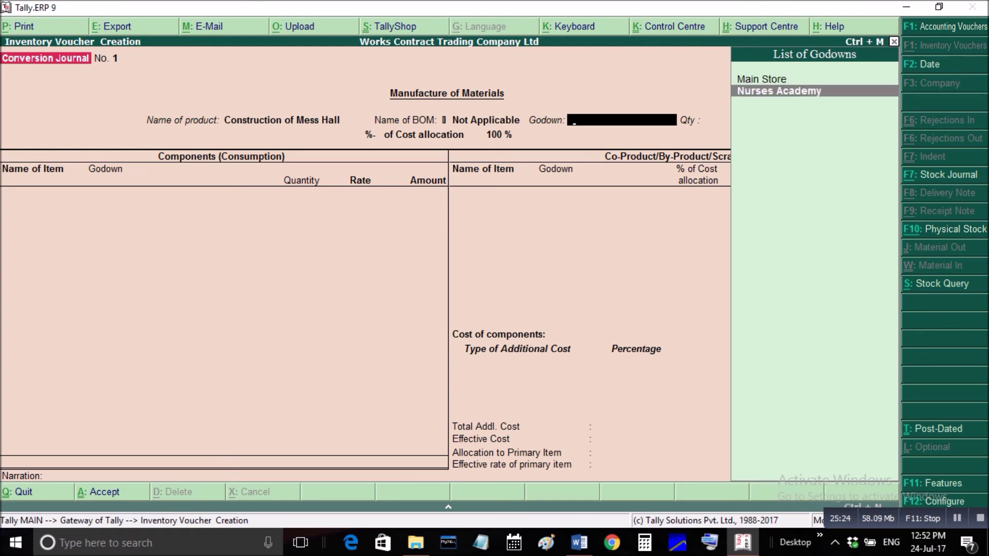
key(Return)
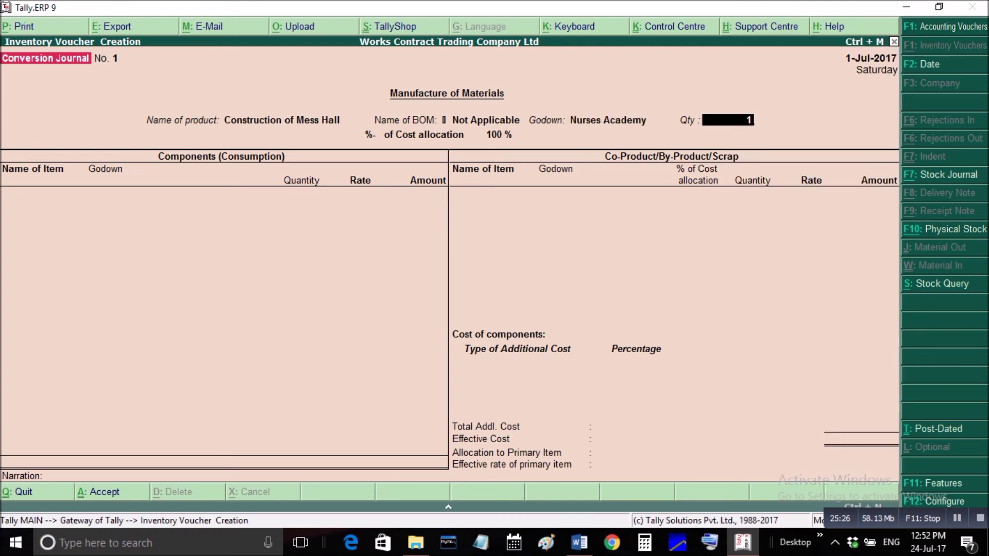
key(Return)
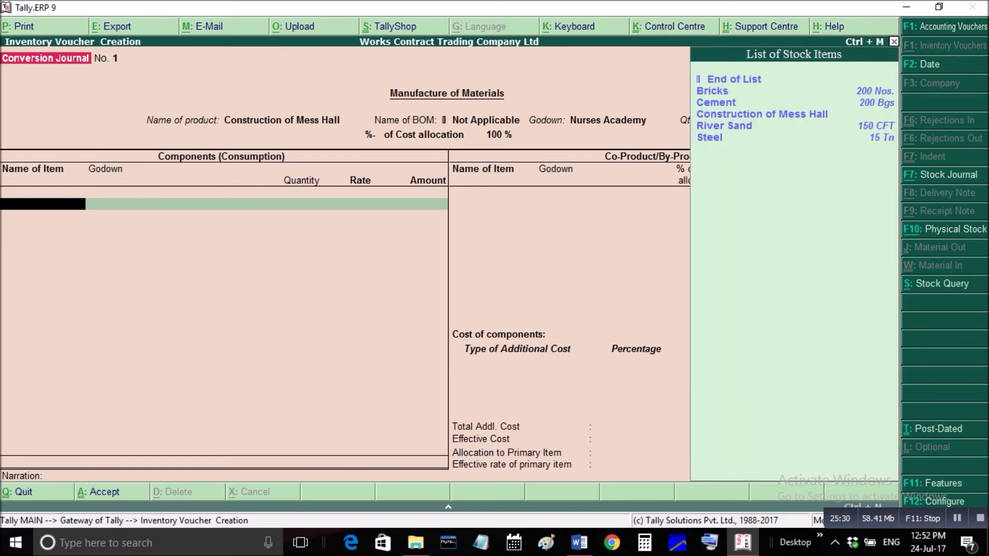
Add 80 Nos. of Bricks from Nurses Academy as the first component, with no description and the default rate
key(Down)
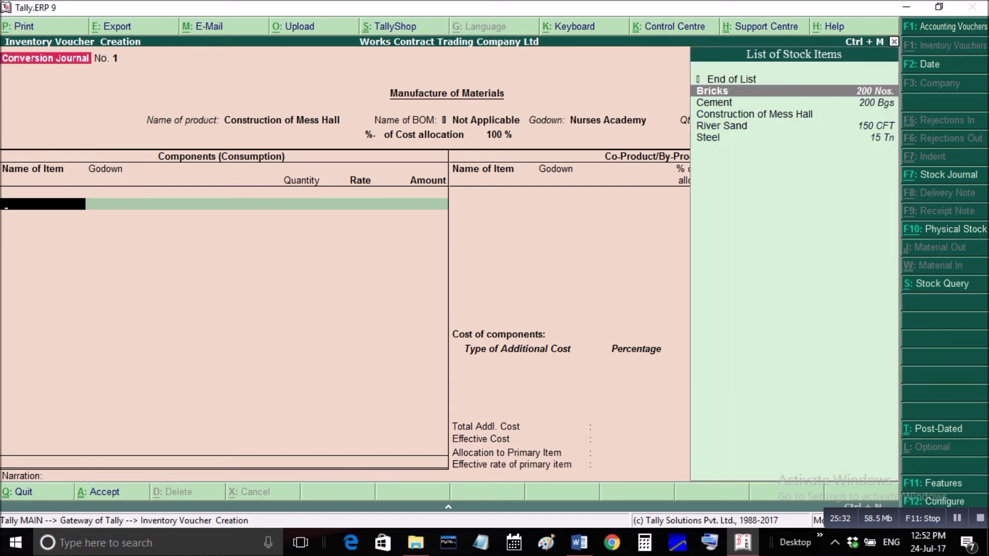
key(Return)
key(Return)
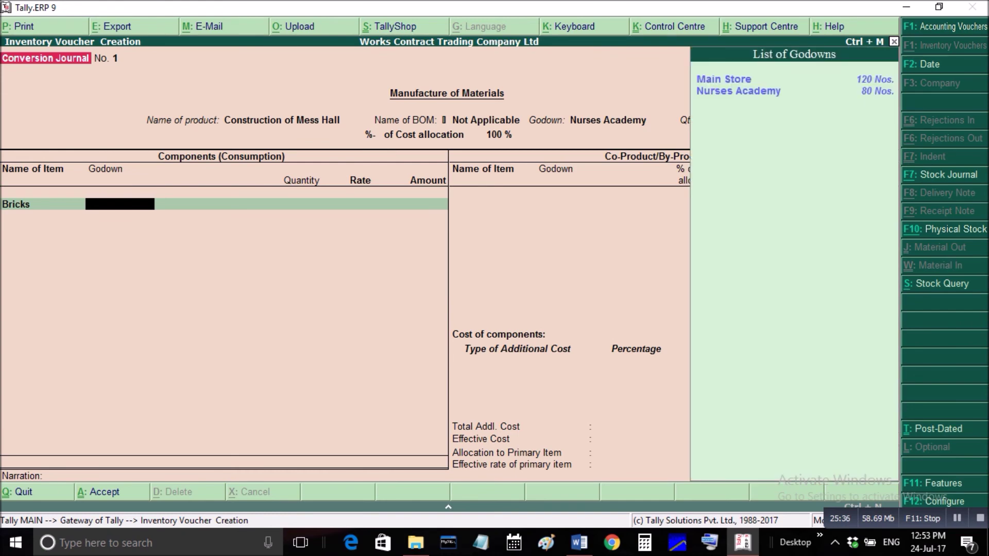
key(Down)
key(Down)
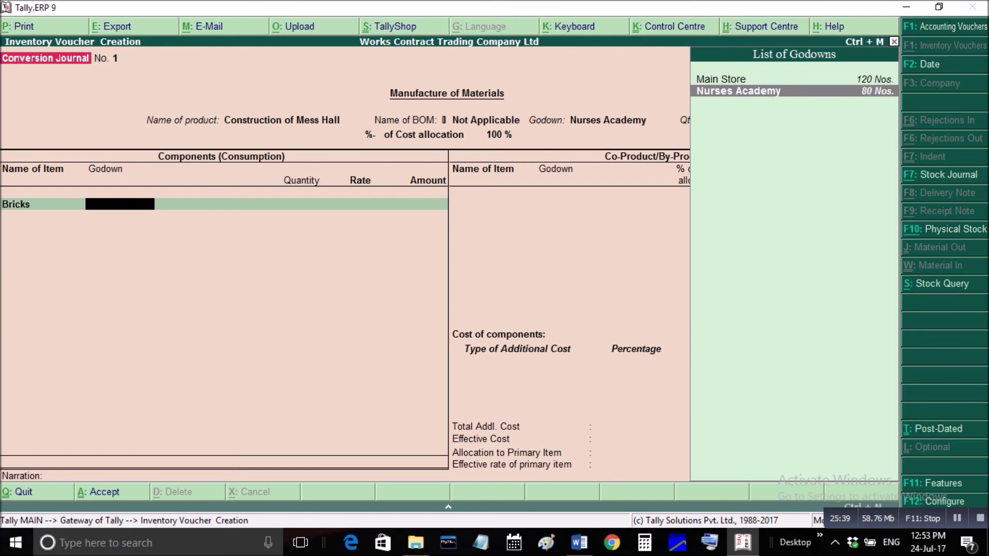
key(Return)
text(80)
key(Return)
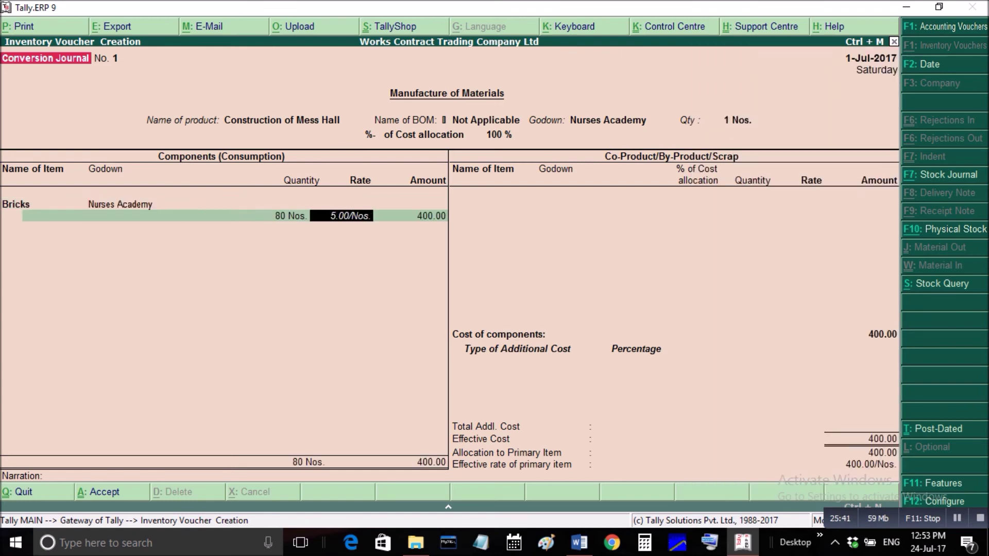
key(Return)
key(Return)
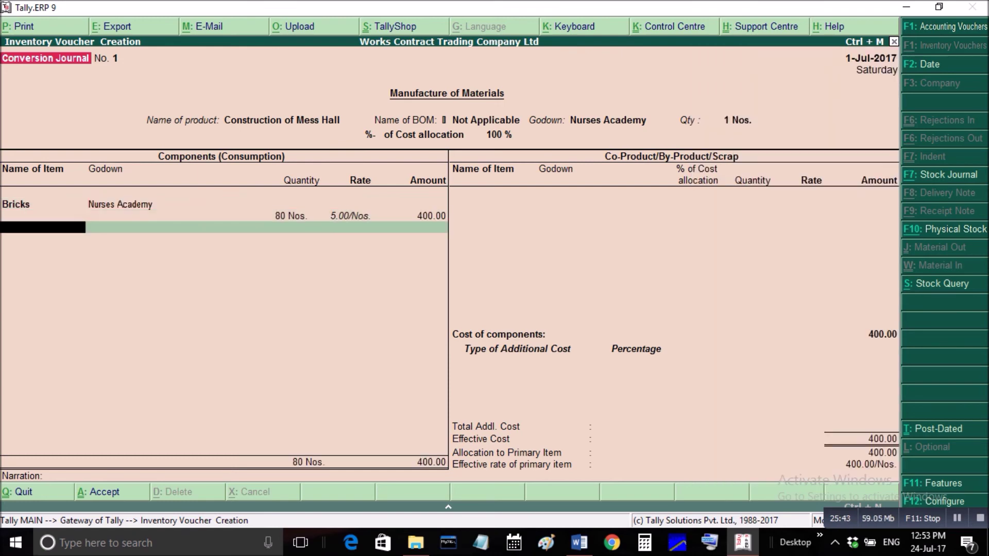
Add 75 Bgs of Cement from Nurses Academy as the second component, with no description and the default rate
text(C)
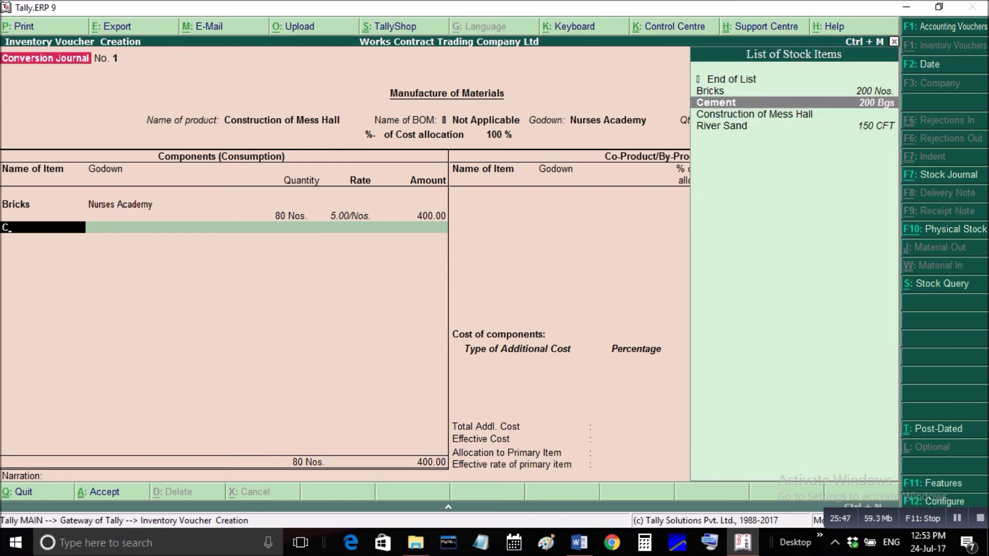
key(Return)
key(Return)
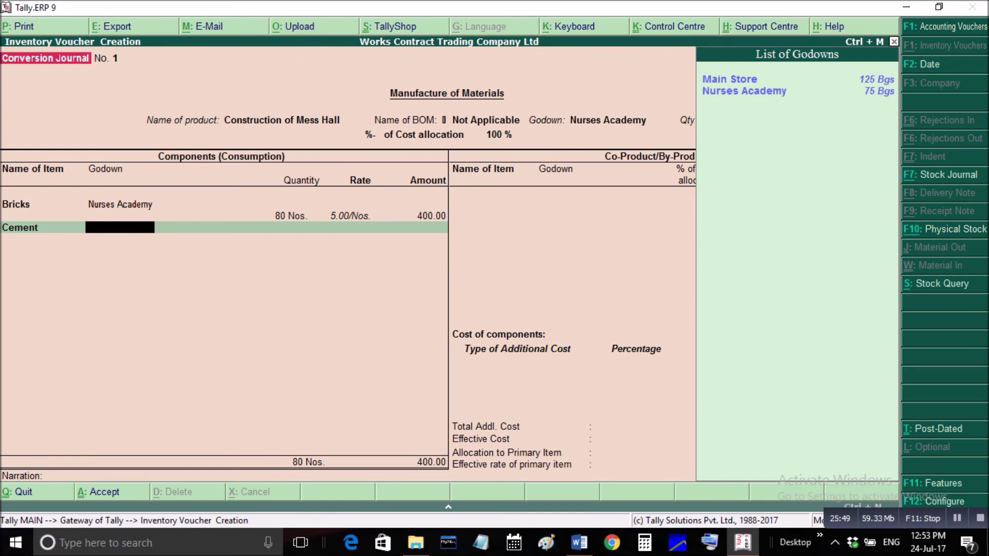
key(Down)
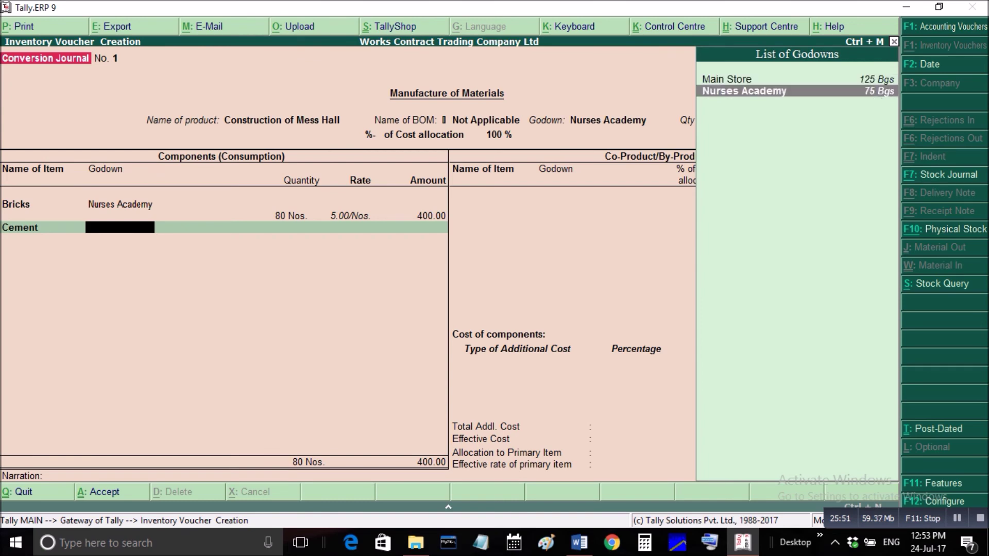
key(Return)
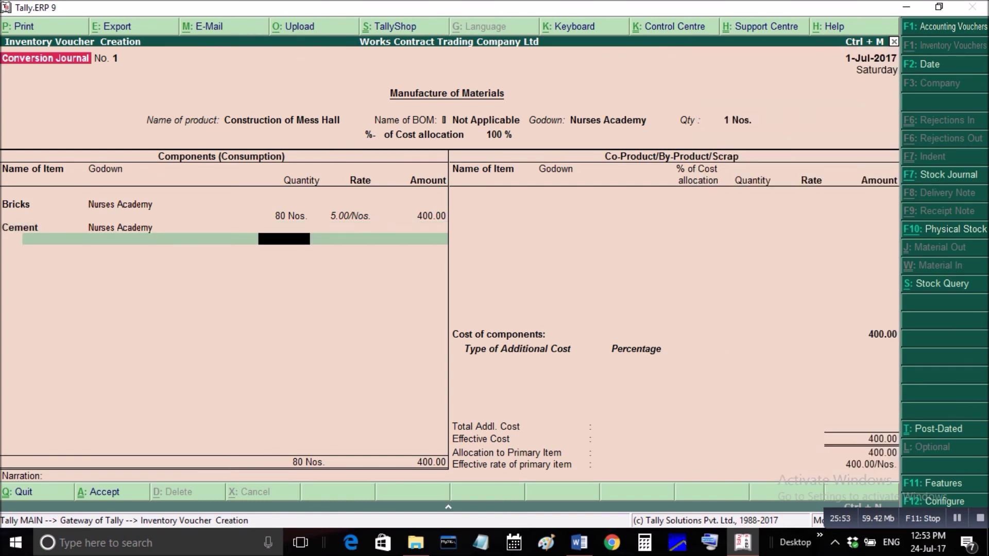
text(75)
key(Return)
key(Return)
key(Return)
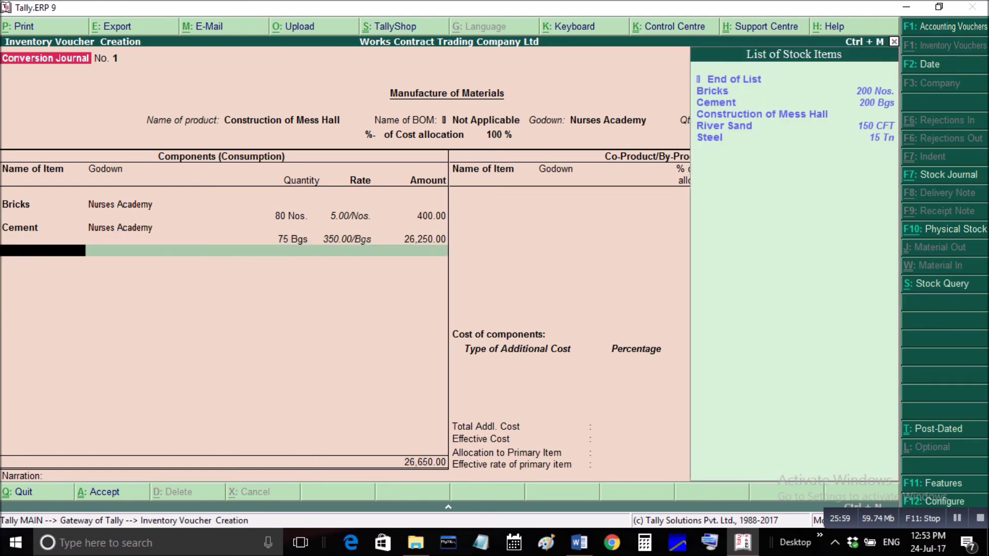
Add 12 CFT of River Sand from Nurses Academy as the third component, with no description and the default rate
key(Down)
key(Down)
key(Down)
key(Down)
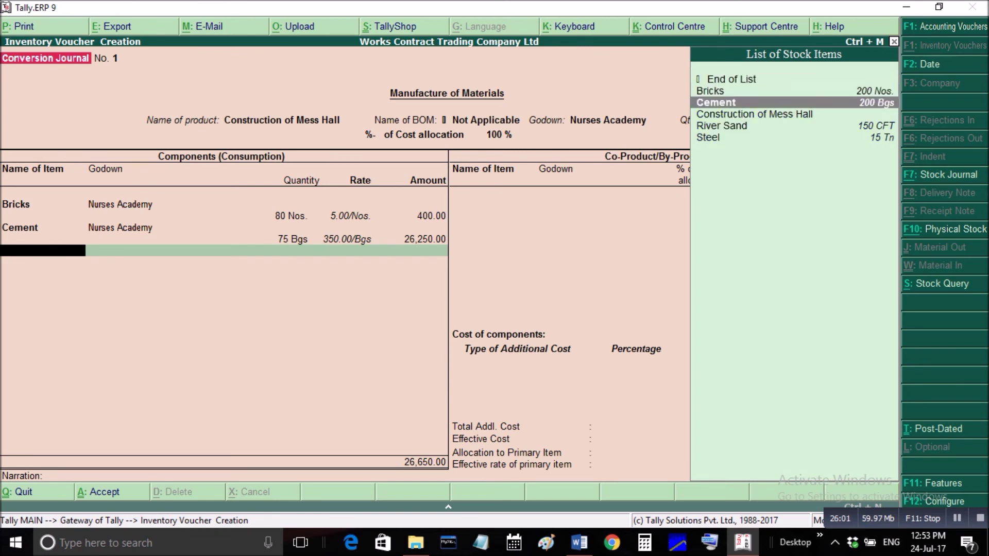
key(Return)
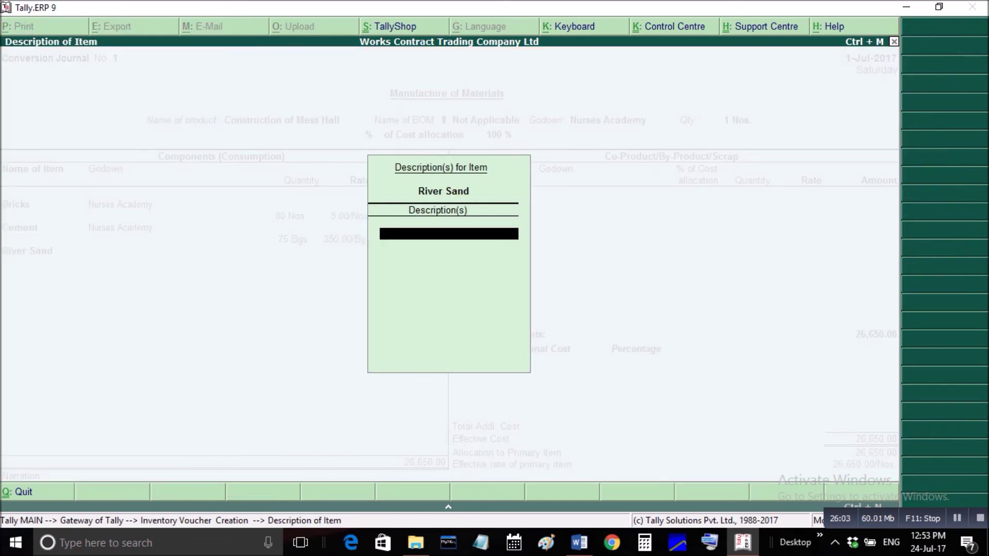
key(Return)
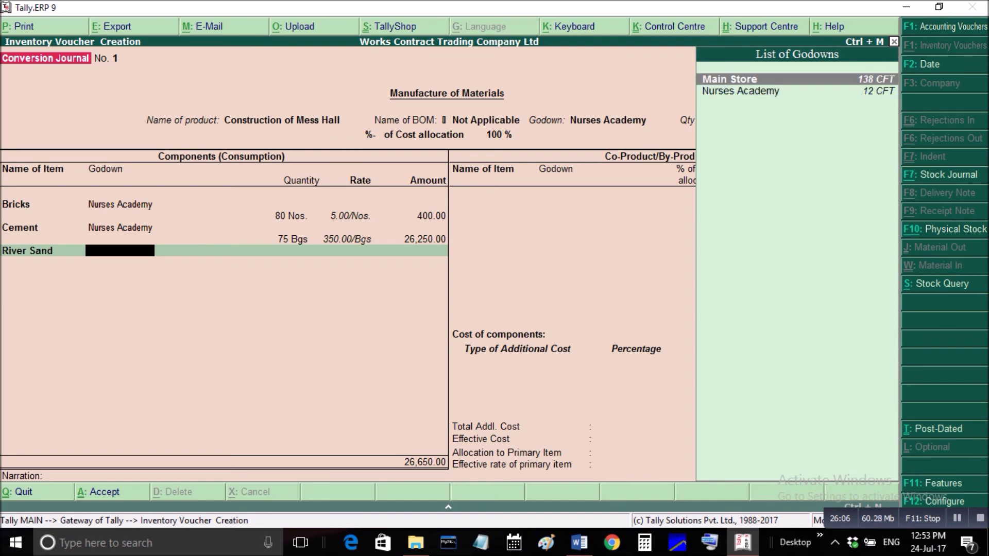
key(Down)
key(Return)
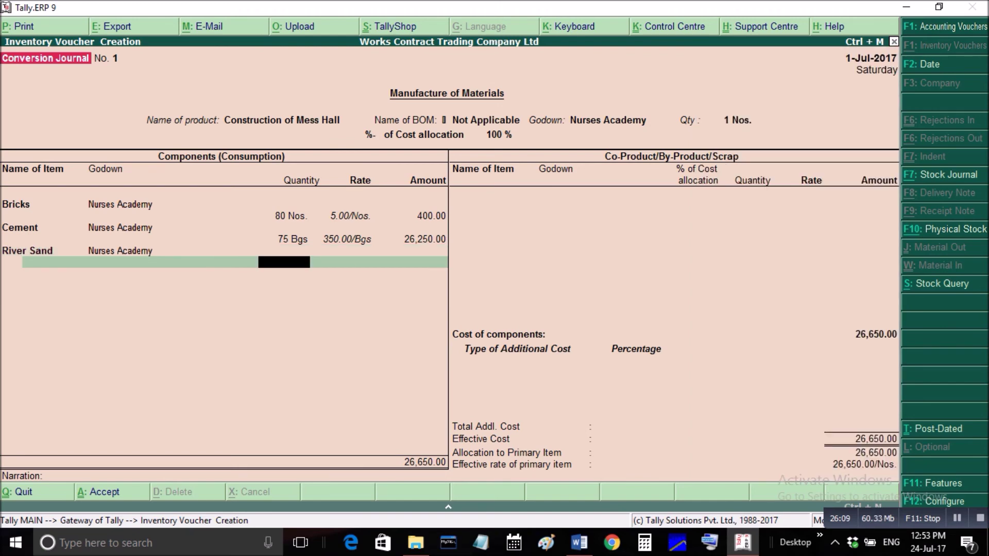
text(12)
key(Return)
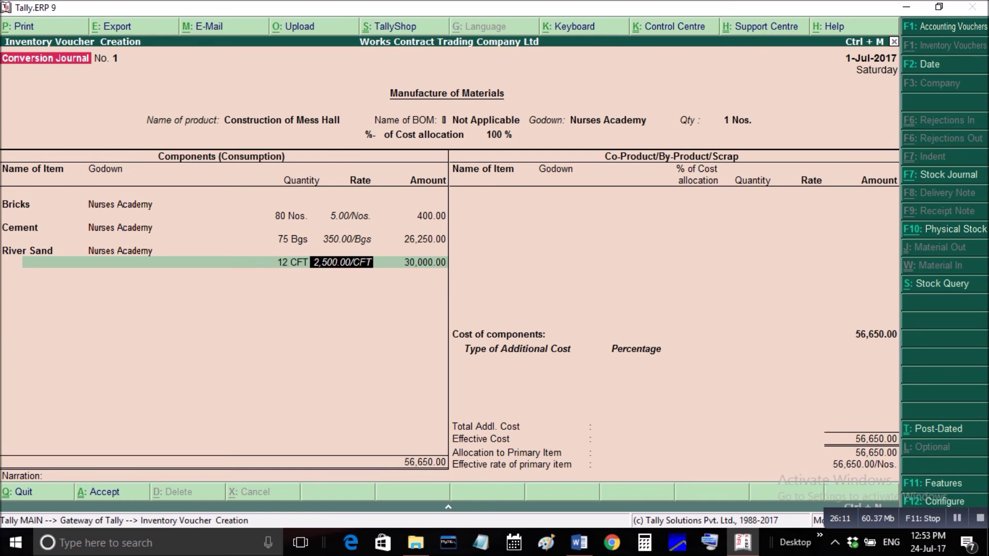
key(Return)
key(Return)
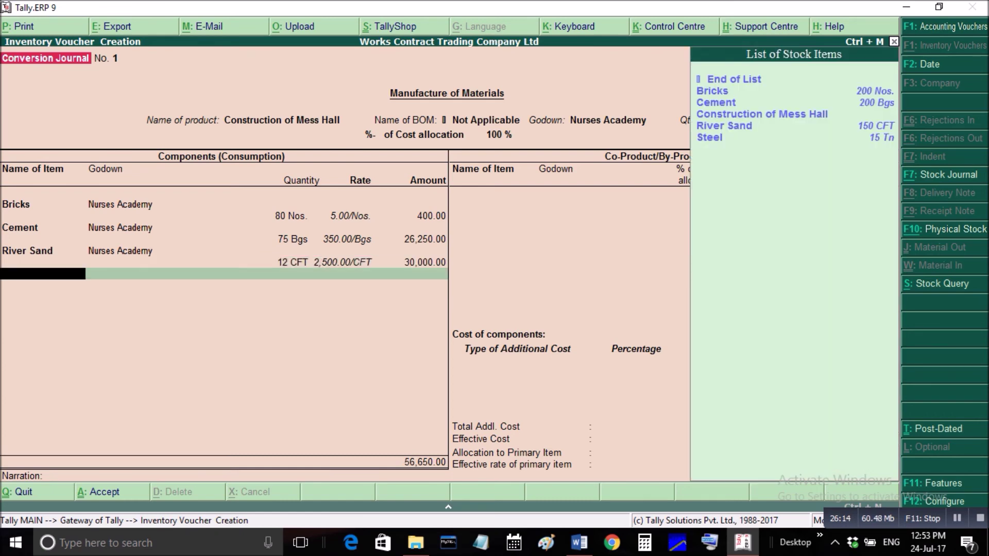
Add 4 Tn of Steel from Nurses Academy at the default rate without a description, and end the component list with no co-products
key(Down)
key(Down)
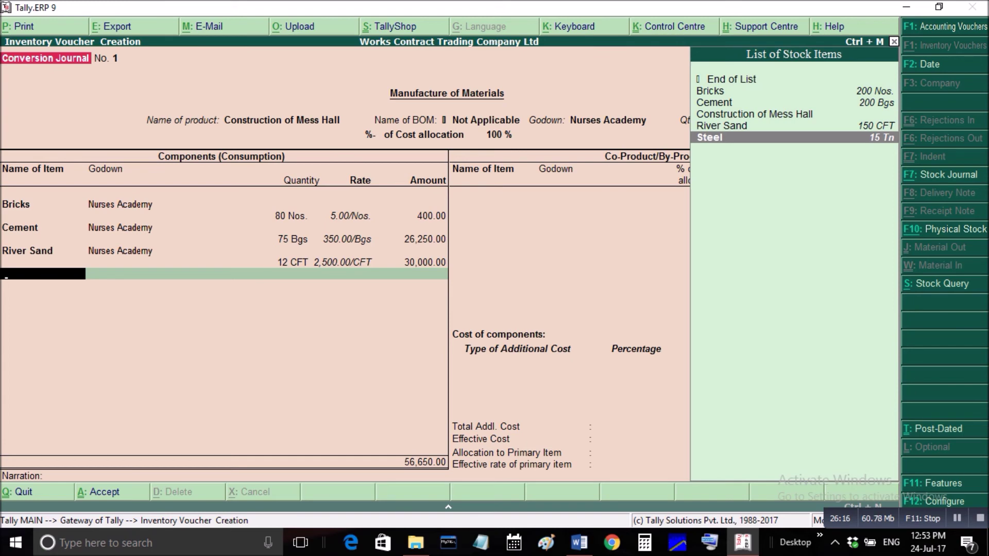
key(Return)
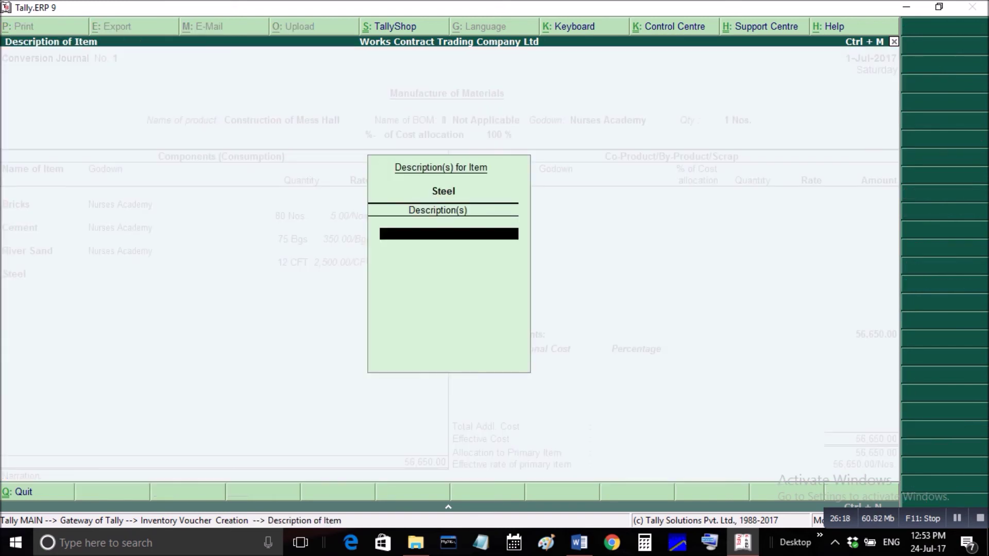
key(Return)
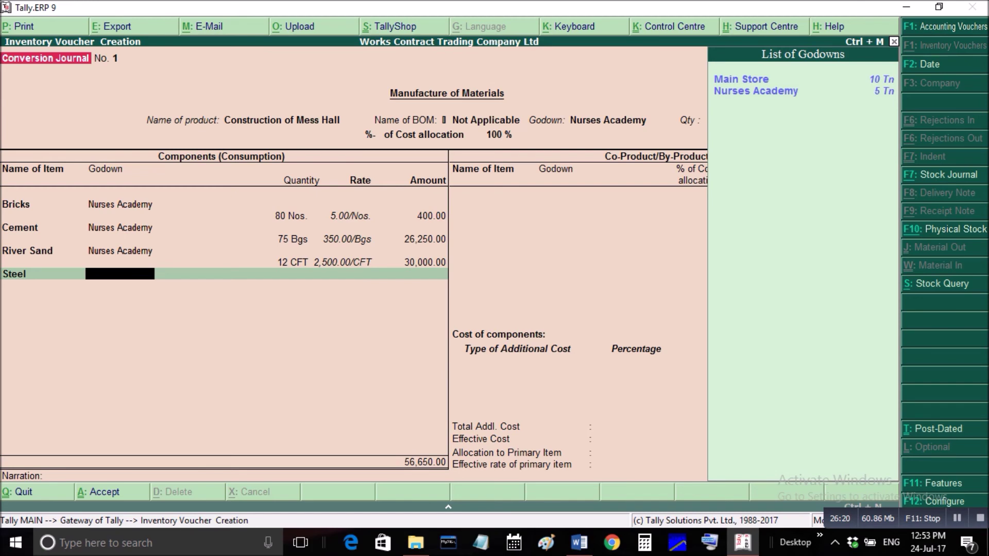
key(Return)
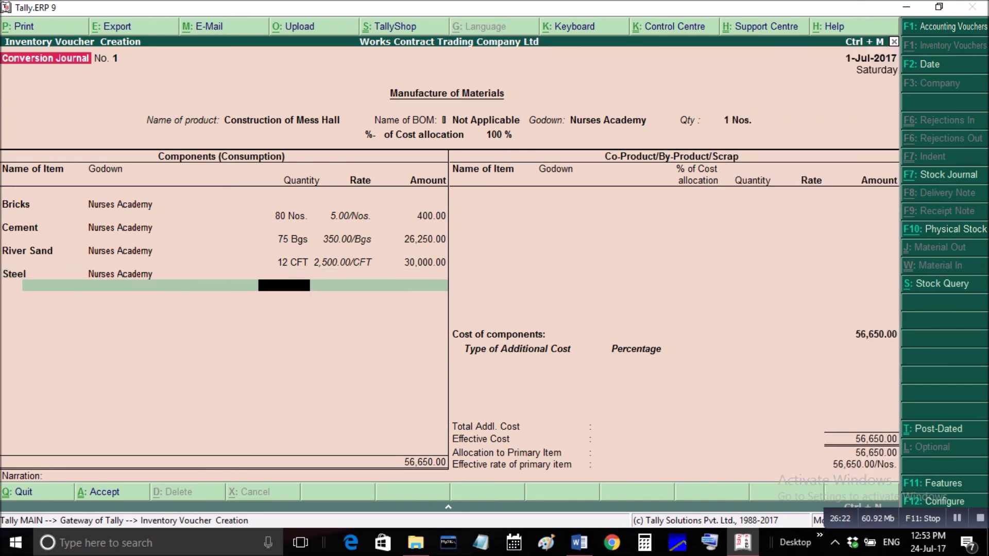
text(4)
key(Return)
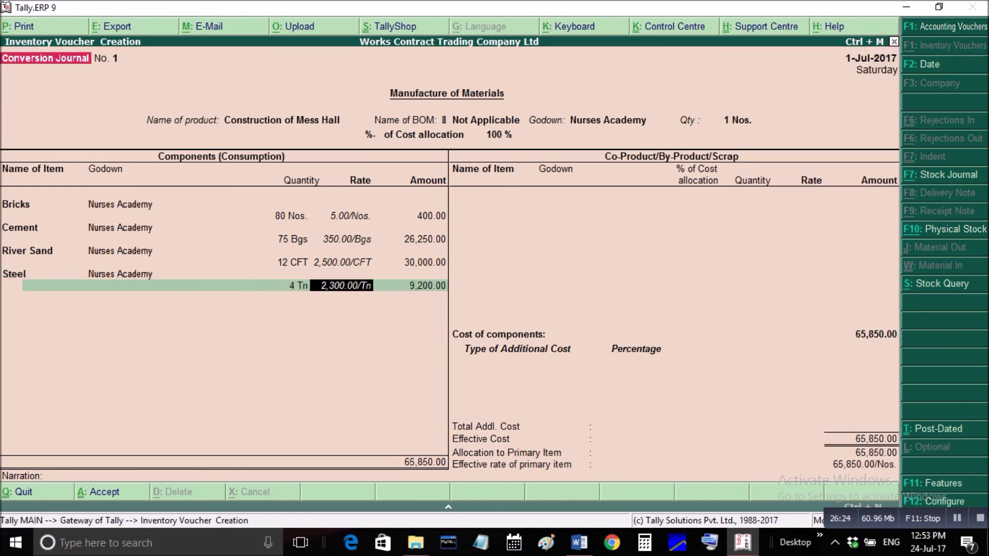
key(Return)
key(Return)
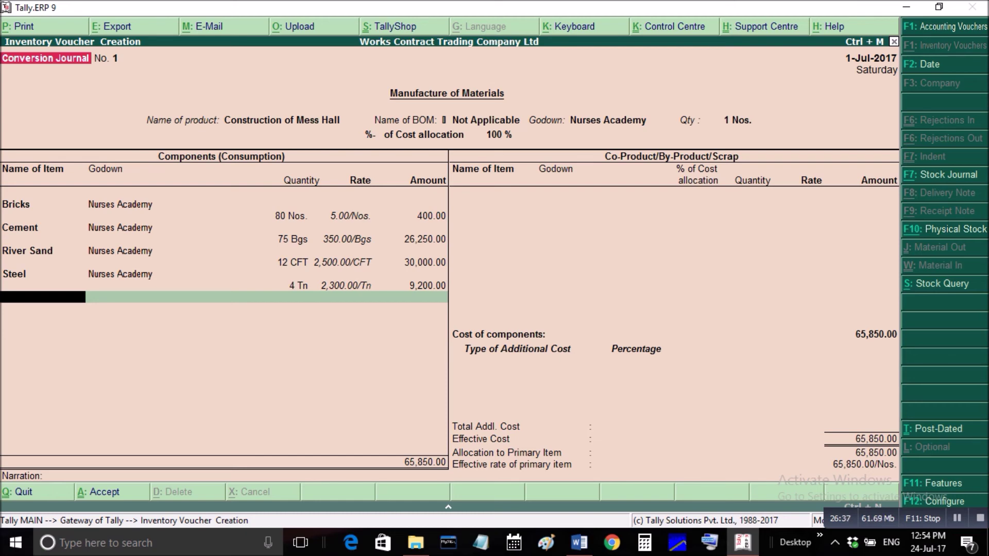
key(Return)
key(Return)
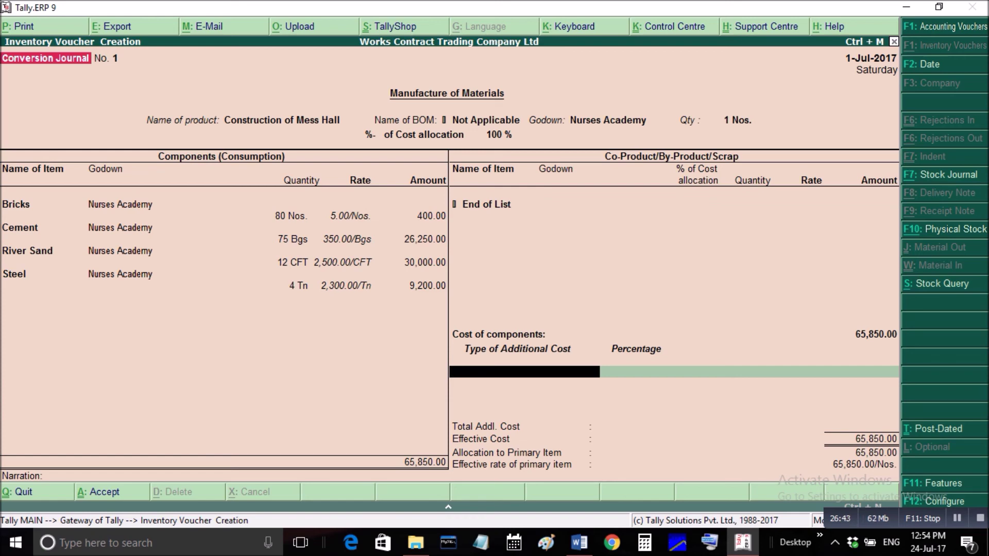
Create a Labour Charges ledger under Indirect Expenses for the conversion journal's additional cost
key(alt+c)
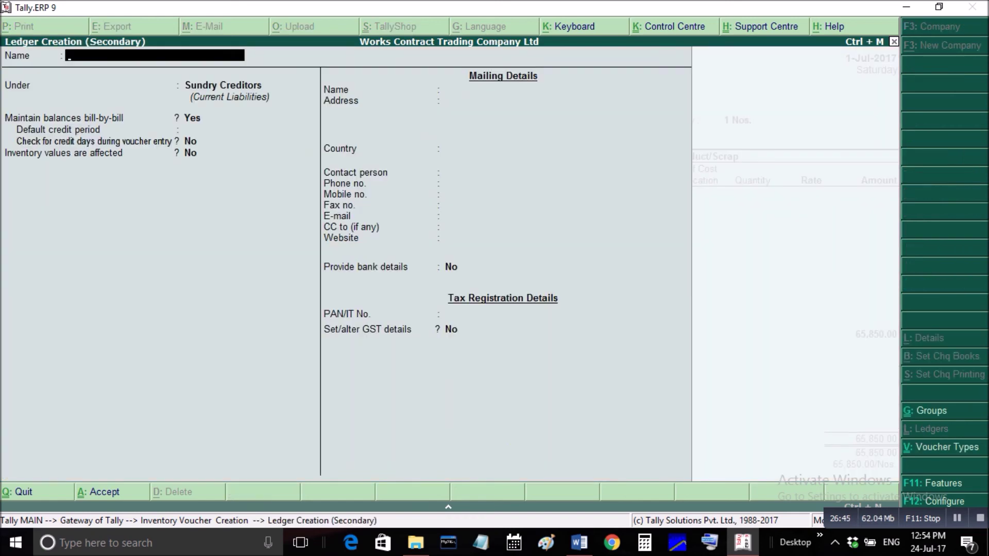
text(Labour Charges)
key(Return)
text(Ind)
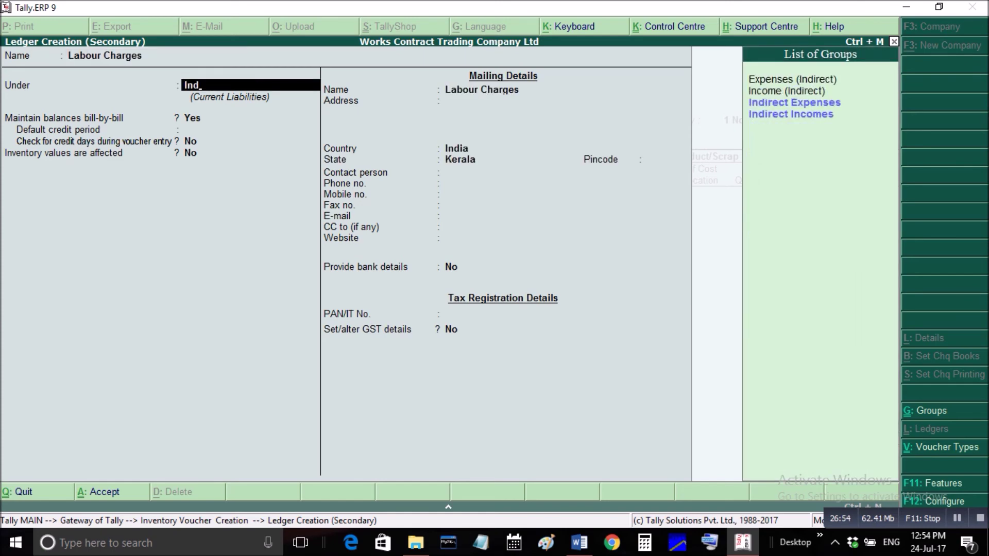
key(Down)
key(Down)
key(Return)
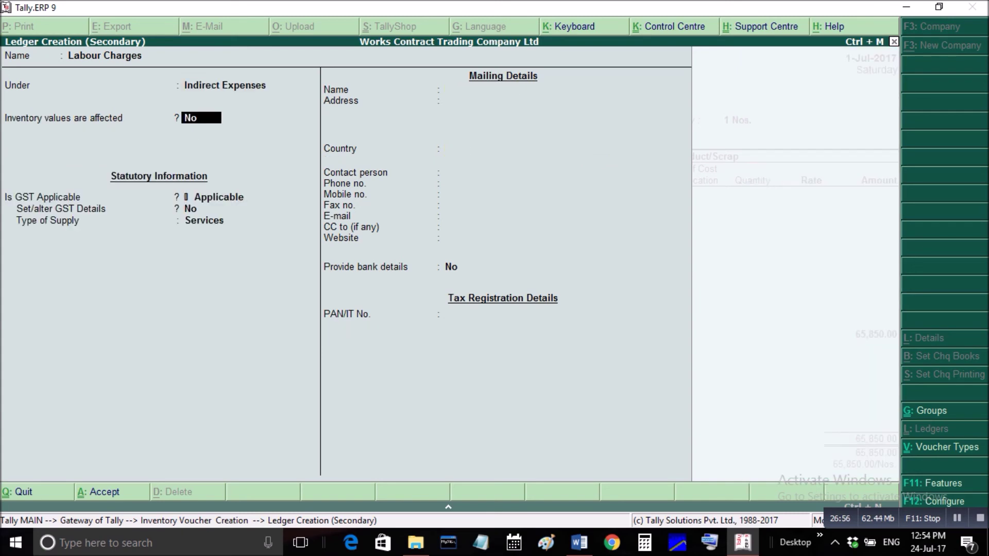
Set GST to Not Applicable for the Labour Charges ledger, keep the remaining defaults and save it
key(Return)
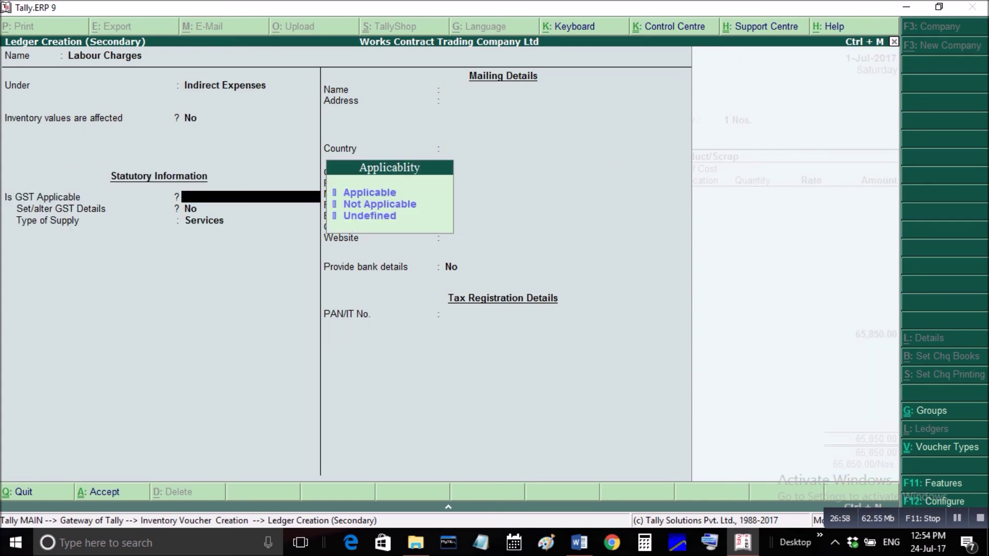
key(Down)
key(Down)
key(Return)
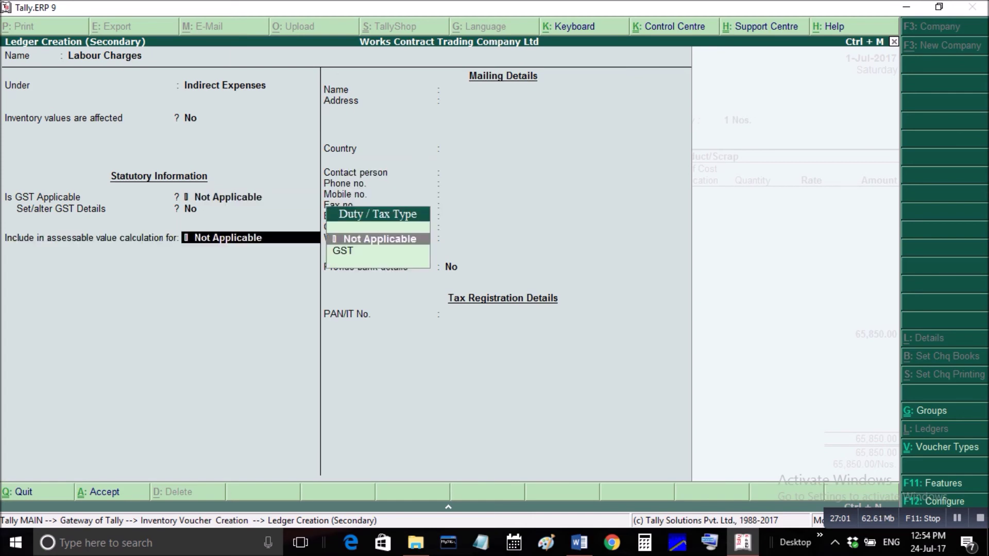
key(Return)
key(Return)
key(Return)
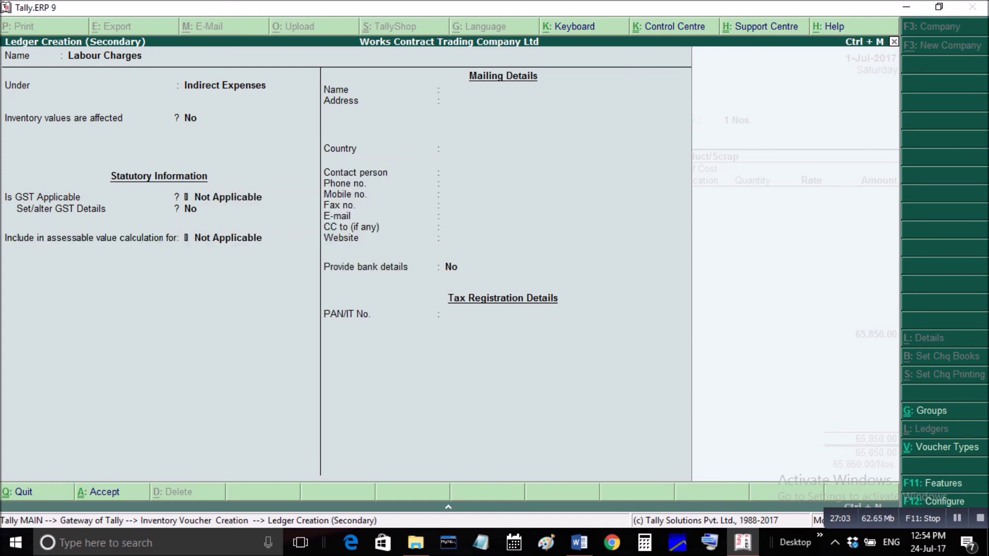
key(Return)
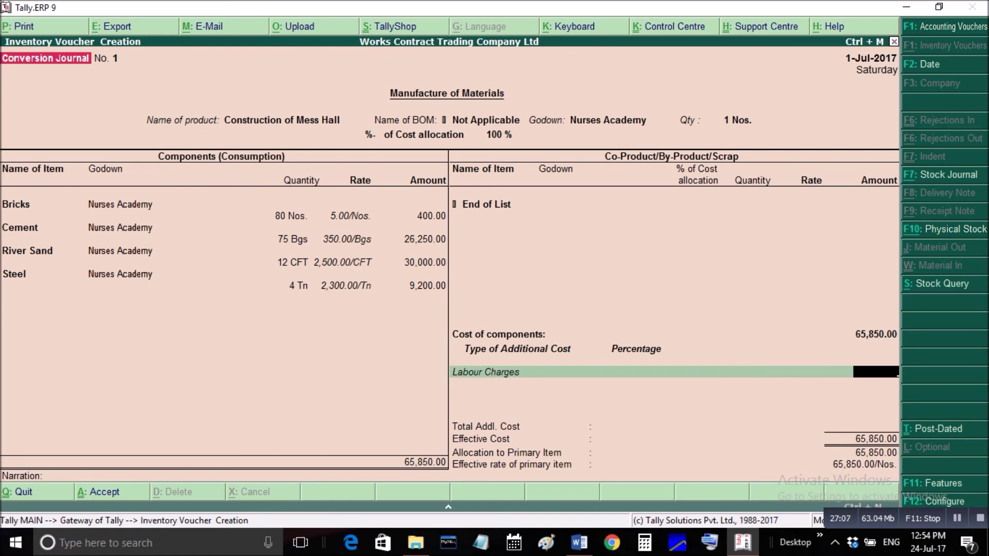
Enter 15000 as the Labour Charges amount, save the conversion journal without a narration and leave voucher entry
text(15000)
key(Return)
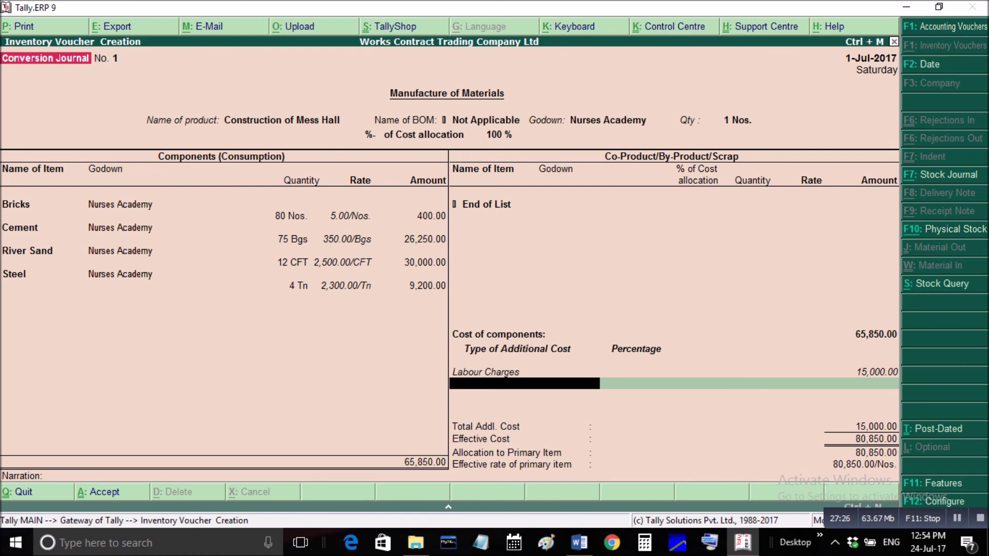
key(Return)
key(Return)
key(Escape)
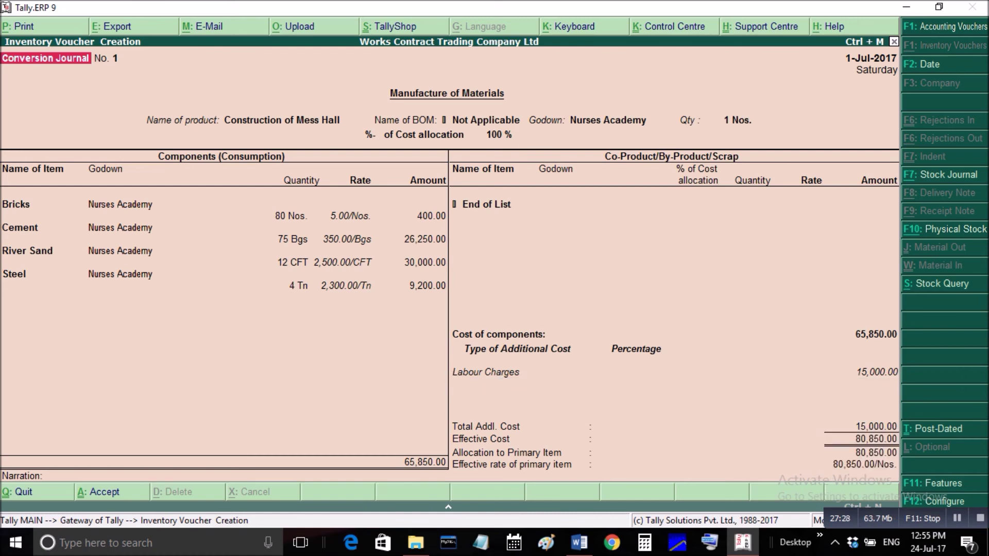
key(ctrl+a)
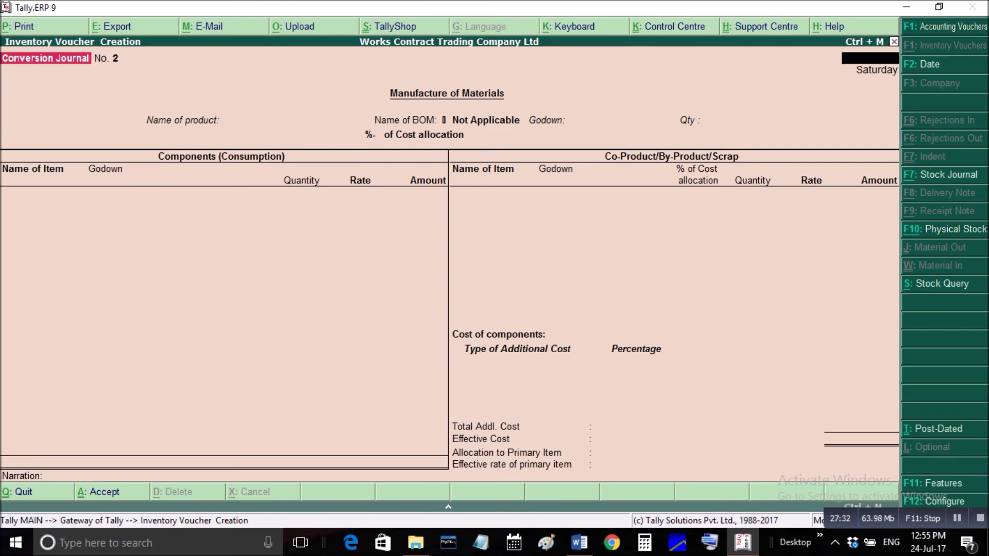
key(Escape)
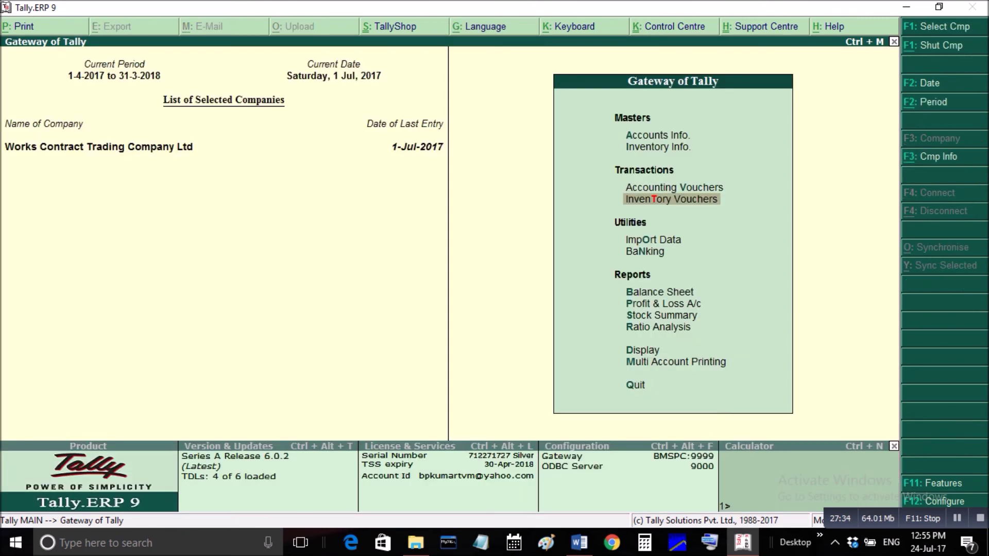
Start a sales voucher with the default date and no reference number
key(v)
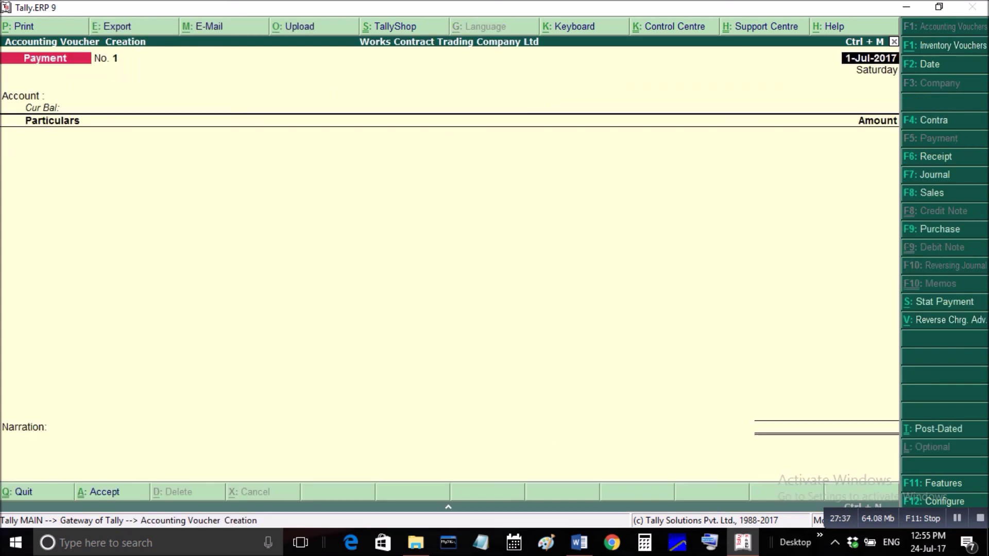
key(F8)
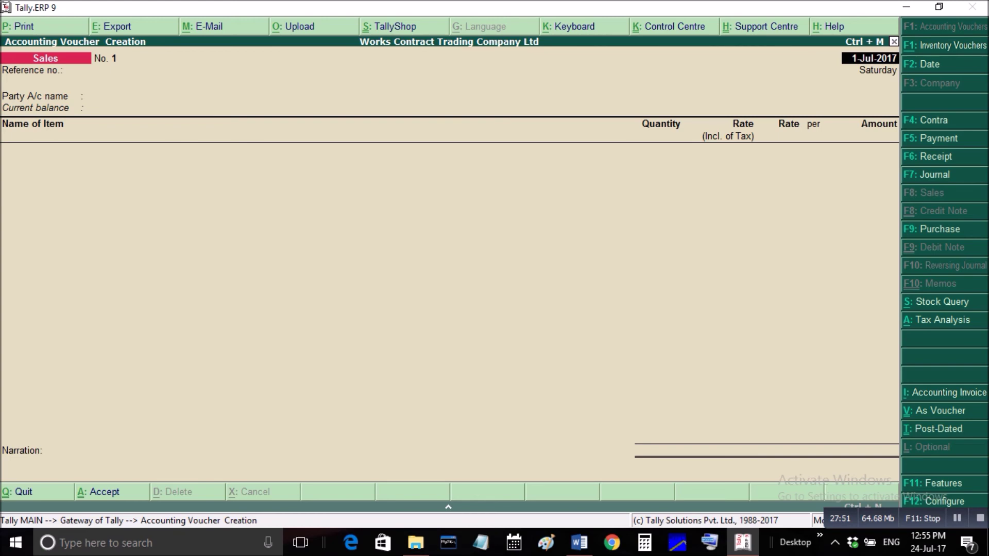
key(Return)
key(Return)
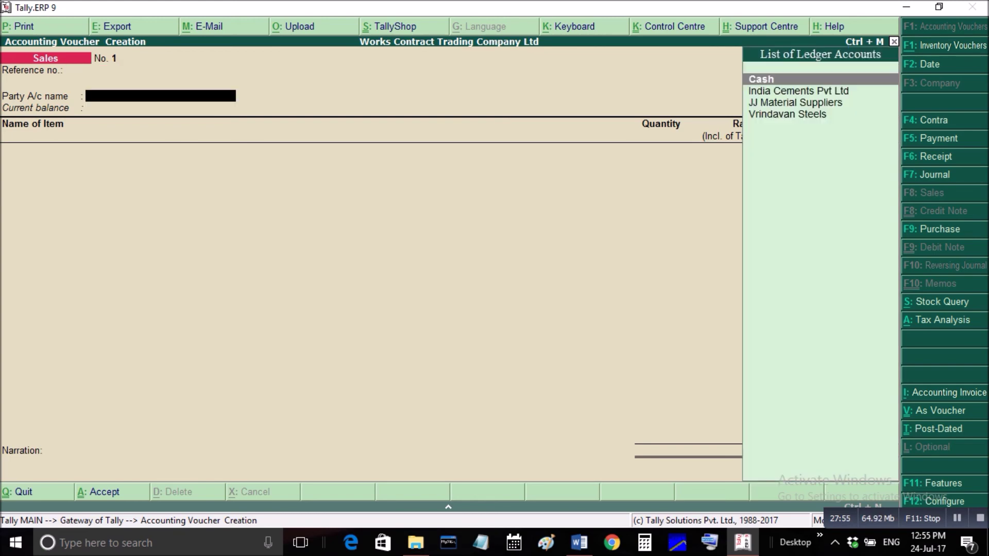
Create a party ledger for the sales voucher named Nurses Training Academy, copying the contract awarder's name from the Word document
key(alt+c)
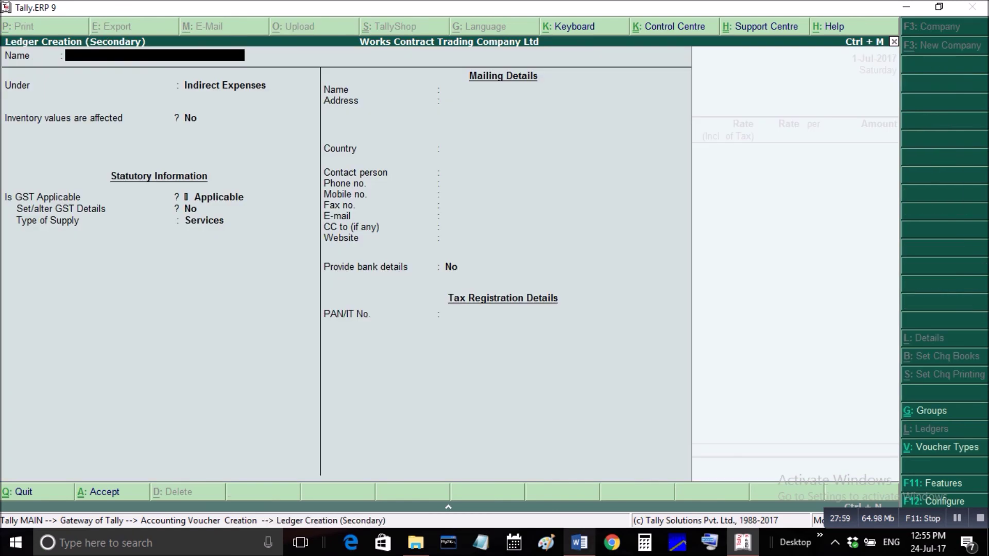
key(alt+Tab)
drag(174, 143, 403, 145)
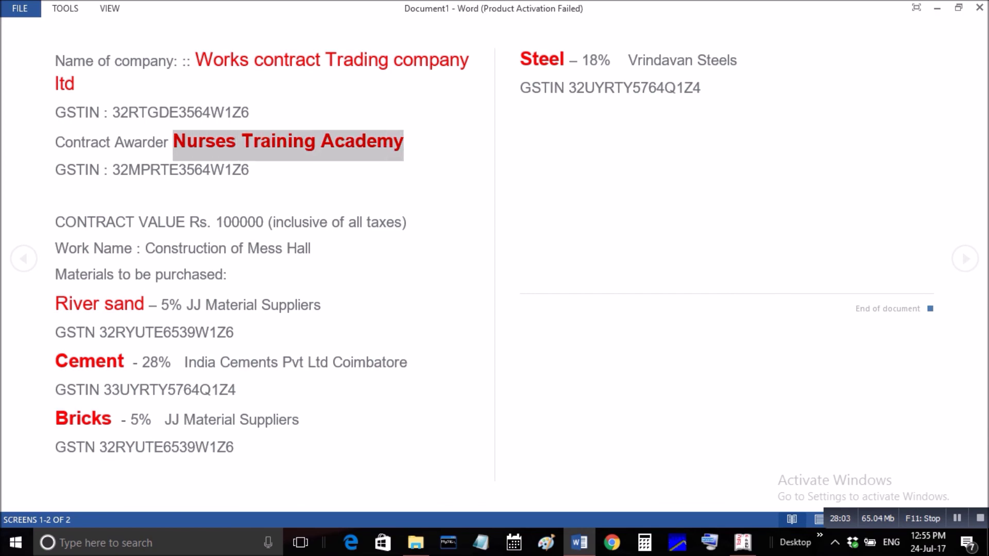
right_click(382, 140)
click(407, 150)
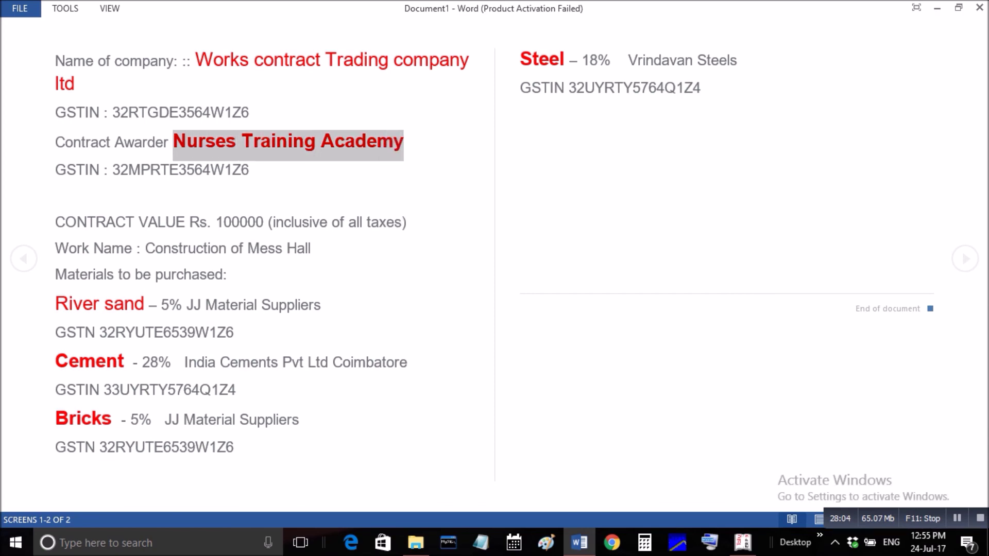
key(alt+Tab)
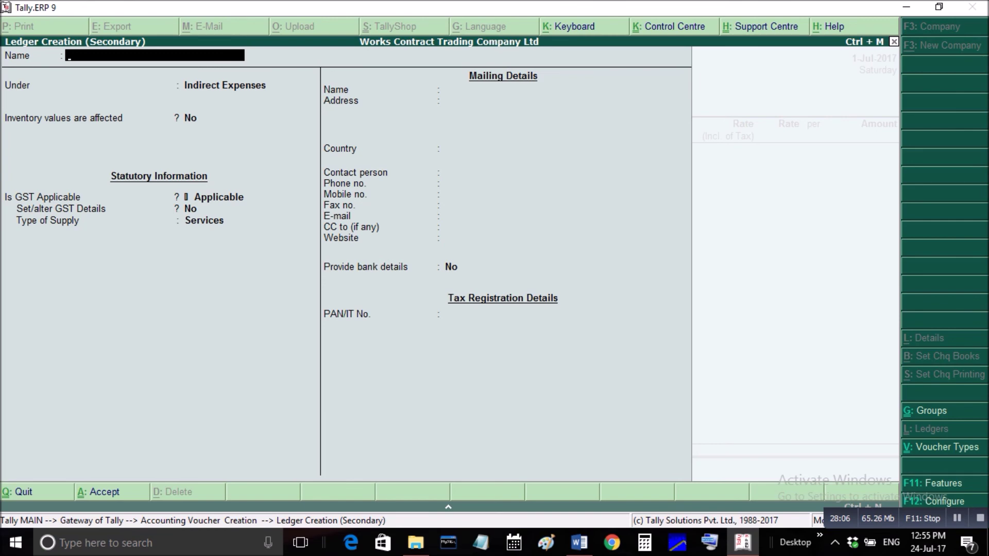
key(ctrl+alt+v)
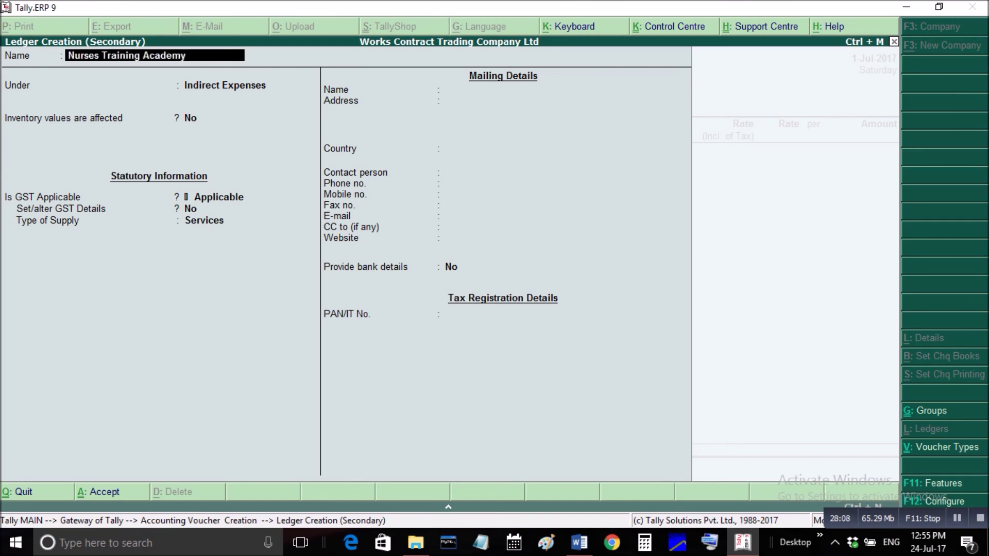
key(Return)
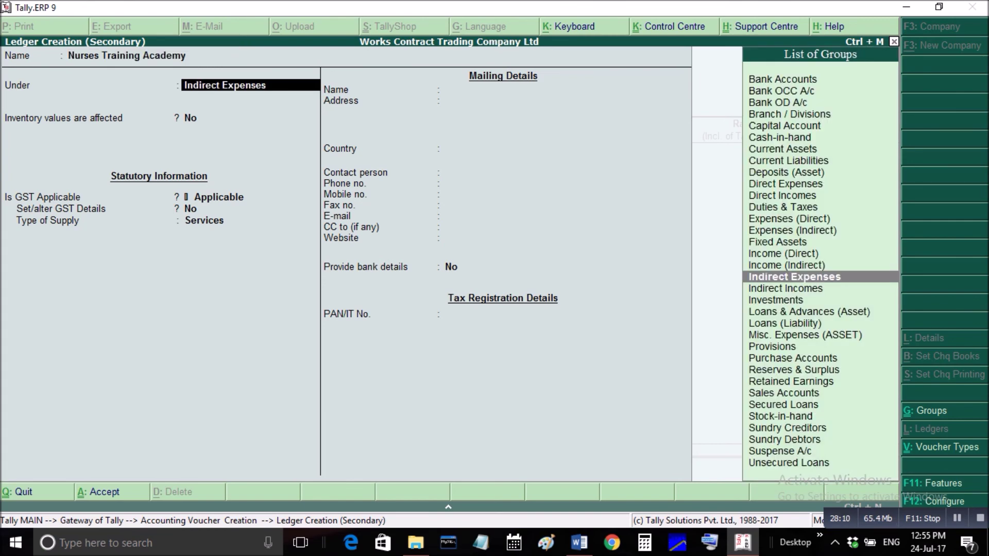
Place the Nurses Training Academy ledger under Sundry Debtors, keeping the default balance settings and mailing name without an address
text(Su)
key(Up)
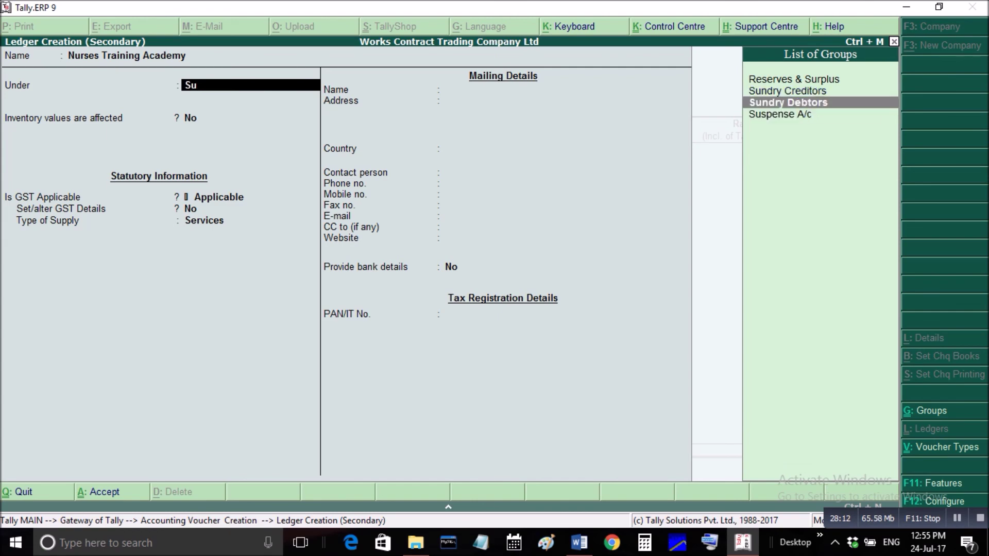
key(Return)
key(Return)
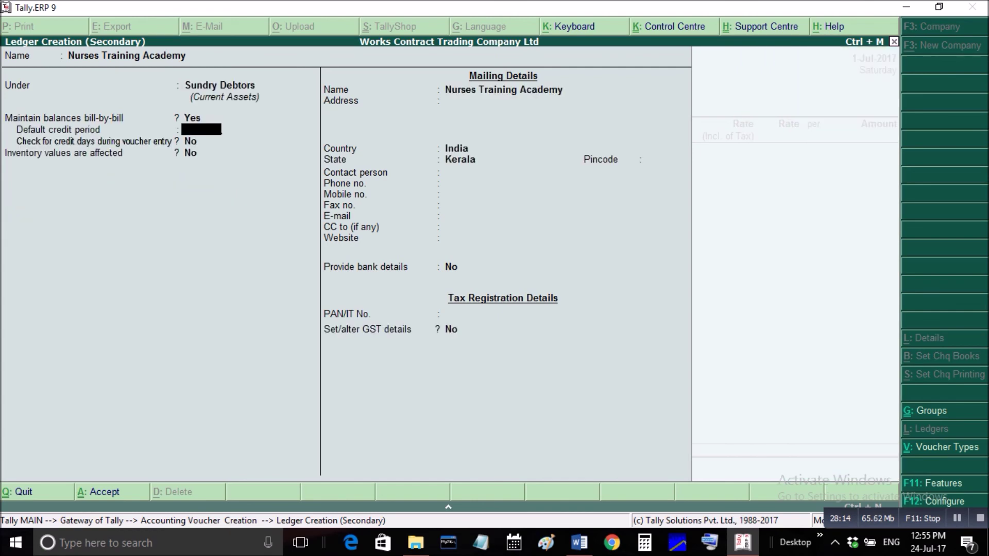
key(Return)
key(Return)
key(Return)
key(Return)
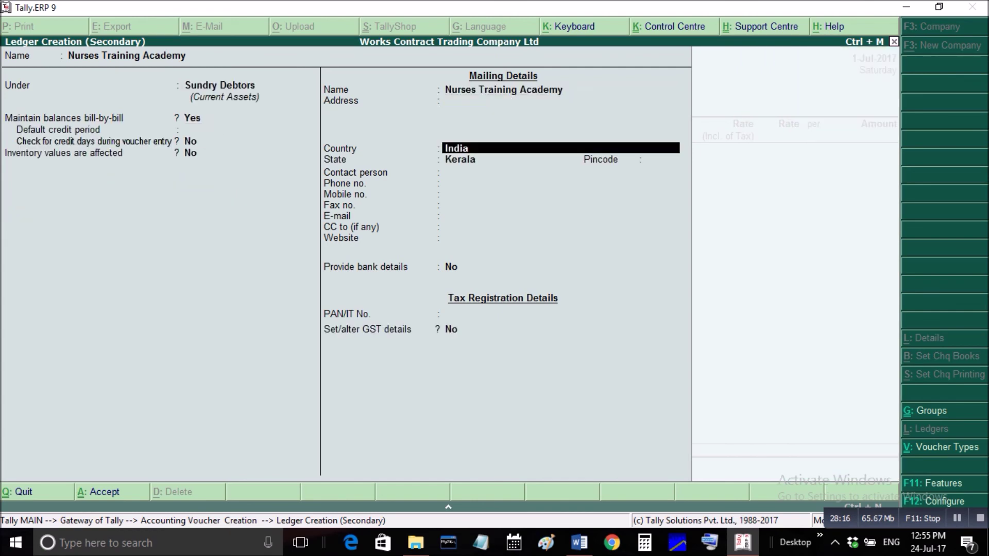
Keep India and Kerala, leave the contact, bank and PAN fields at their defaults, and enable GST details with Regular registration
key(Return)
key(Return)
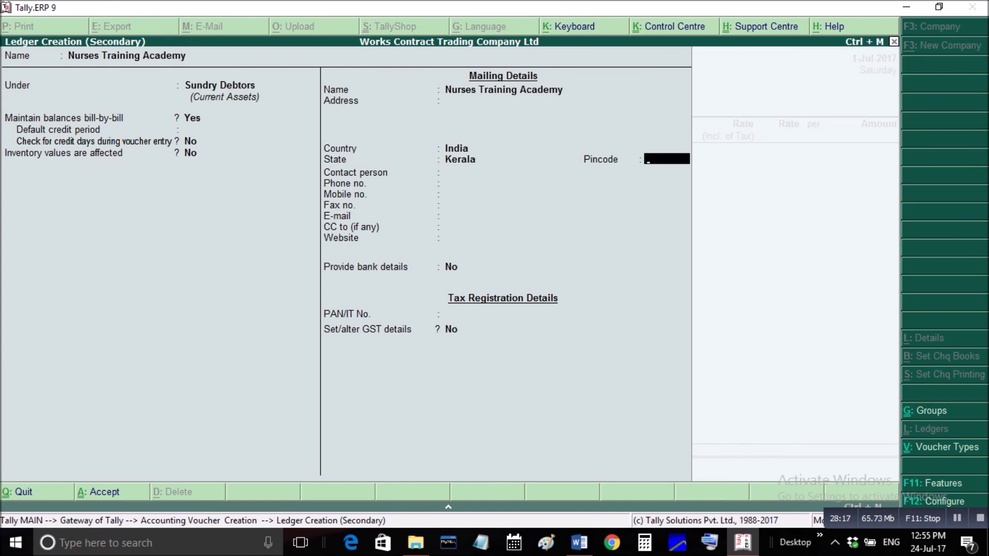
key(Return)
key(Return)
key(Return)
key(Return)
key(Return)
key(Return)
key(Return)
key(Return)
key(Return)
key(y)
key(Return)
key(Return)
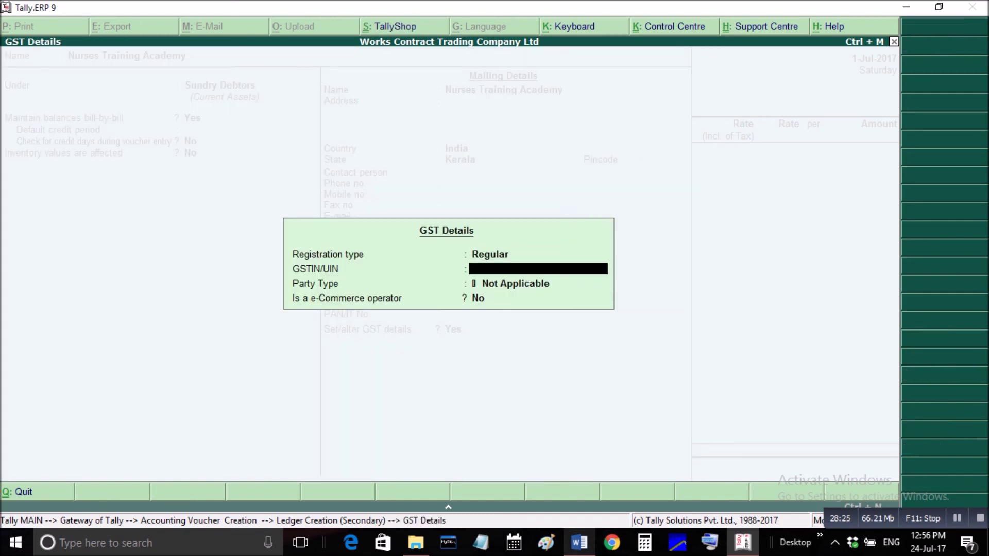
Copy the contract awarder's GSTIN from the Word document into the ledger's GSTIN/UIN field
key(alt+Tab)
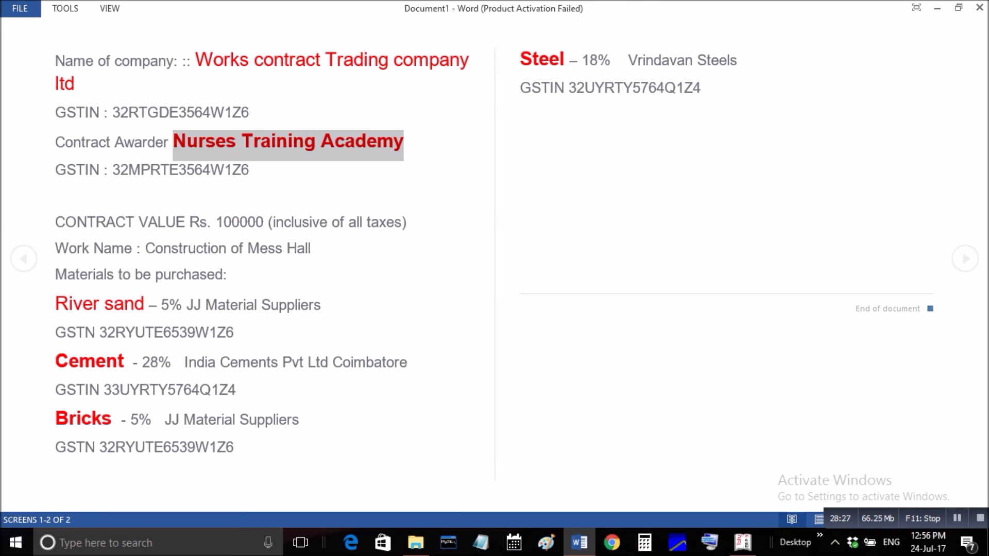
drag(113, 170, 250, 170)
right_click(252, 171)
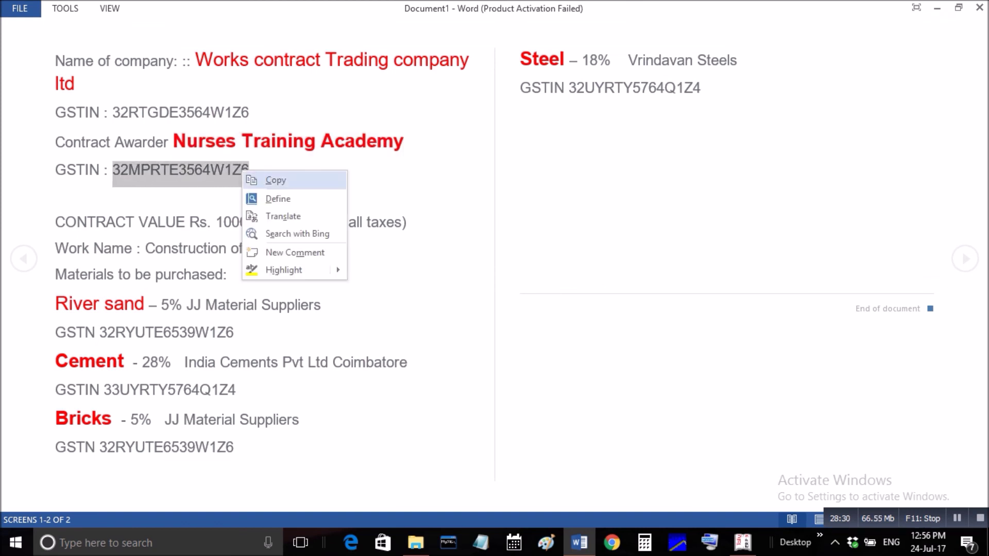
click(279, 179)
click(743, 542)
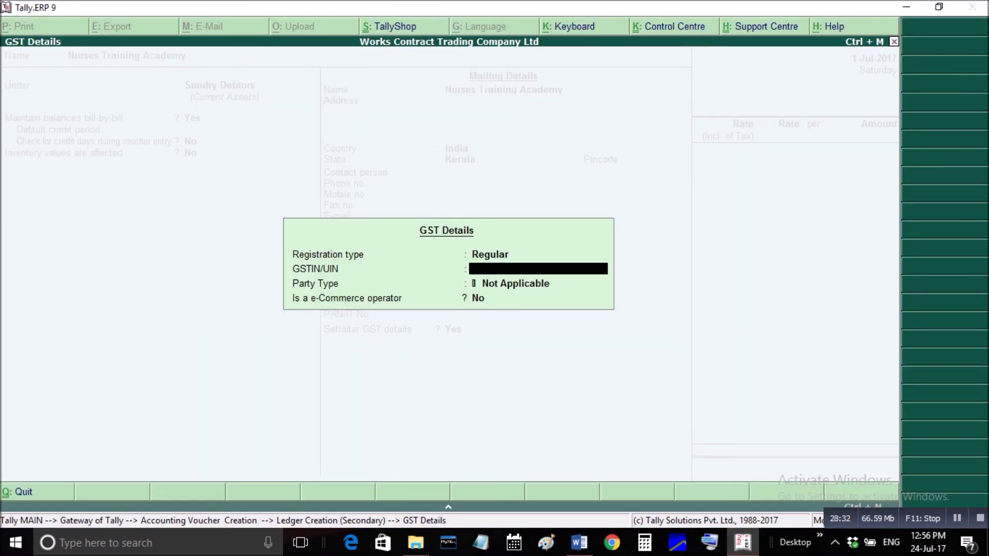
key(ctrl+alt+v)
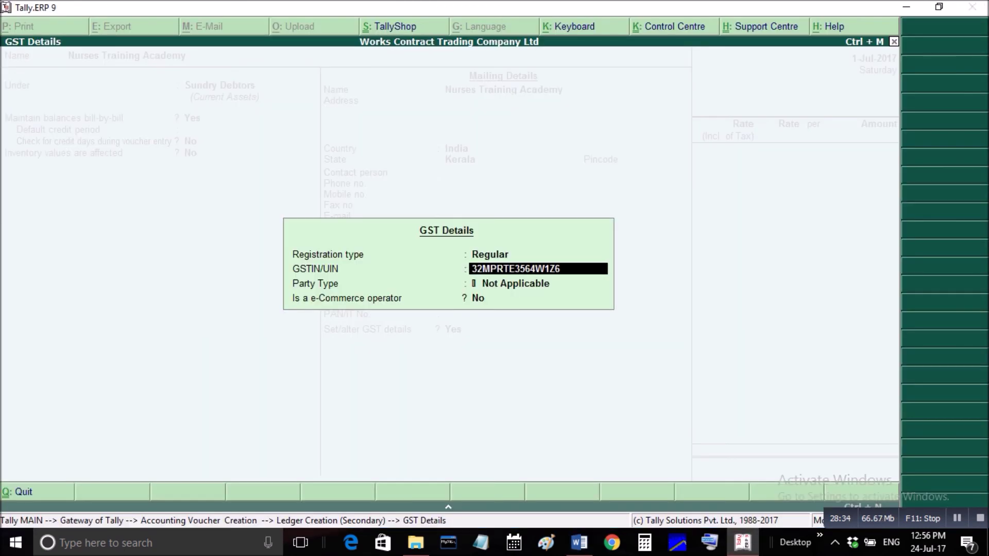
key(Return)
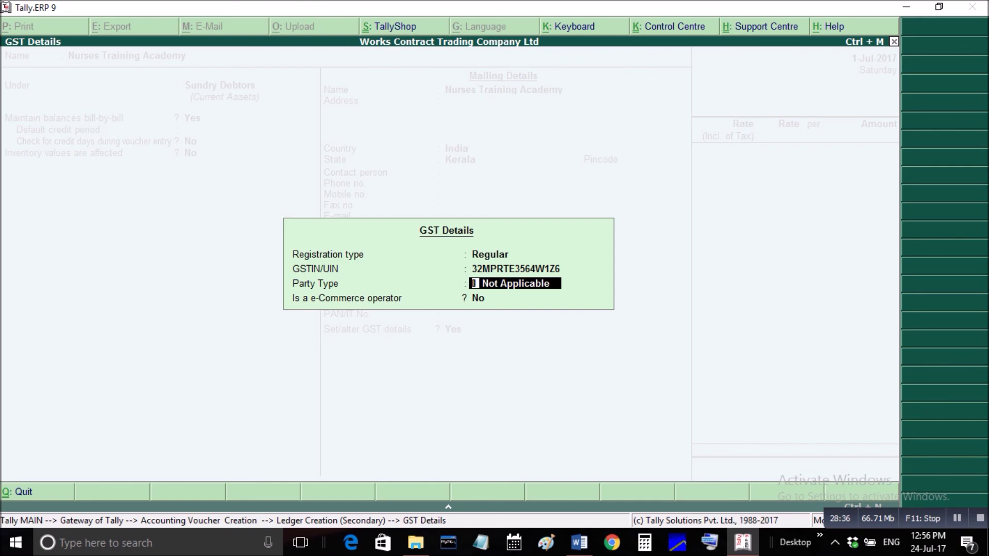
Keep party type Not Applicable and e-commerce operator No, save the ledger and confirm it as the sales voucher's party
key(Return)
key(Return)
key(Return)
key(Return)
key(Return)
key(Return)
key(Return)
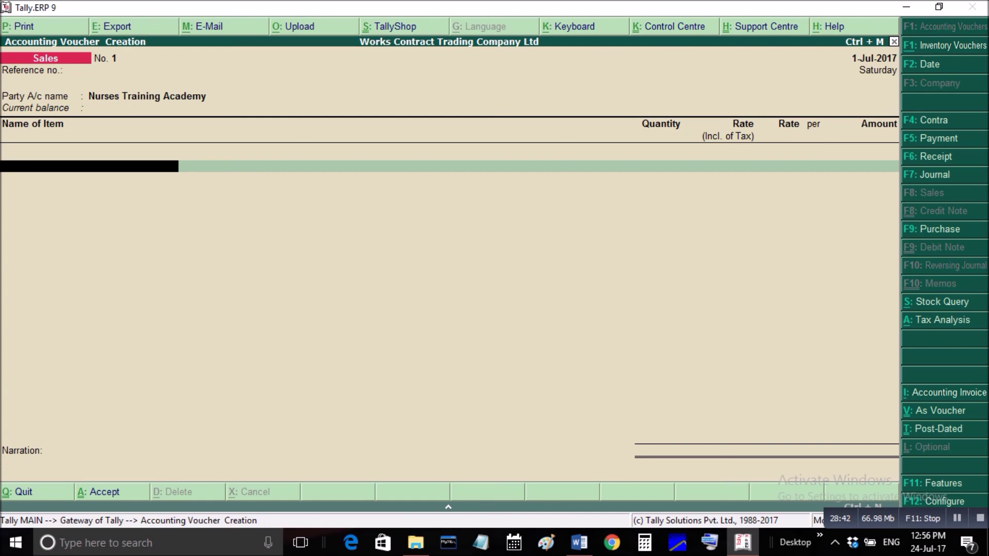
Select Construction of Mess Hall as the sales voucher's item and open its description entry
text(M)
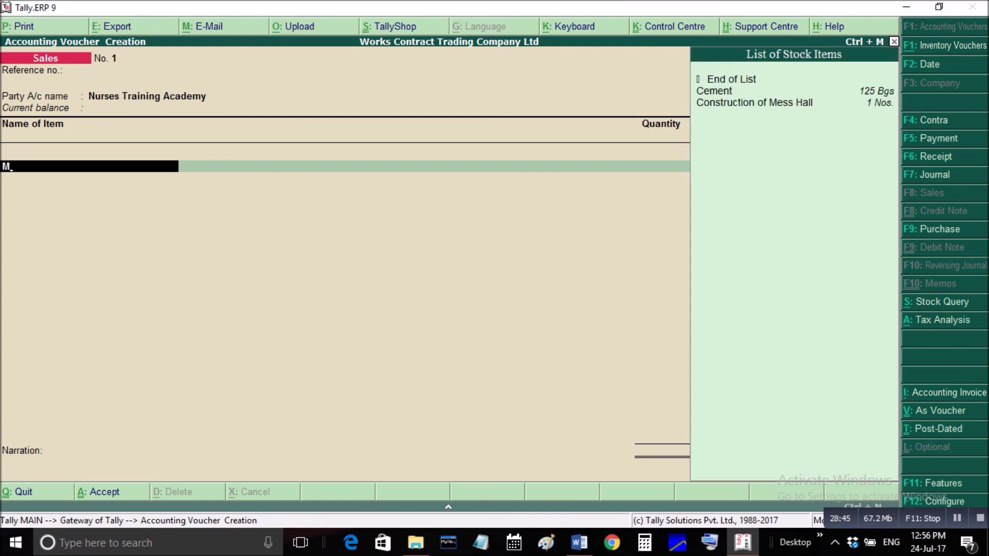
key(Down)
key(Down)
key(Down)
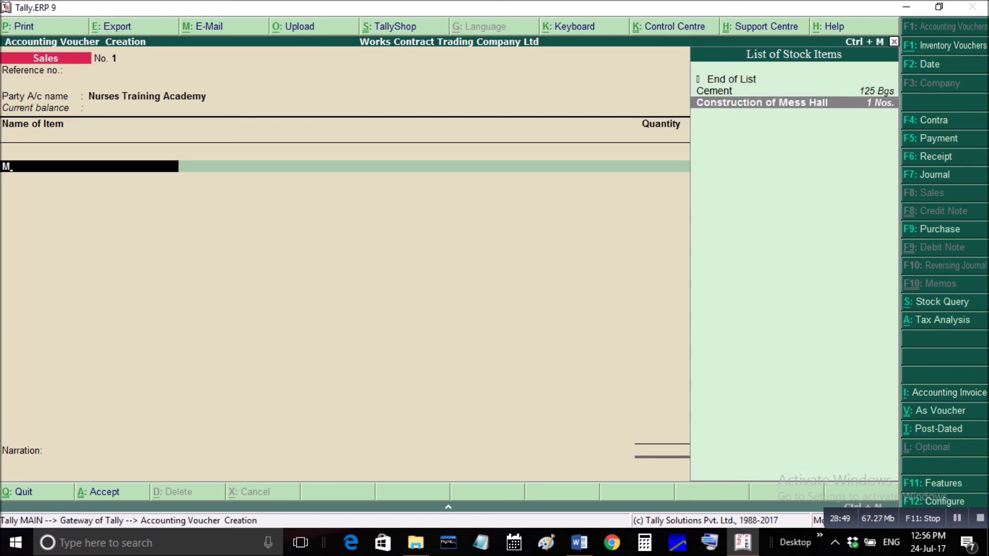
key(Return)
key(Return)
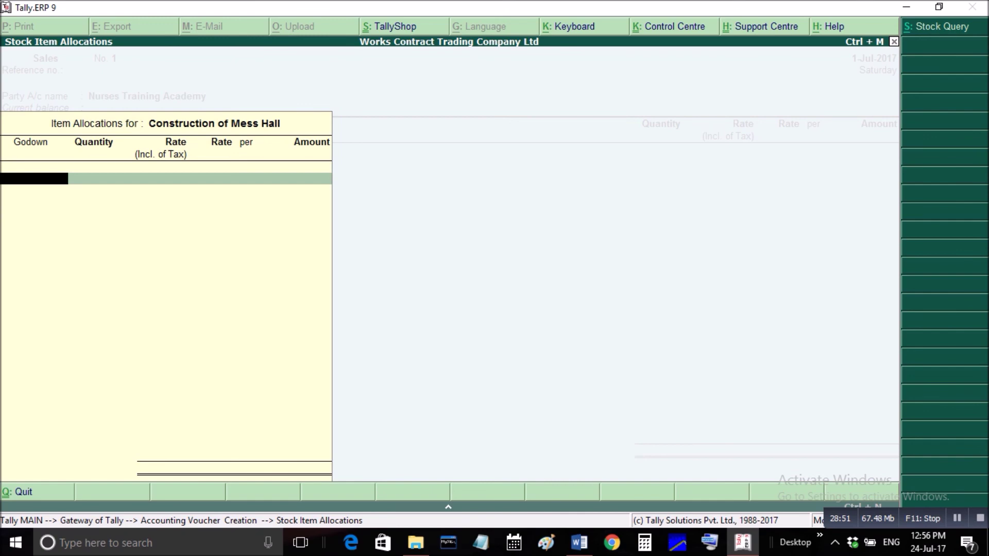
key(Escape)
key(Return)
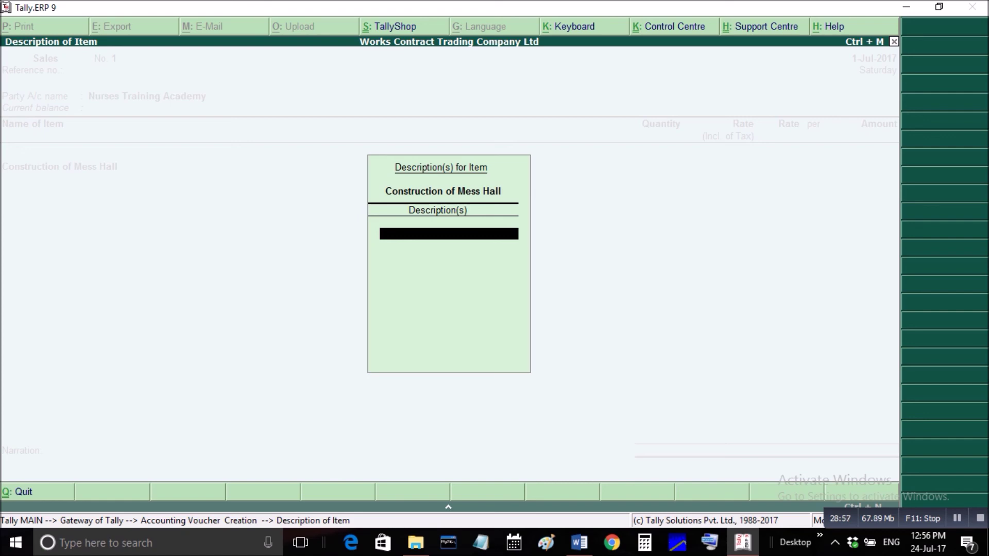
Describe the Construction of Mess Hall item as "Construction Near the Northern Gate" and finish the description entry
text(Construction Near the No)
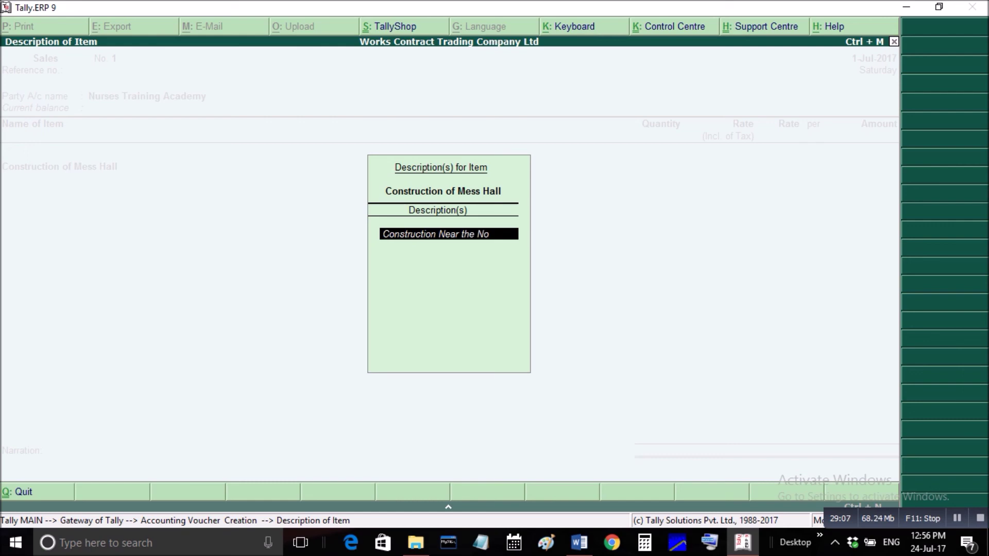
text(rthern Gate)
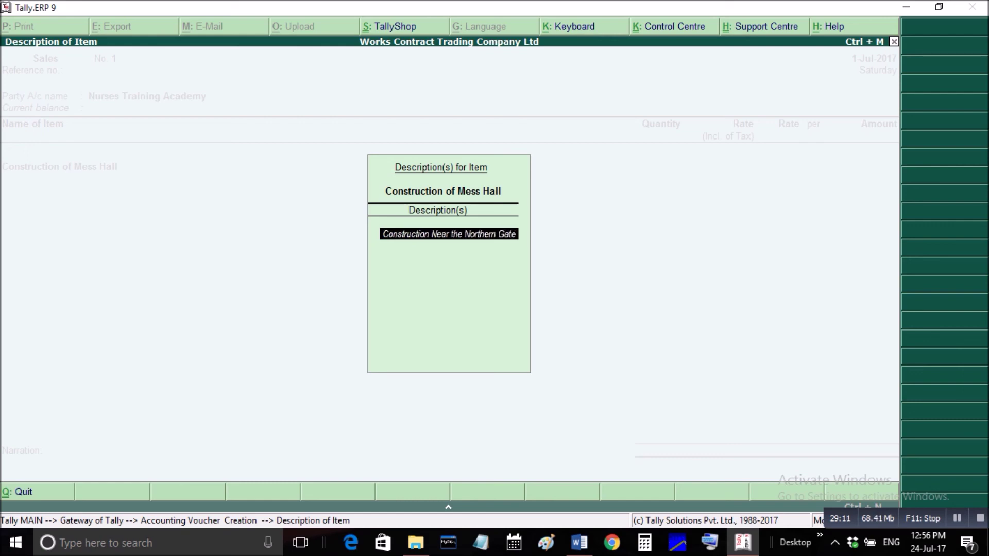
key(Return)
key(Return)
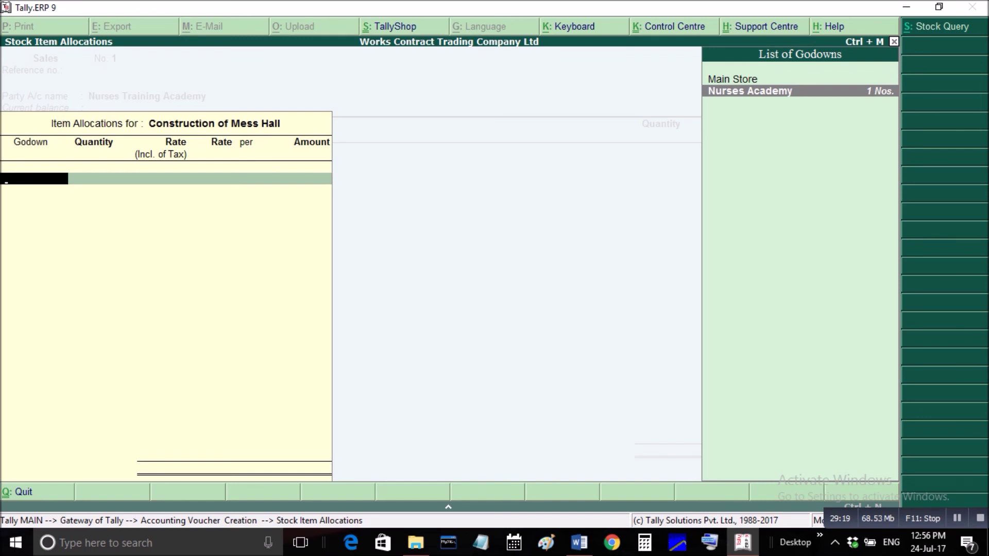
Allocate 1 Nos. of the item from the Nurses Academy godown at a tax-inclusive rate of 100000 and finish the item allocation
key(Return)
text(1)
key(Return)
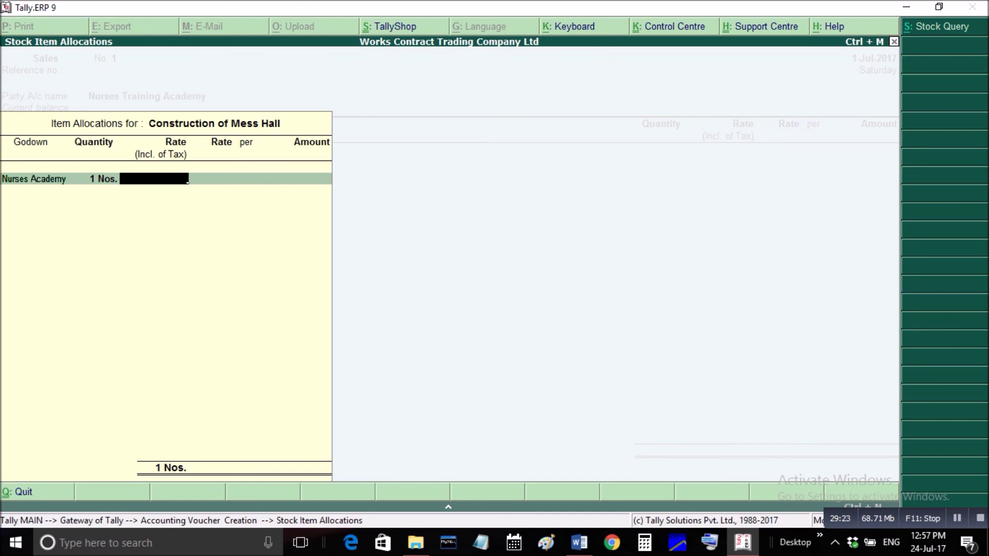
text(100000)
key(Return)
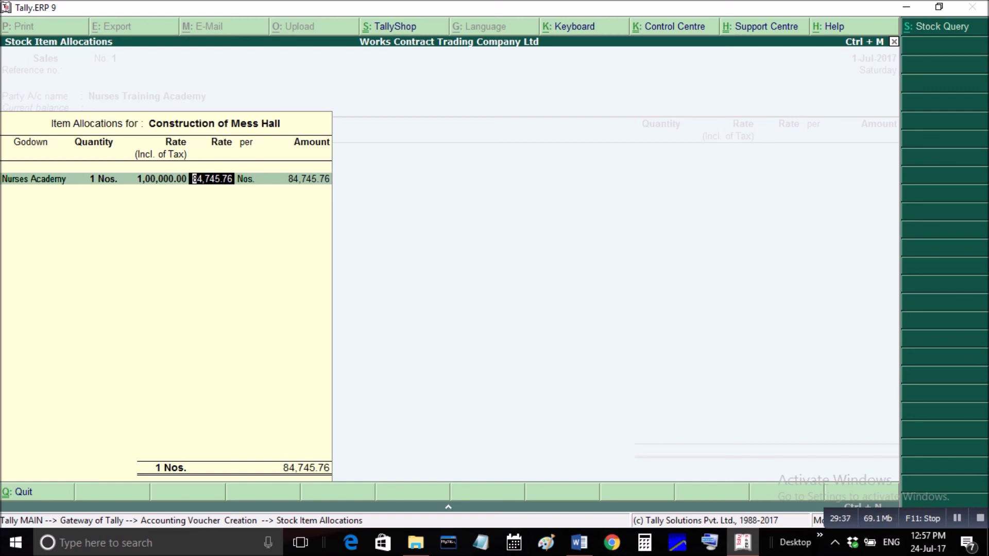
key(Return)
key(Return)
key(Return)
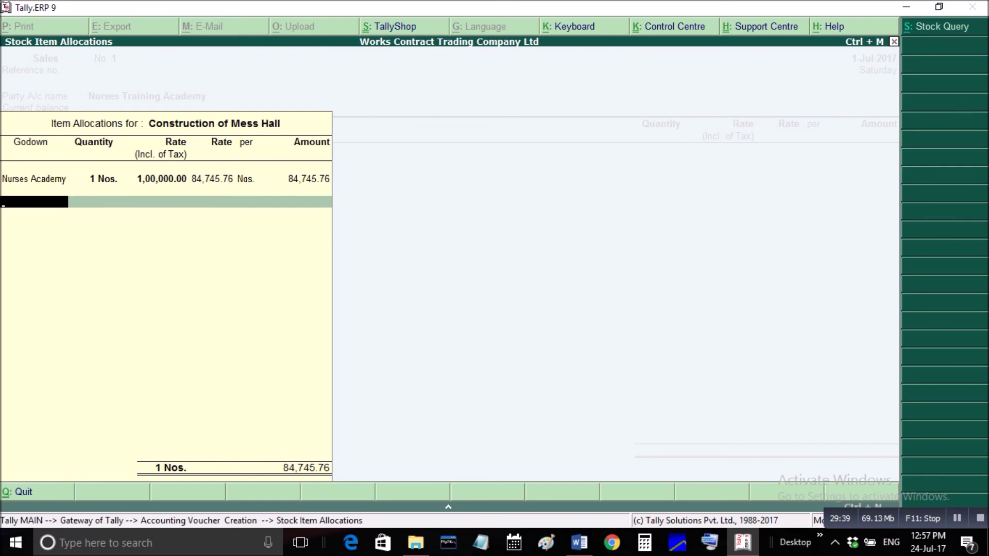
key(Return)
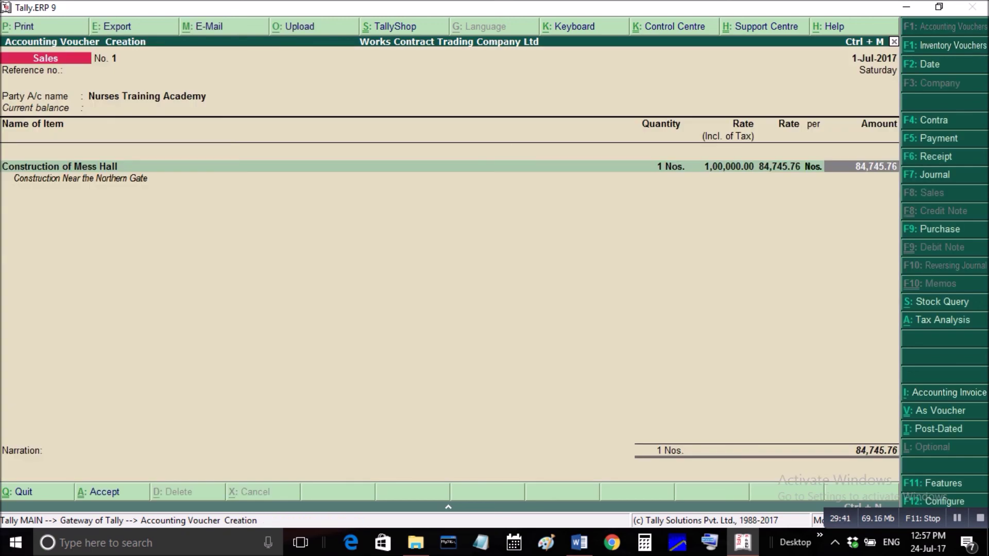
Create a ledger named Income of Works Contract under Sales Accounts from the item's accounting details
key(Return)
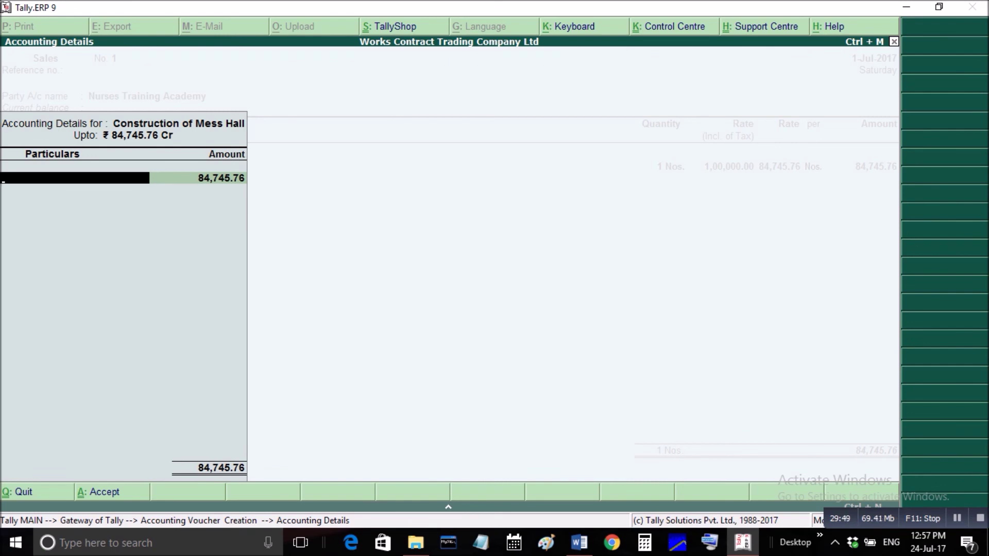
key(alt+c)
text(Incom)
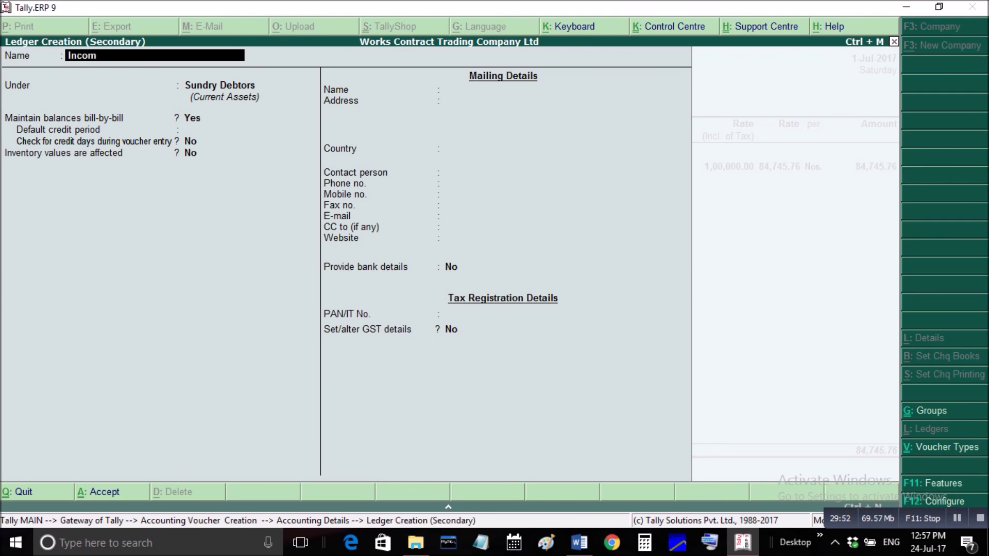
text(e of Works Contract)
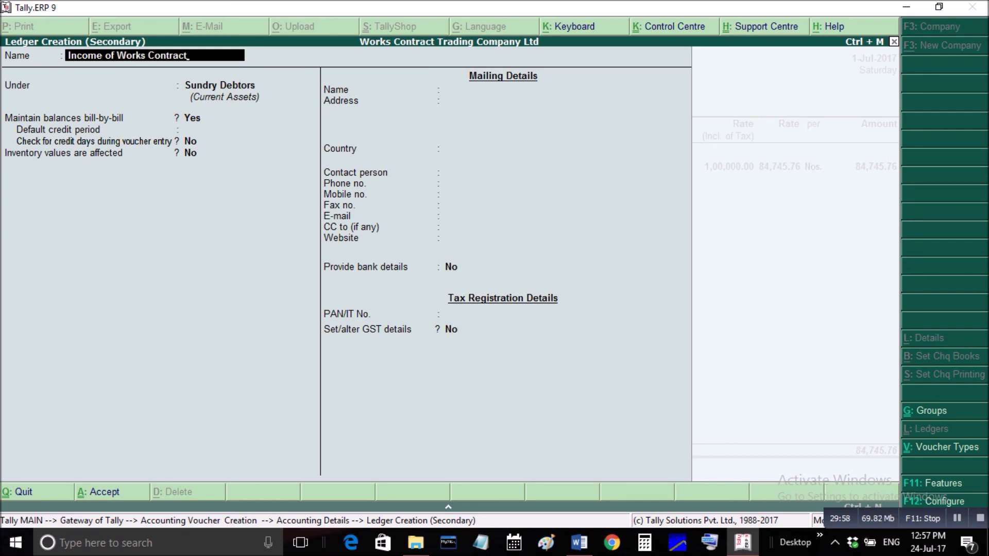
key(Return)
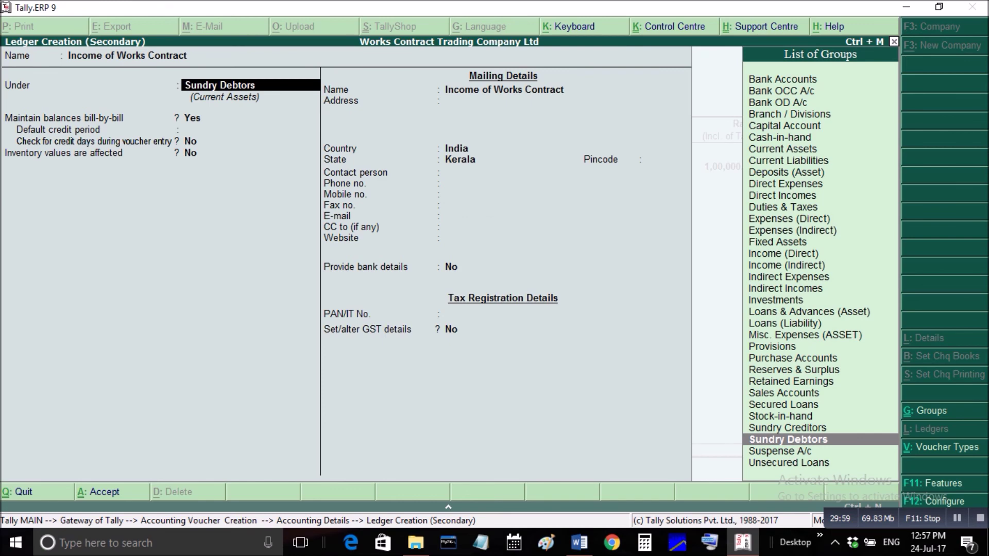
text(Sa)
key(Return)
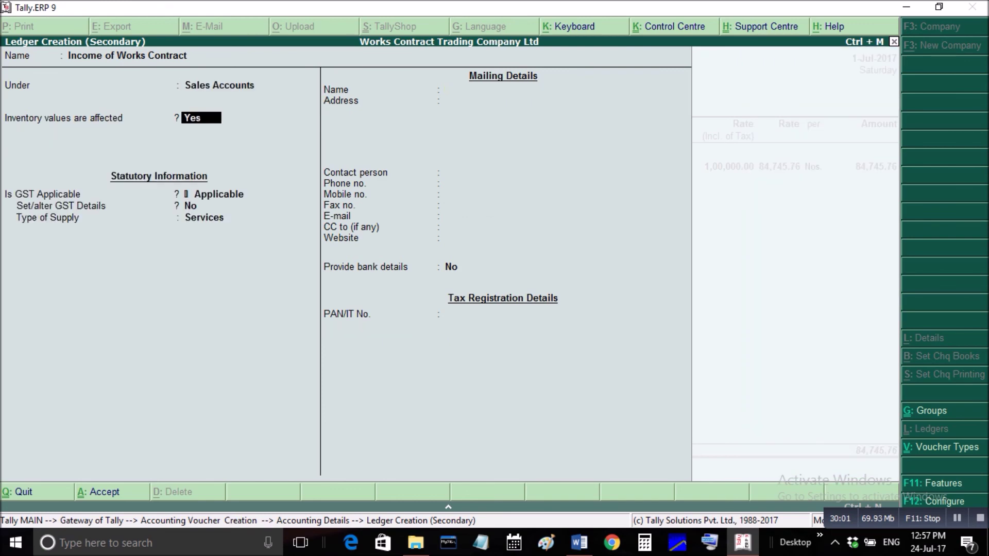
Keep inventory values affected at Yes, GST Applicable, GST details No and supply type Services, and save the sales ledger
key(Return)
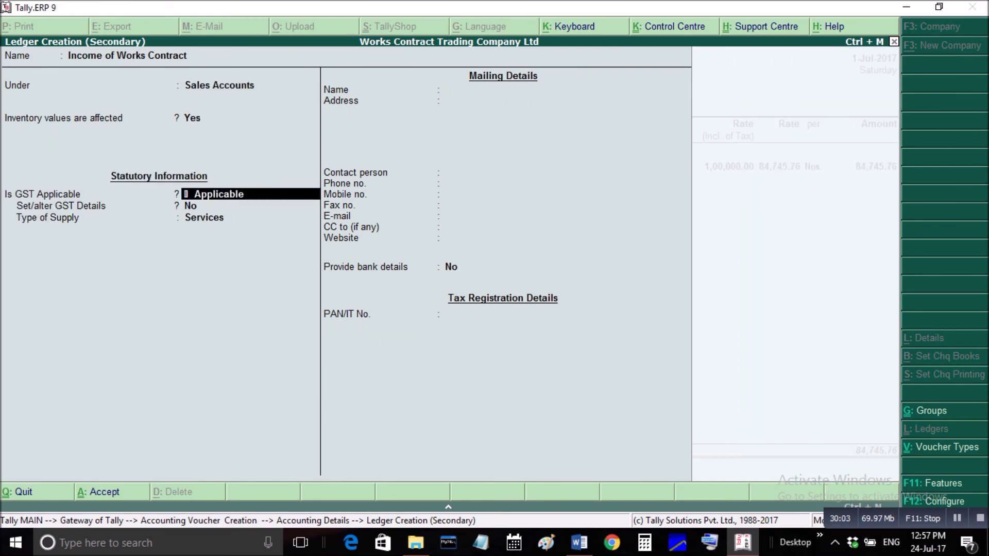
key(Return)
key(Return)
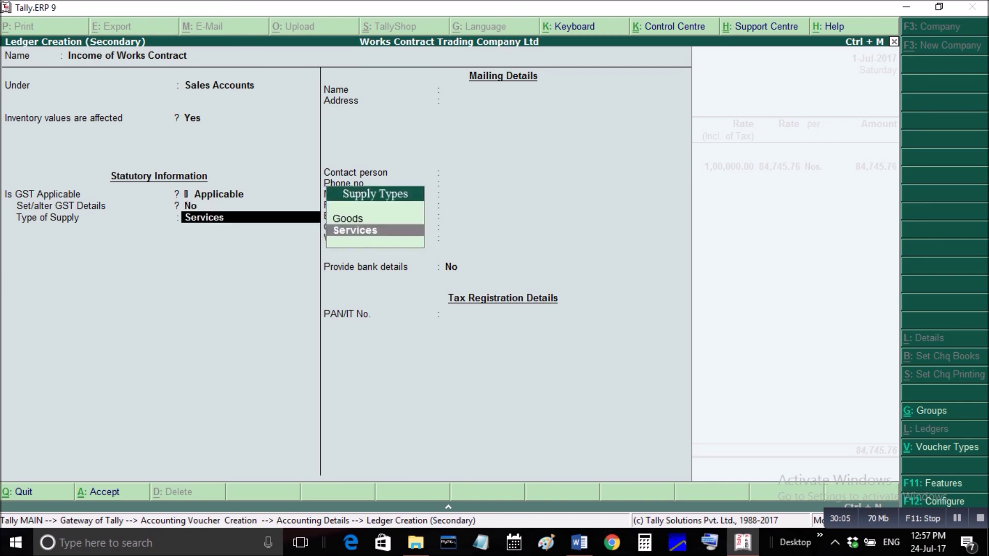
key(Return)
key(Return)
key(Return)
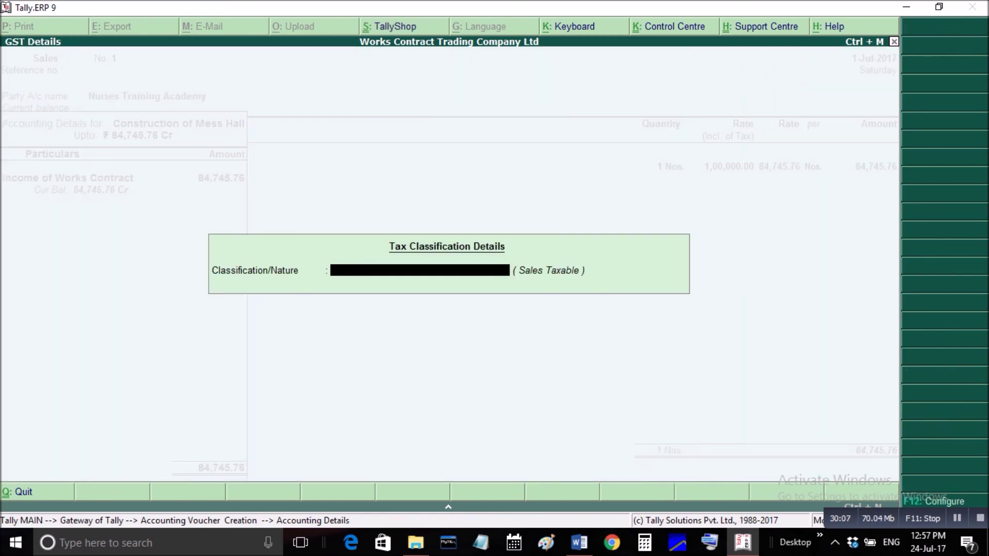
Leave the tax classification blank, accept the sales ledger's full amount, and end the voucher's item list
key(Return)
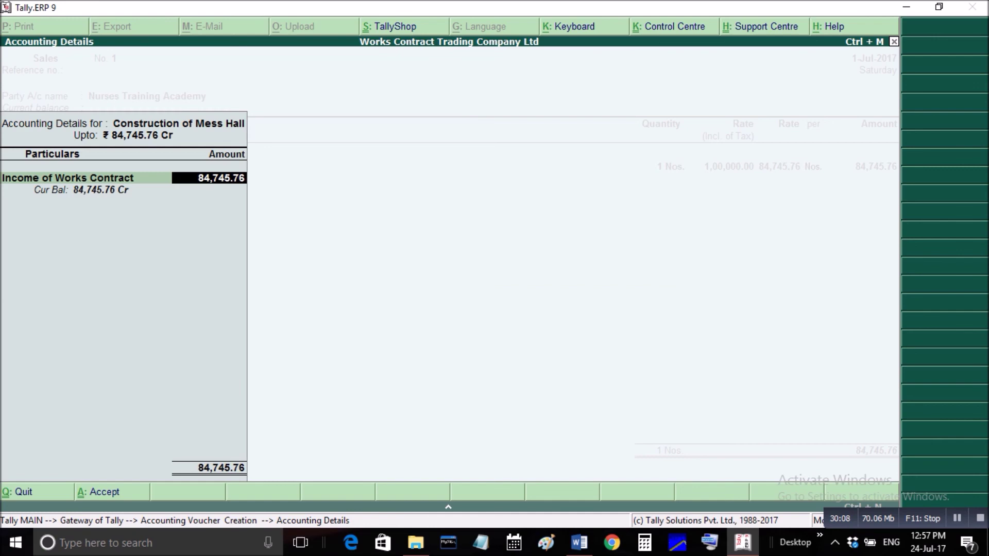
key(Return)
key(Return)
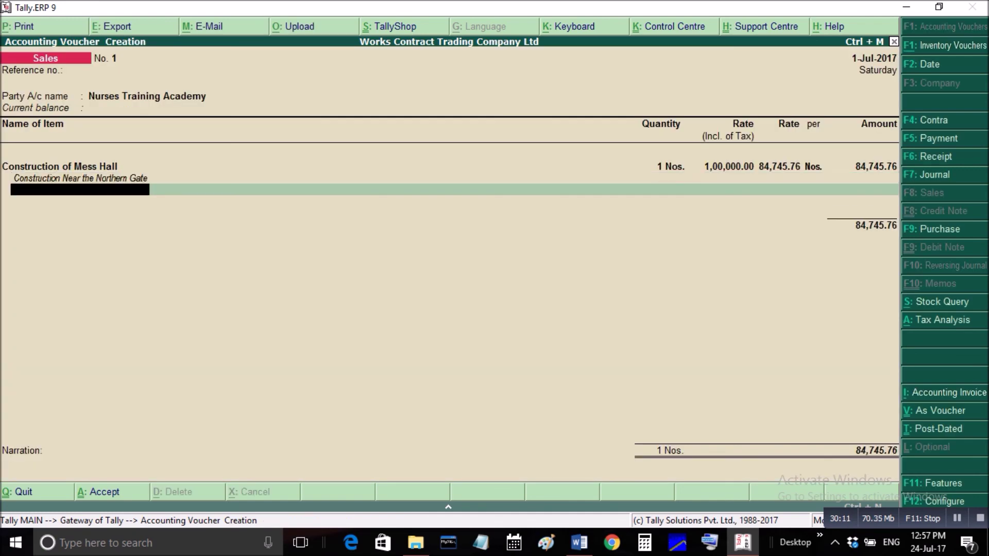
key(Return)
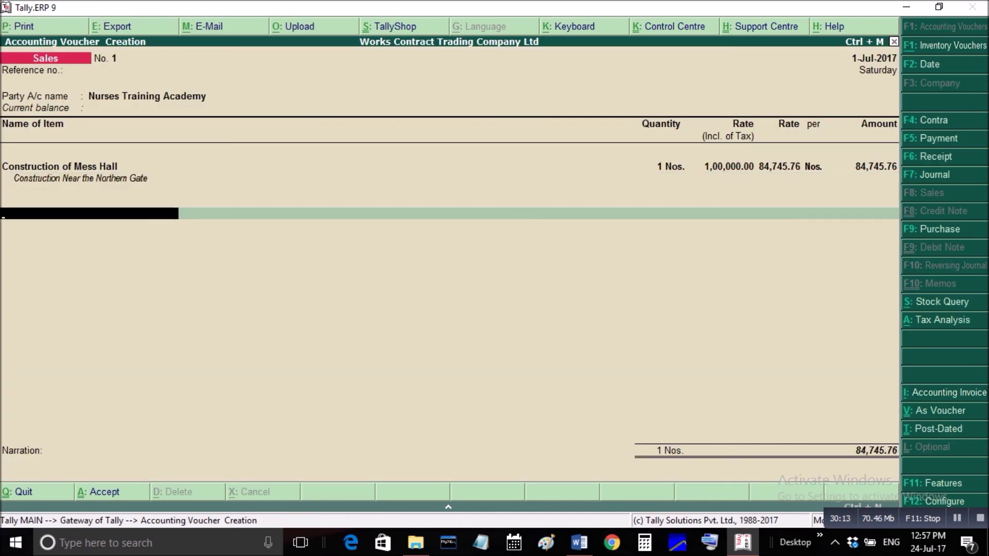
Add the CGST and SGST ledgers to the sales voucher with their automatically calculated amounts
text(Cg)
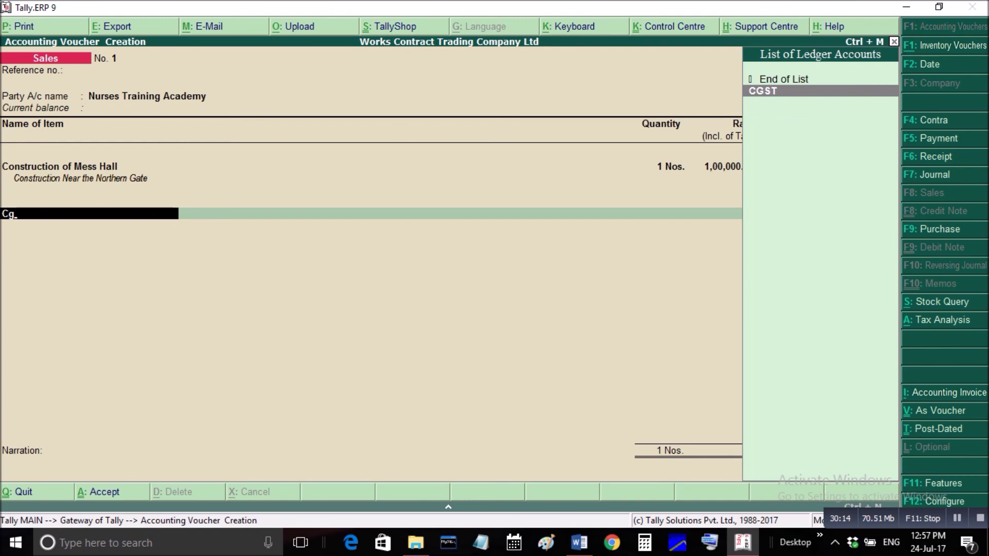
key(Return)
text(Sg)
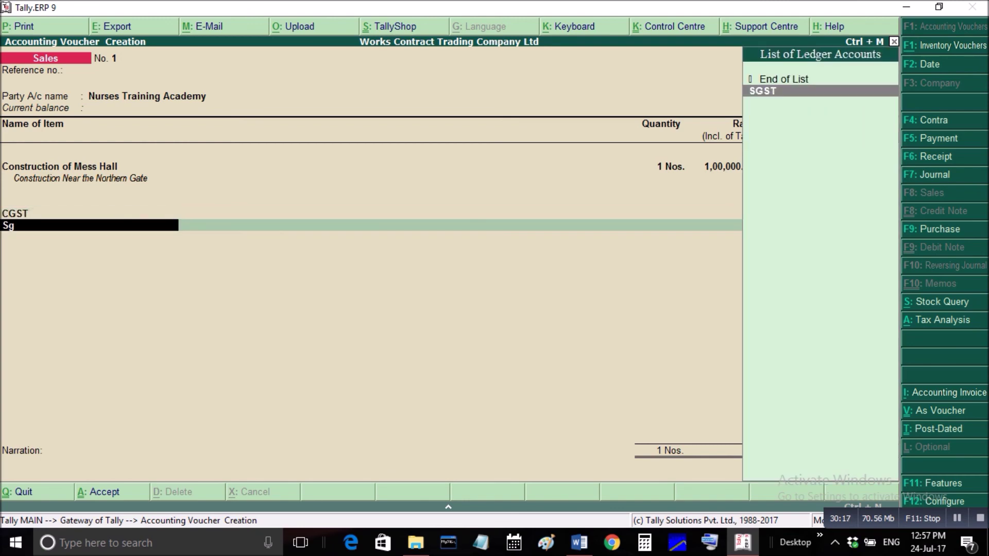
key(Return)
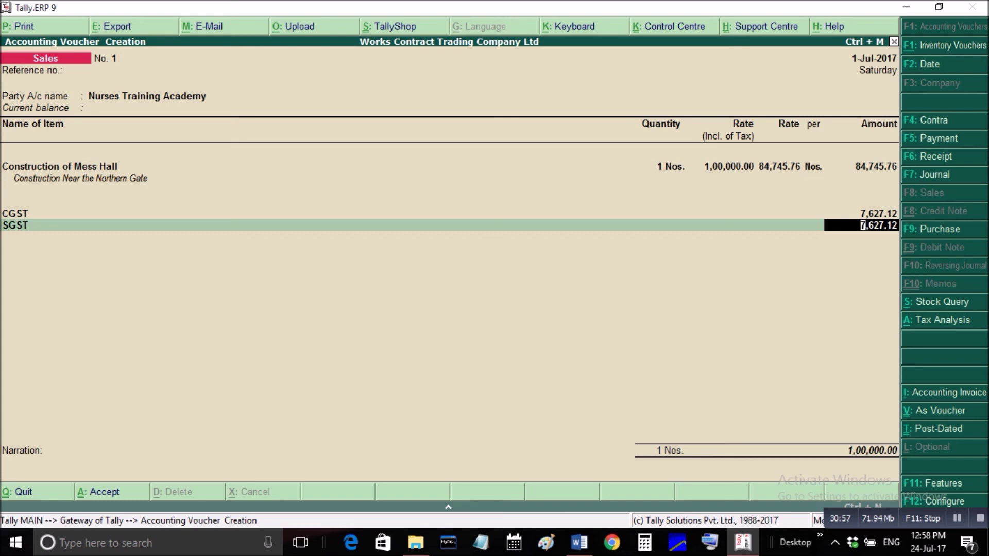
key(Return)
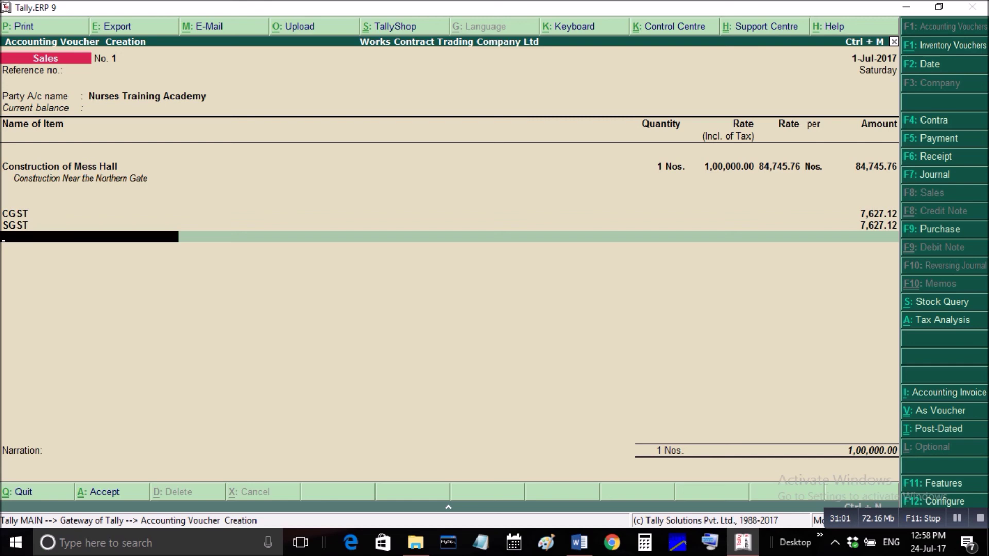
Preview the sales voucher's tax invoice at enlarged size, examine the buyer, item, tax and total details, and close the preview
key(alt+p)
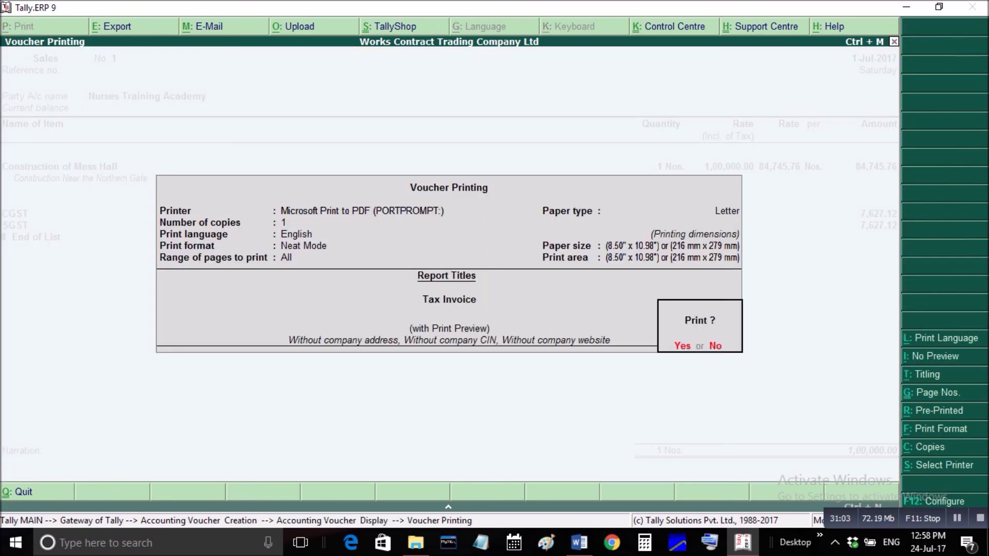
key(Return)
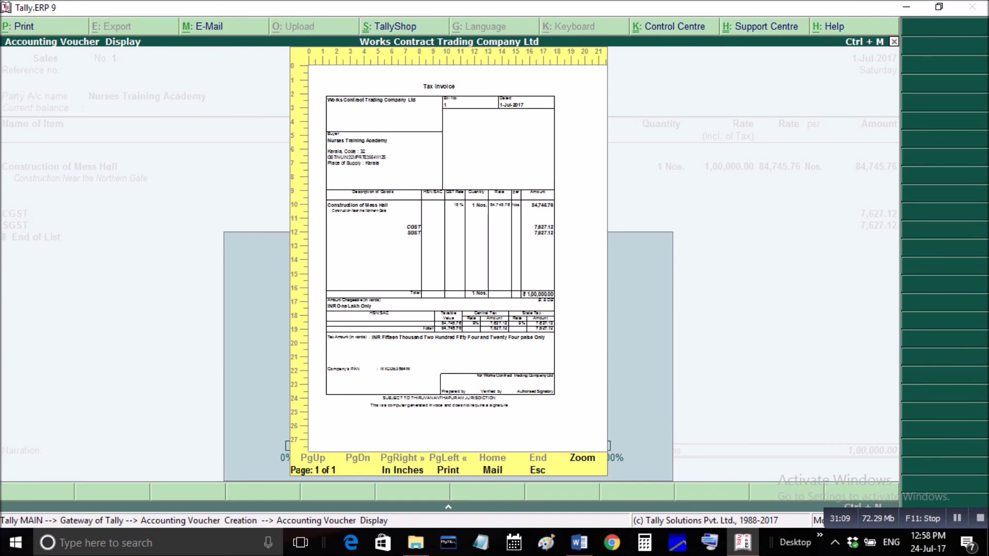
key(alt+z)
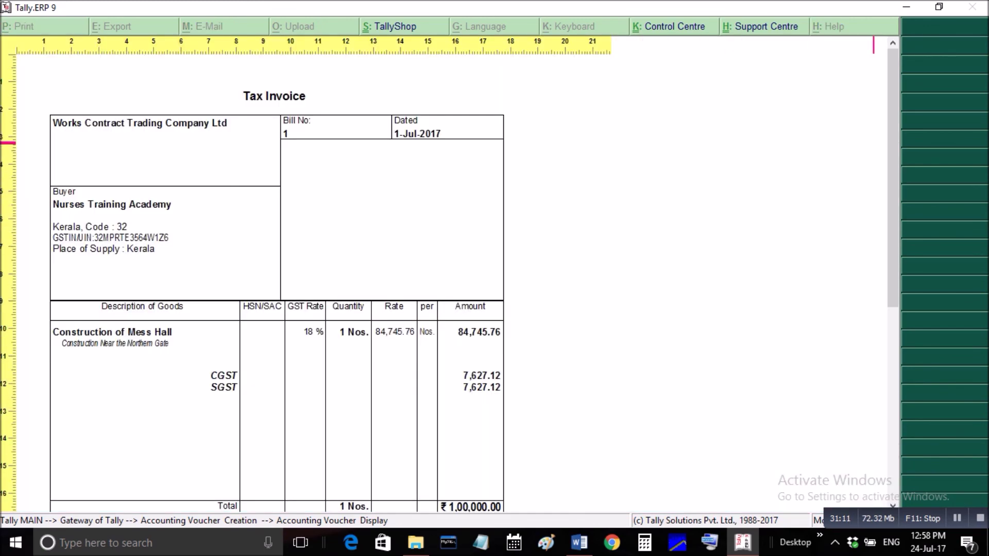
key(Down)
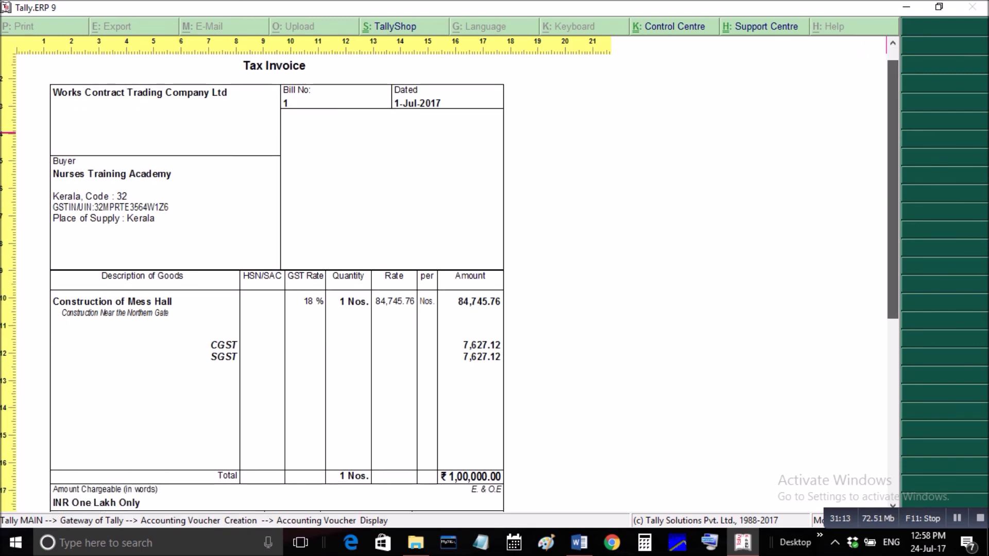
key(Down)
key(Down)
key(Down)
key(Down)
key(Down)
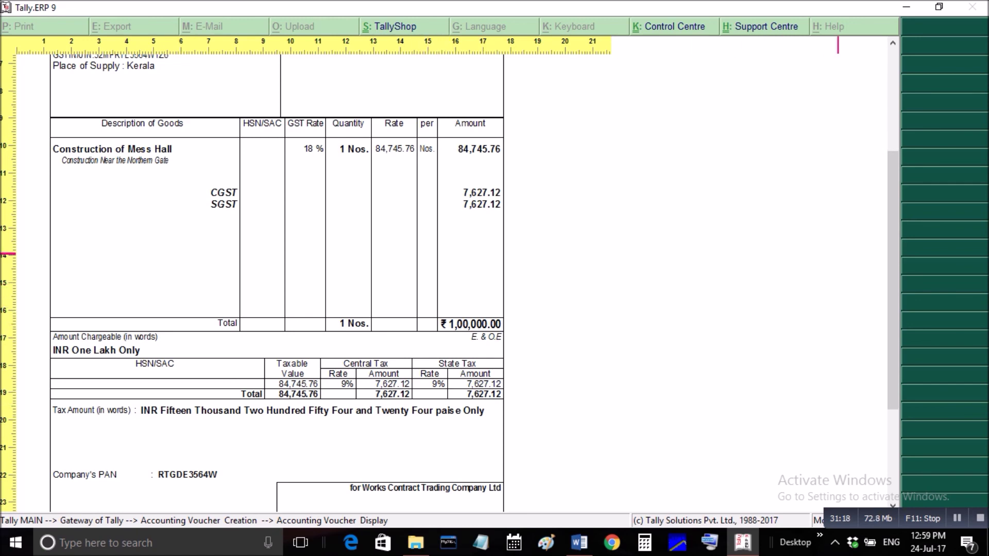
scroll(885, 210, down, 3)
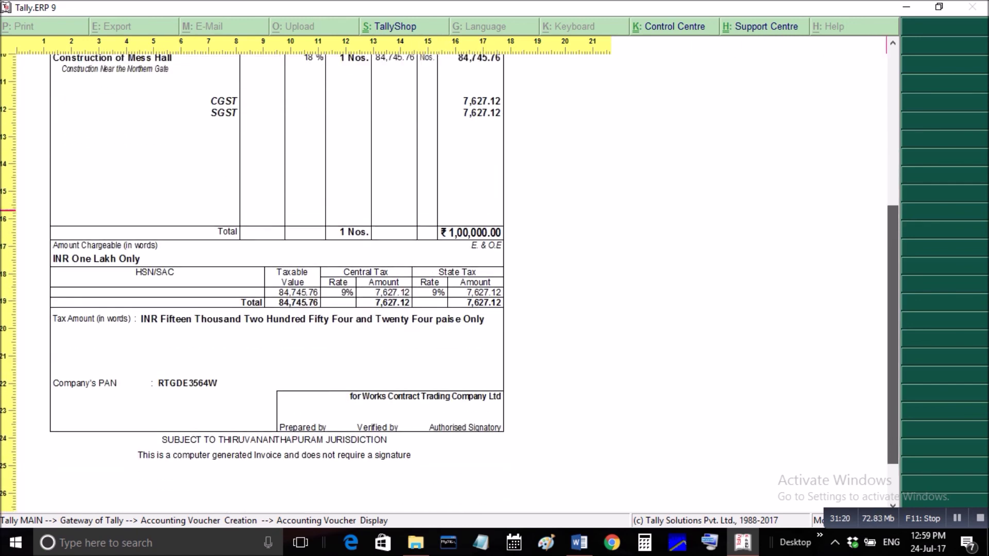
scroll(887, 210, up, 8)
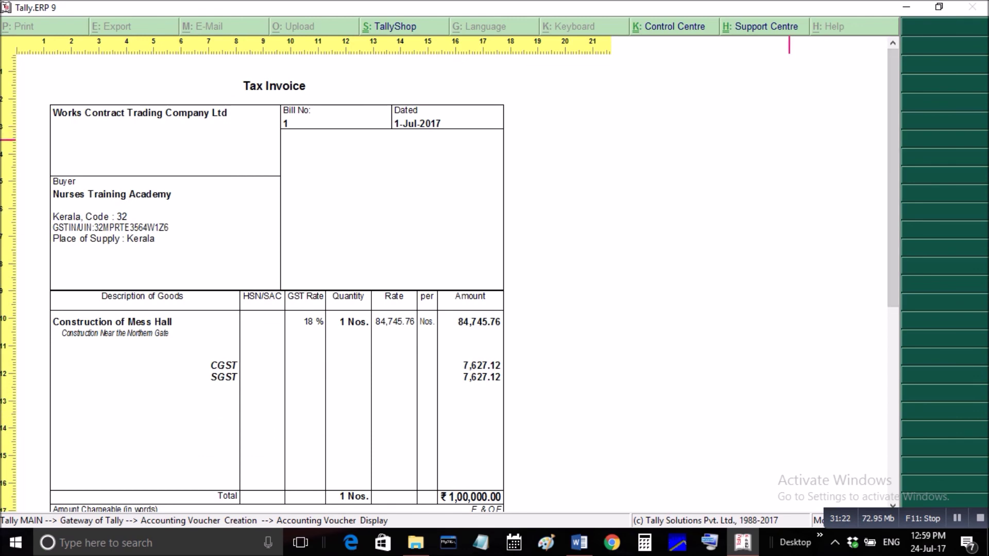
key(Escape)
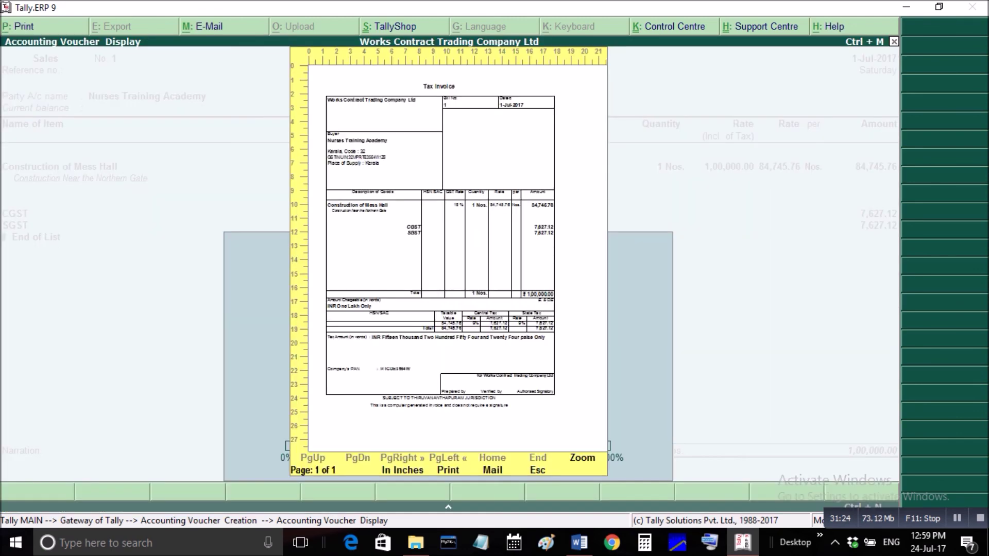
key(Escape)
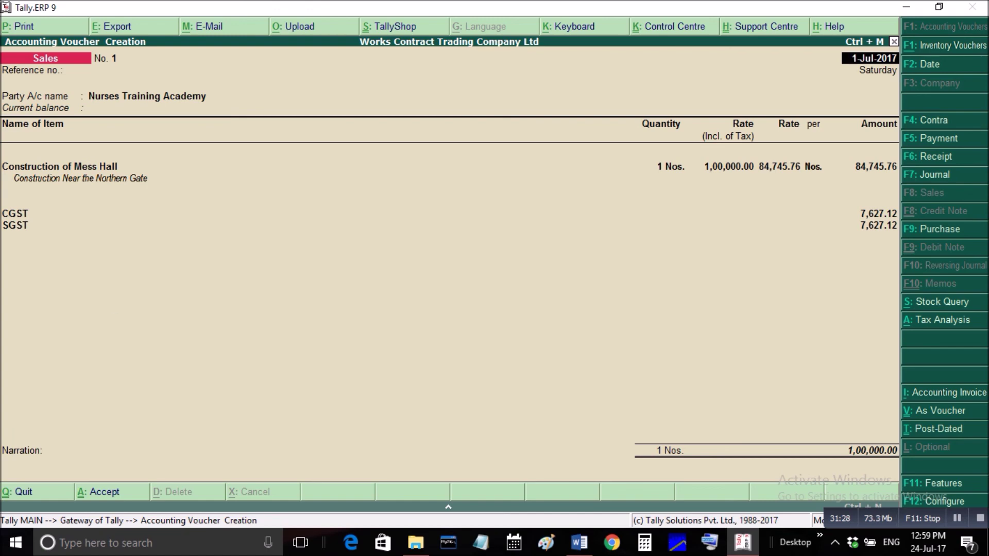
Save the sales voucher and leave voucher entry for the Gateway of Tally
key(ctrl+a)
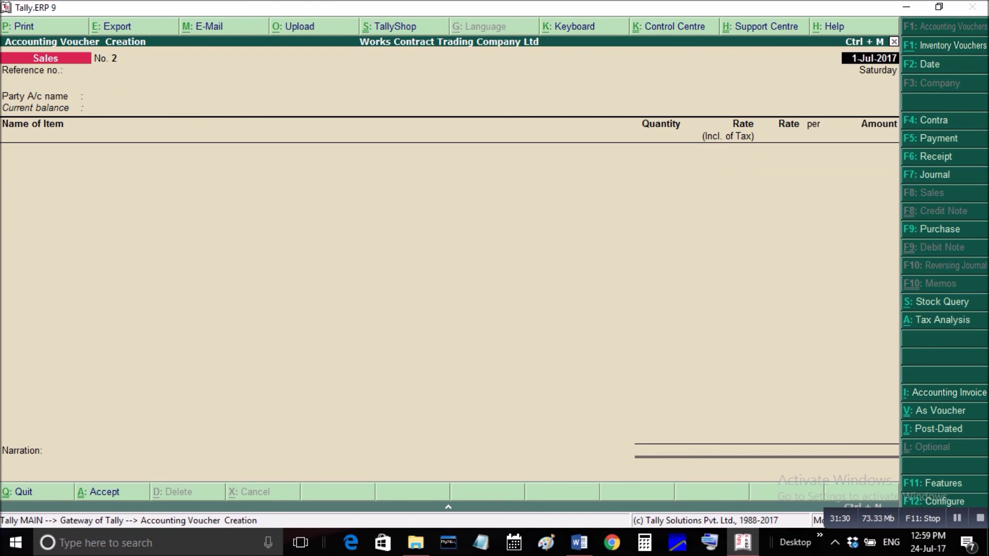
key(Escape)
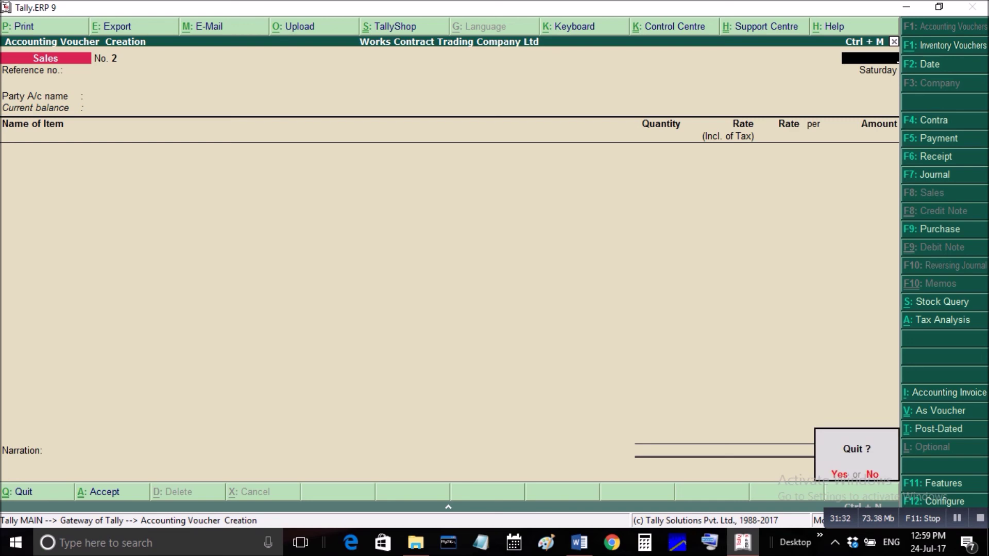
key(y)
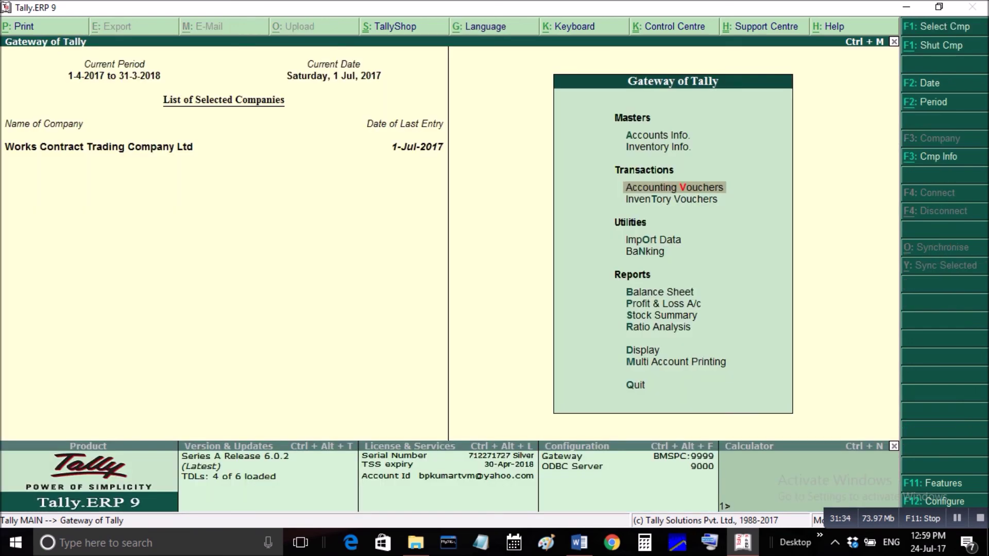